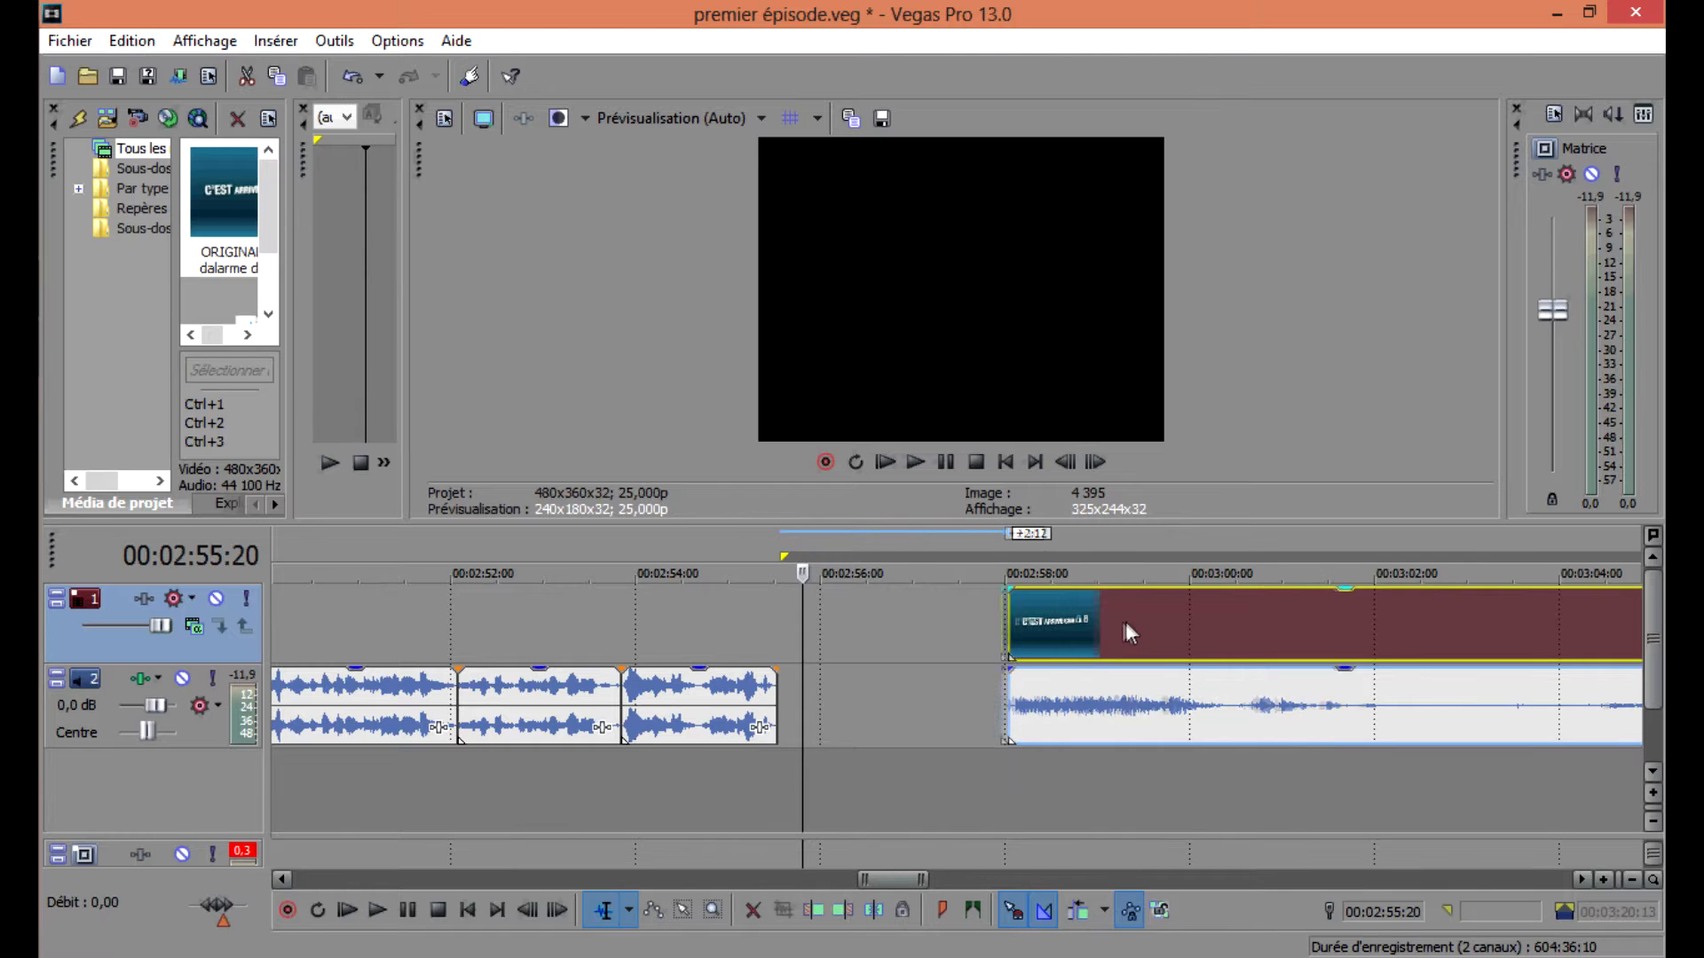
Zoom the timeline around the clip near 00:03:01 and play it back to review the footage.
scroll(1024, 630, "down", 5)
left_click(1019, 648)
left_click(1011, 640)
scroll(1001, 628, "up", 3)
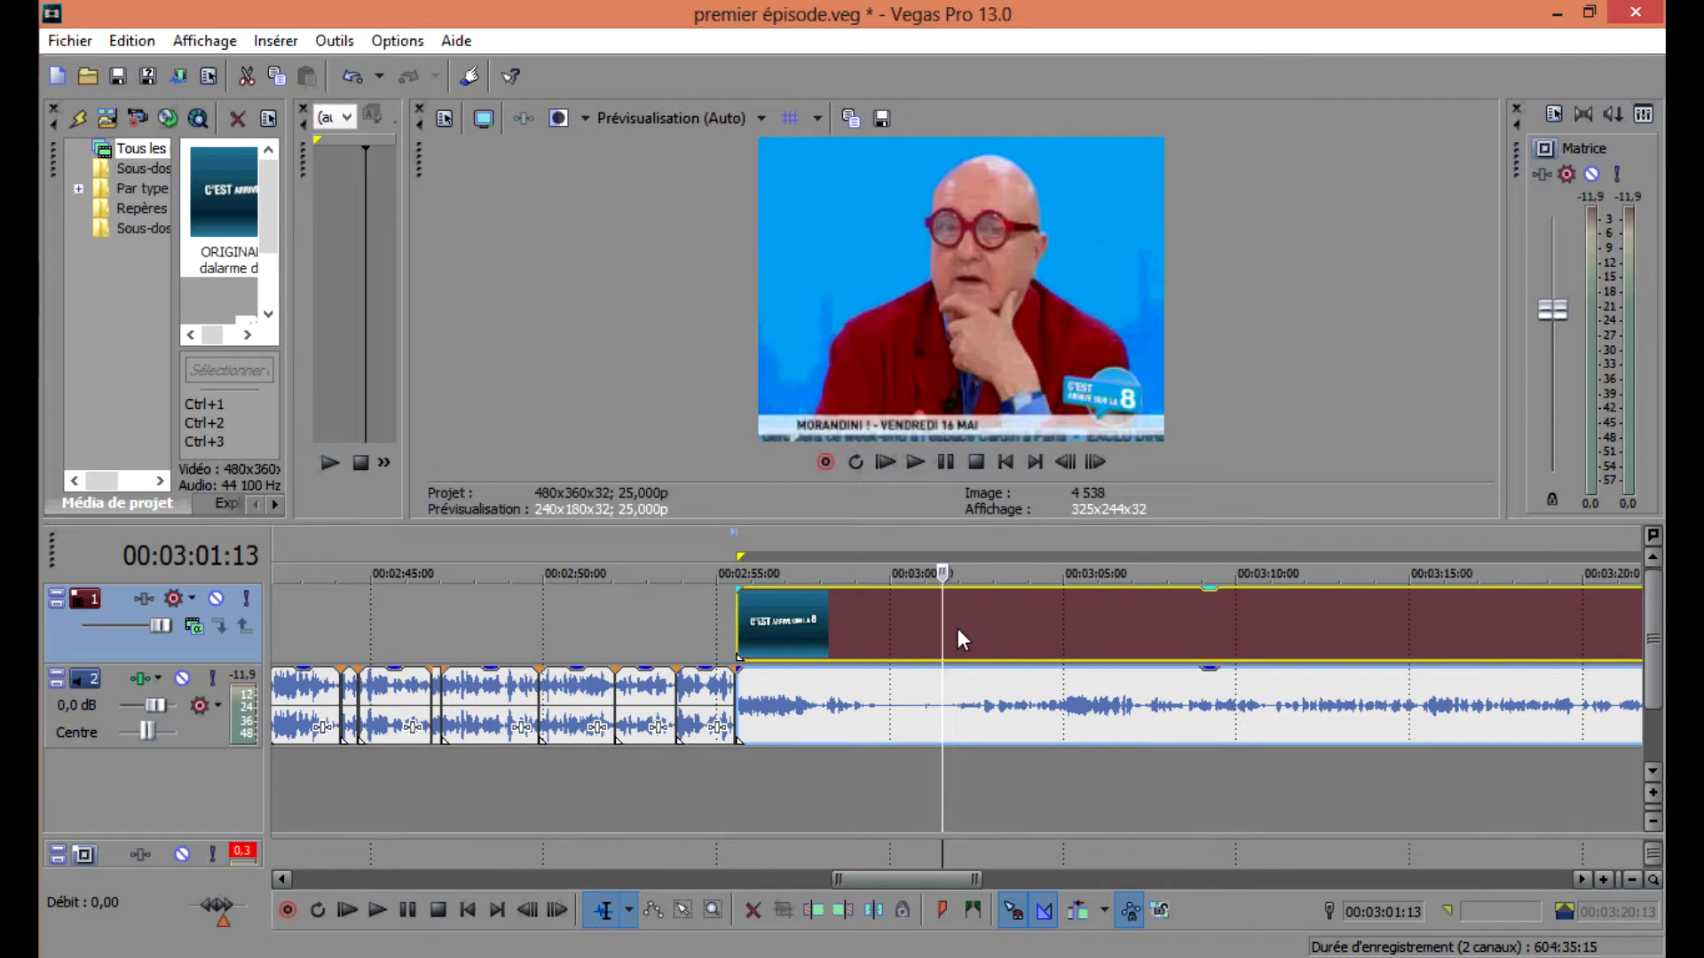
left_click(957, 631)
scroll(957, 629, "up", 4)
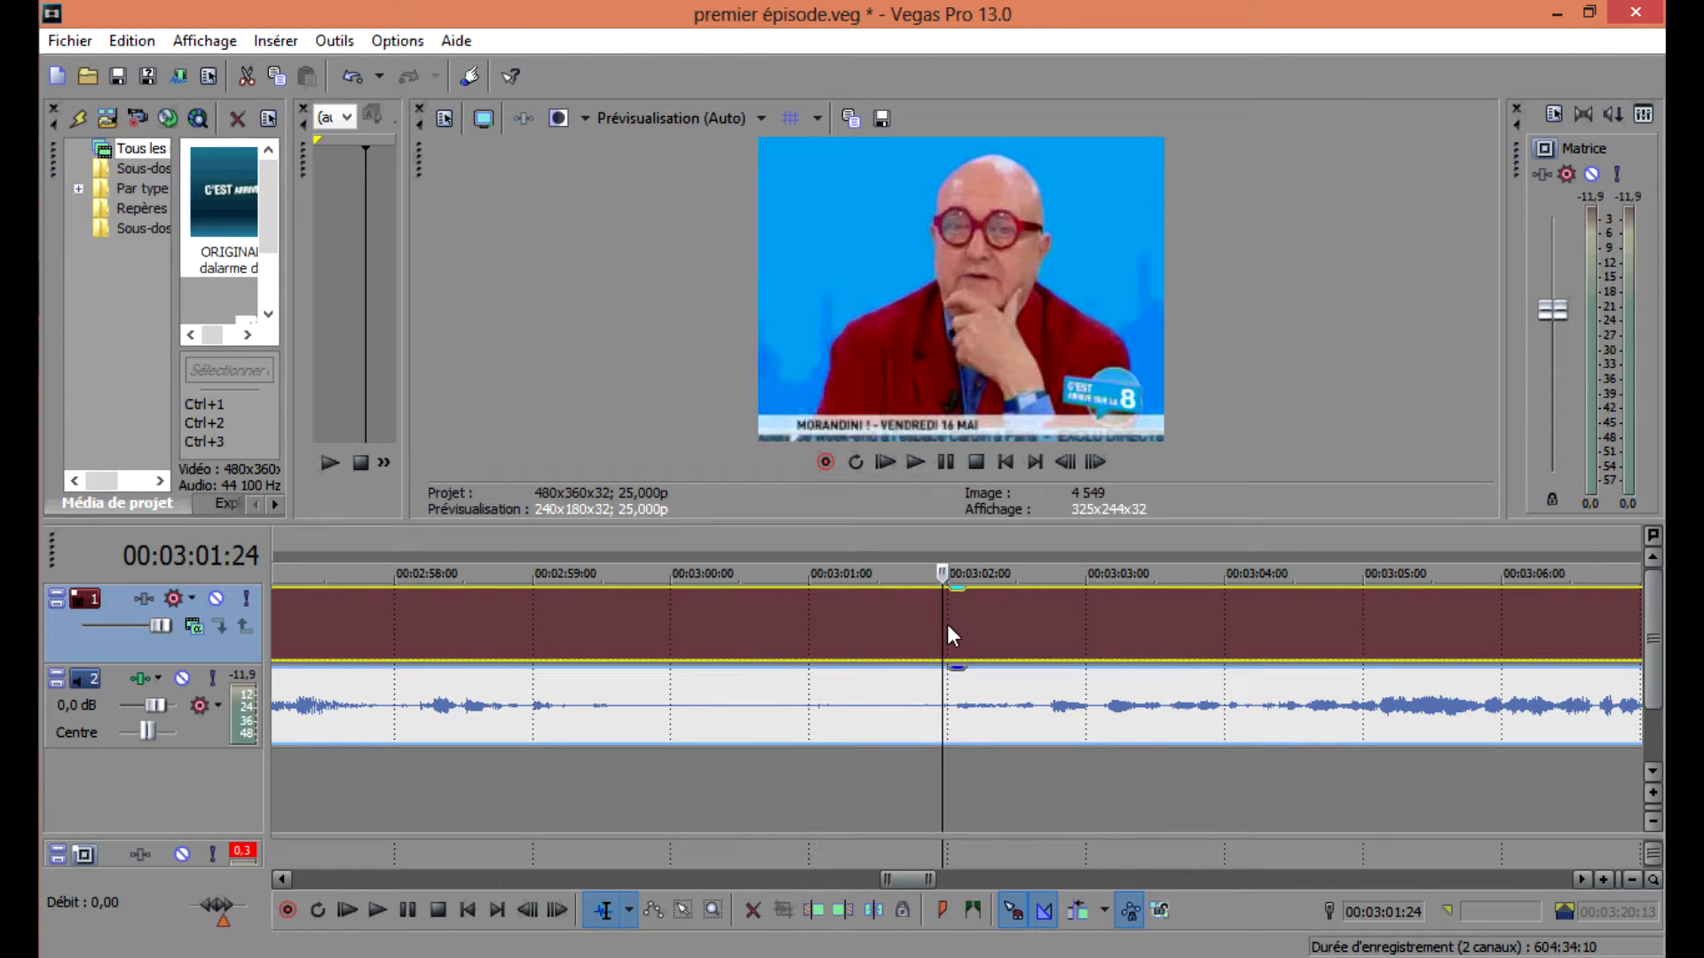
key("space")
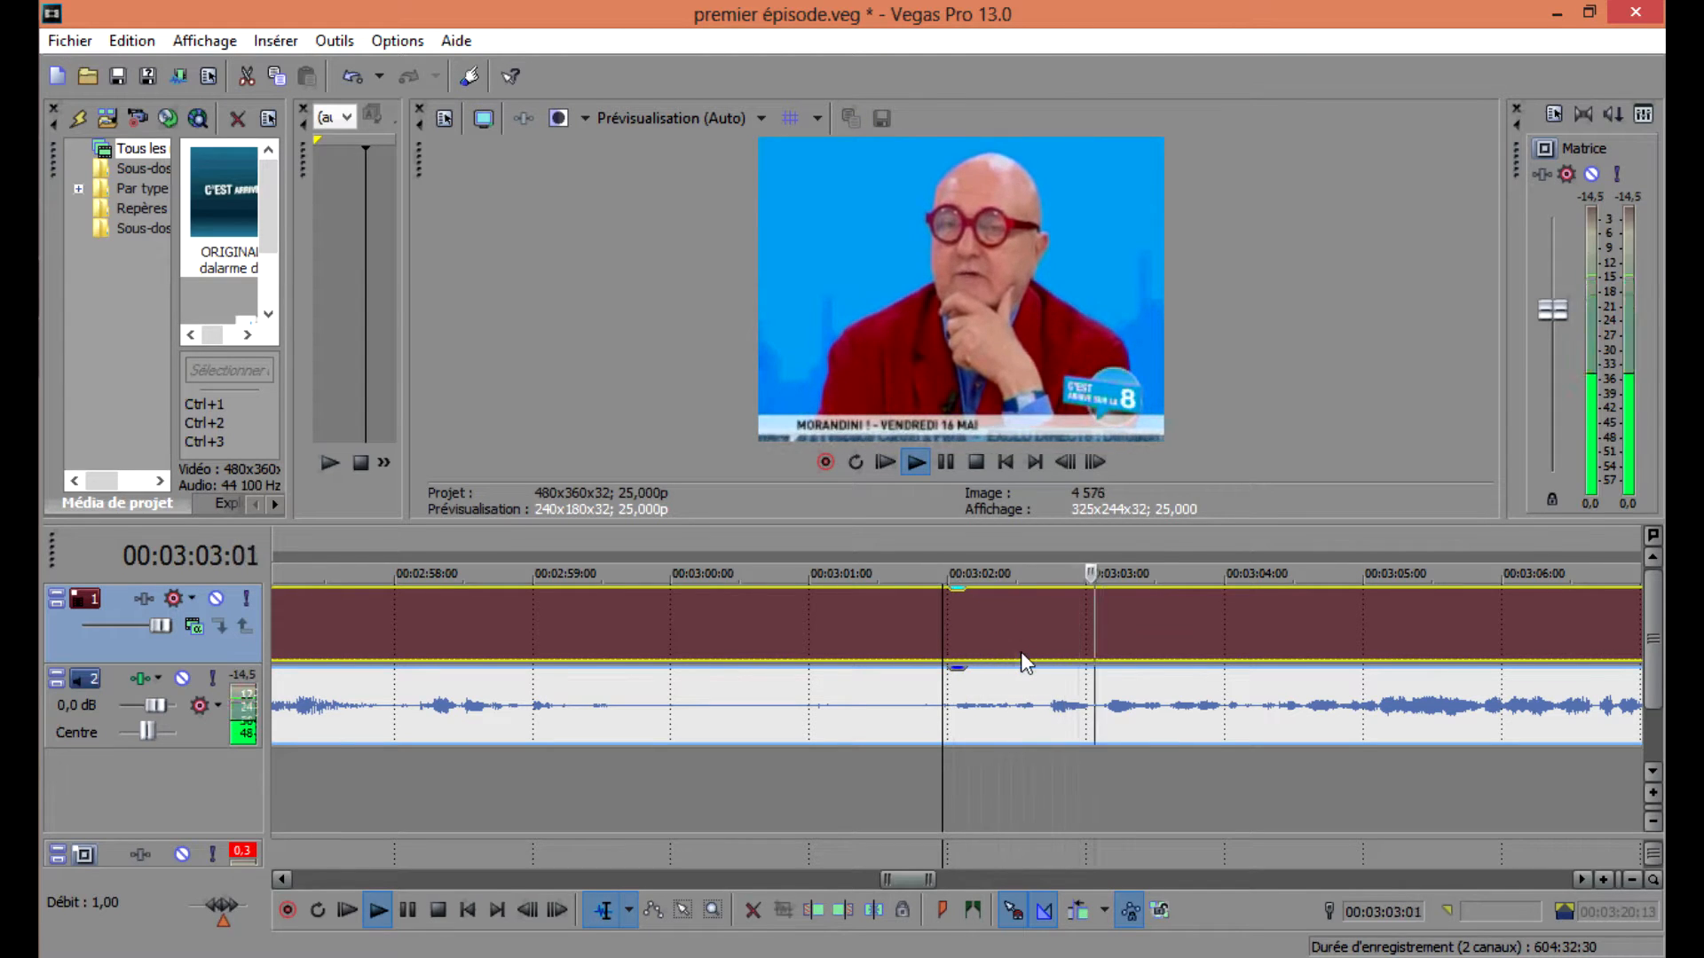
scroll(1012, 643, "down", 3)
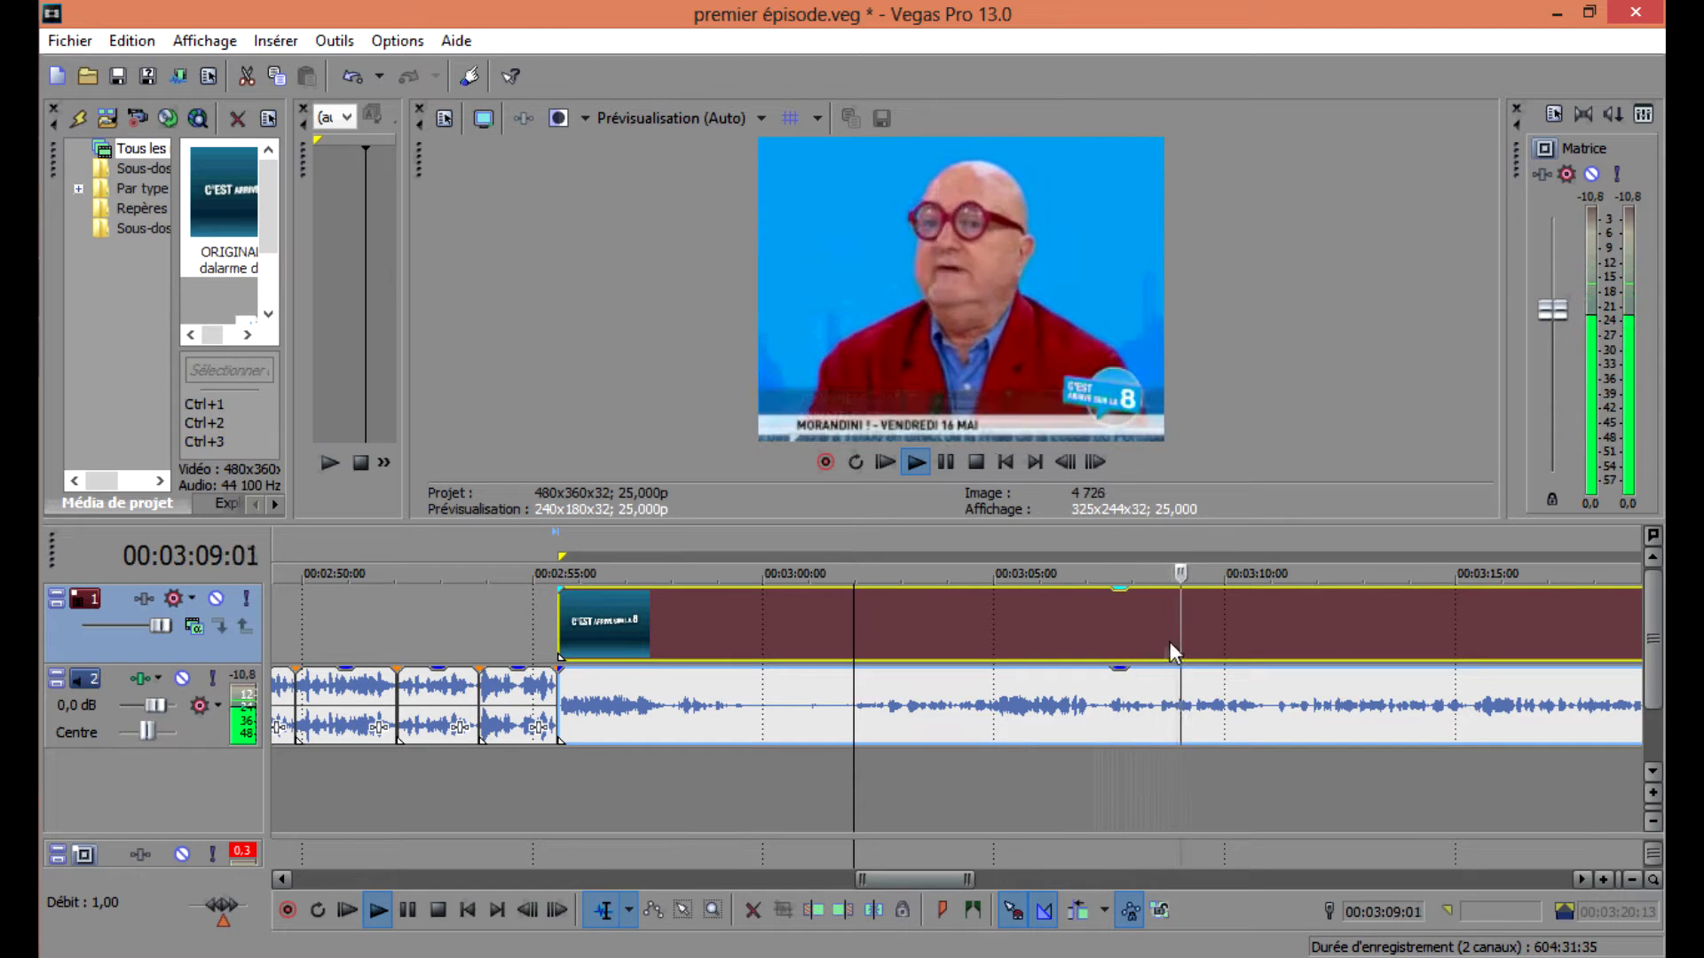
key("space")
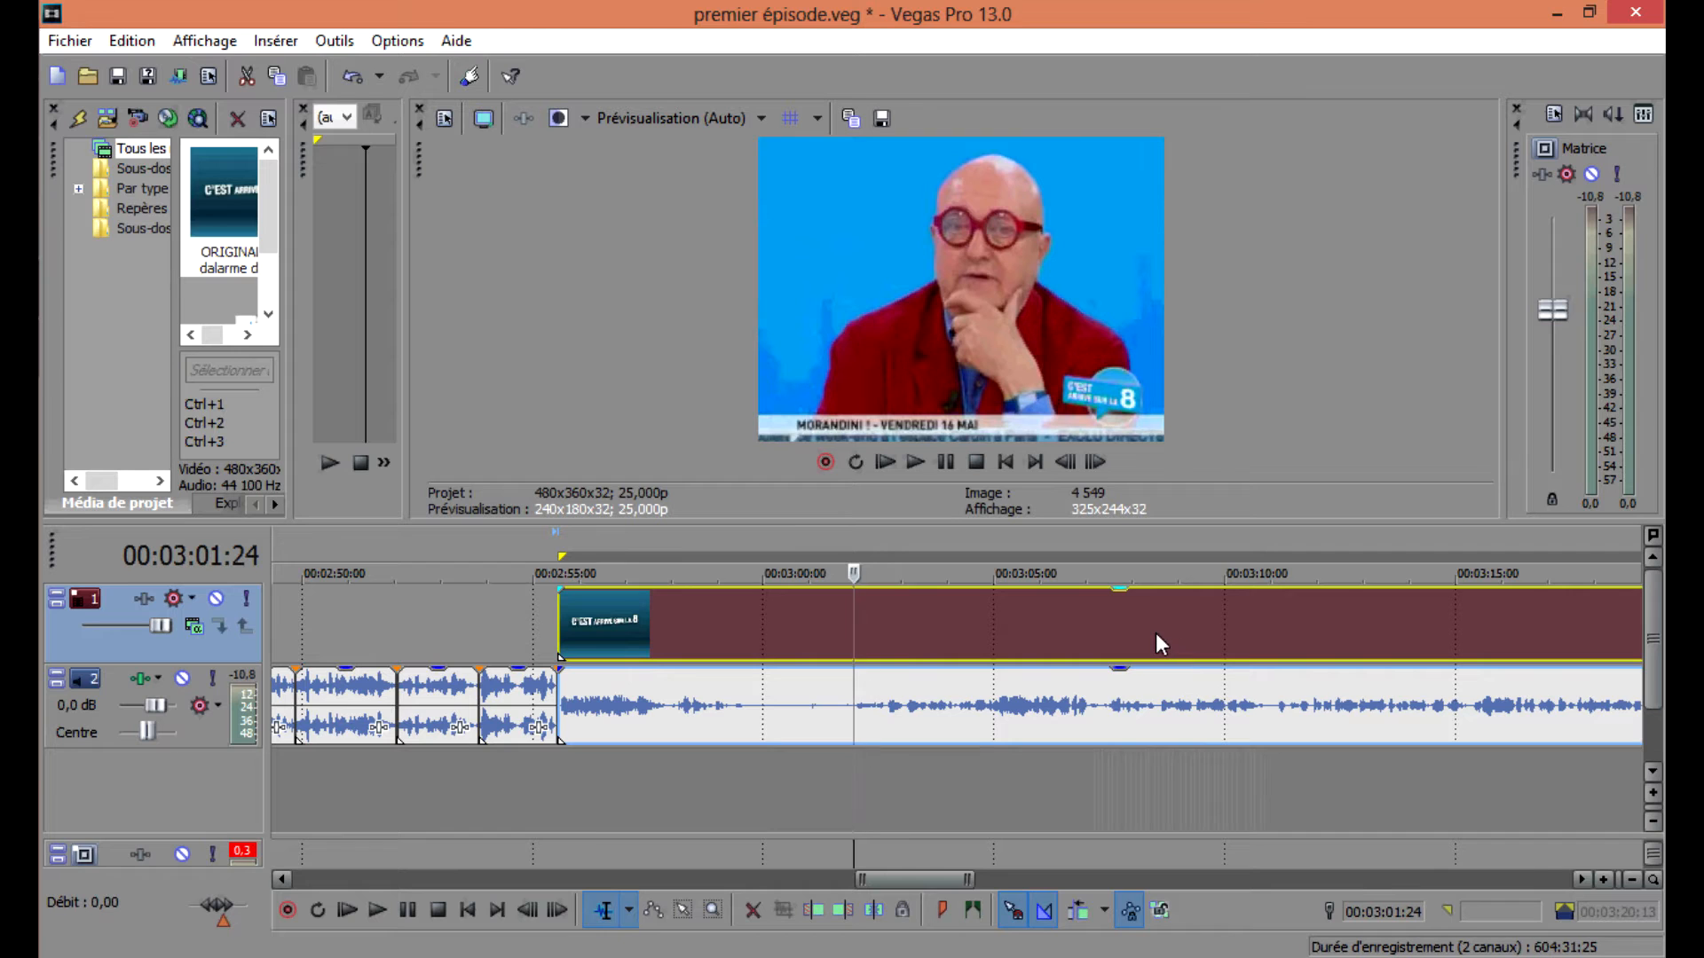
Split the clip at 00:03:09:01 and 00:03:09:07 to isolate a short six-frame segment.
left_click(1156, 631)
double_click(1158, 626)
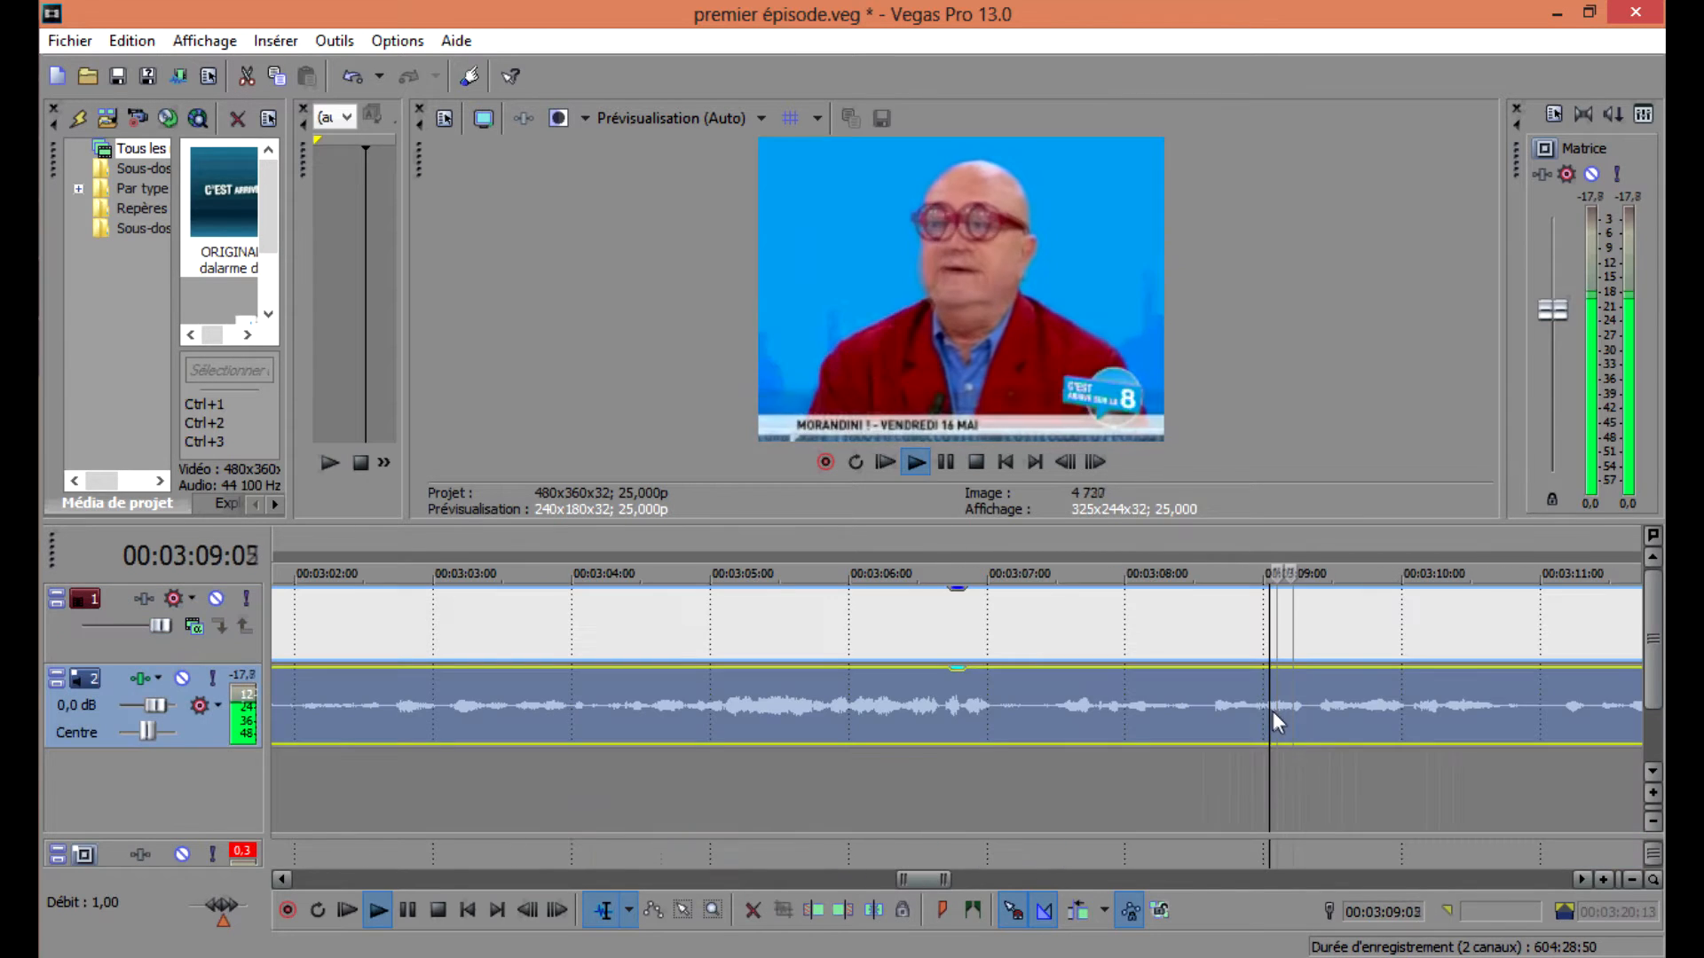
key("space")
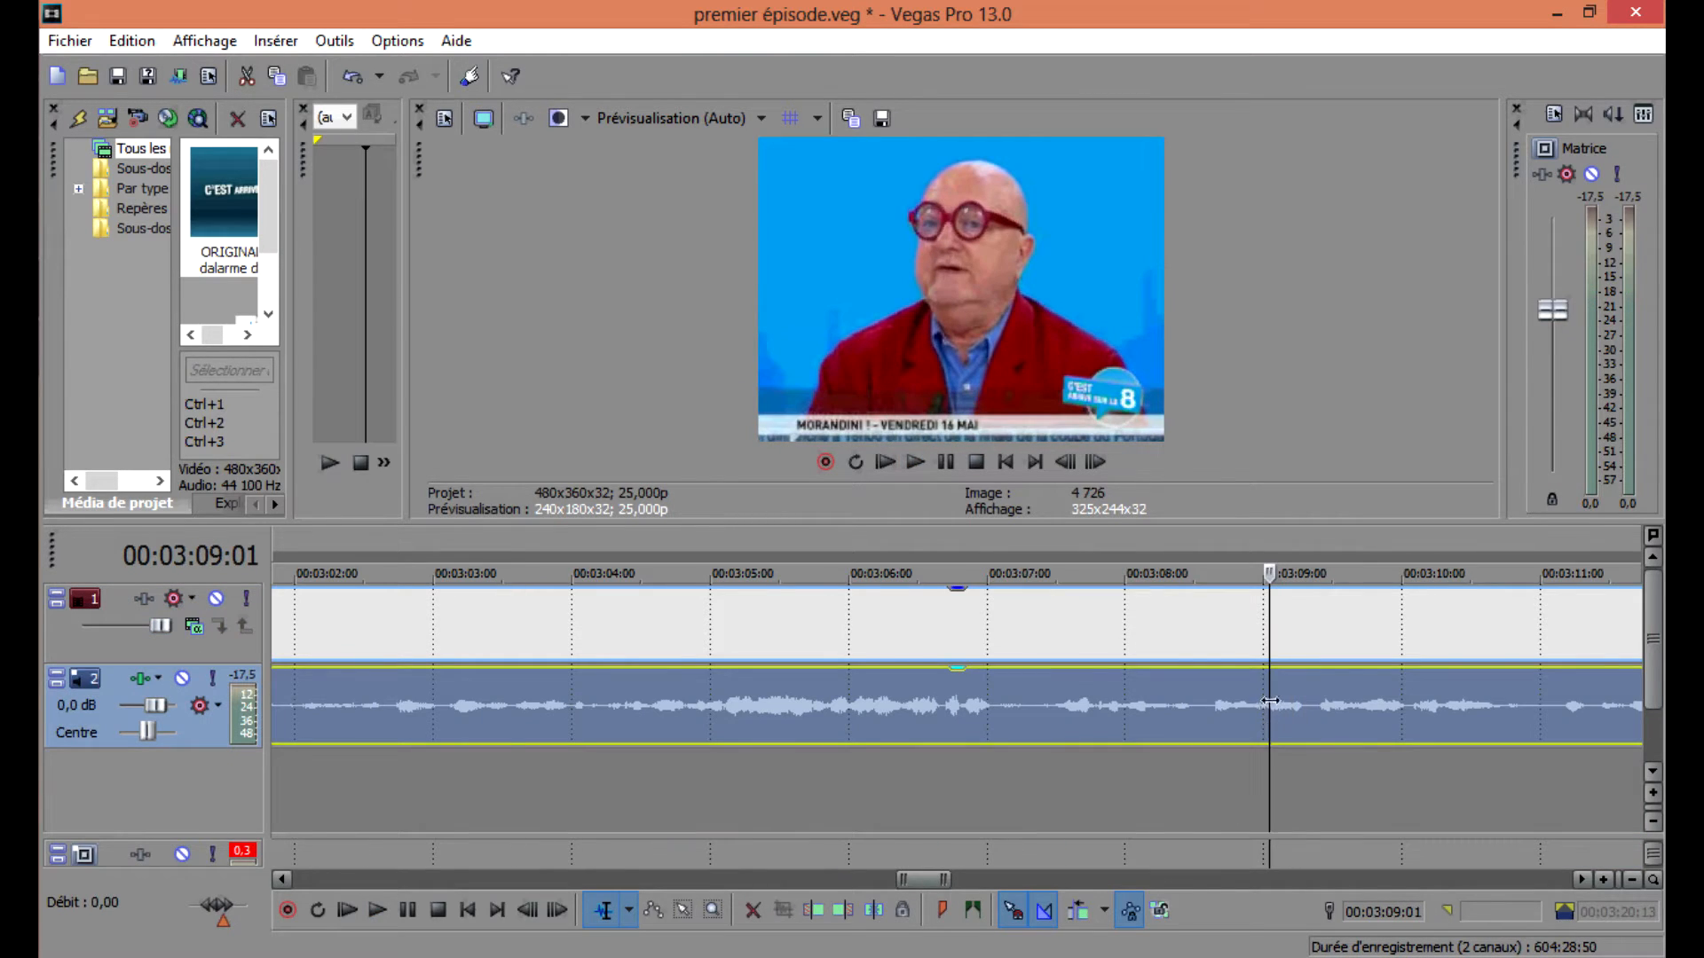
key("s")
left_click(1302, 686)
scroll(925, 683, "up", 4)
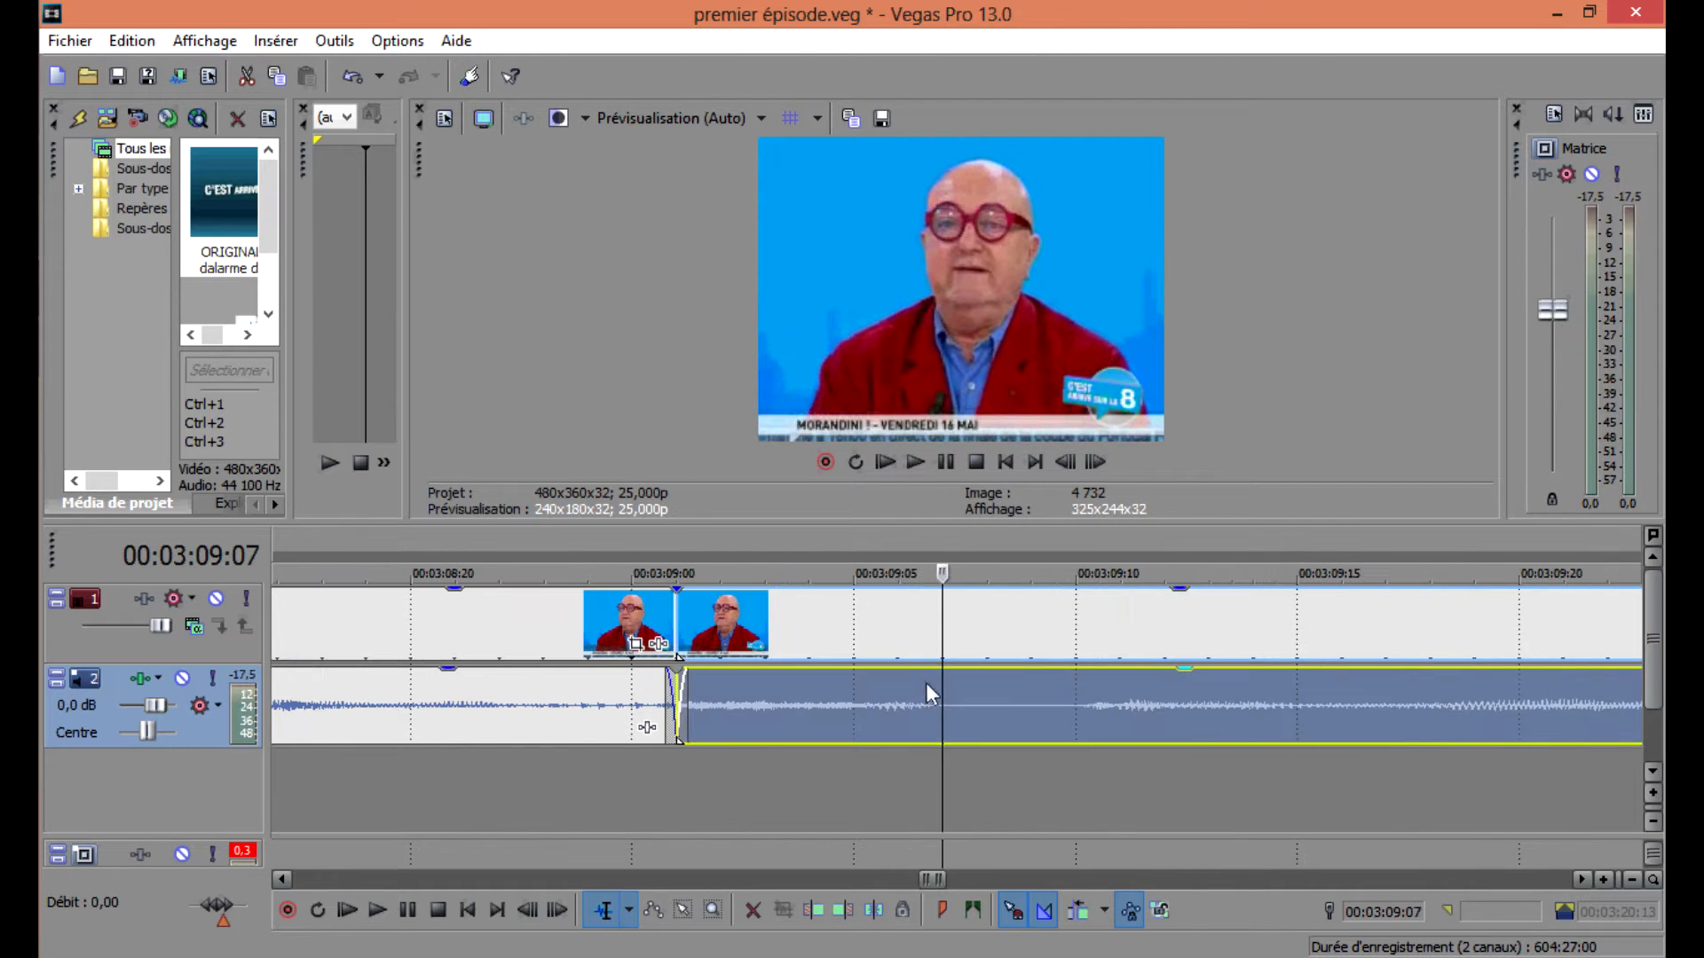
key("s")
Select the isolated segment, set the loop region to it and preview it.
left_click(742, 701)
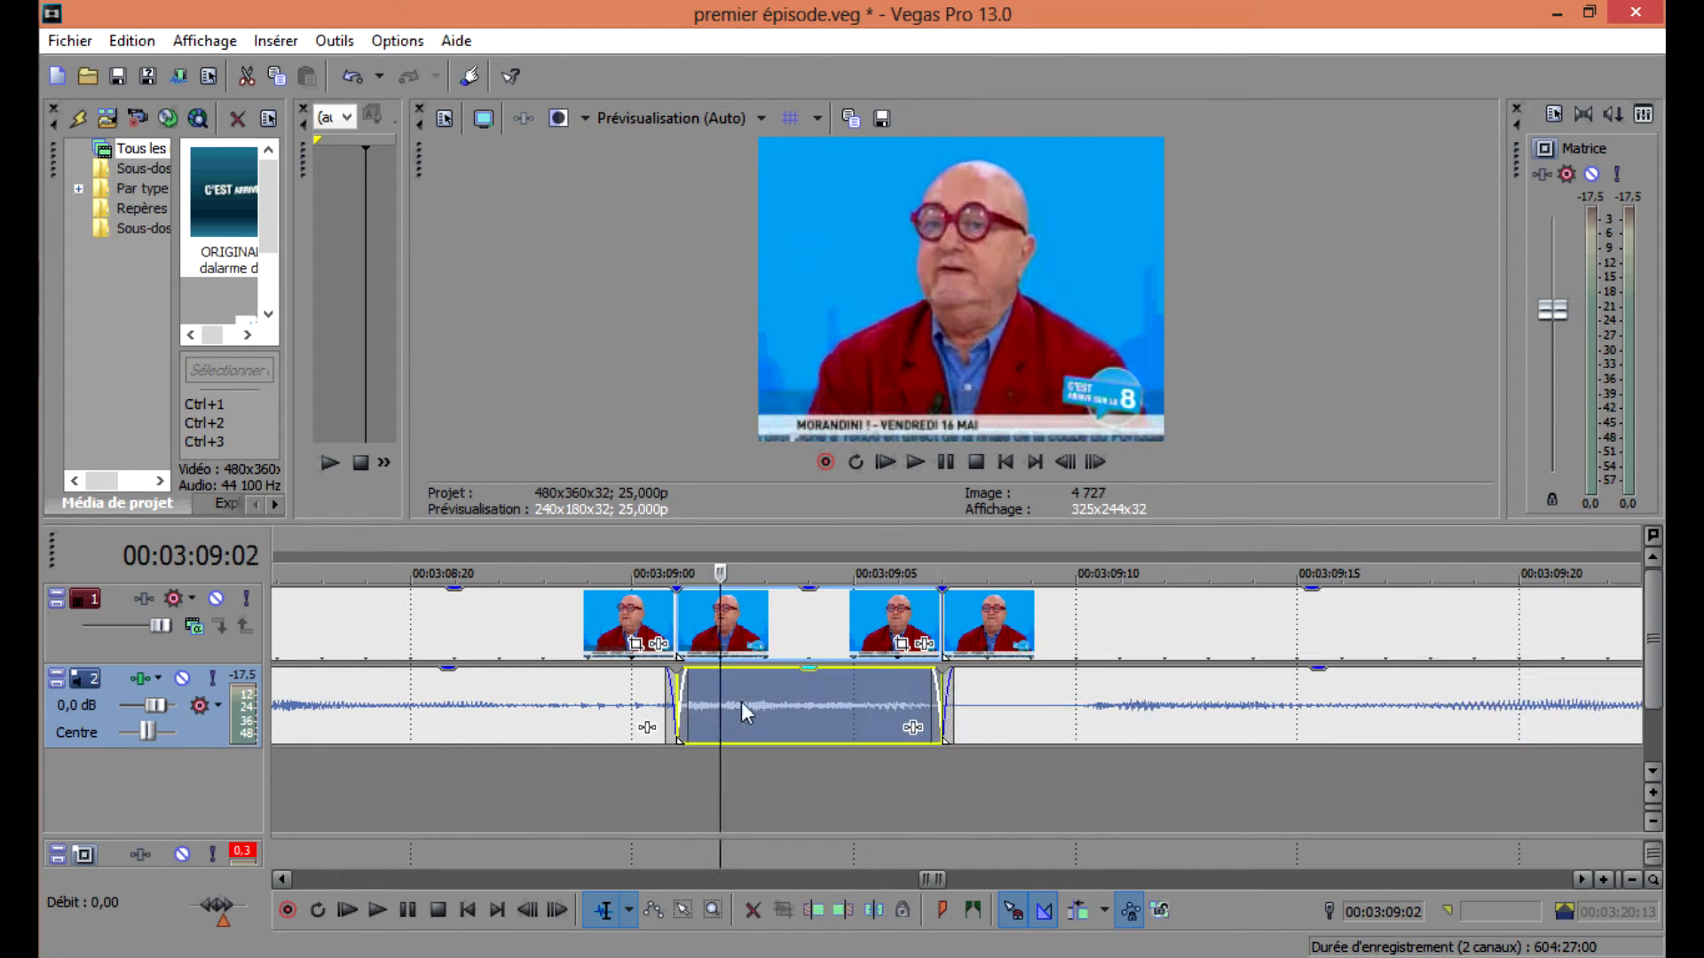
double_click(803, 693)
key("space")
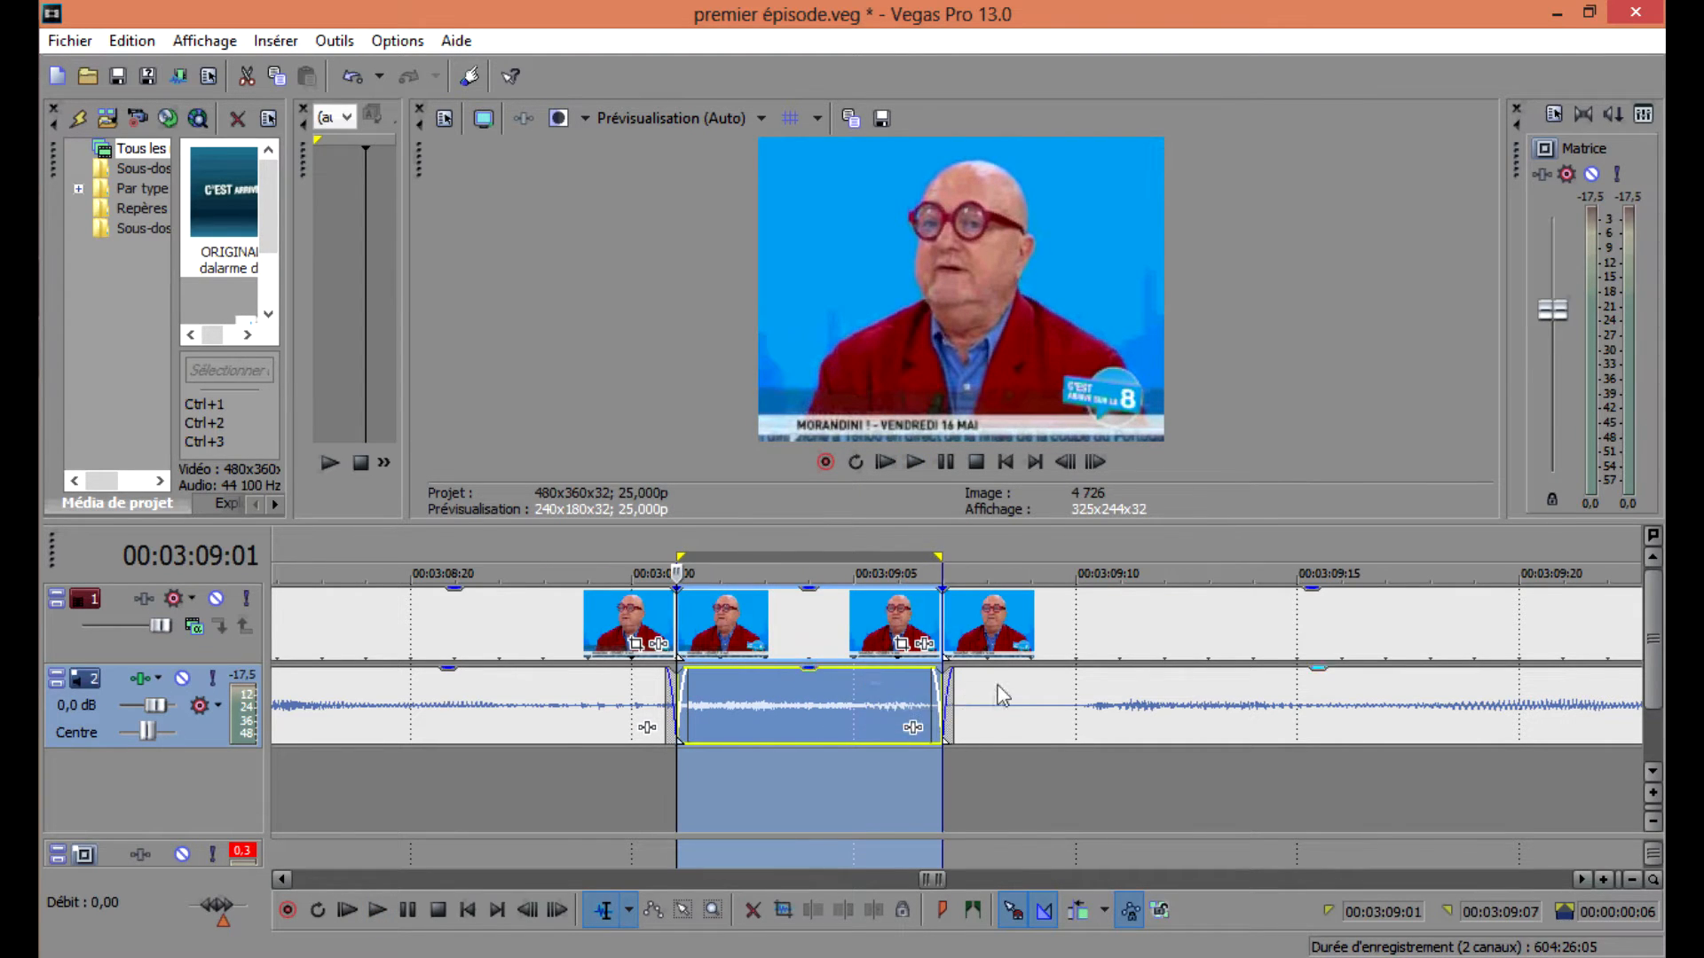
Paste a copy of the segment right after it and reverse the pasted copy's audio event.
scroll(1000, 689, "down", 3)
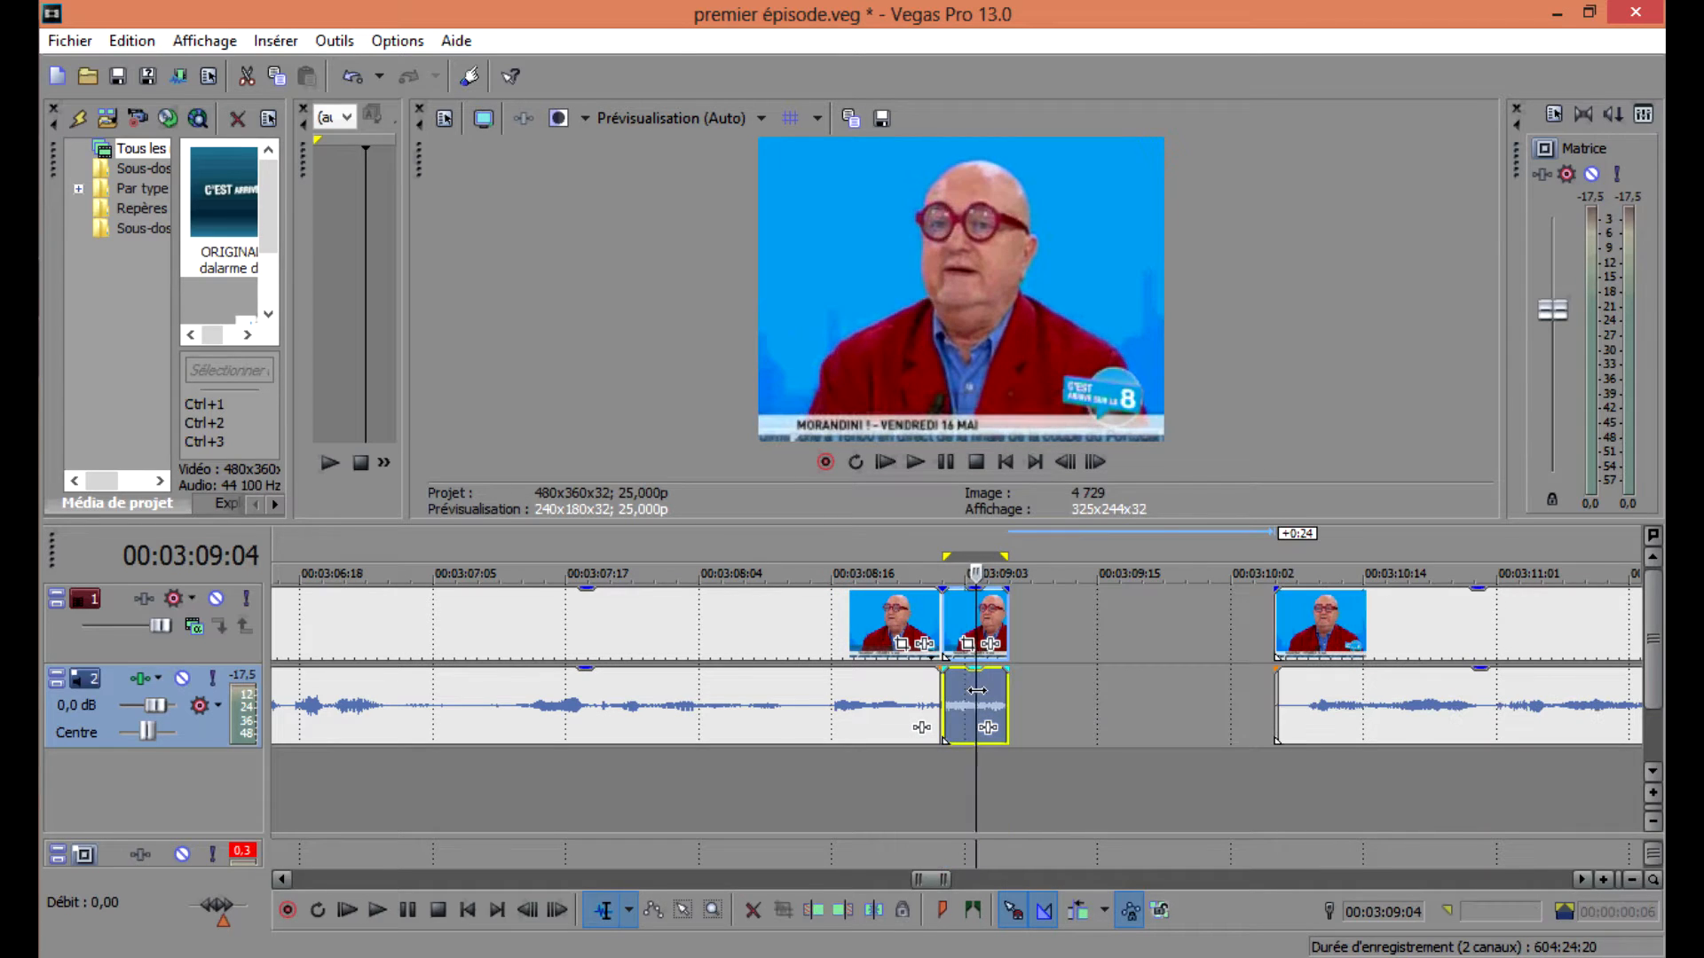
left_click(1009, 692)
key("ctrl+v")
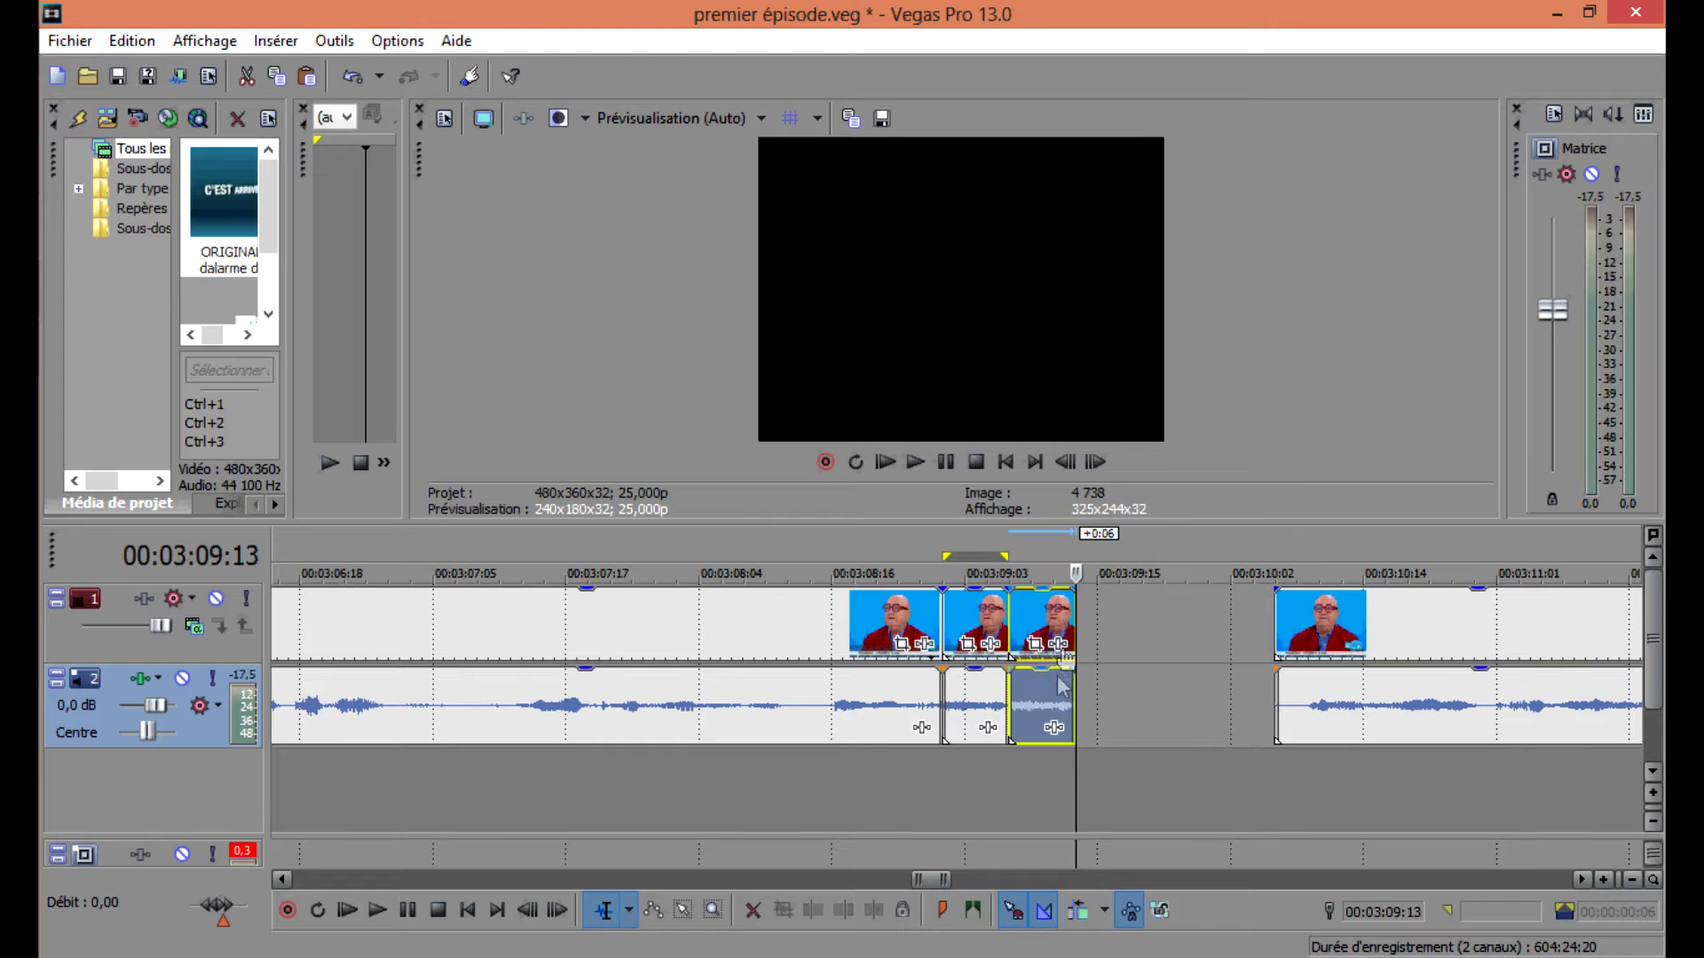
left_click(1049, 701)
right_click(1050, 701)
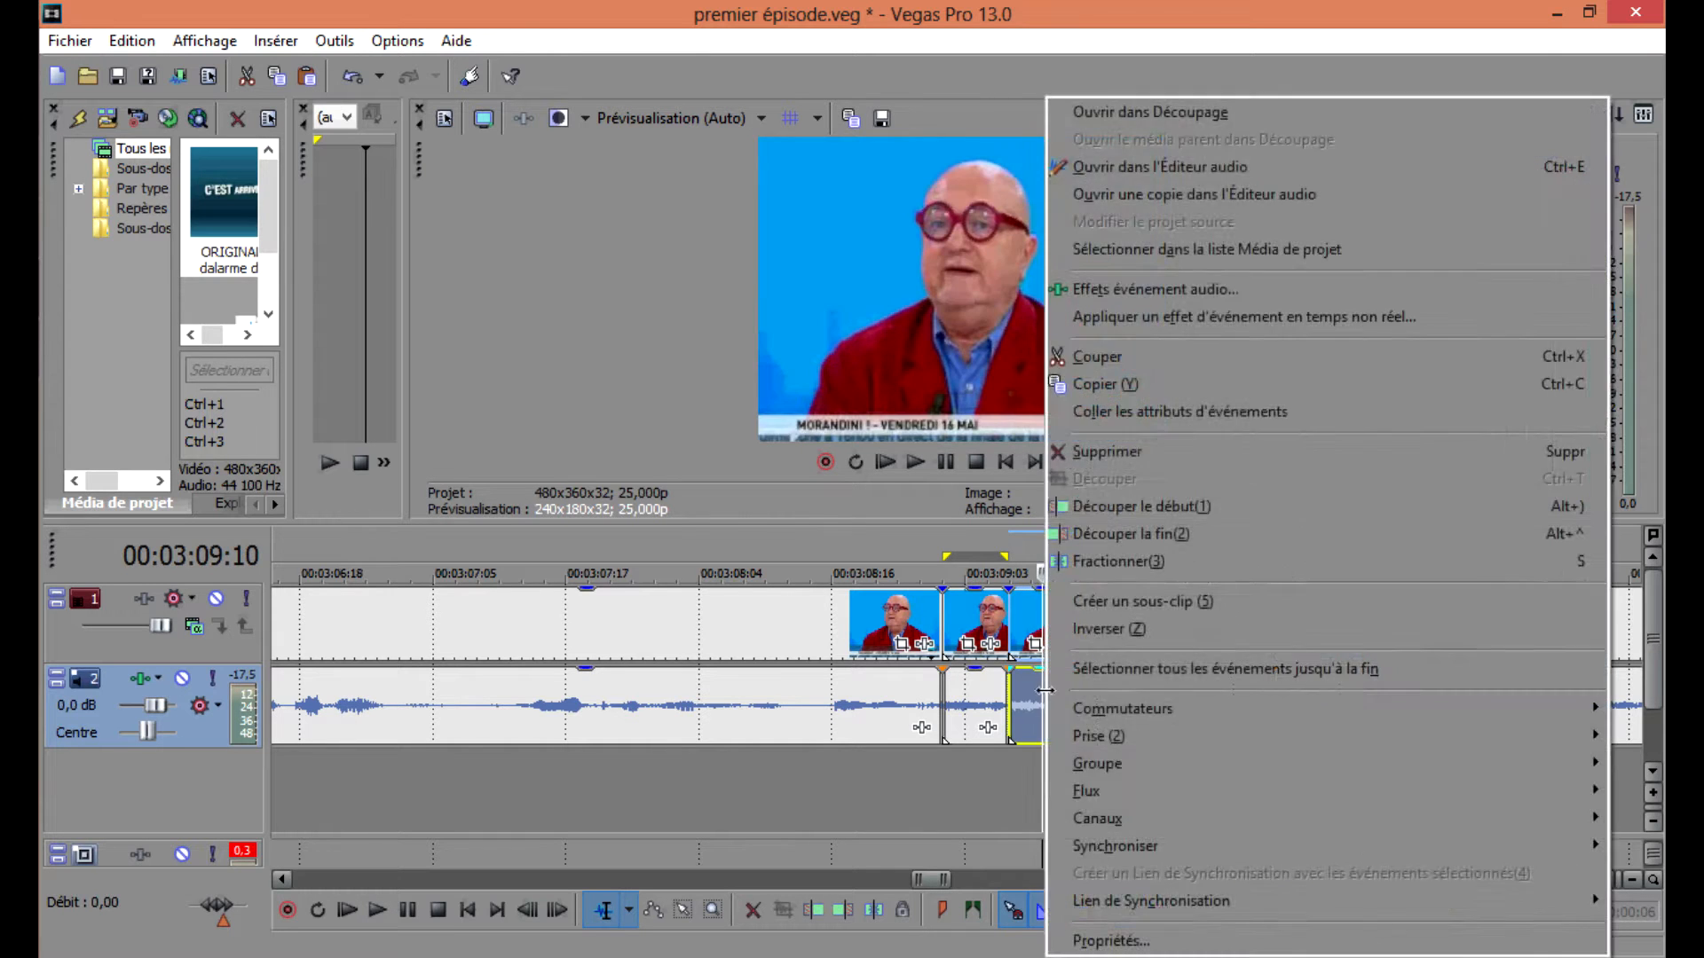
left_click(1100, 733)
Select both audio pieces and play them back several times.
left_click(973, 699)
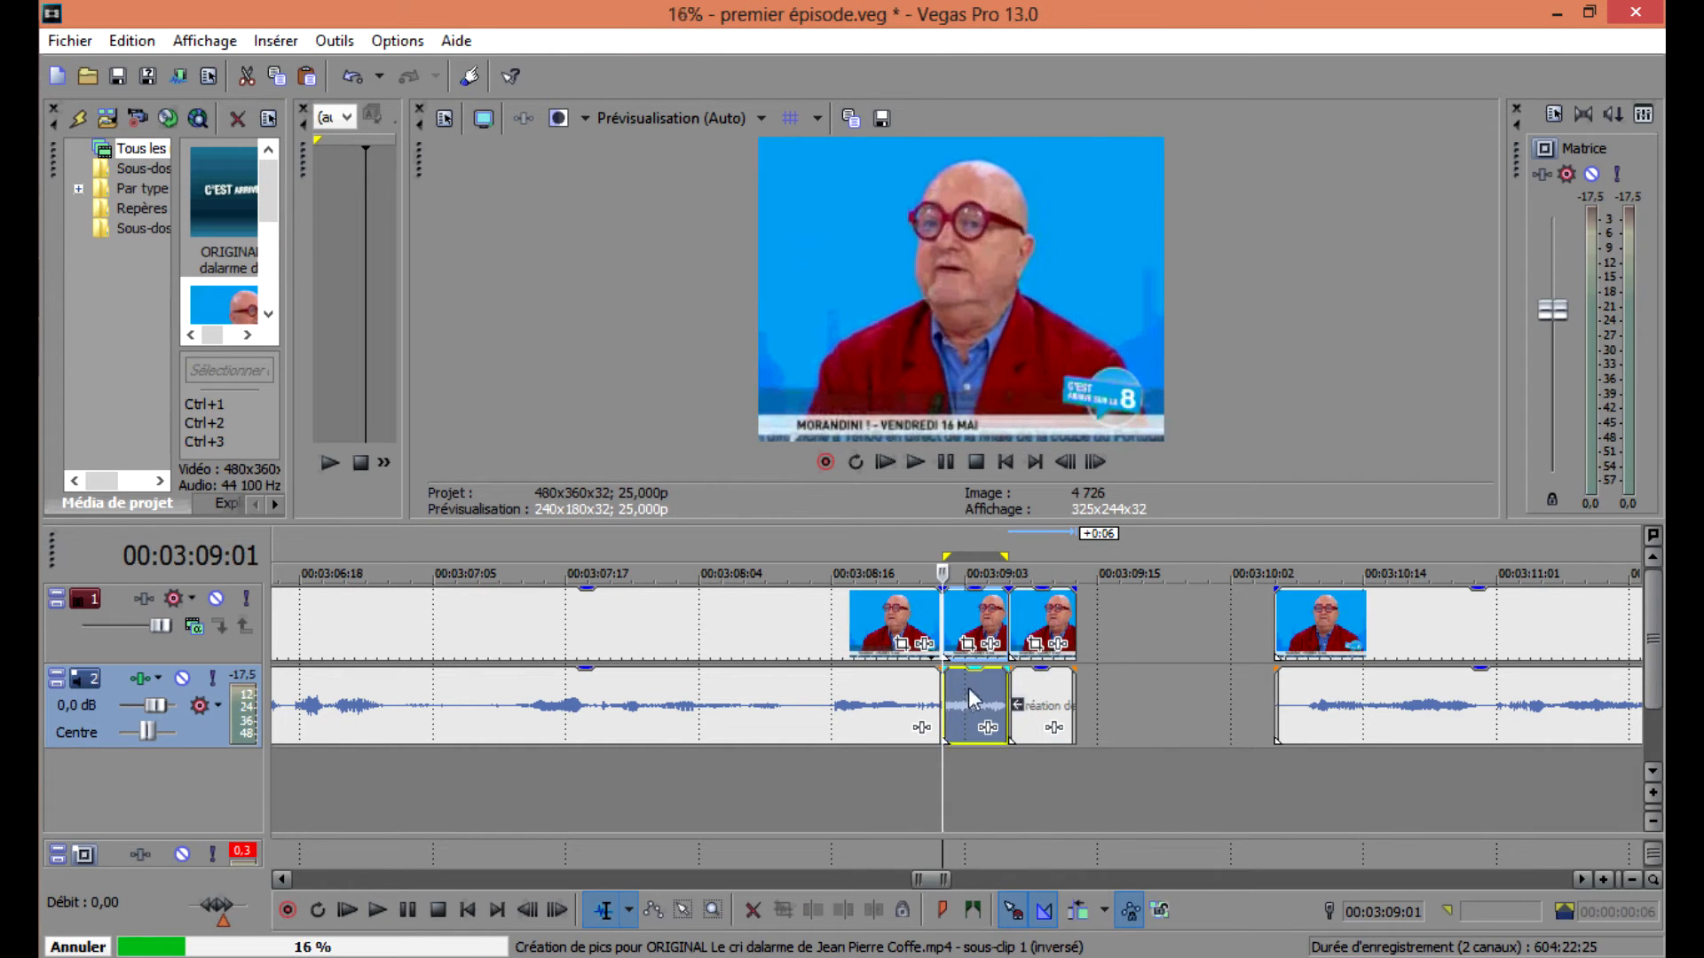
left_click(1043, 699, "ctrl")
key("space")
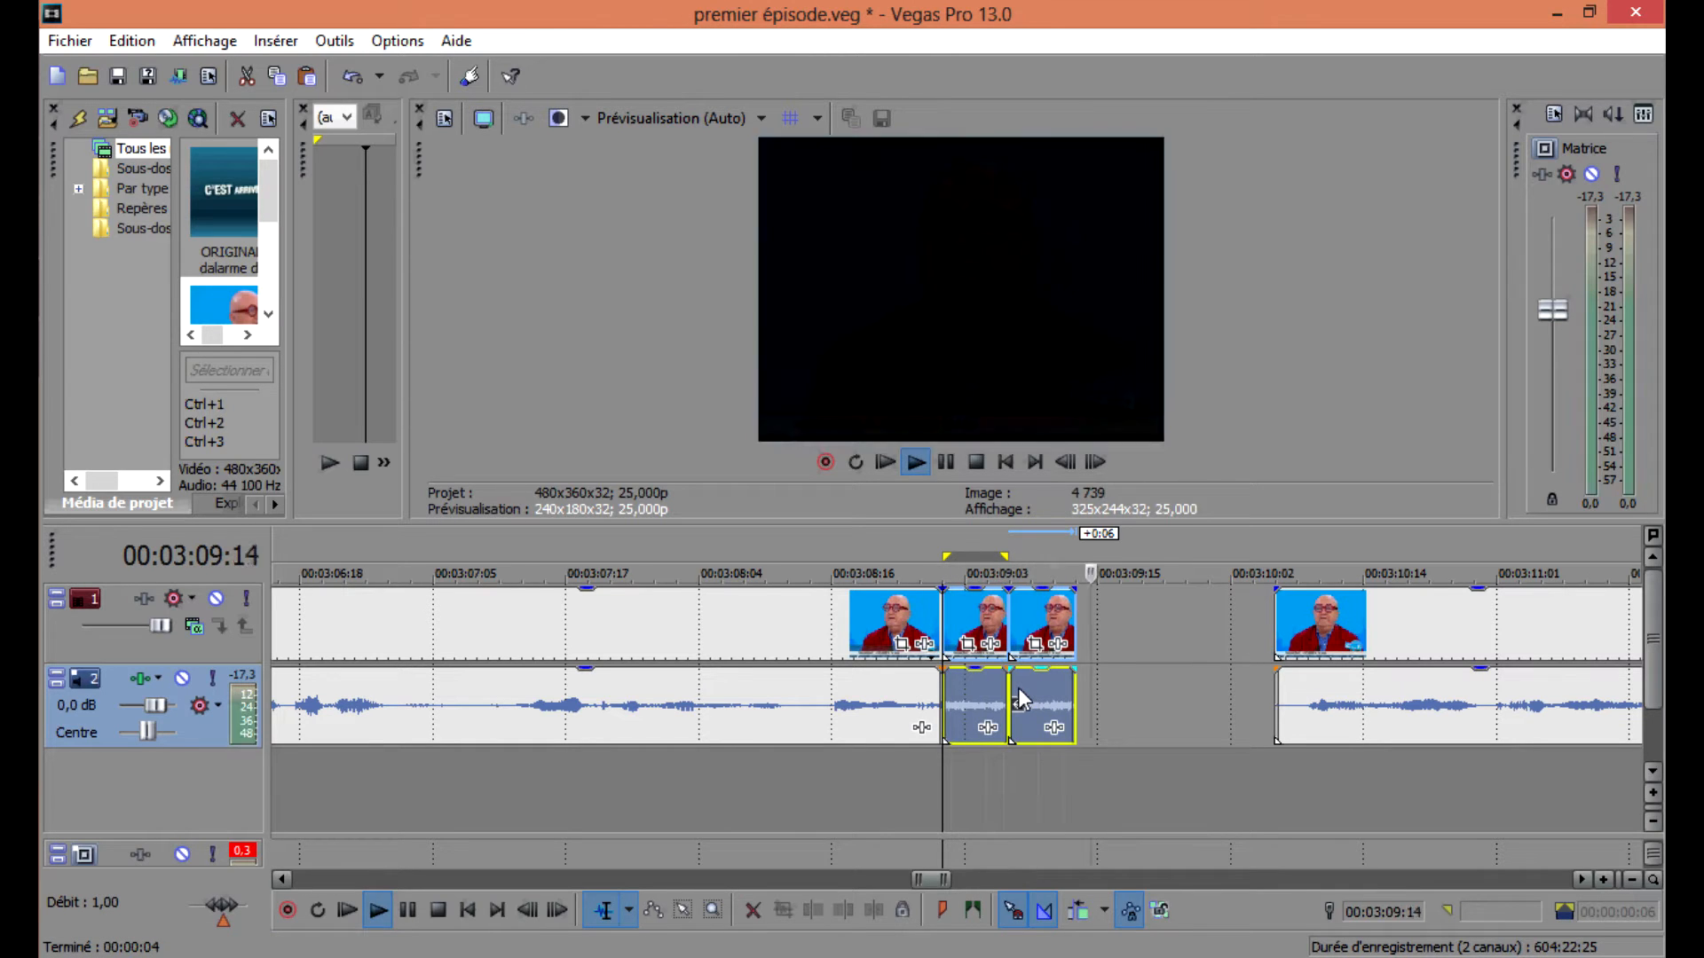
key("space")
key("space")
key("space")
key("space")
key("space")
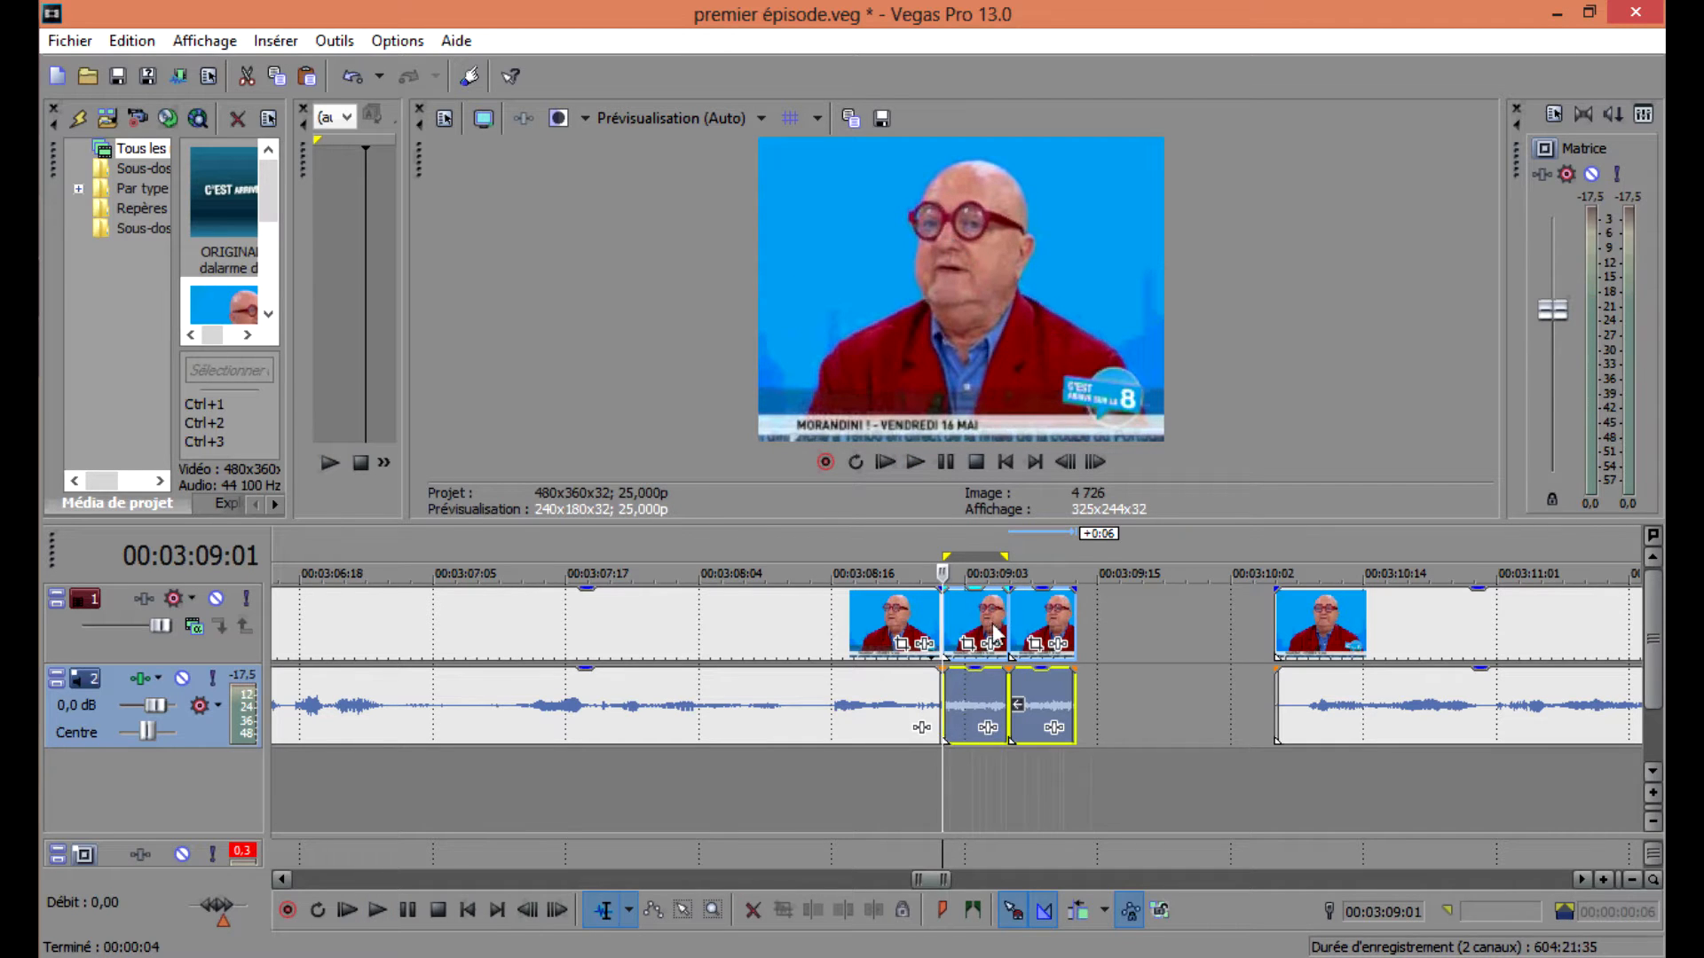
Reverse the pasted copy's video event and extend the loop region over both pieces.
right_click(1037, 602)
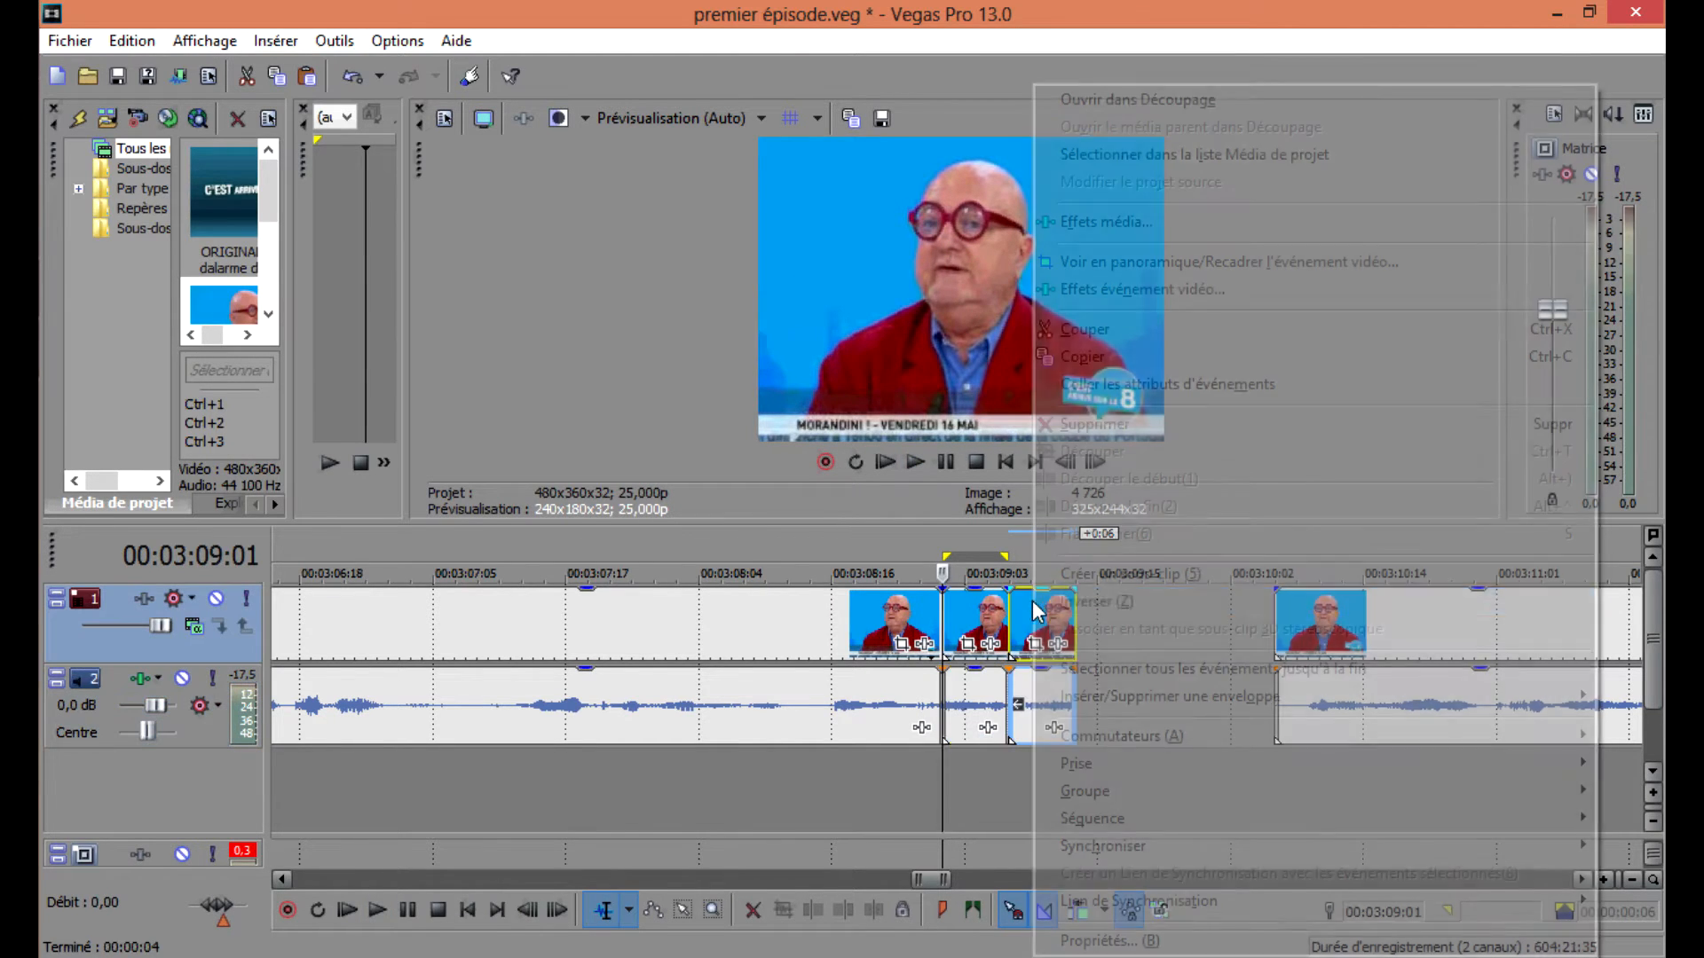
left_click(1076, 598)
key("space")
key("space")
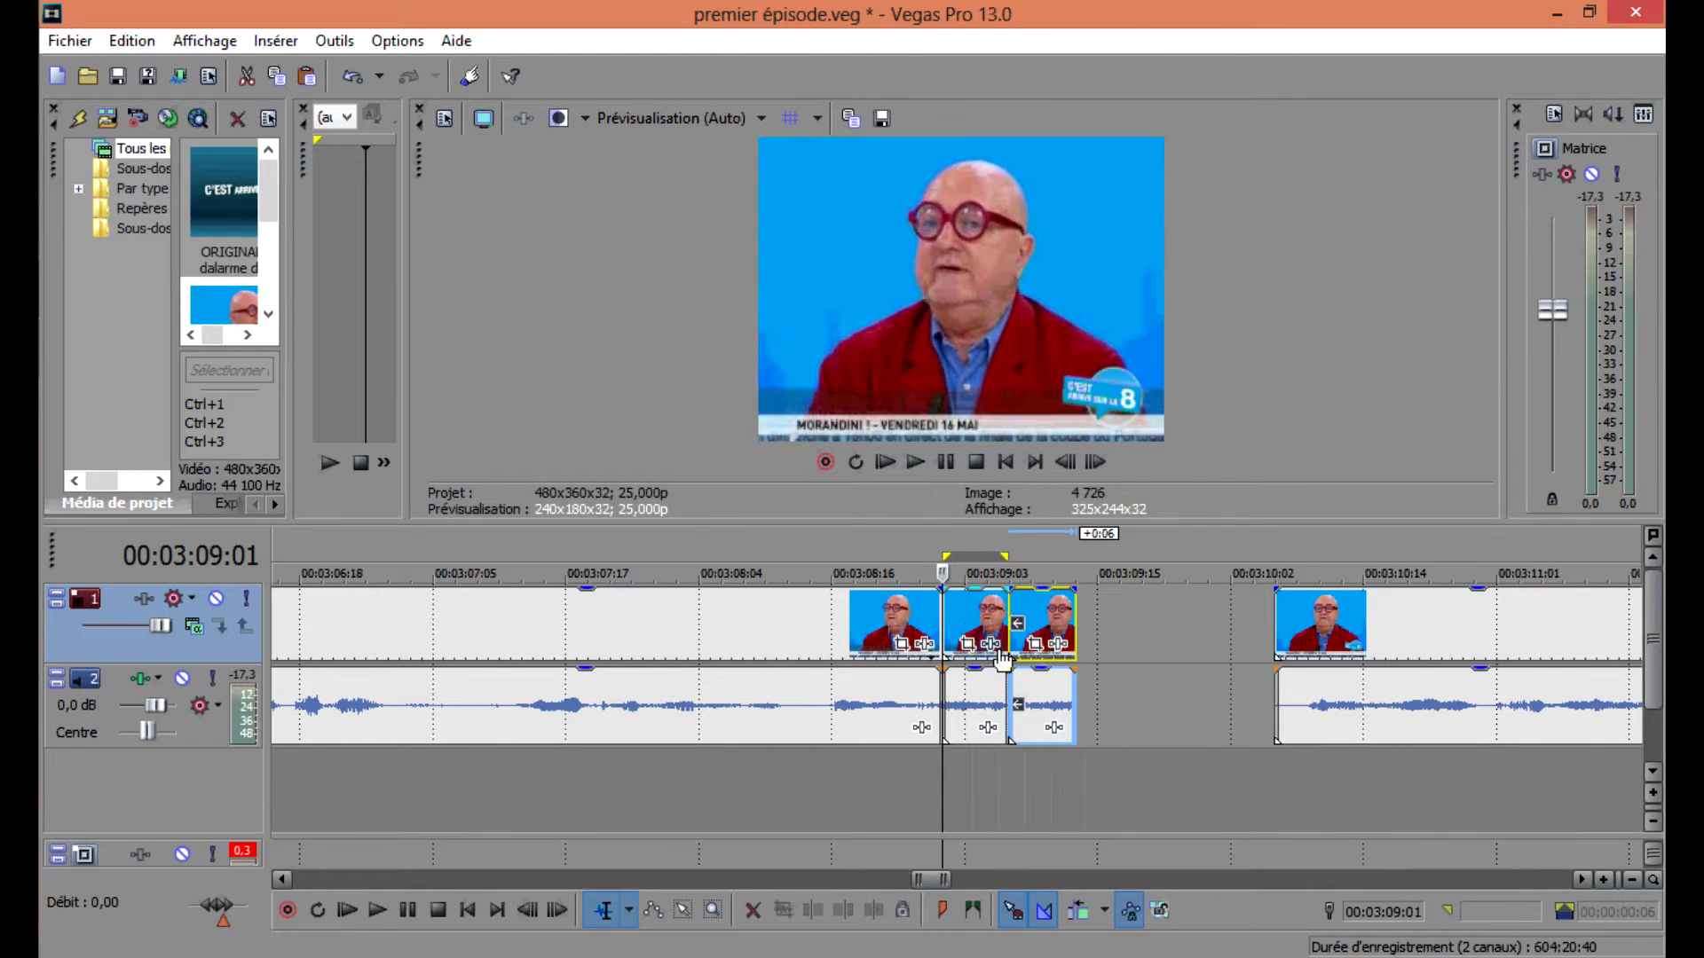
left_click_drag(1004, 556, 1072, 557)
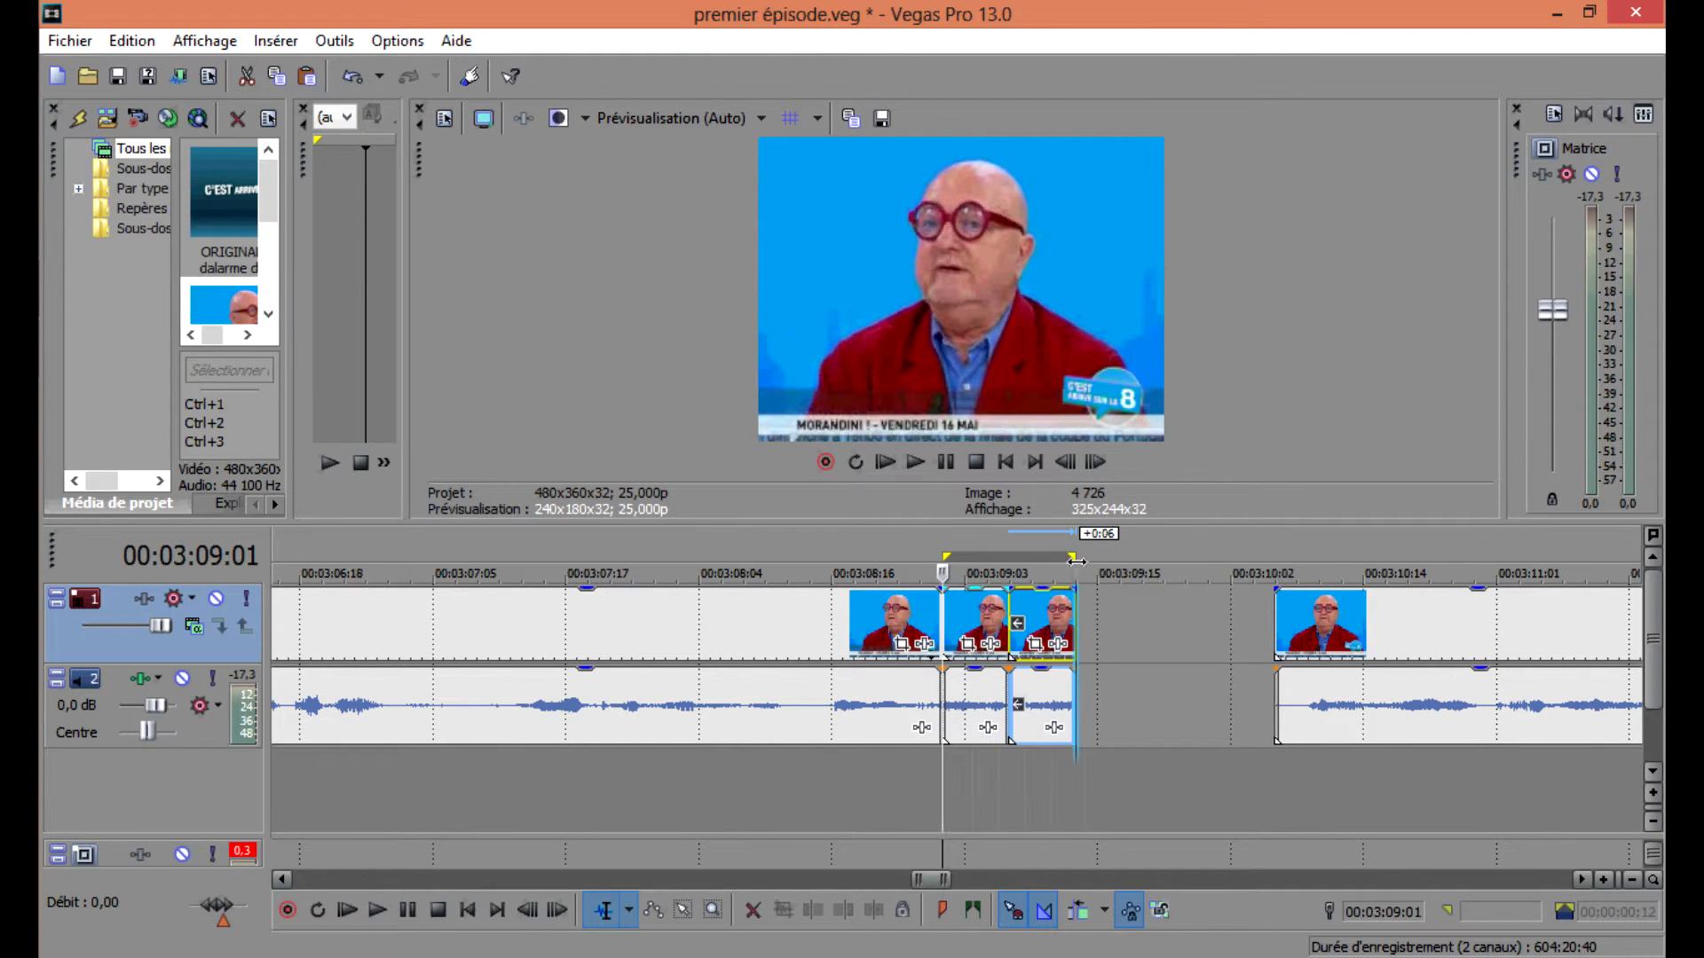
key("space")
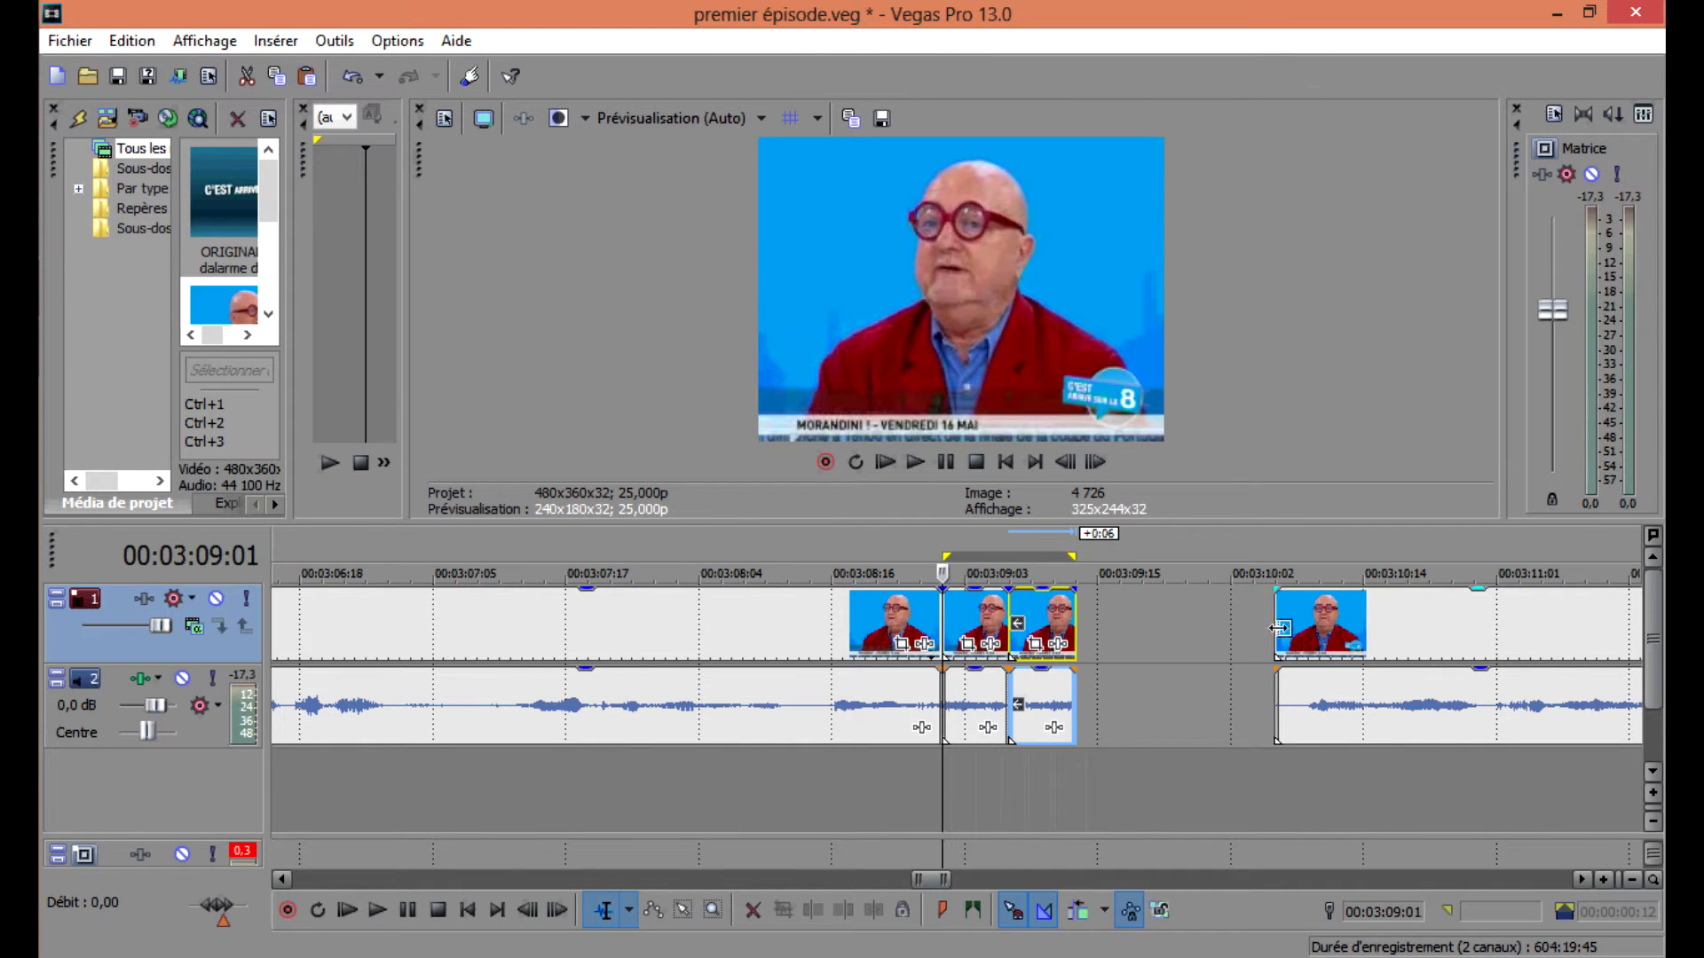
Play the following clip from about 00:03:10 to find the next moment to edit.
left_click(1278, 630)
scroll(1279, 631, "up", 2)
scroll(1066, 630, "down", 5)
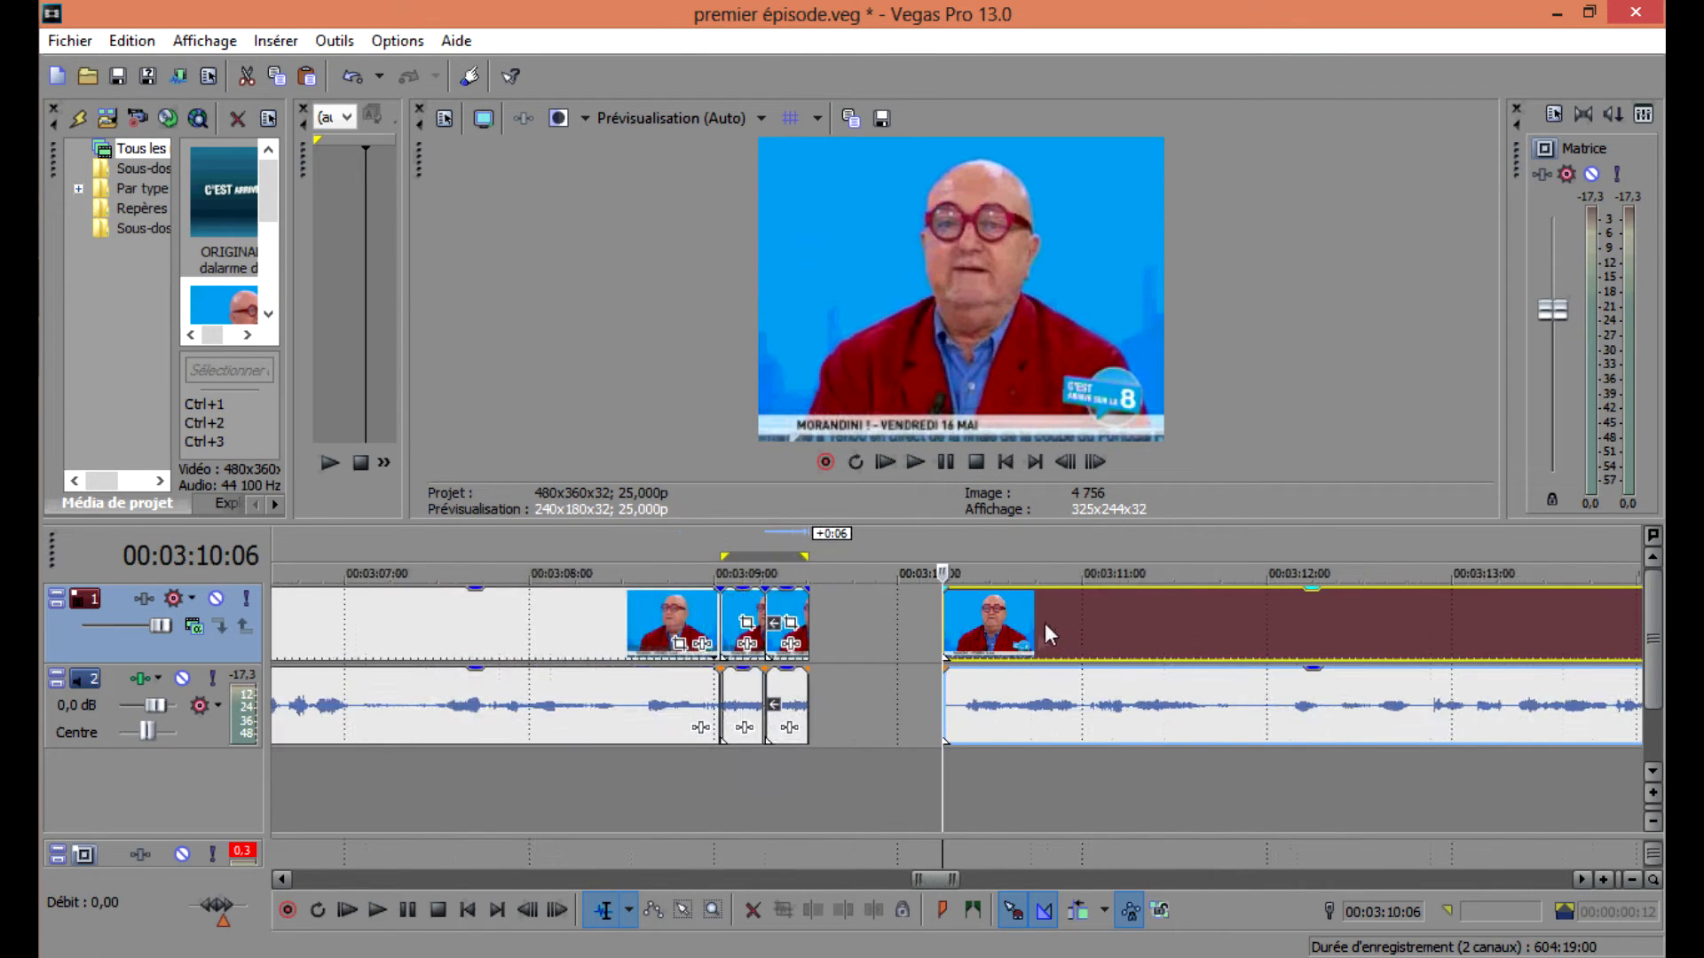
key("space")
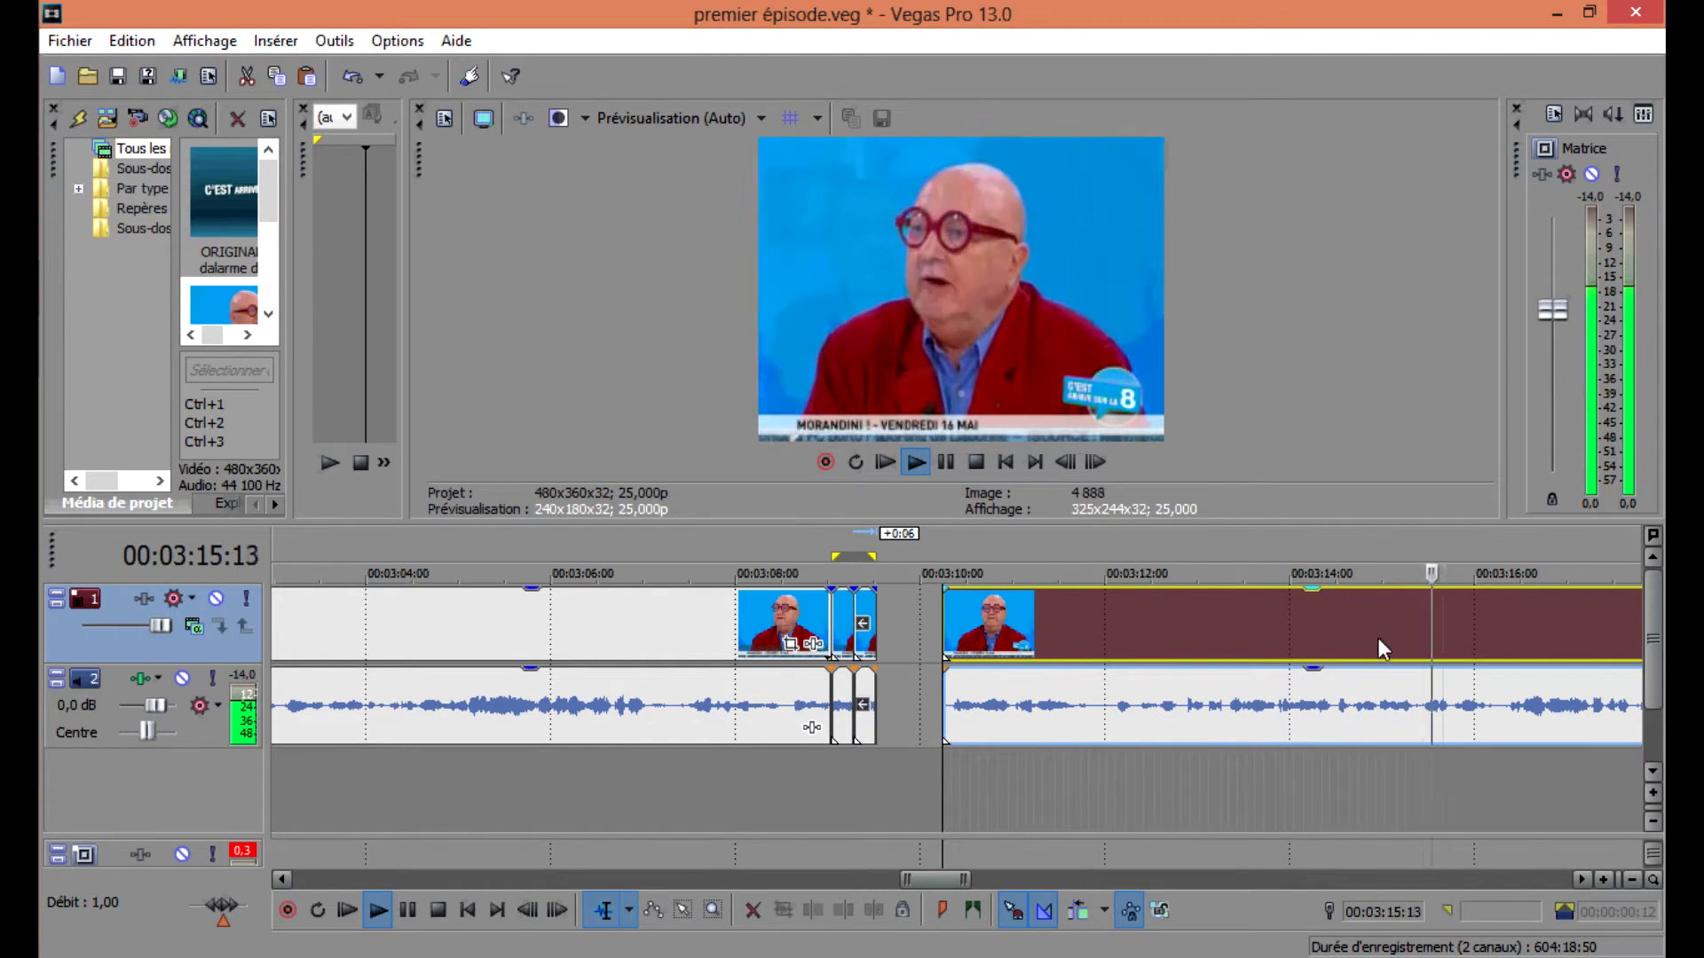
scroll(1377, 637, "down", 3)
key("space")
Split the next clip at 00:03:15:22 and 00:03:16:03 to isolate a short segment.
left_click(938, 652)
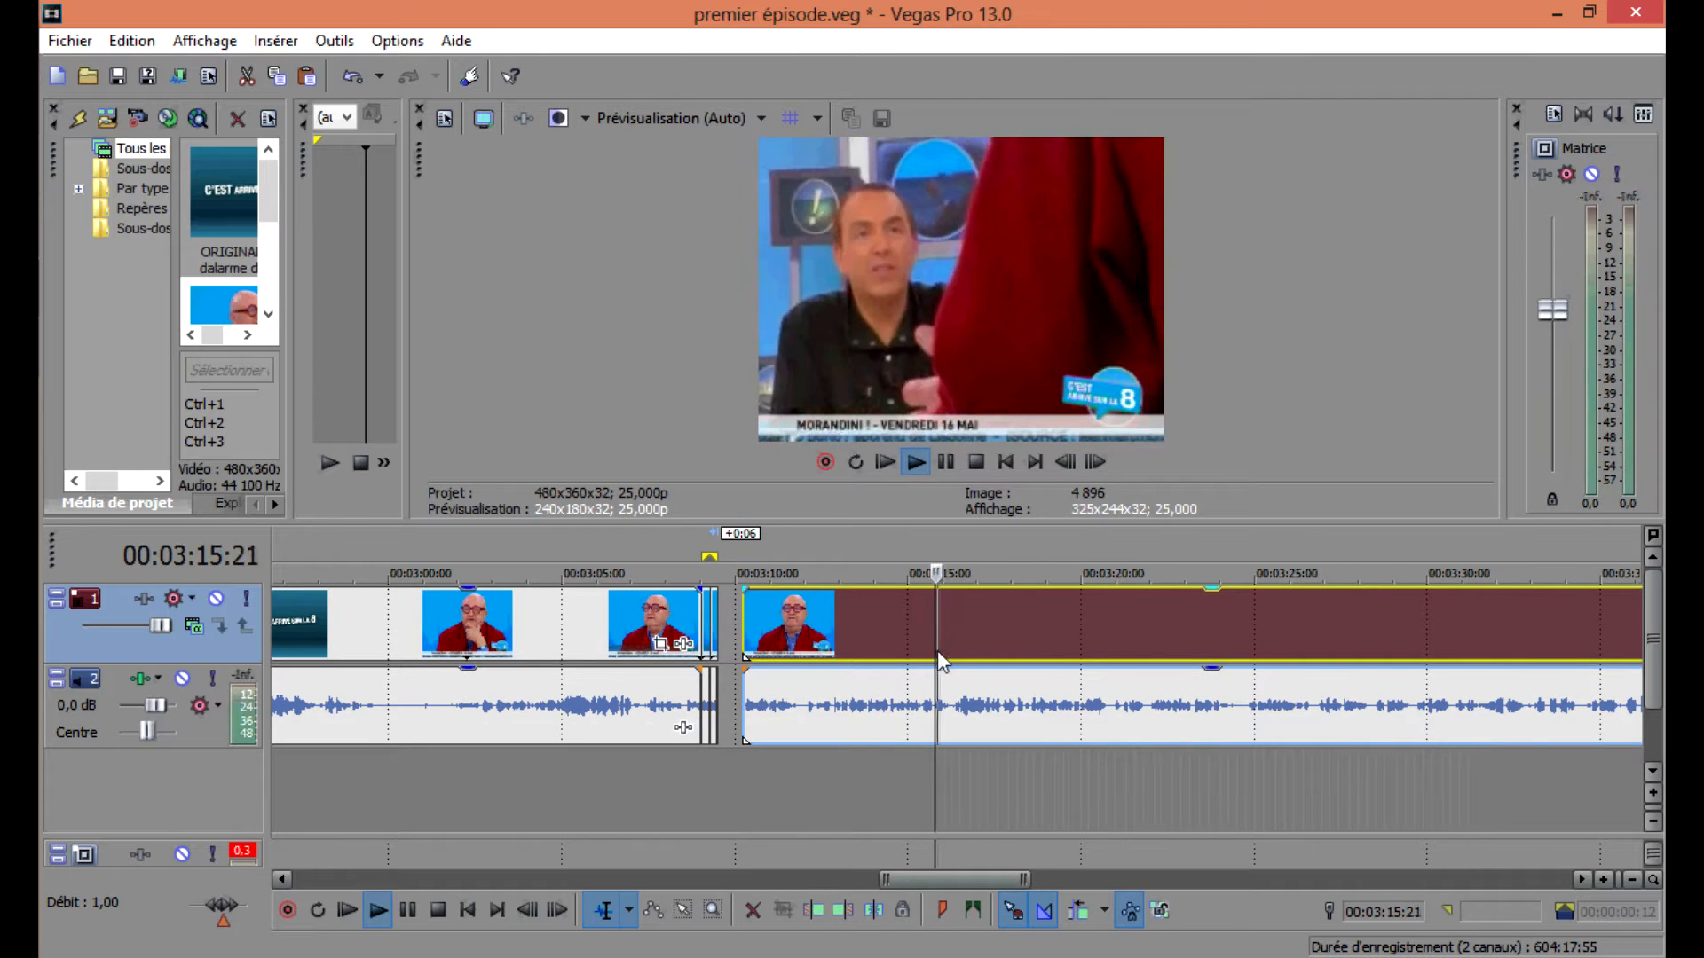
scroll(987, 676, "up", 4)
left_click(966, 639)
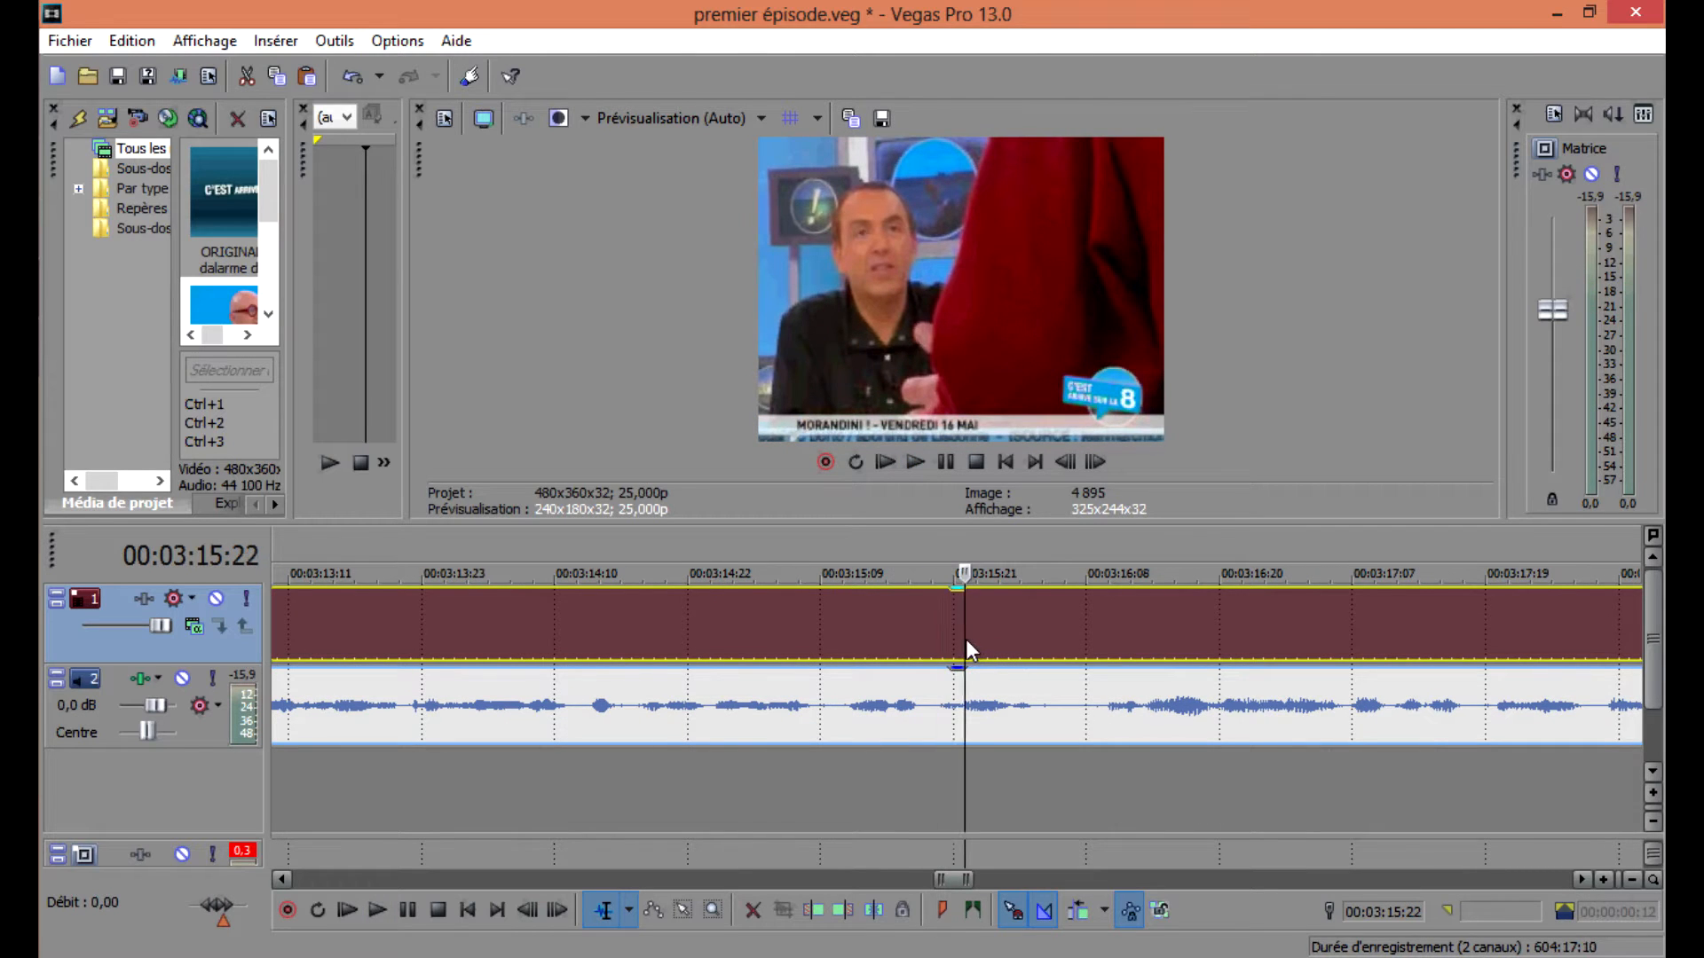
scroll(999, 646, "up", 3)
scroll(1000, 644, "down", 2)
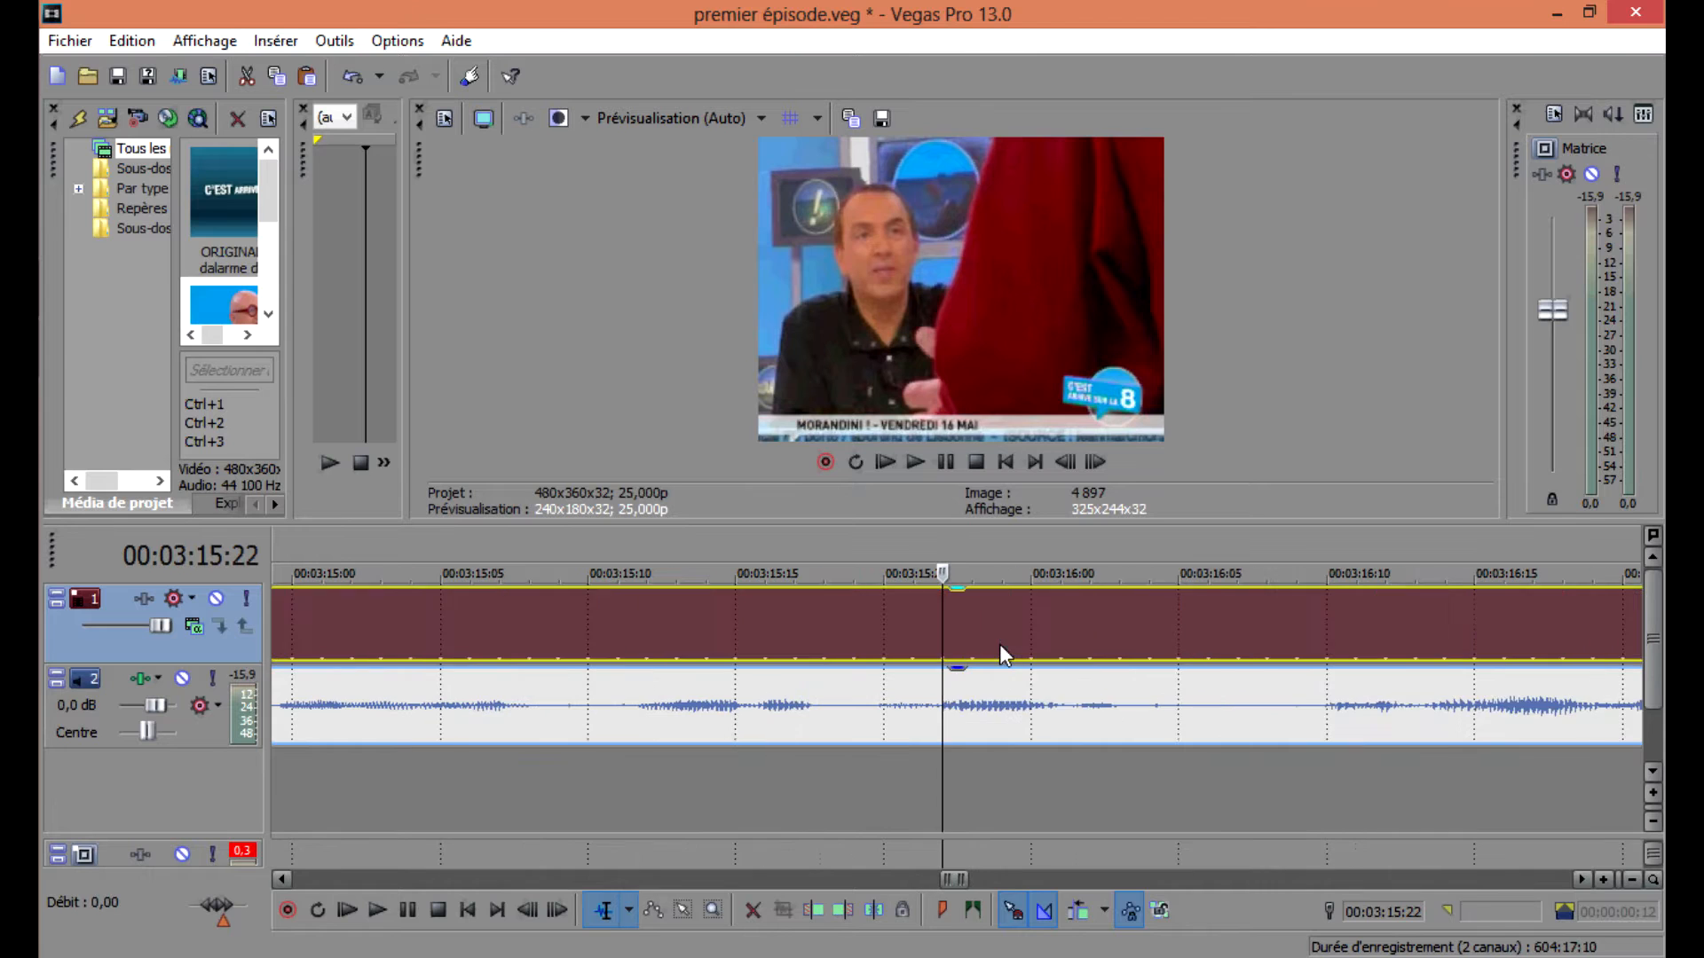
key("s")
left_click(1121, 630)
key("s")
Set the loop region to the new segment and preview it.
double_click(1057, 630)
key("space")
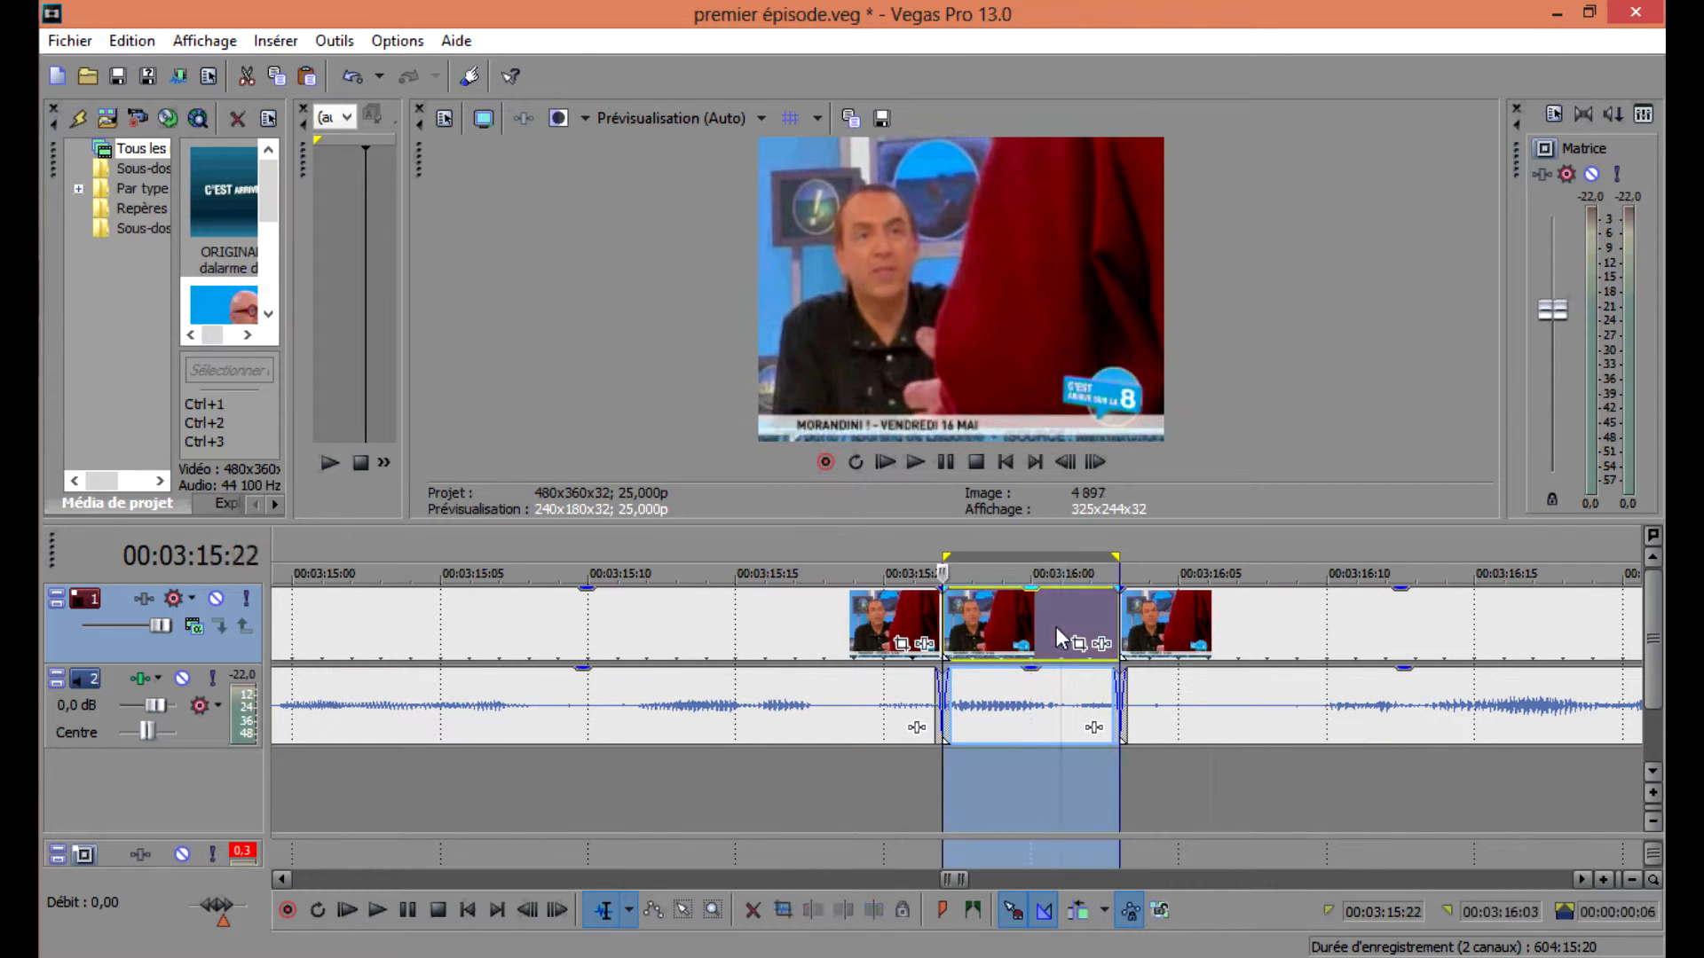
key("space")
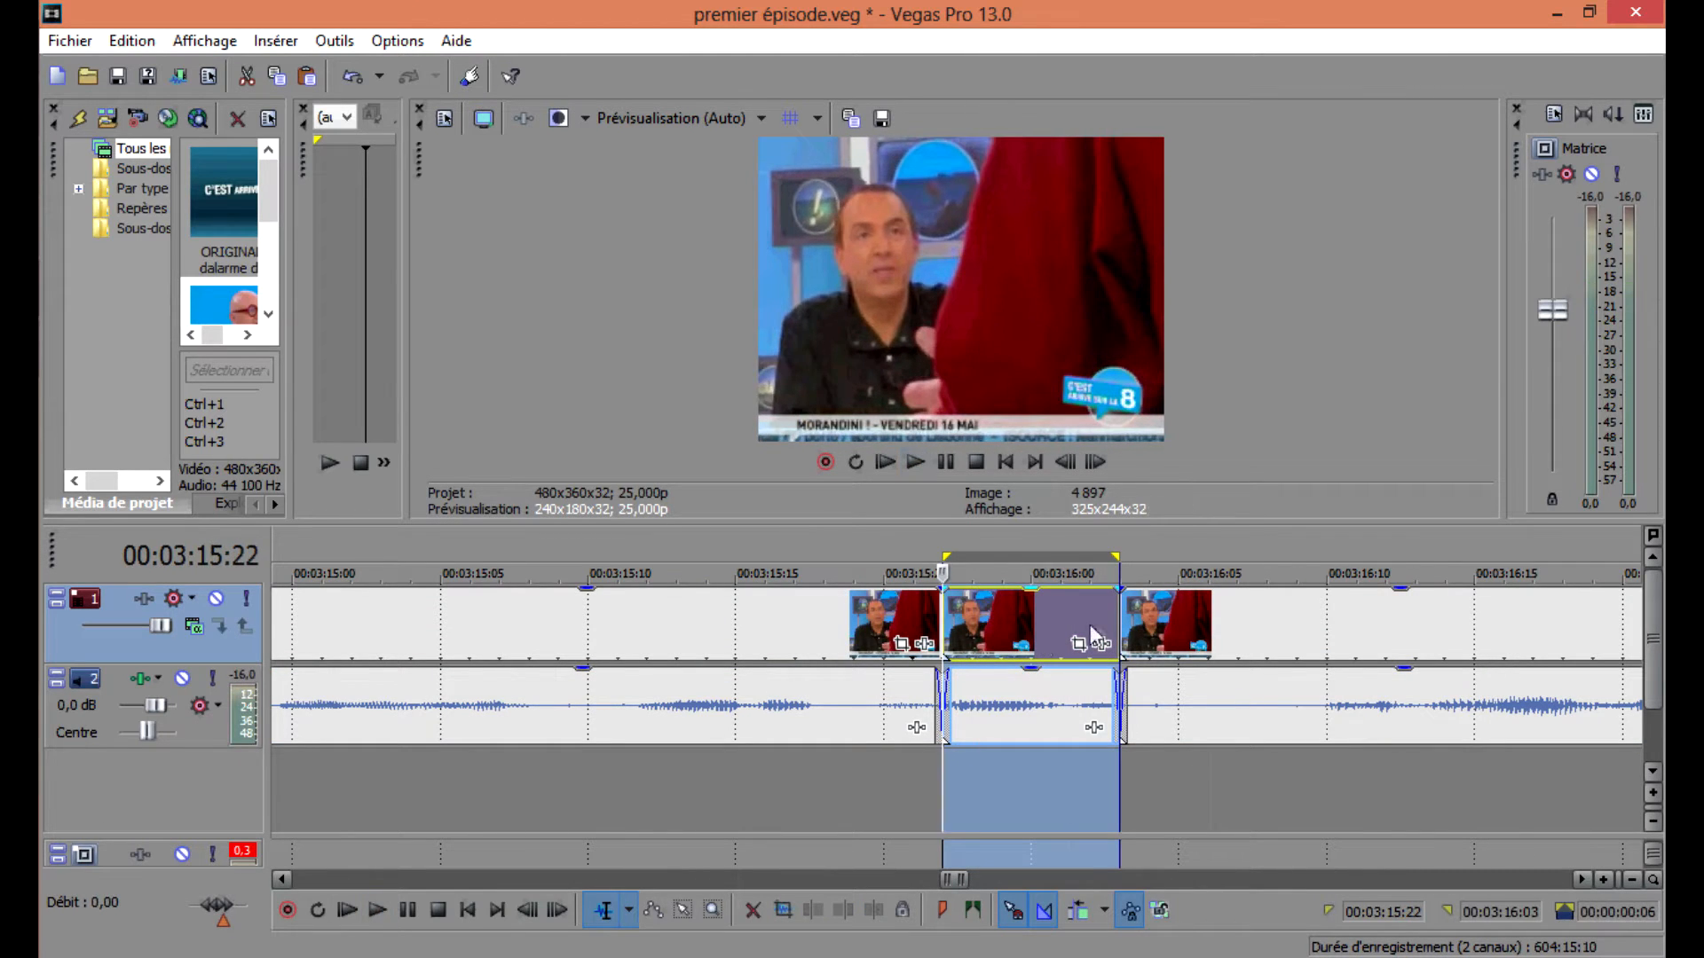
Move the rest of the clip to the right and paste a copy of the segment after the original.
left_click_drag(1164, 621, 1629, 664)
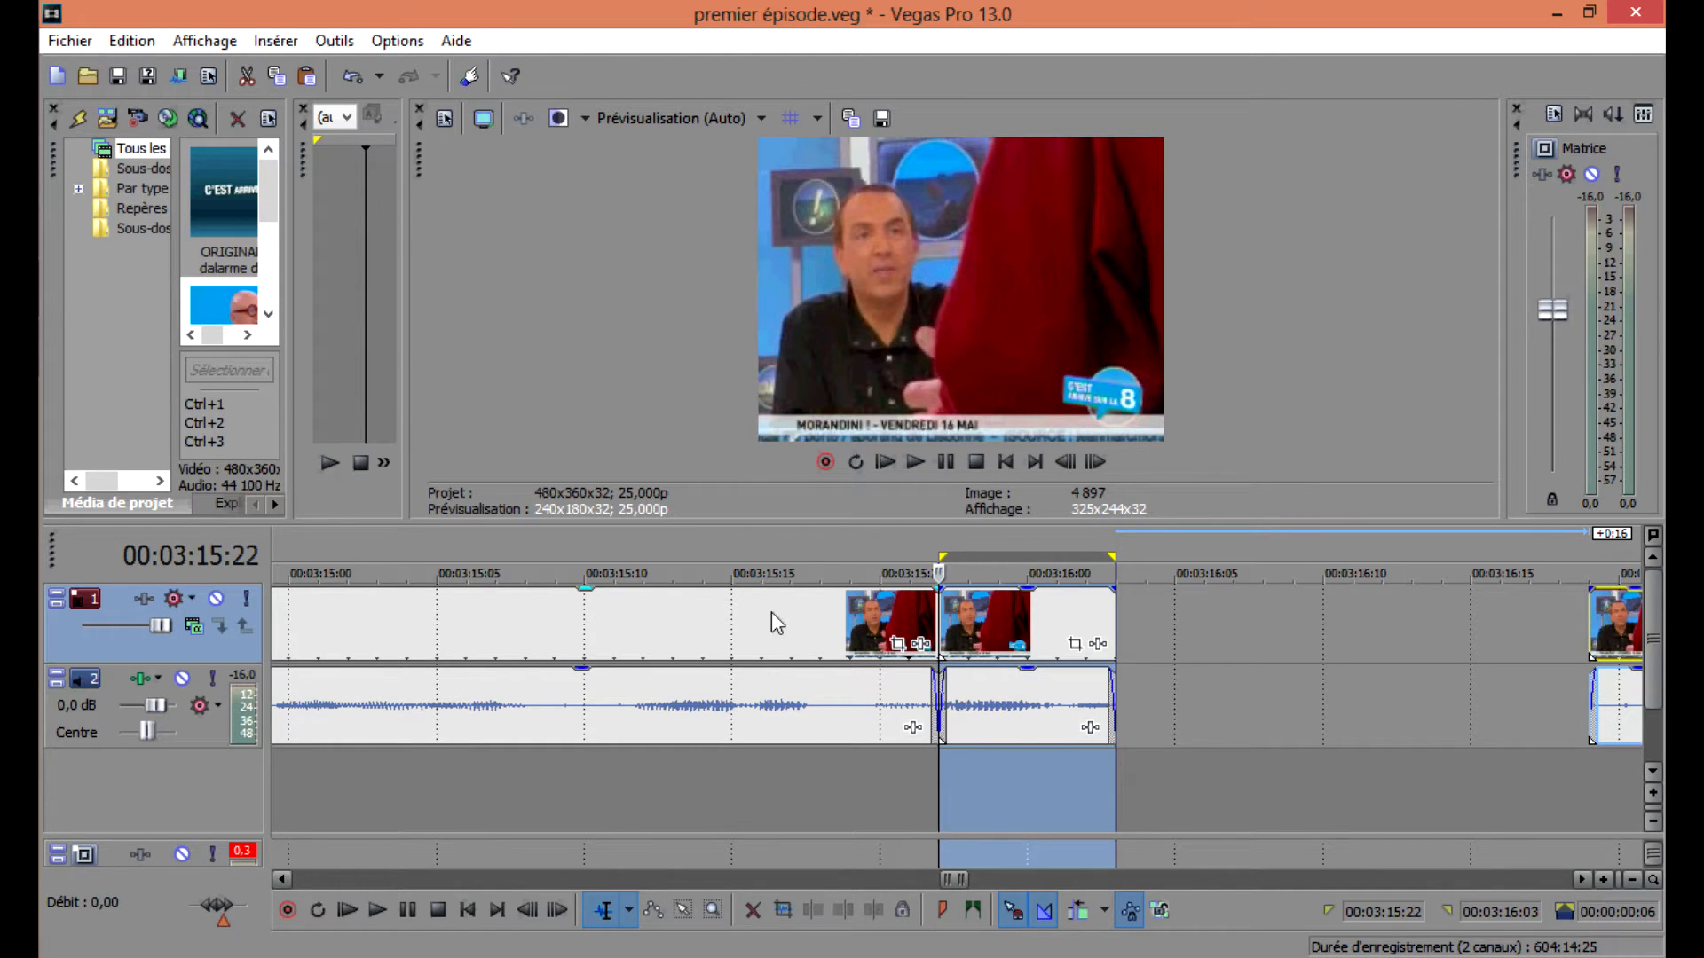
left_click_drag(1014, 697, 1208, 683)
key("ctrl+v")
Reverse both the audio and the video events of the pasted copy.
left_click(980, 695)
right_click(982, 695)
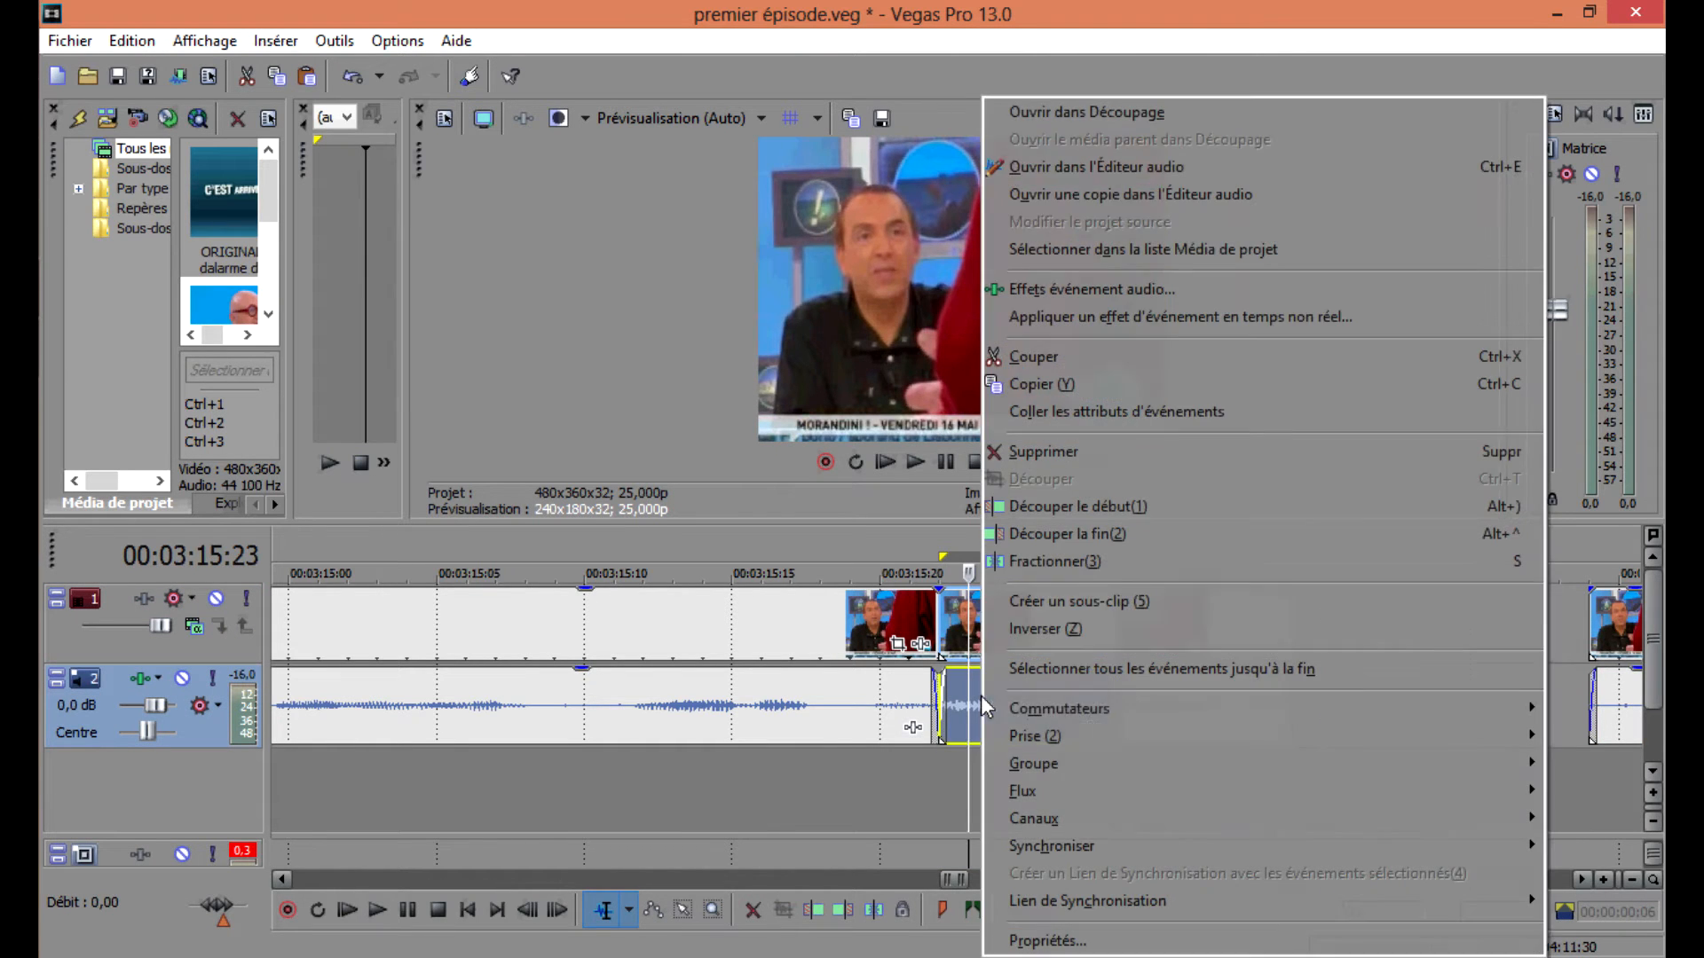
left_click(1082, 631)
left_click(1044, 628)
right_click(1041, 626)
left_click(1110, 606)
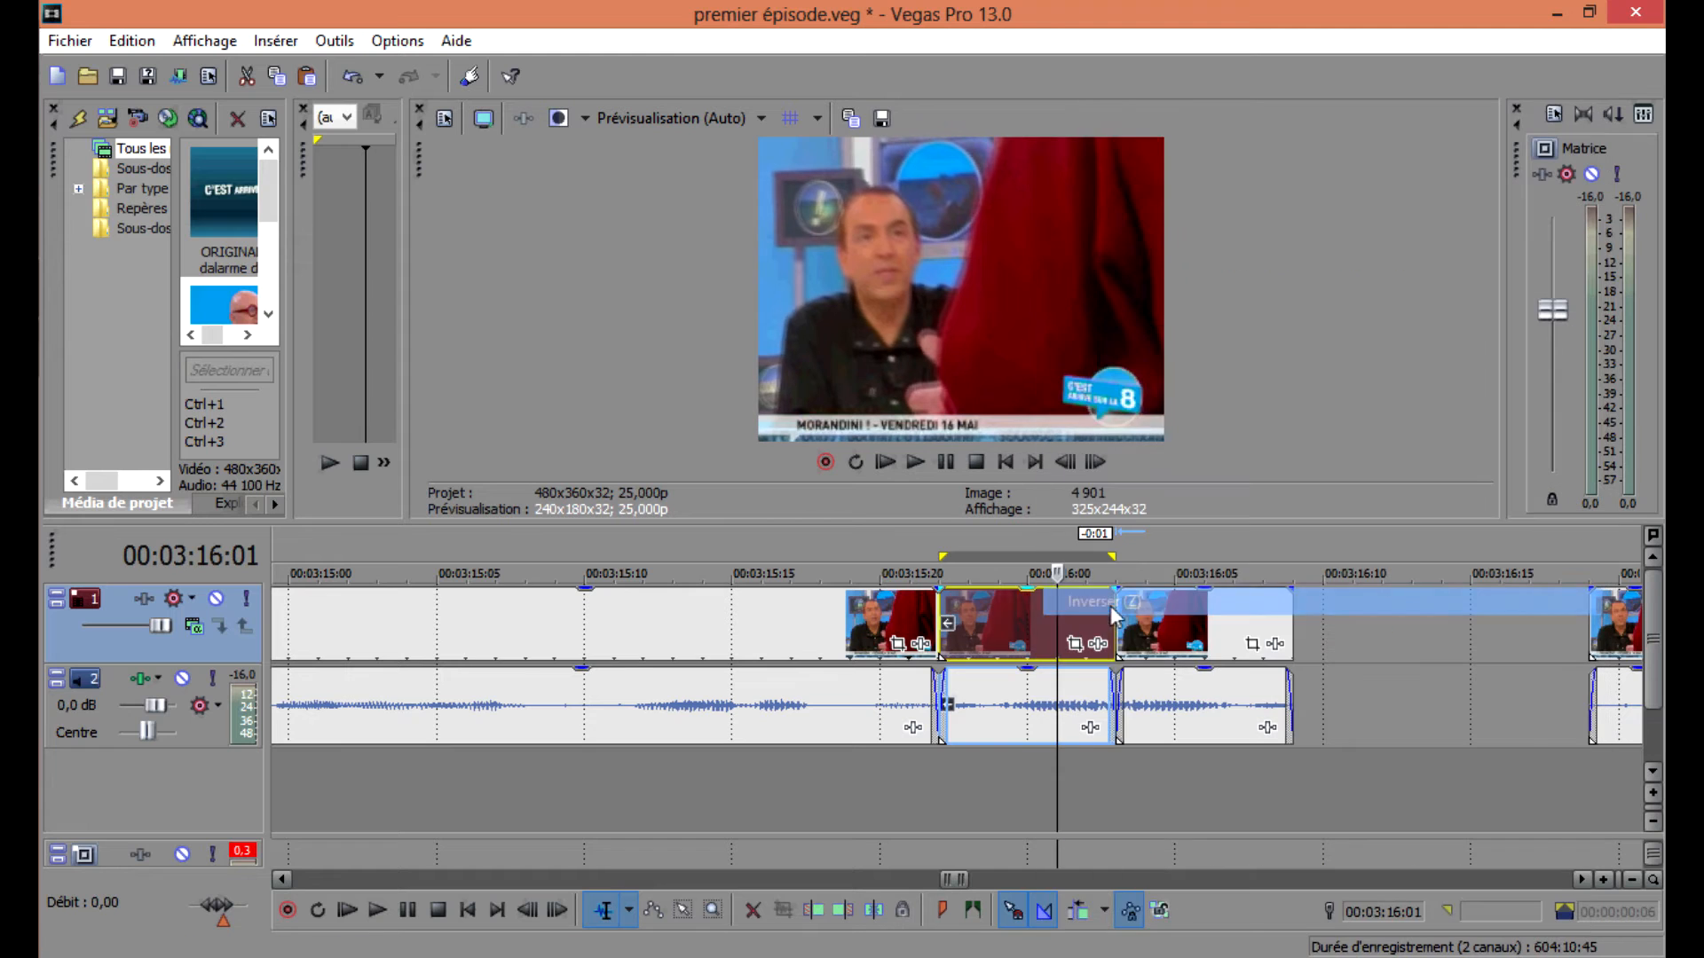
Play back the segment and its reversed copy from 00:03:15:22.
left_click(934, 646)
key("space")
key("space")
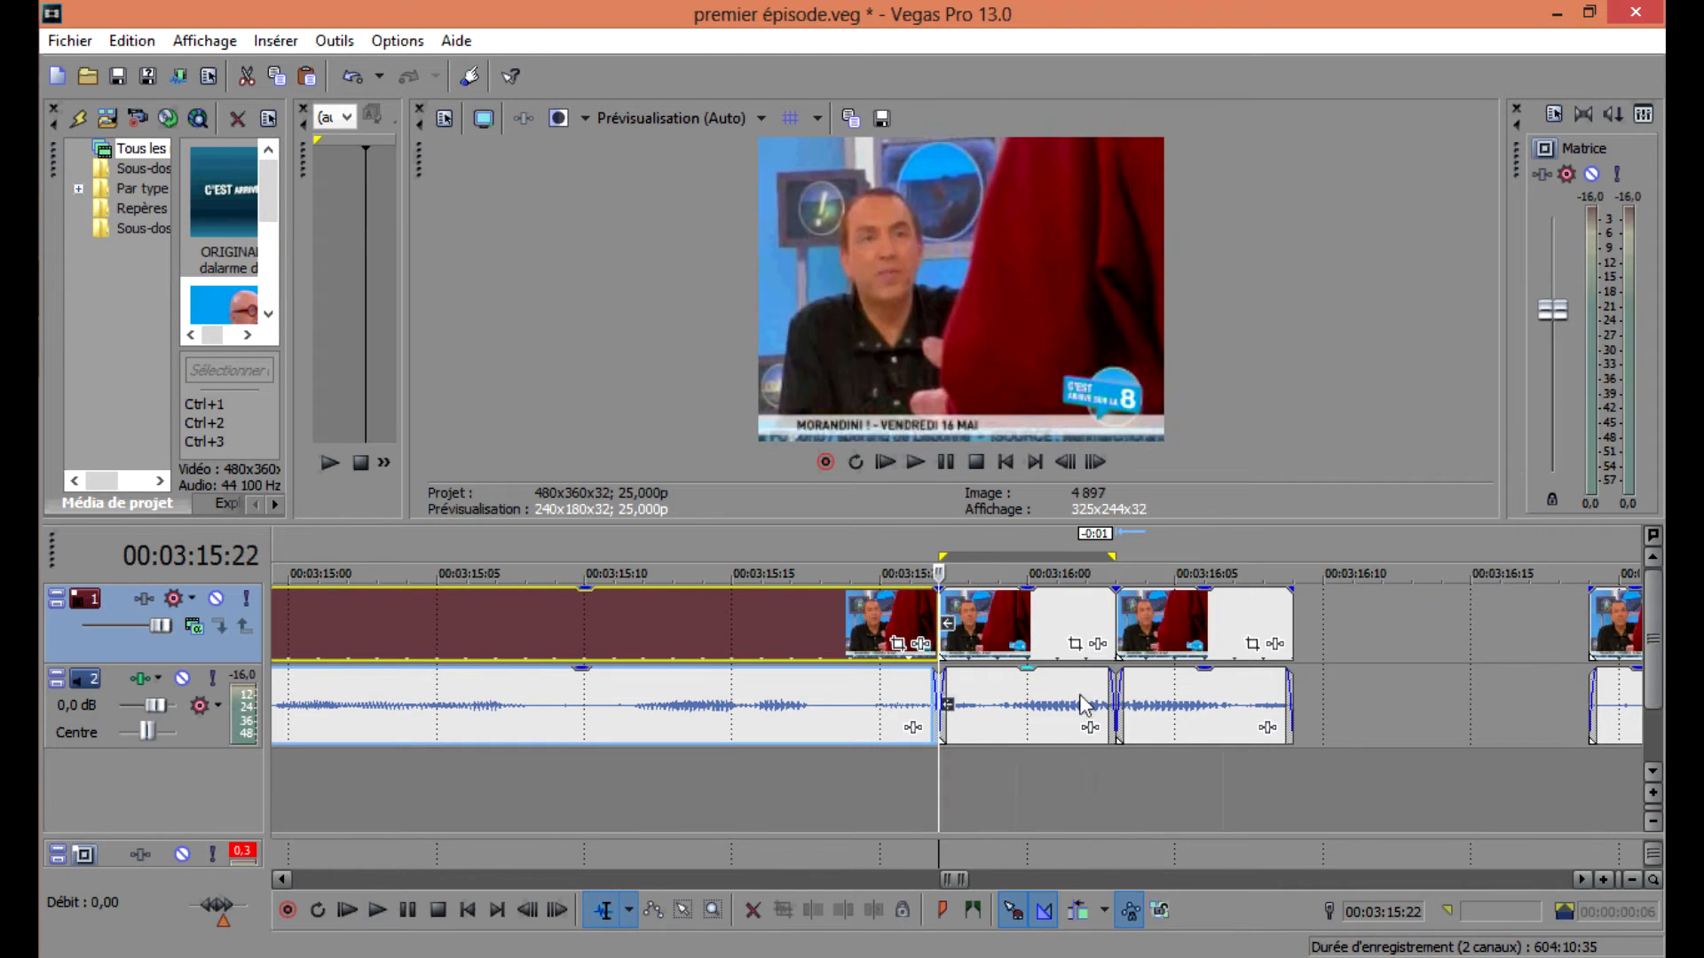
Try to rearrange the audio pieces around the reversed copy by dragging them, then undo the three changes.
left_click(1085, 693)
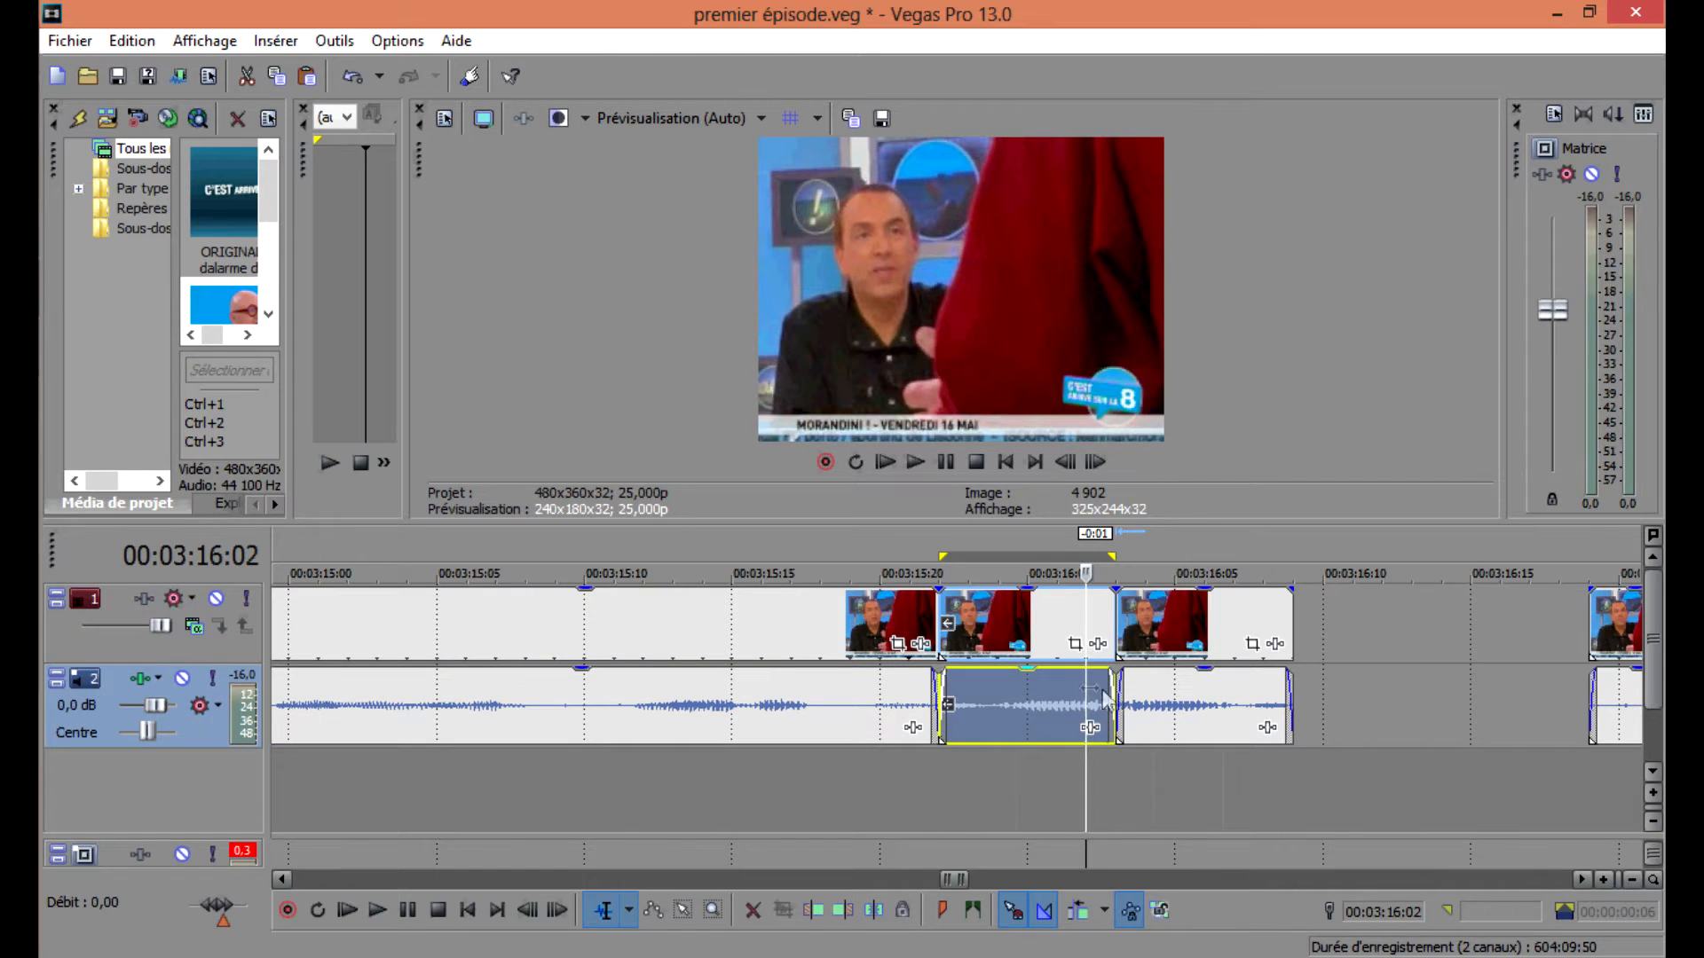
left_click(935, 679)
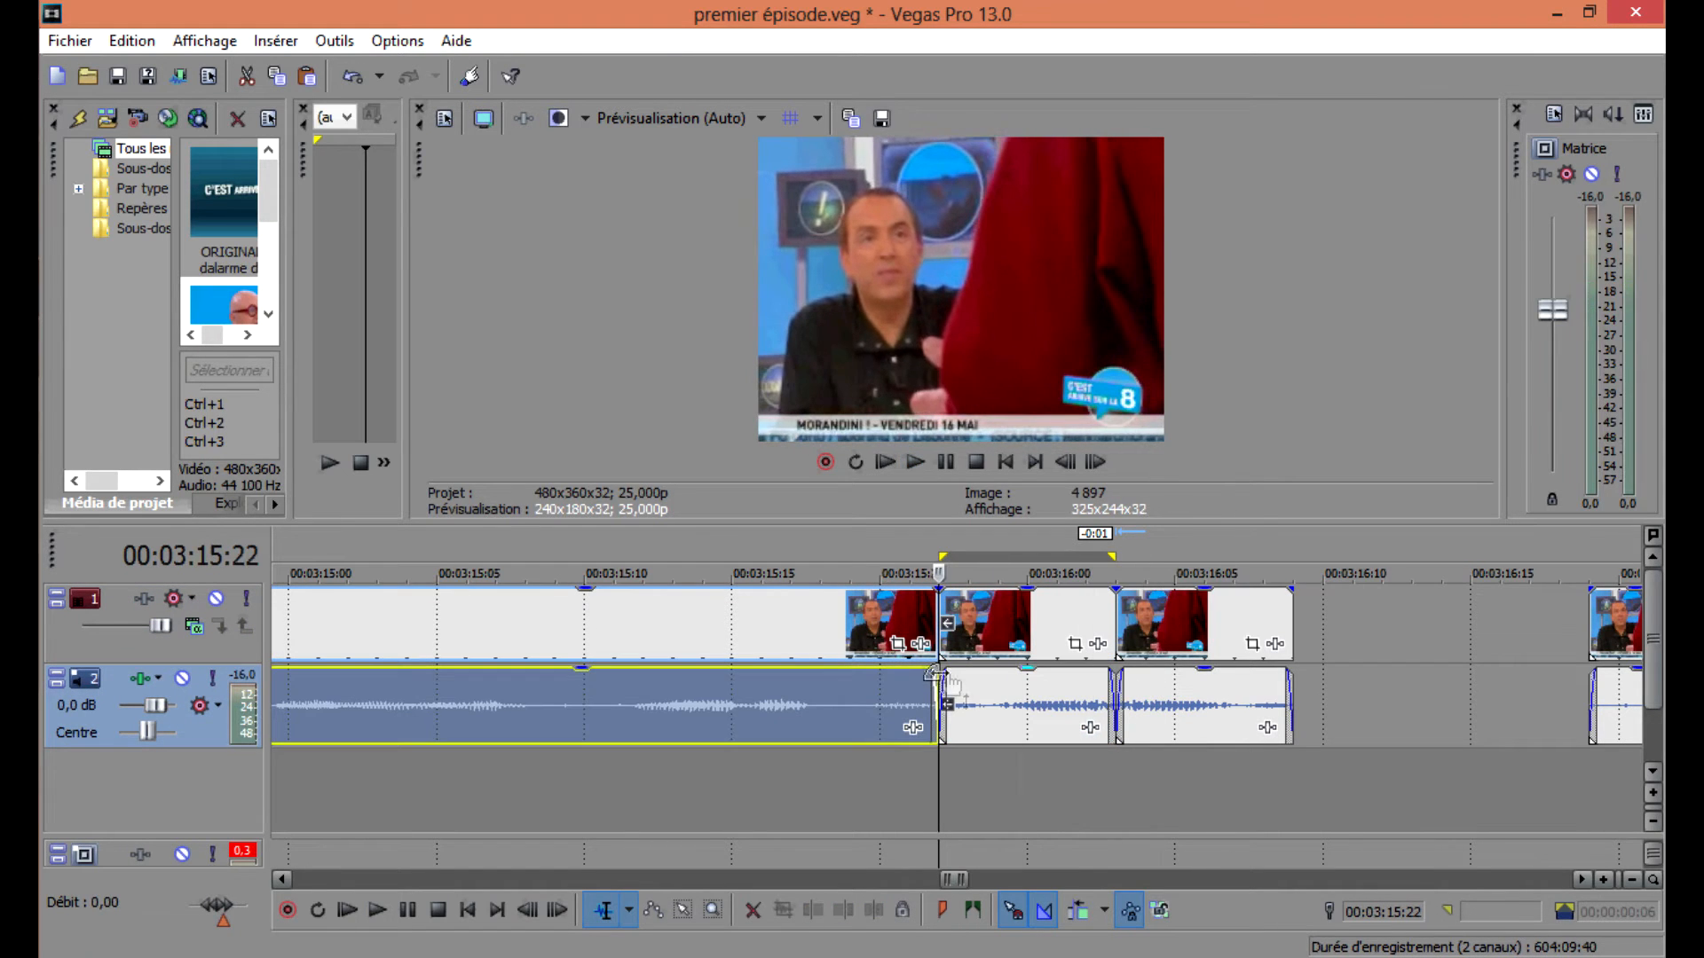
left_click(1111, 685)
scroll(1153, 695, "up", 3)
scroll(1120, 692, "down", 1)
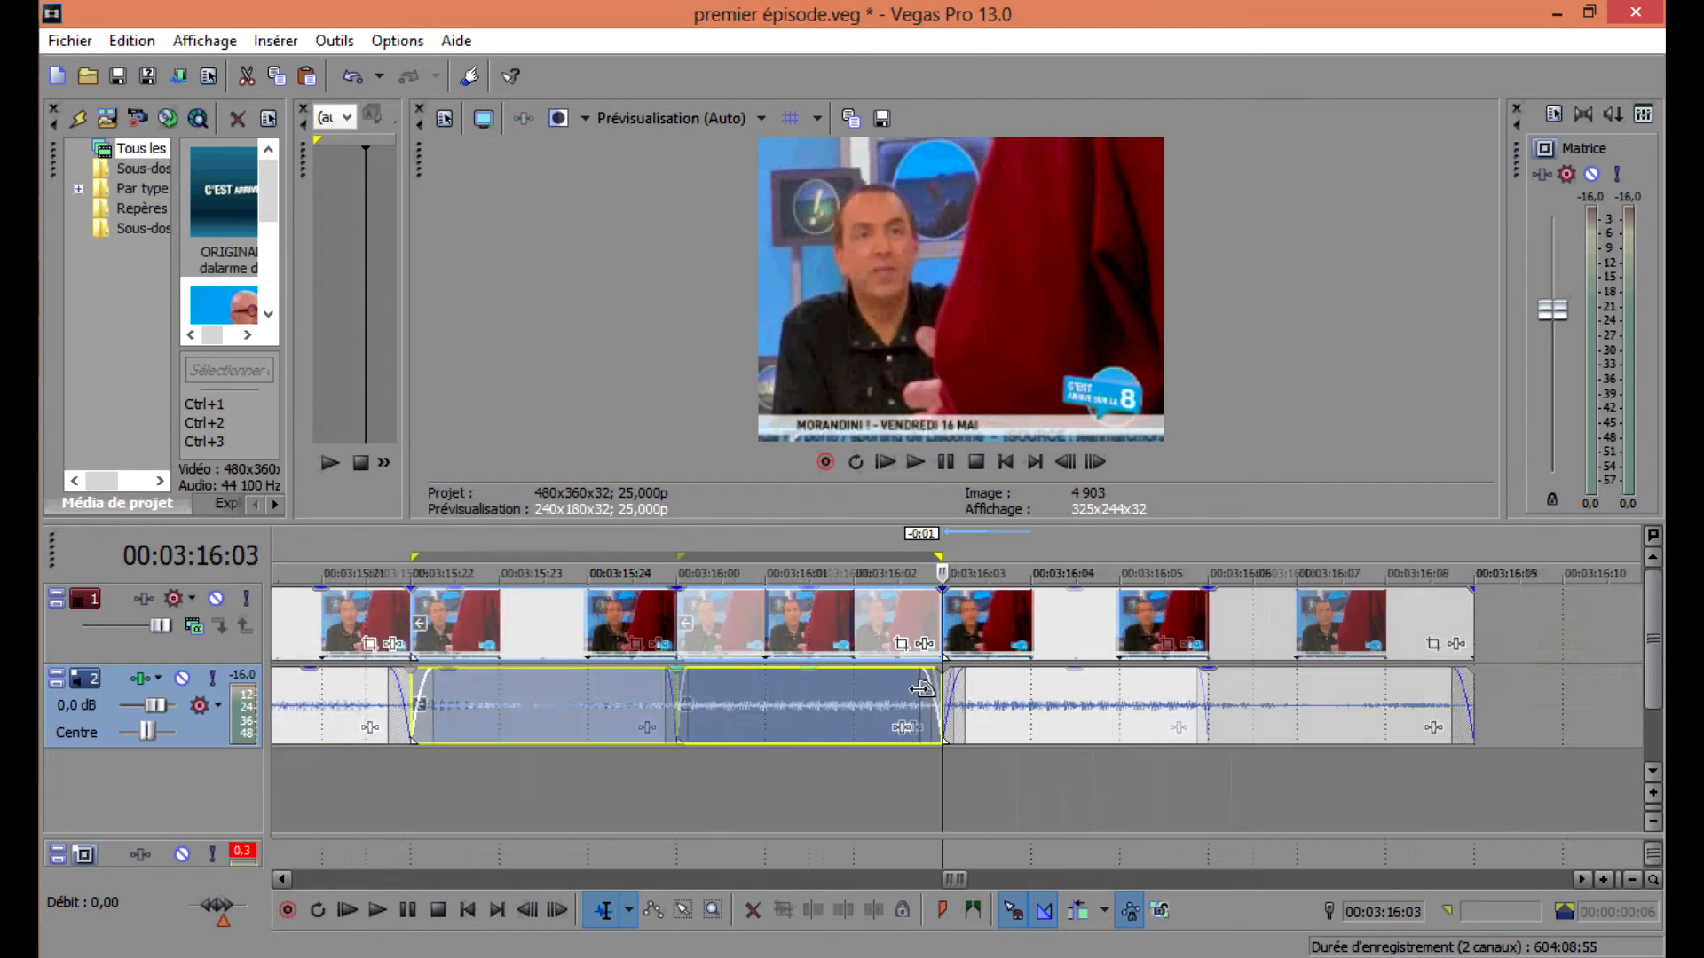
scroll(923, 689, "down", 2)
left_click_drag(948, 688, 910, 687)
left_click_drag(1021, 701, 958, 701)
left_click(768, 685)
key("ctrl+z")
key("ctrl+z")
key("ctrl+z")
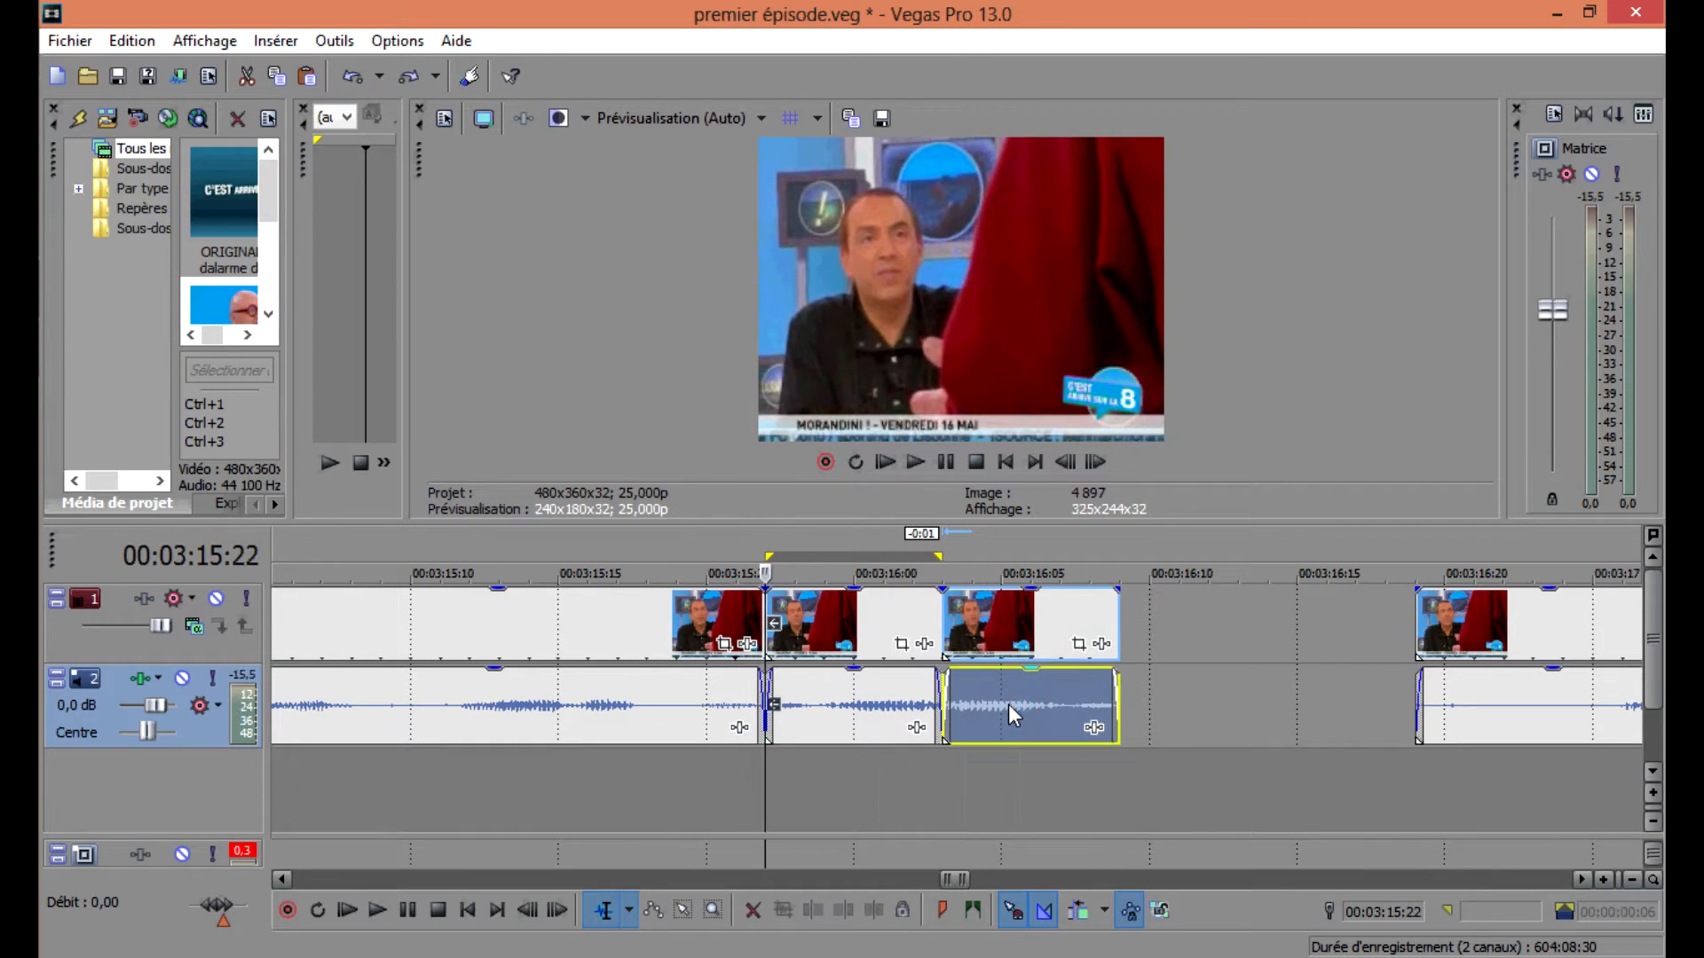
Reposition the reversed copy so it sits directly after the original segment, previewing playback between adjustments.
left_click_drag(1024, 699, 988, 700)
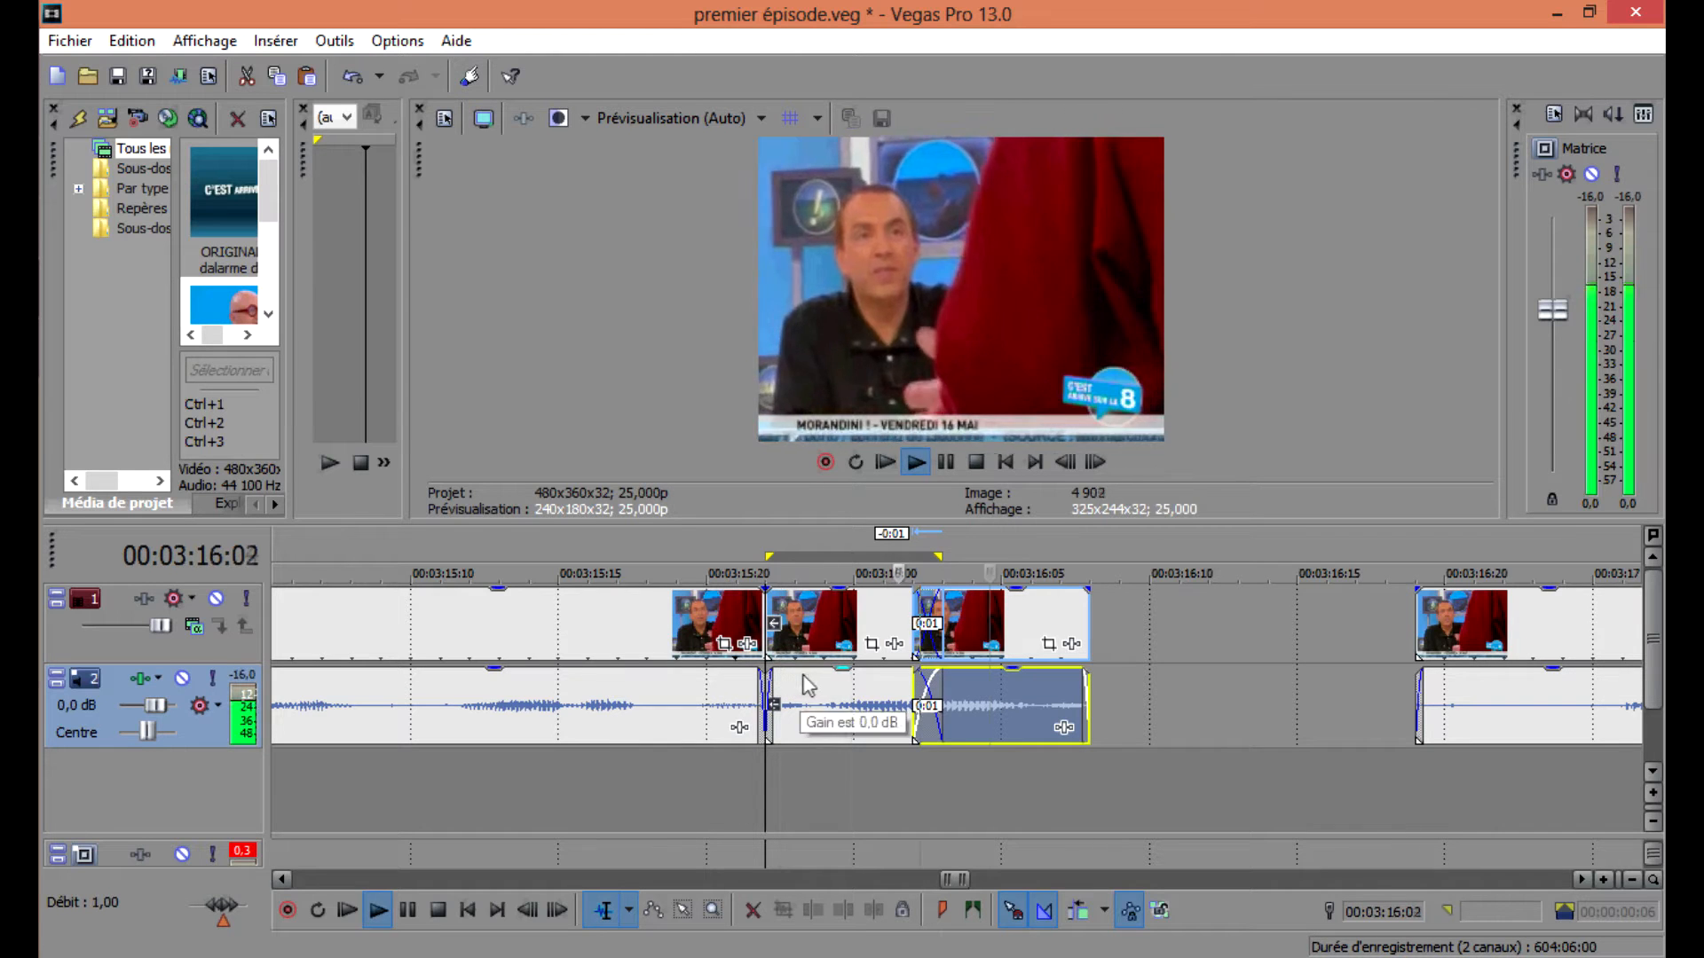
key("space")
key("space")
left_click_drag(956, 688, 983, 690)
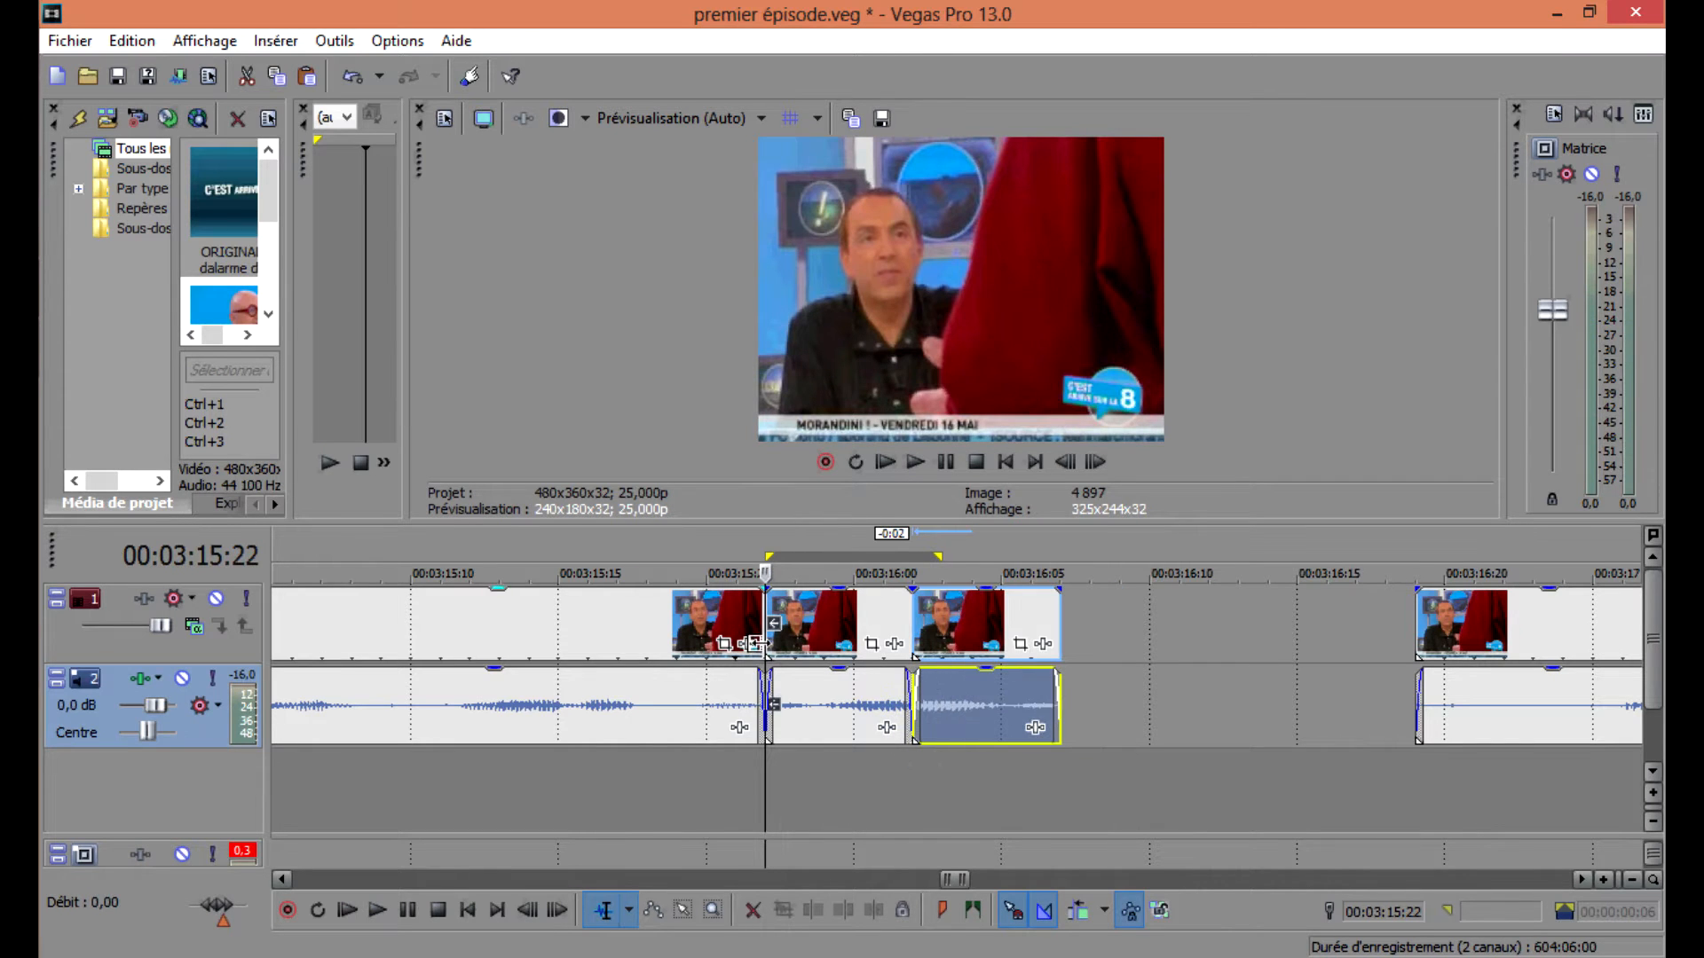
left_click(757, 643)
key("space")
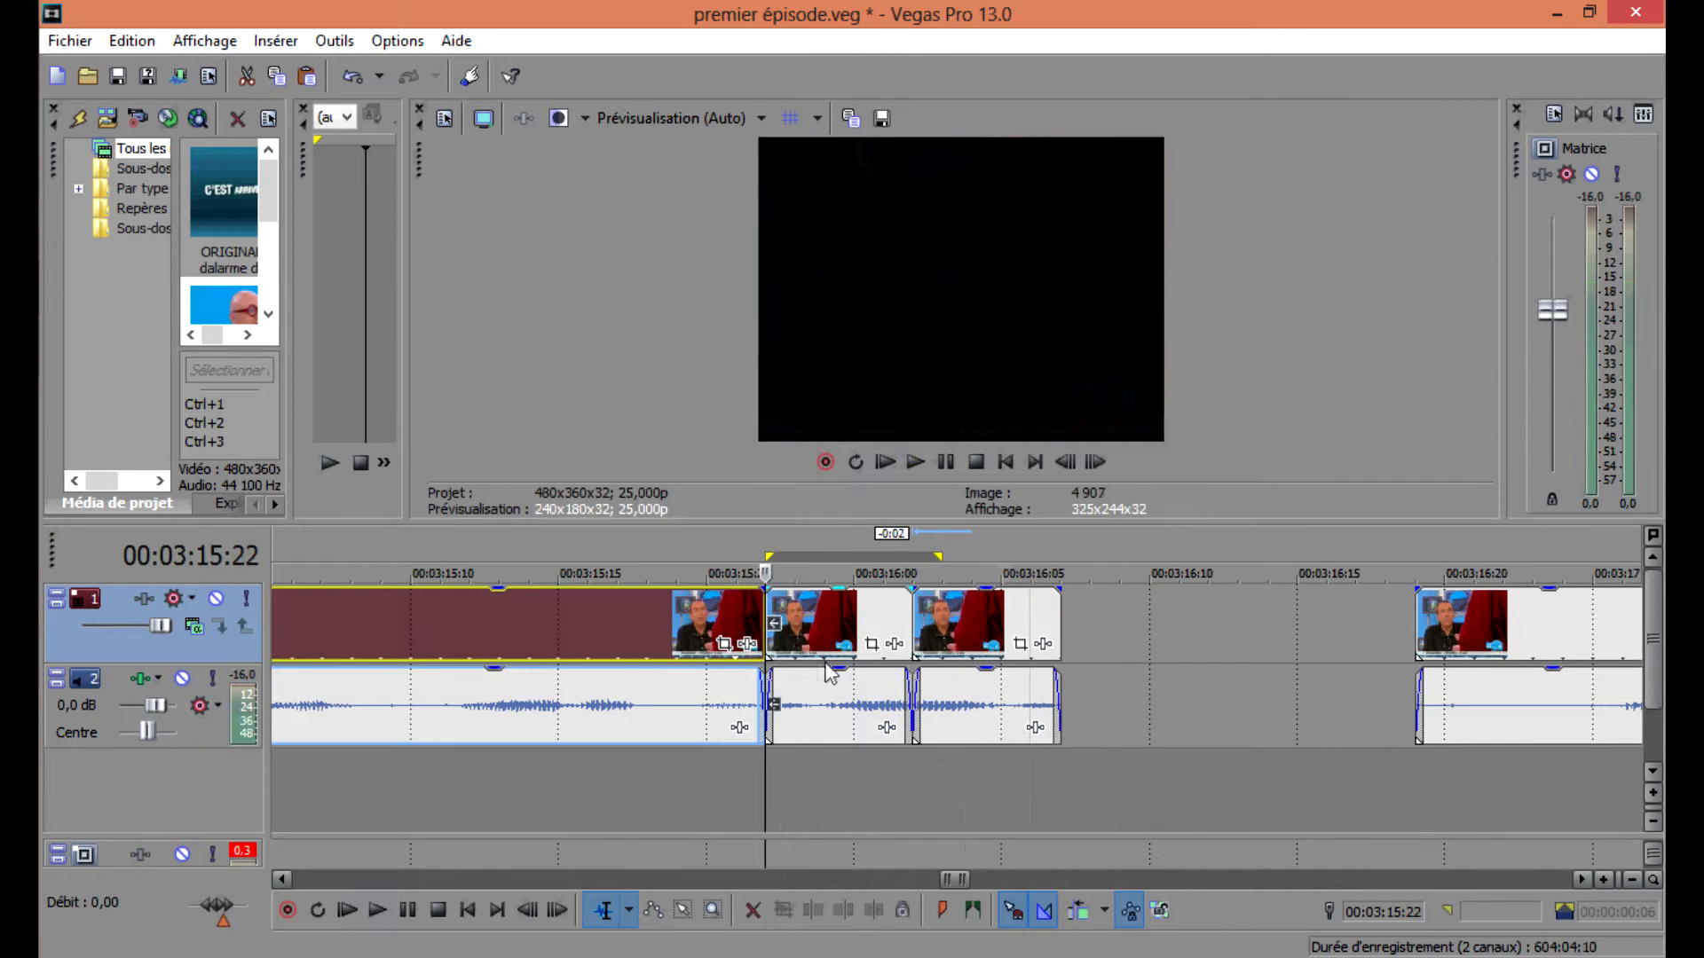
key("space")
scroll(933, 715, "up", 2)
scroll(943, 715, "down", 3)
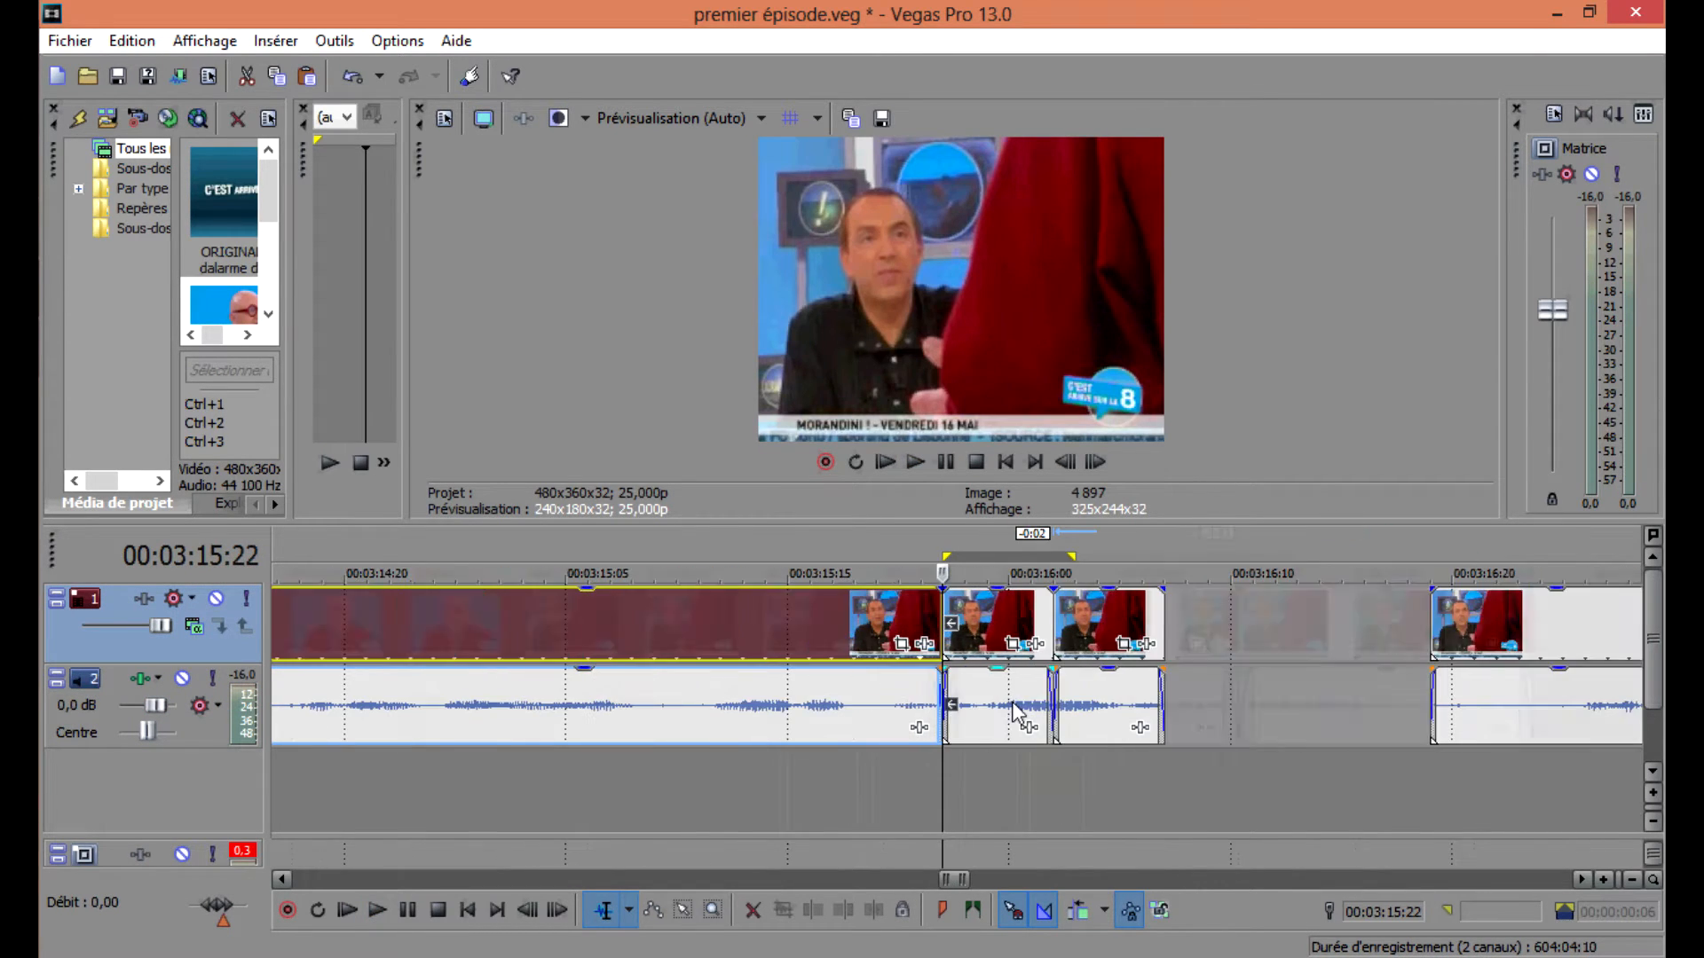
left_click_drag(1091, 705, 1080, 706)
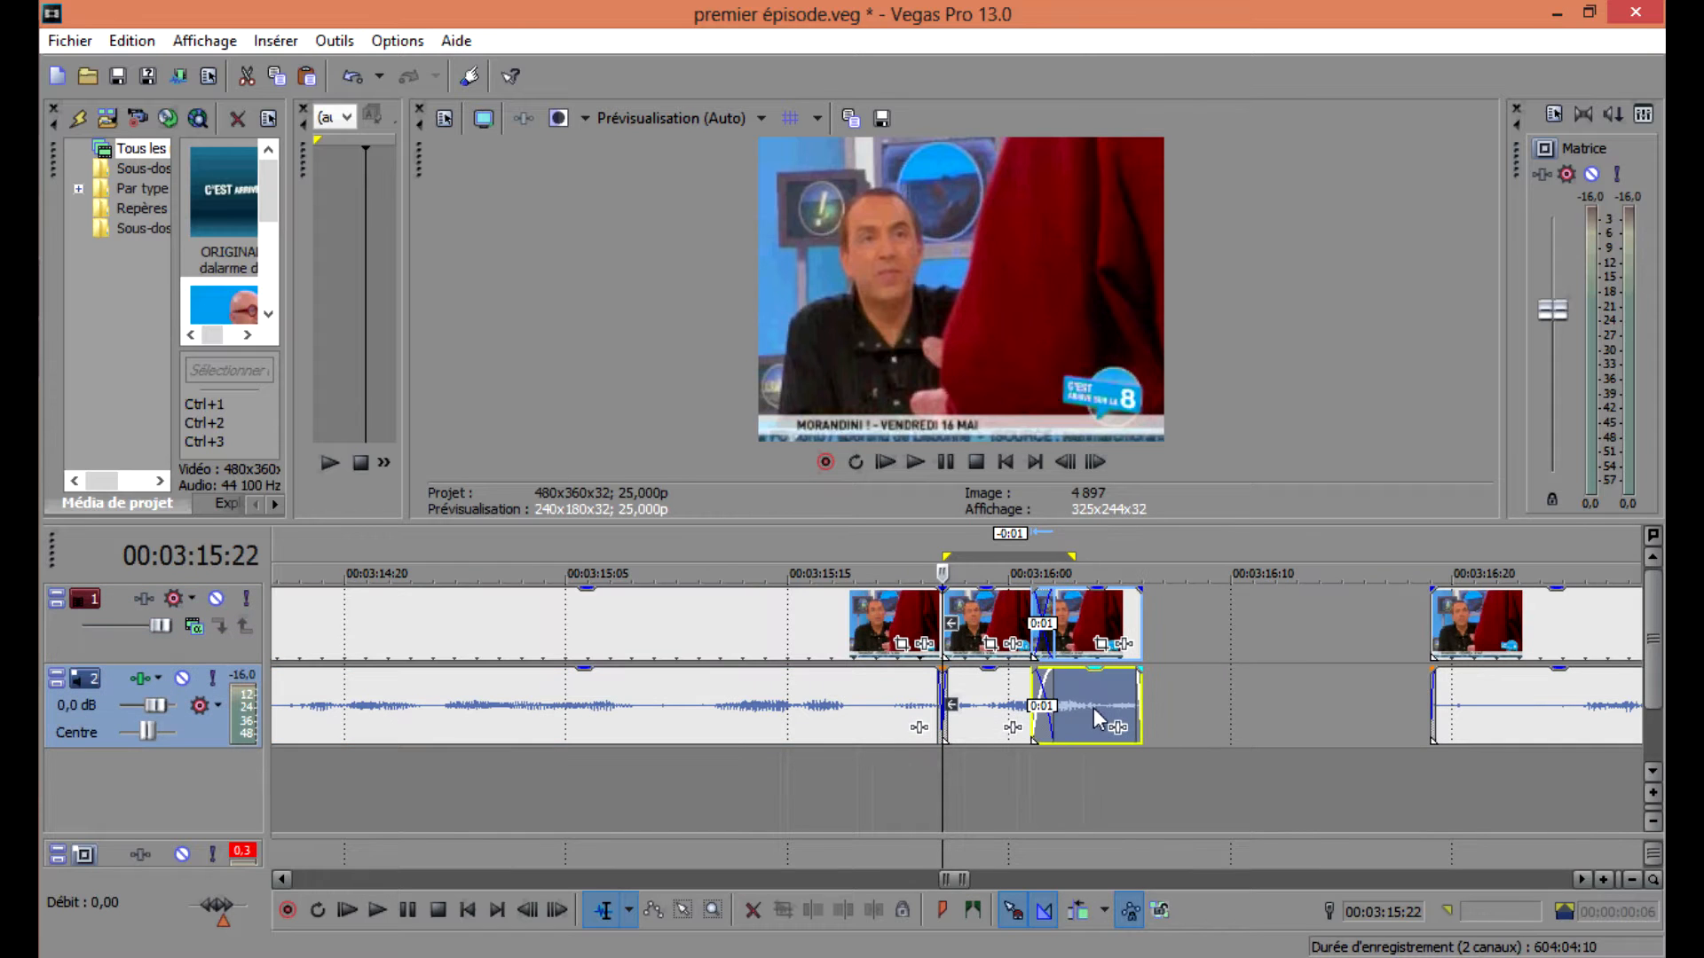
key("space")
key("space")
Move the rest of the clip left to close the gap after the reversed copy and play it back.
left_click_drag(1515, 701, 1226, 698)
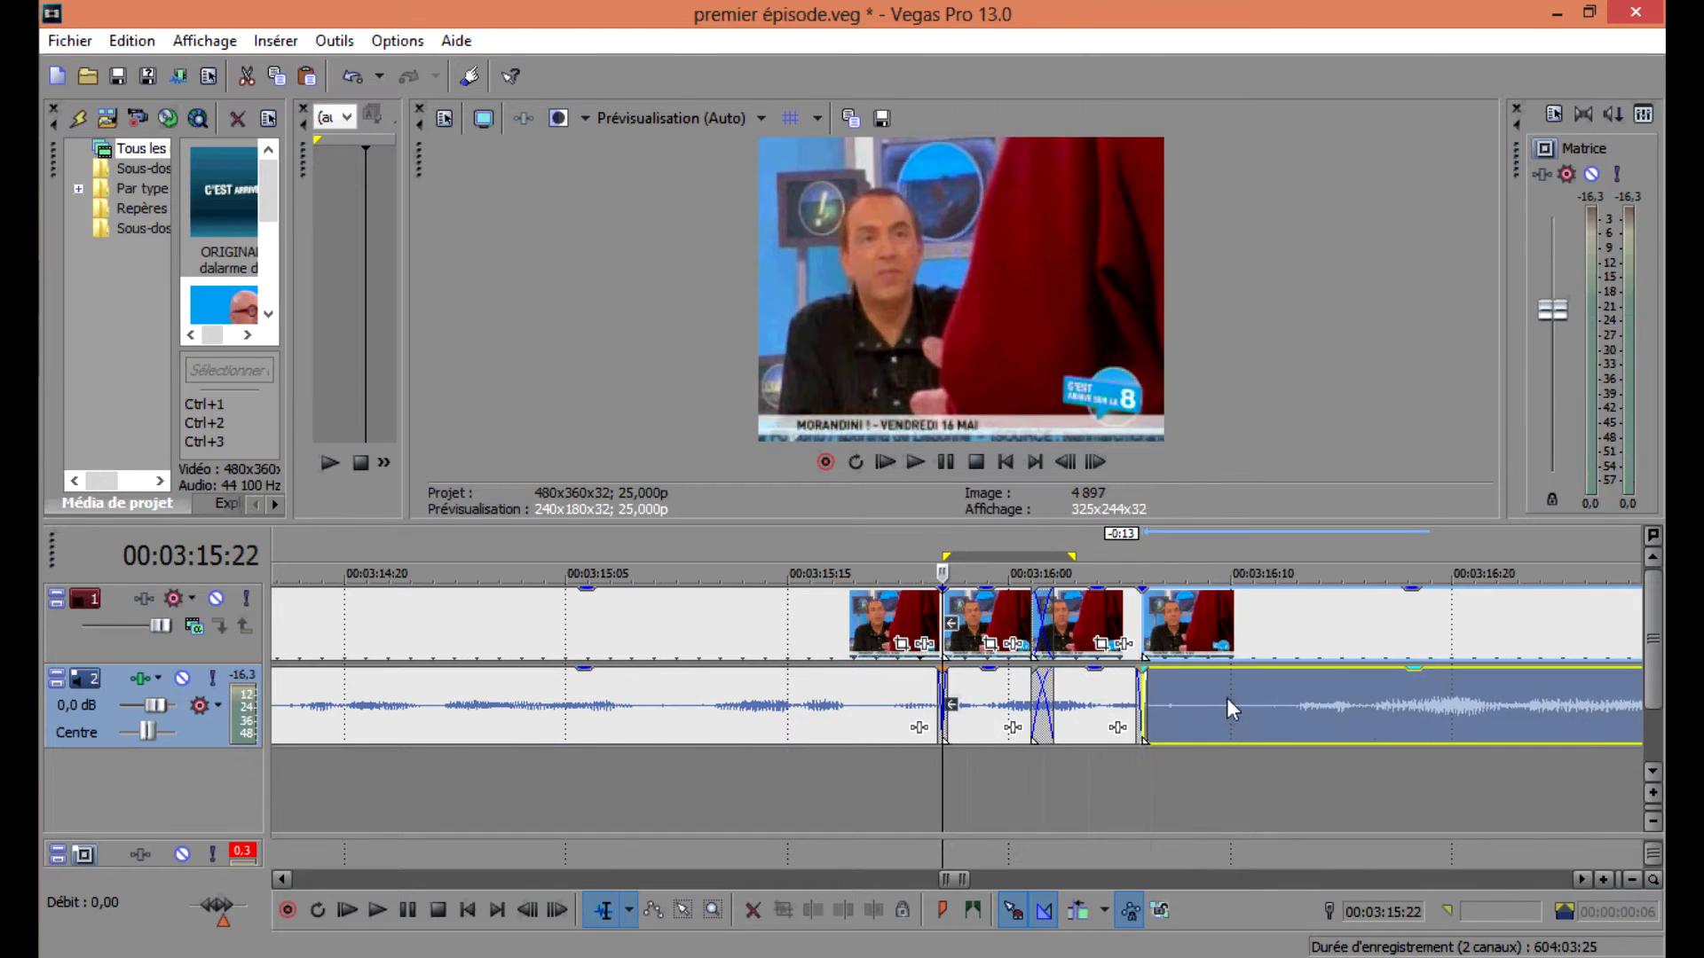
scroll(1155, 688, "down", 2)
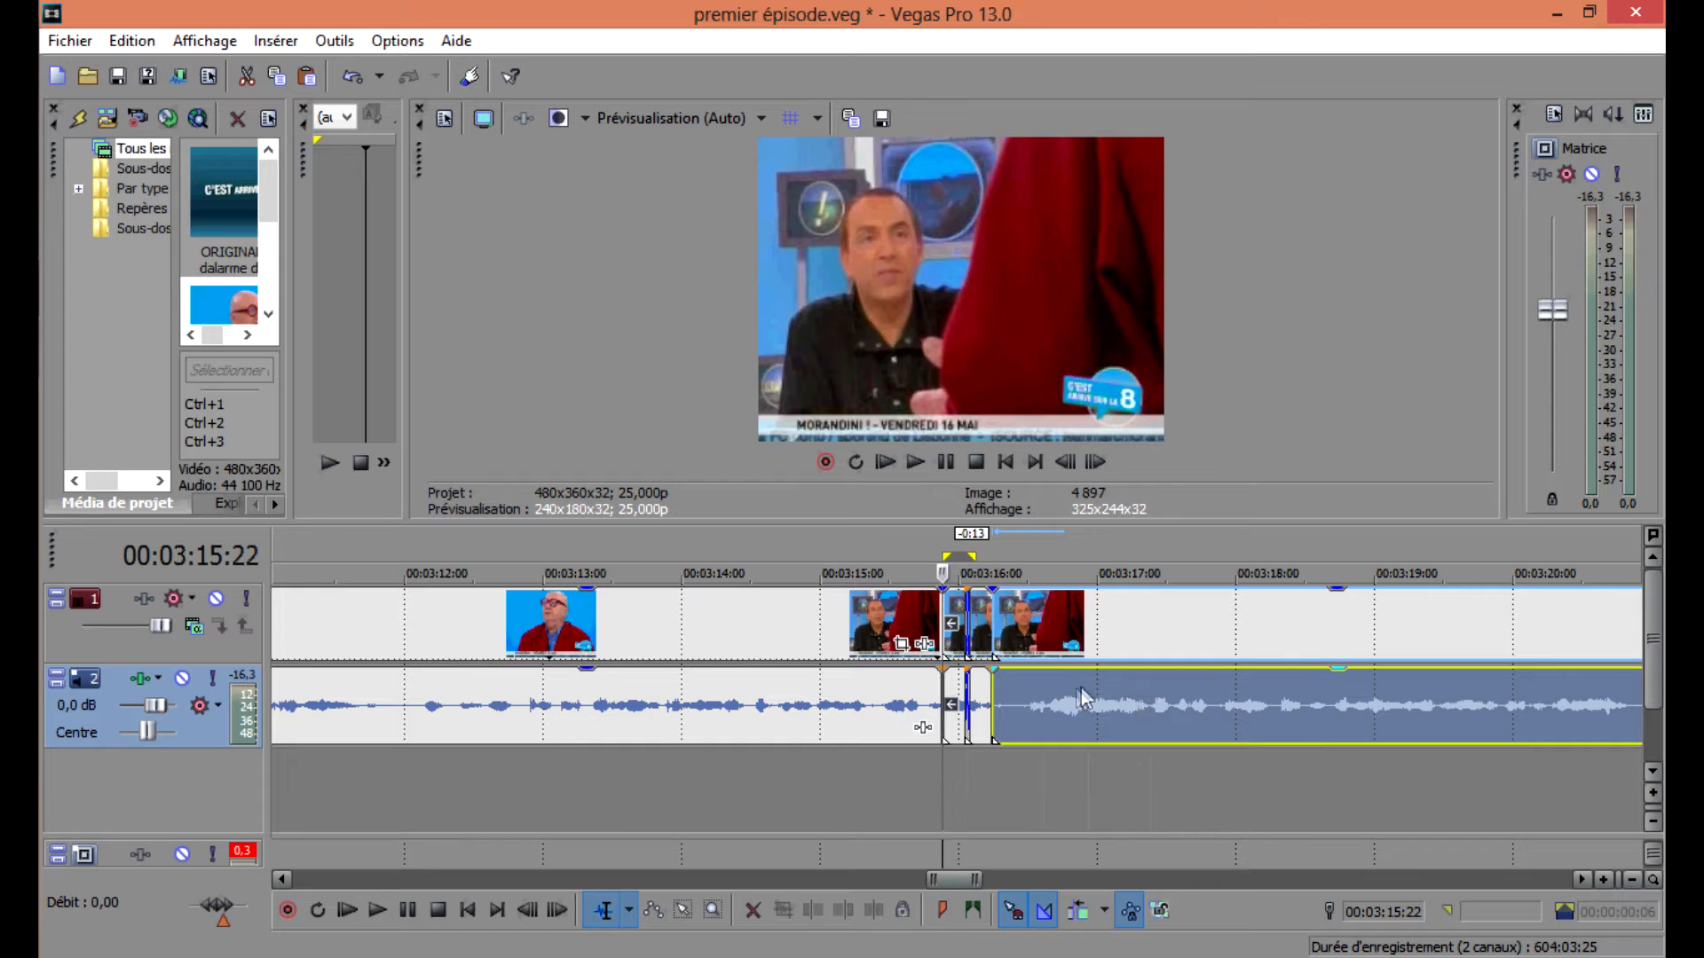
key("space")
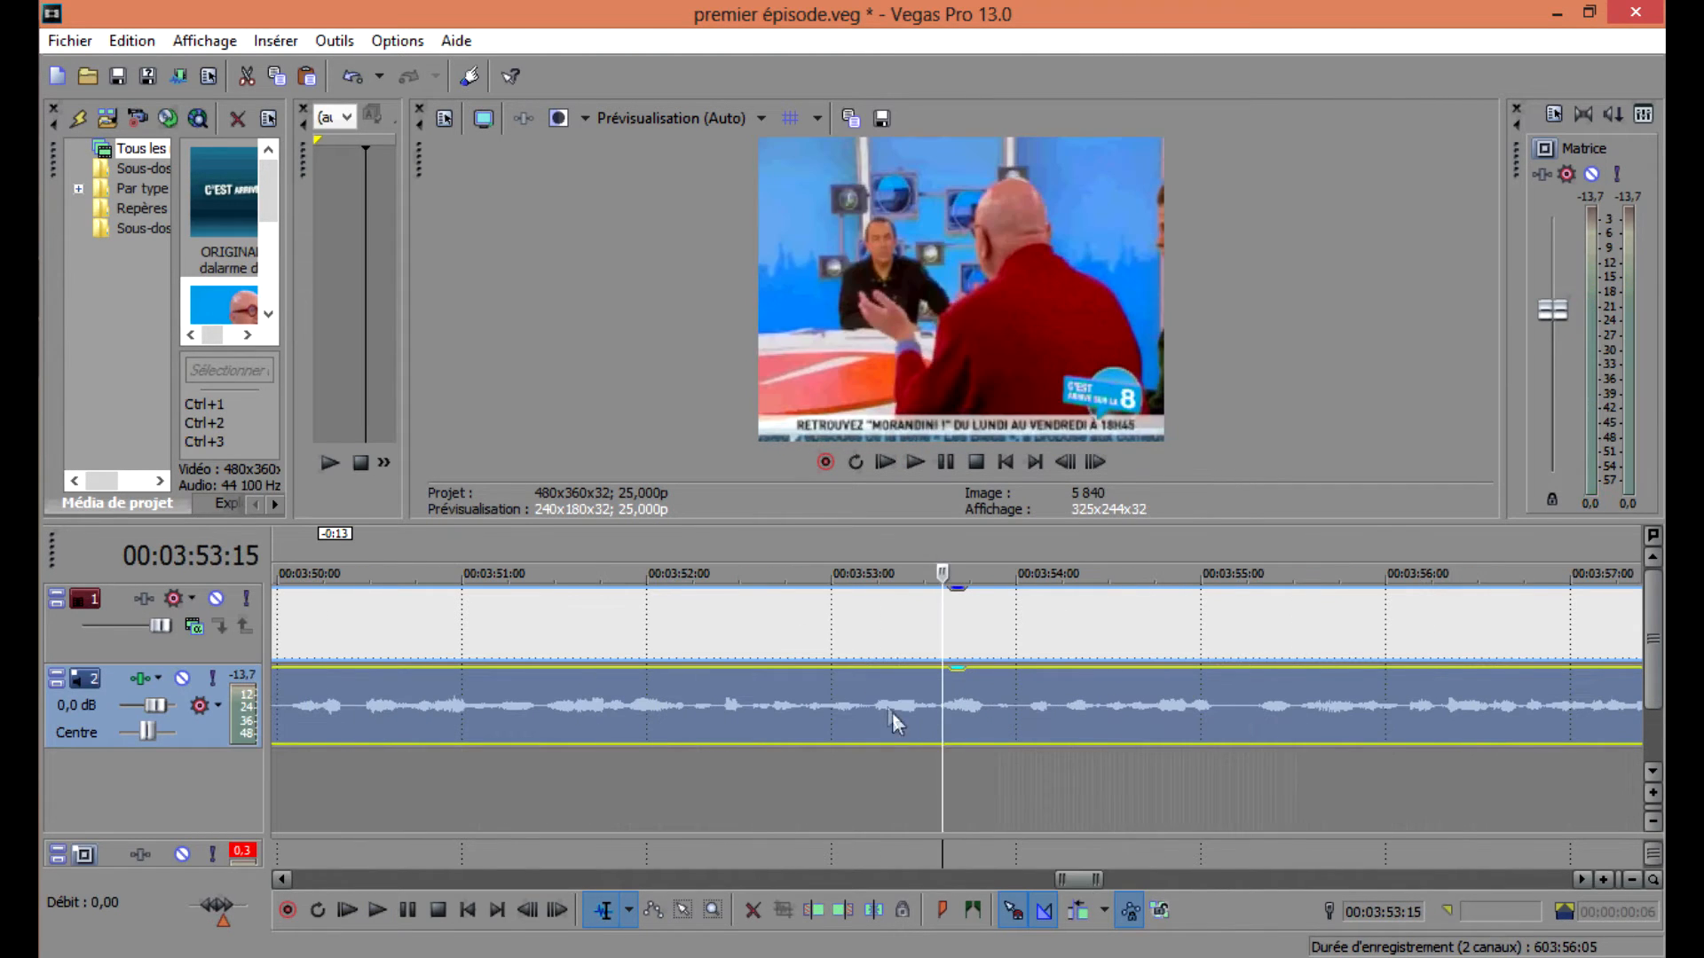
Play and scrub through the timeline to locate the next segment to repeat near 00:03:53:12.
key("space")
left_click(869, 708)
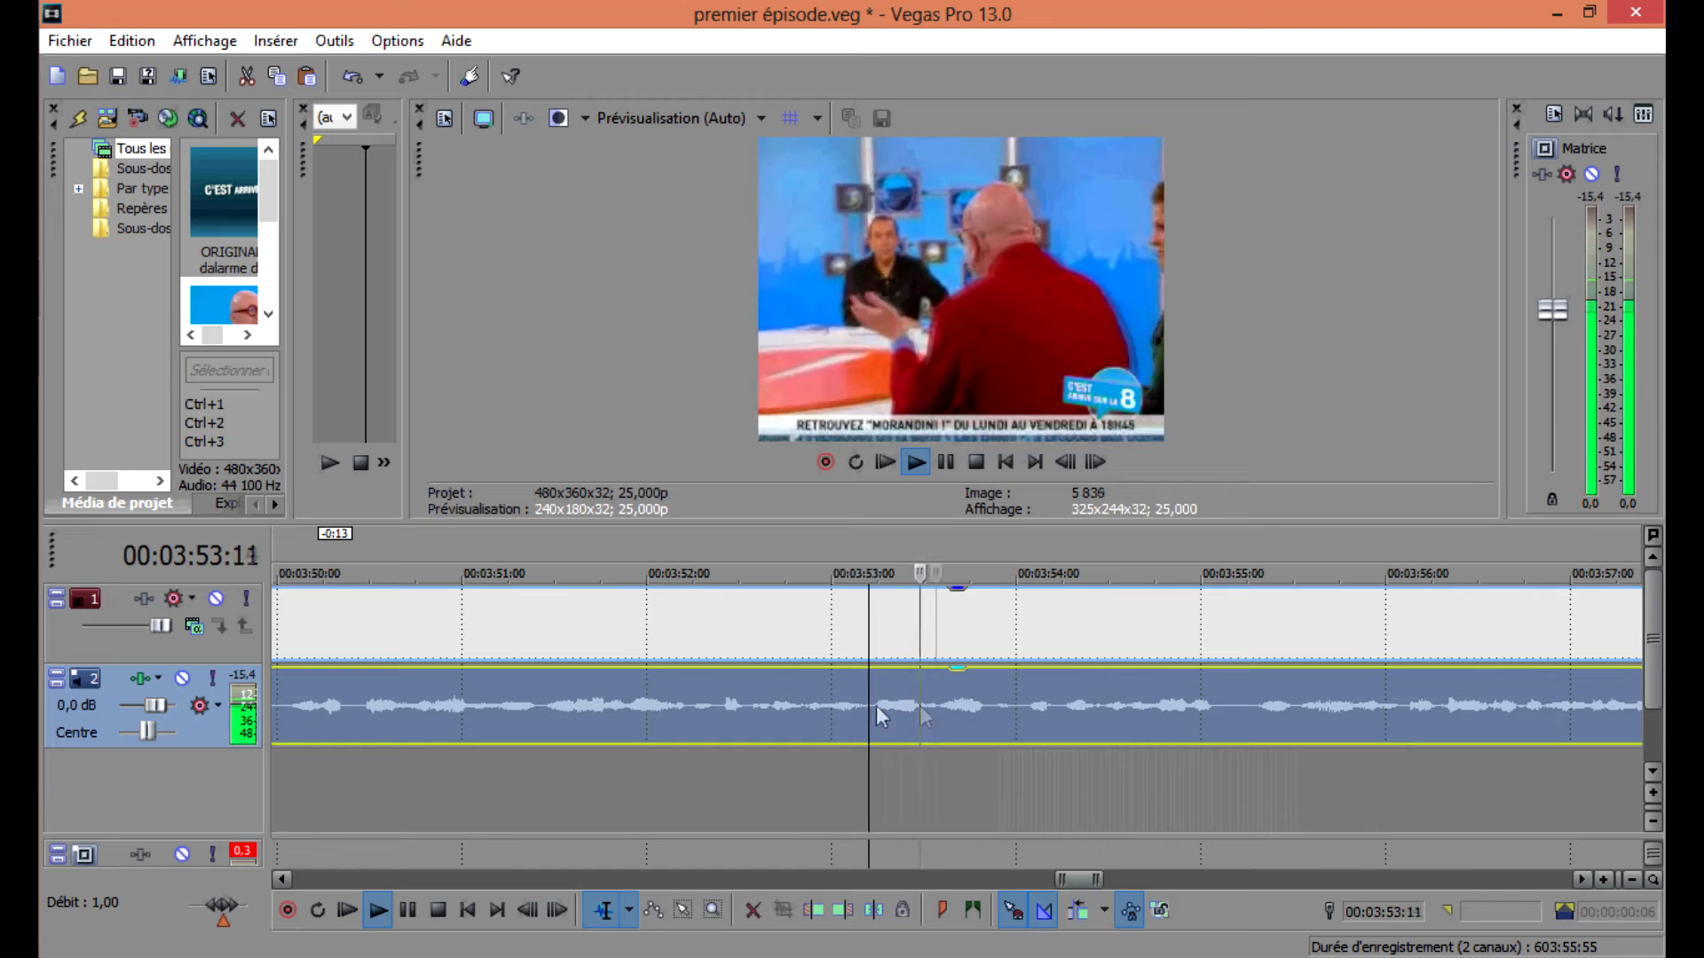
key("space")
left_click(911, 707)
key("space")
key("space")
scroll(921, 708, "up", 5)
left_click(978, 696)
key("space")
key("space")
scroll(993, 690, "down", 3)
scroll(998, 688, "down", 4)
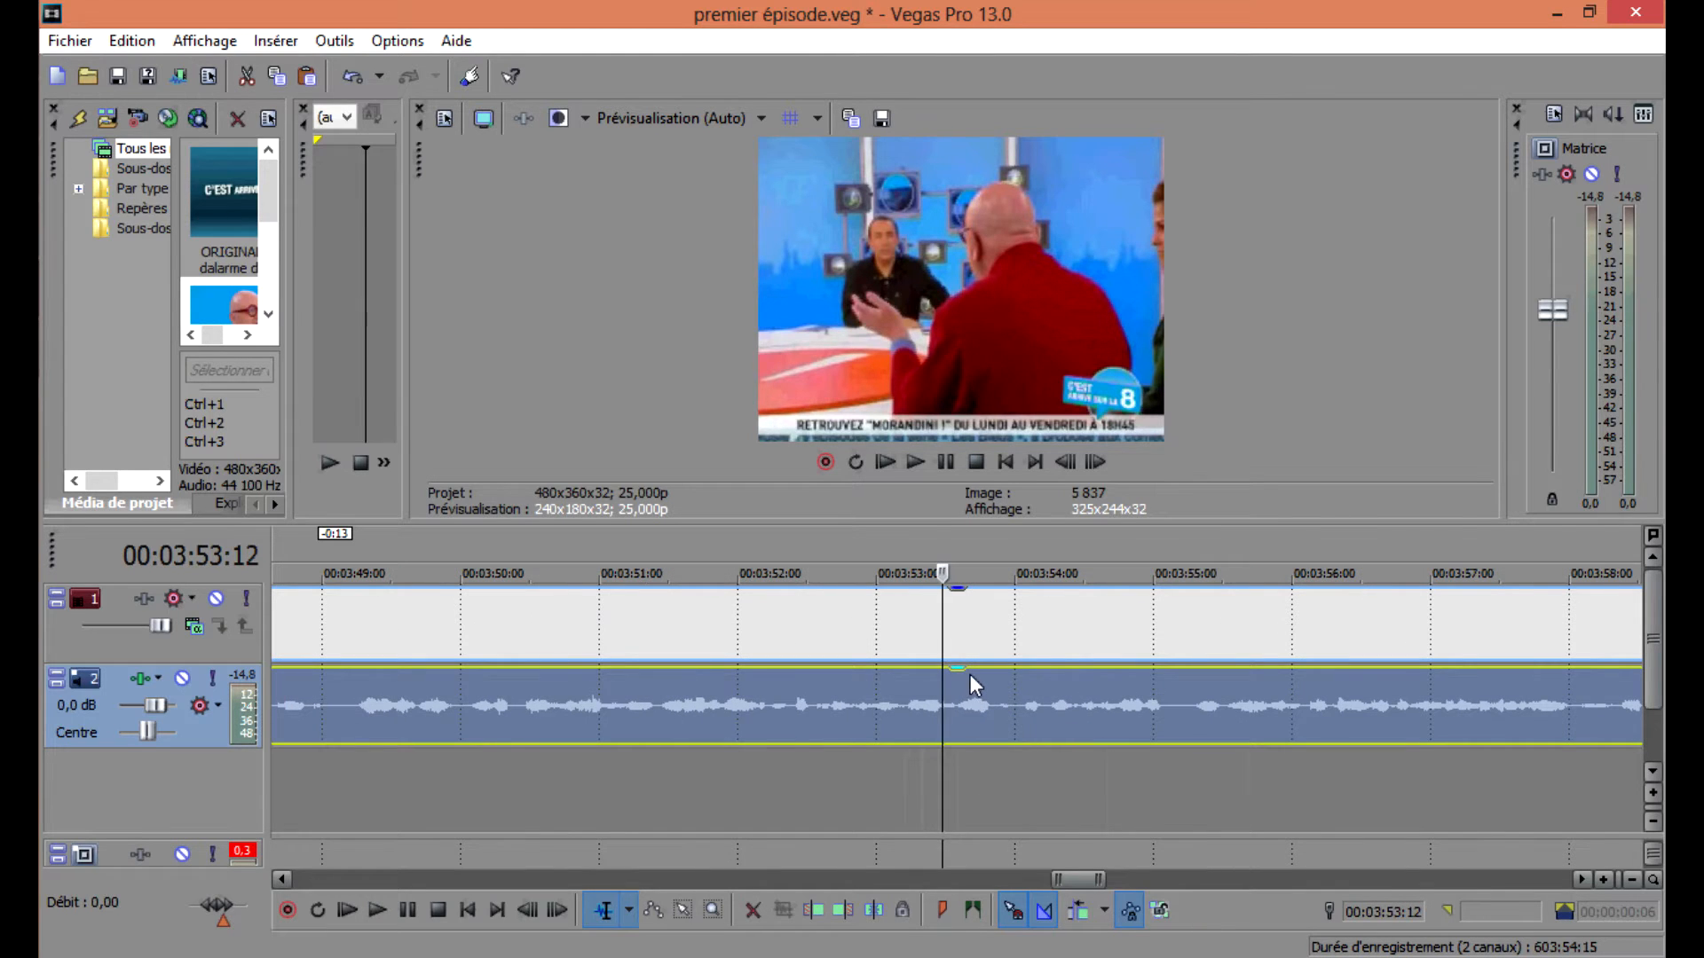
key("space")
Split the clip at 00:03:53:12 and a few frames later, moving the remainder right to isolate a short segment.
key("space")
scroll(969, 709, "up", 3)
key("s")
key("space")
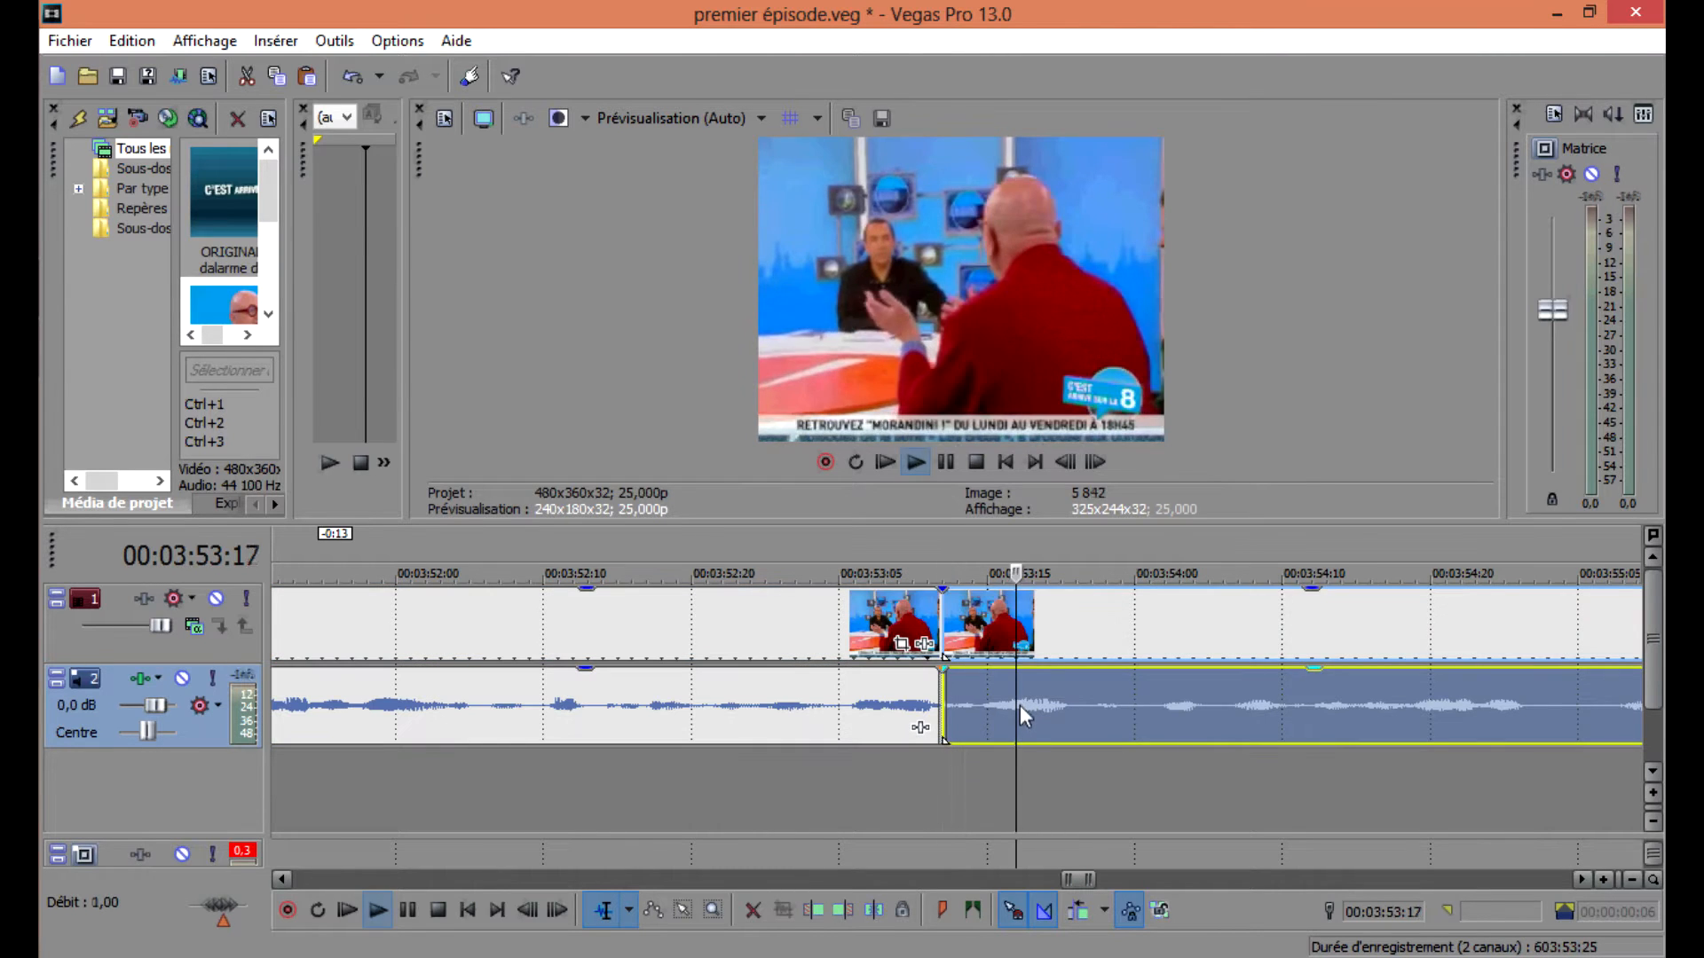
key("space")
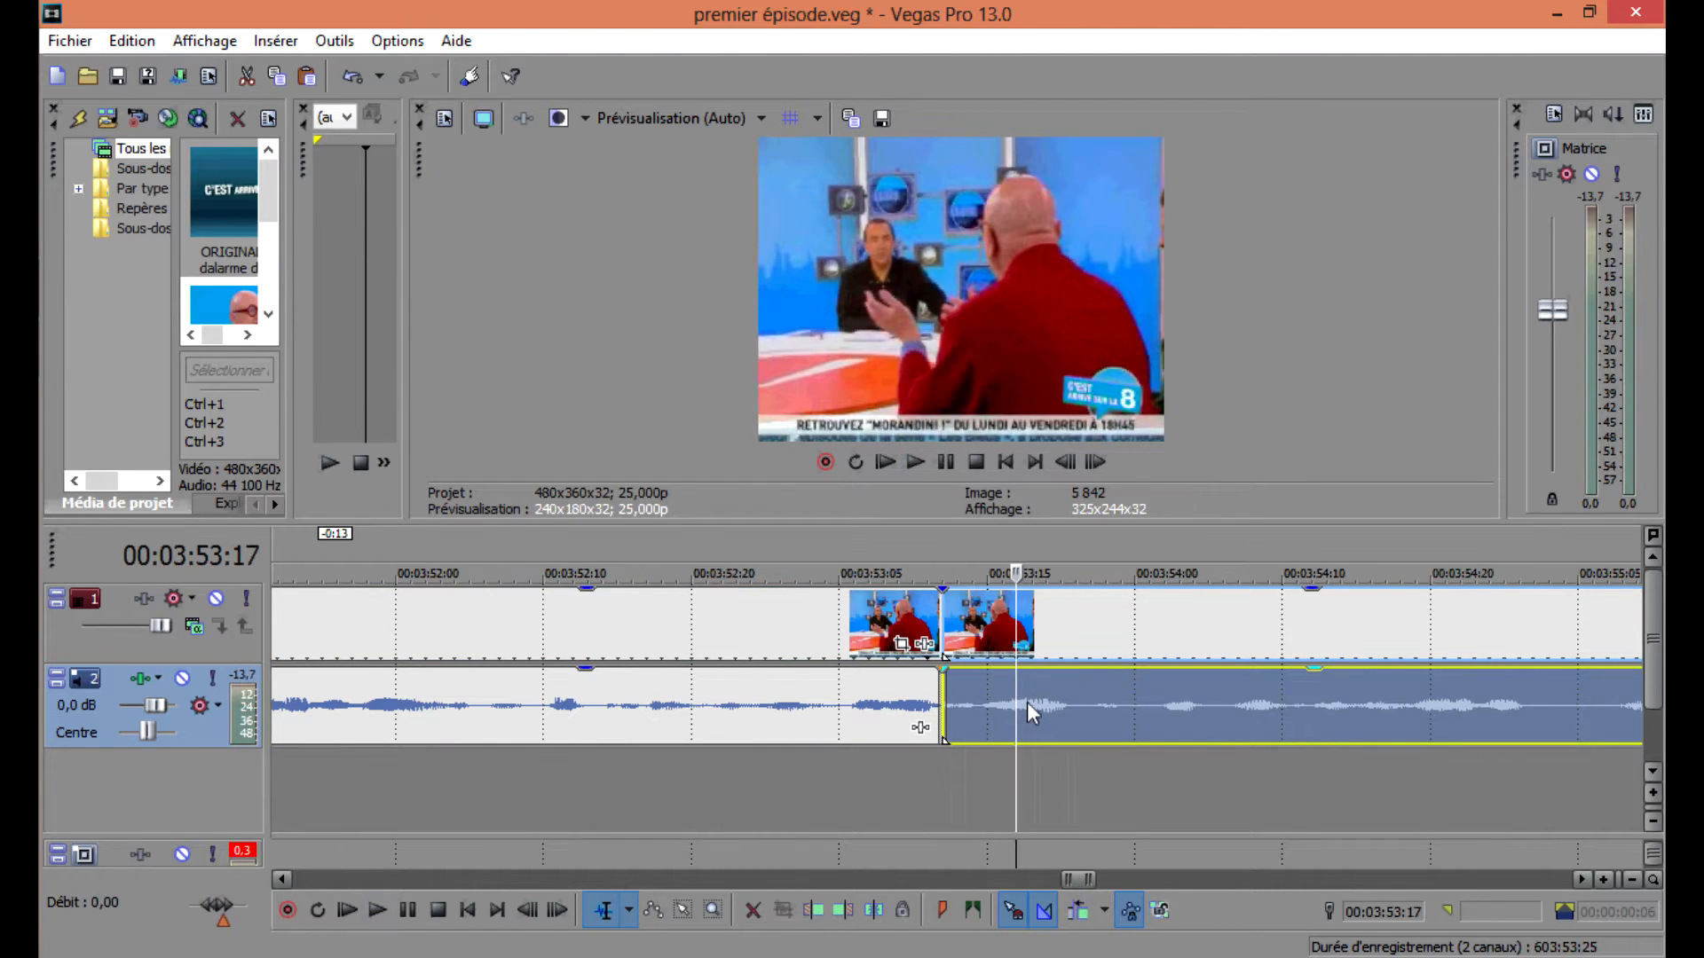
left_click(1026, 702)
left_click(1042, 702)
key("s")
double_click(1001, 700)
key("ctrl+z")
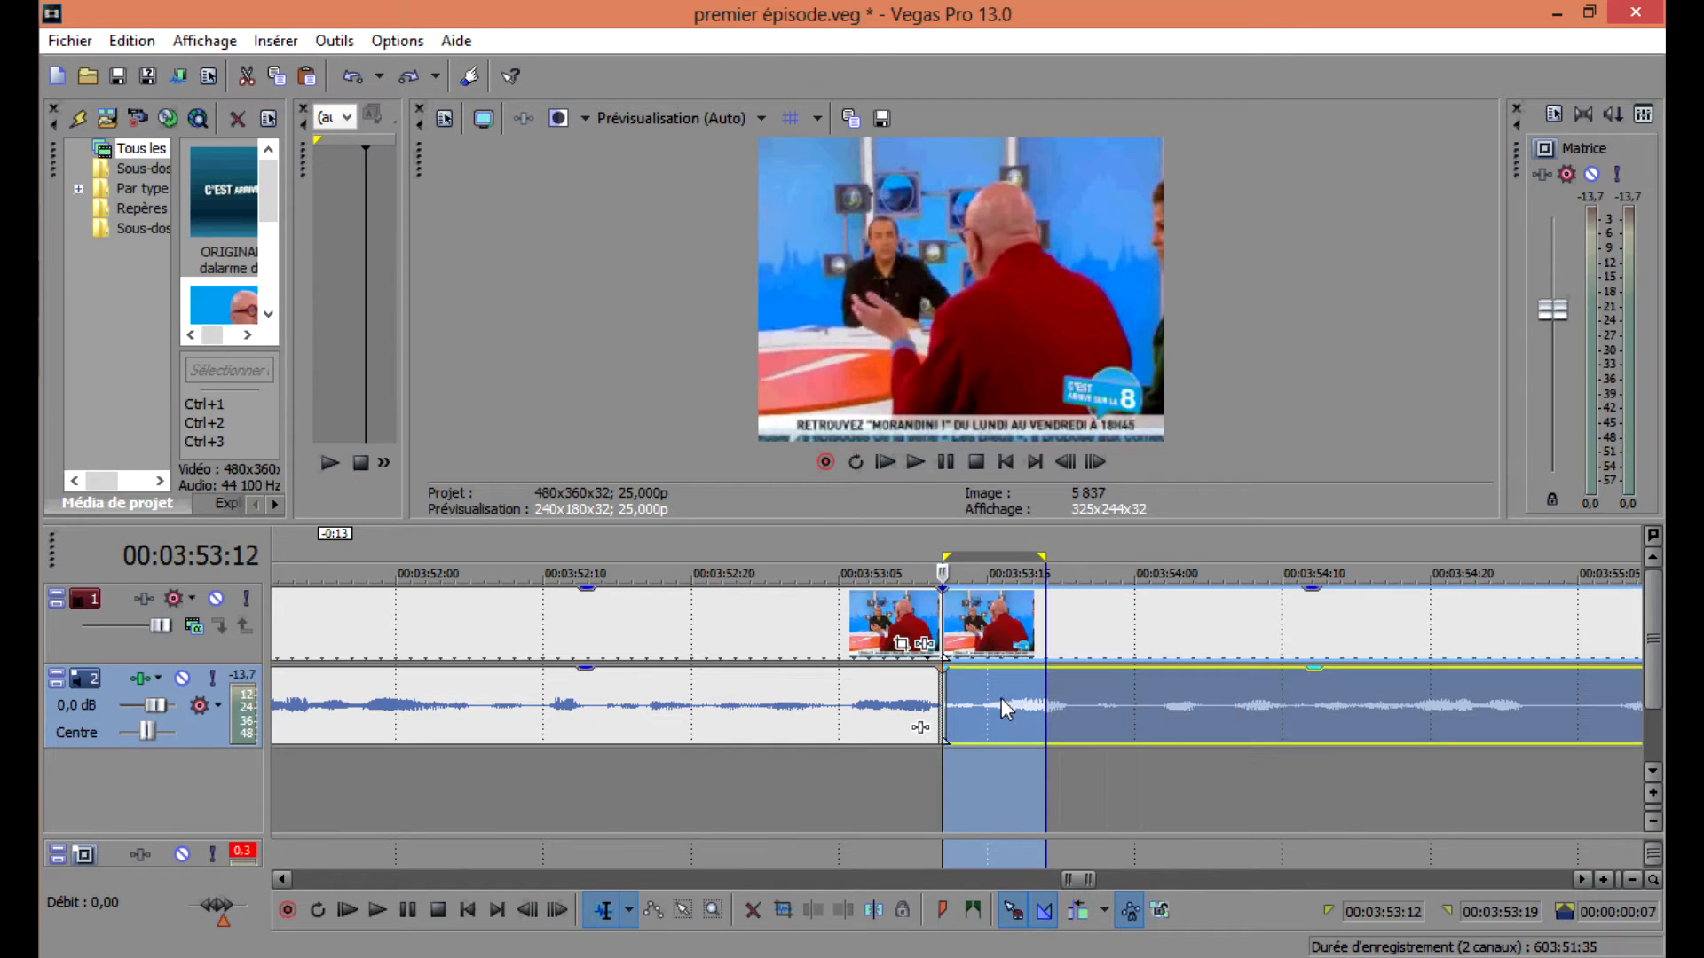
left_click_drag(1042, 695, 1160, 695)
key("s")
left_click(1001, 695)
left_click(1040, 691)
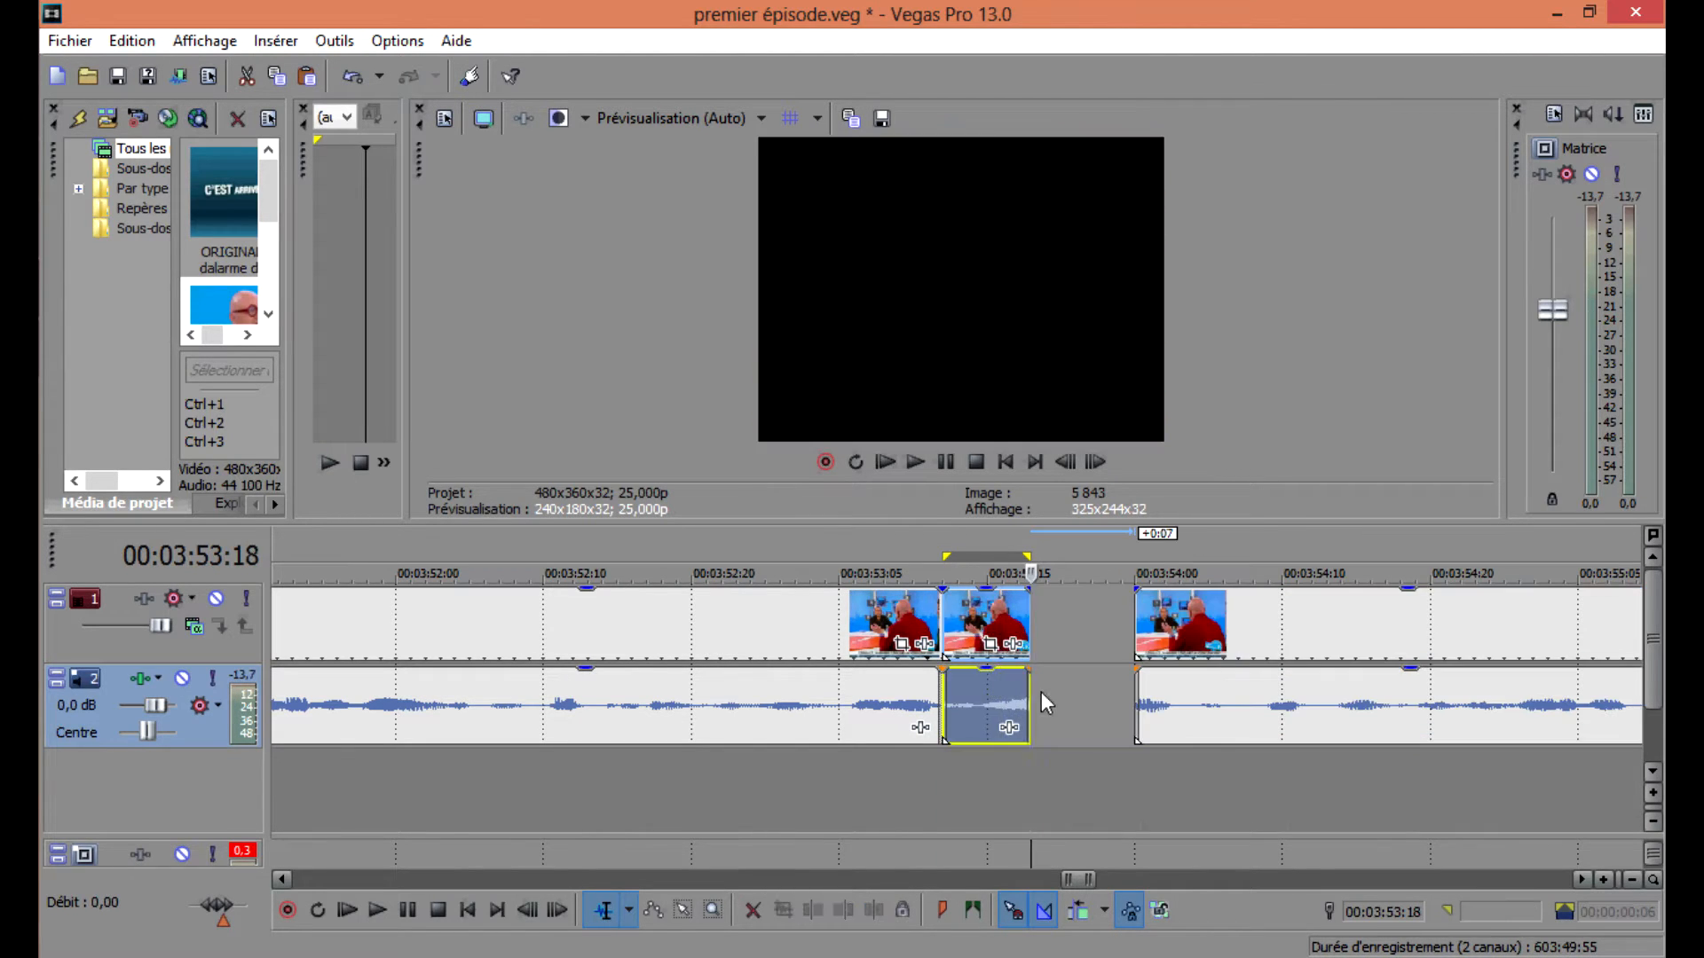
Paste a copy of the segment into the gap and reverse both its audio and video events.
key("ctrl+v")
right_click(1060, 696)
left_click(1086, 627)
right_click(1076, 622)
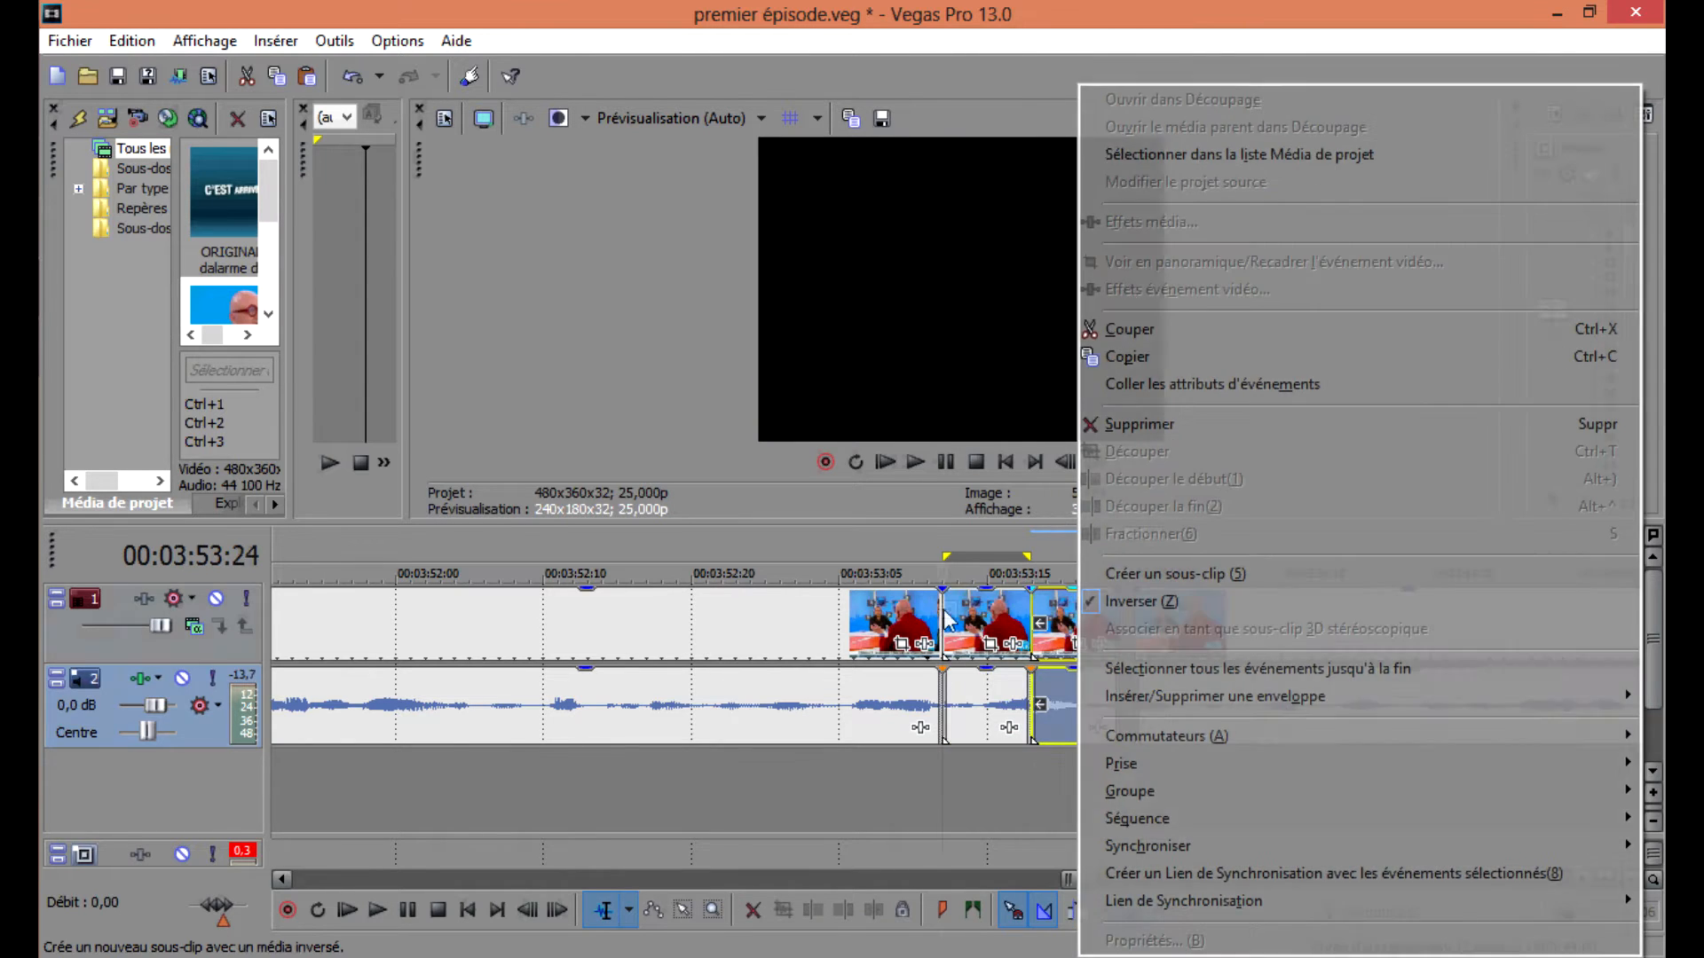
left_click(1090, 603)
Preview the new stutter and reposition the remaining clip after the reversed copy.
left_click(947, 609)
key("space")
key("space")
left_click_drag(1185, 637, 1359, 646)
scroll(1057, 695, "up", 3)
scroll(1057, 694, "down", 2)
key("space")
key("space")
left_click_drag(1173, 695, 1150, 694)
key("space")
Play back the result from 00:03:53:12.
key("space")
scroll(1167, 689, "down", 2)
left_click(1167, 688)
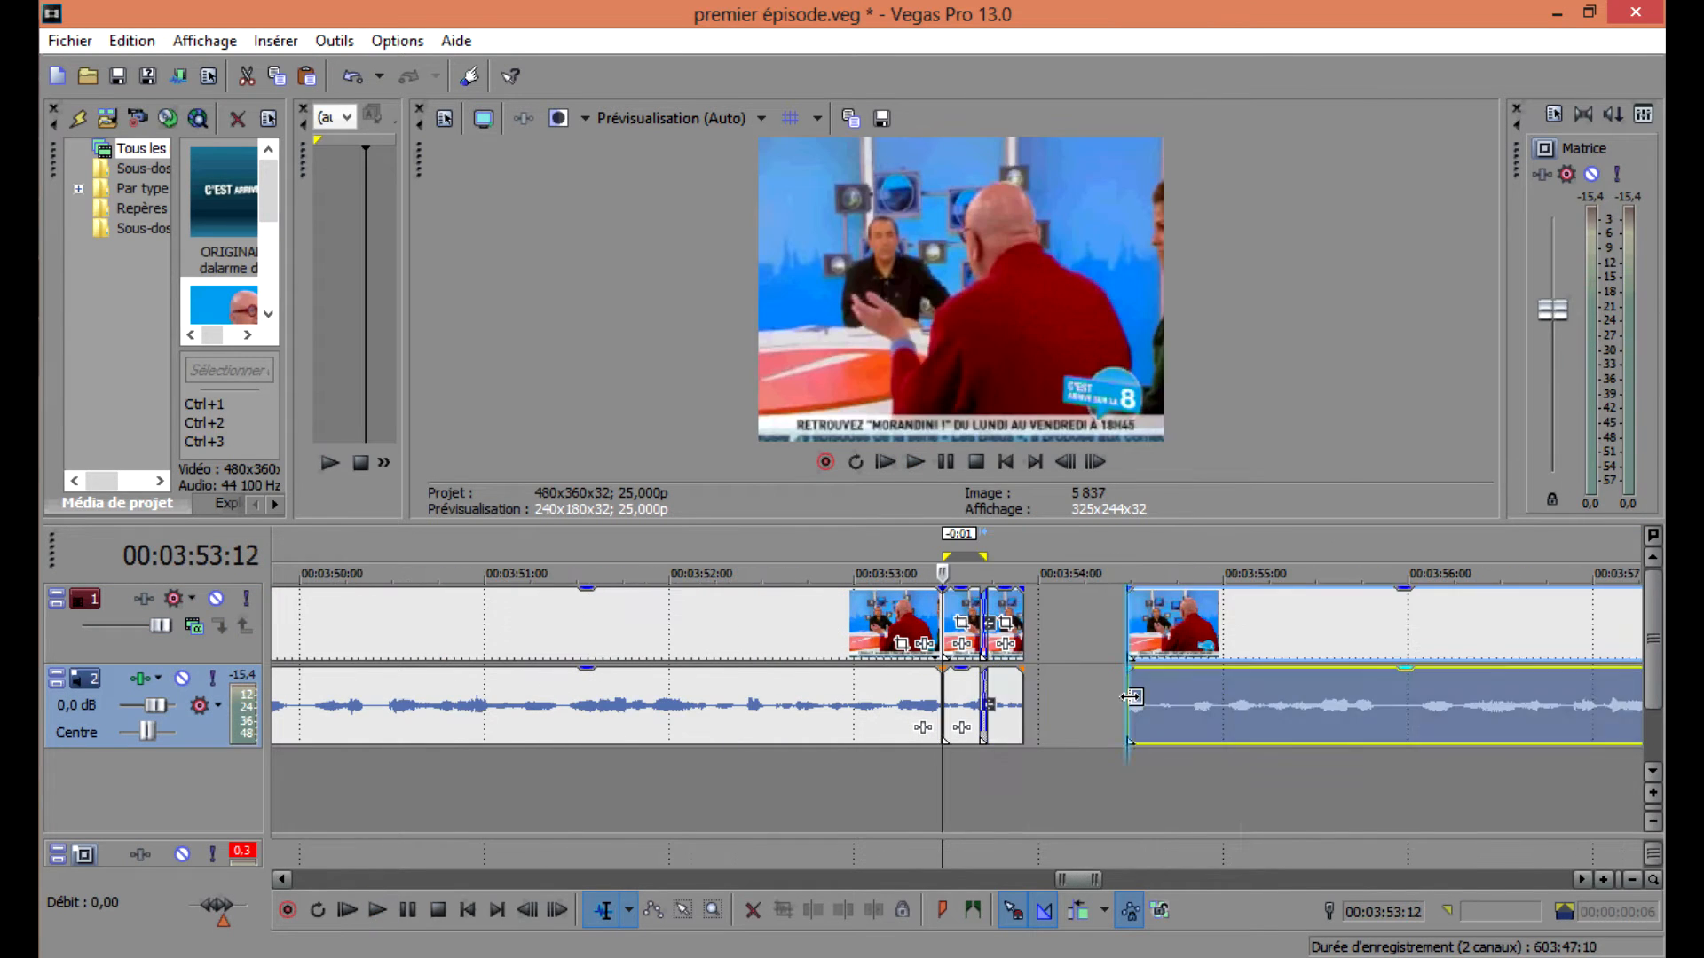
key("space")
scroll(1171, 680, "down", 2)
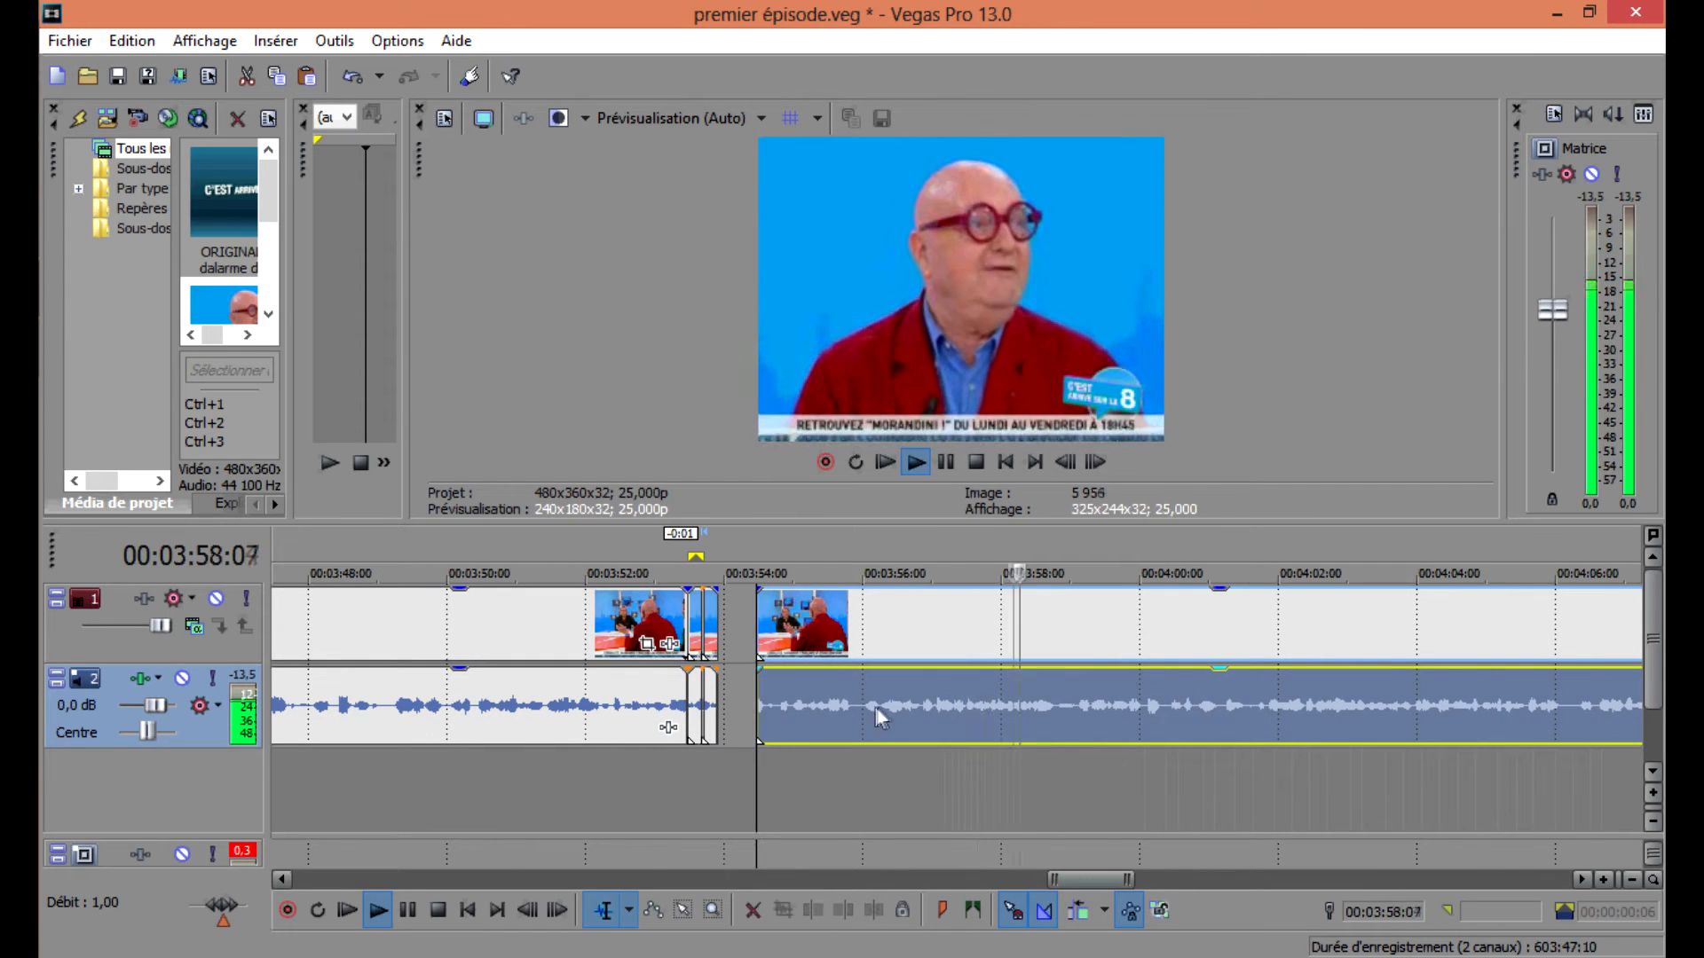
key("space")
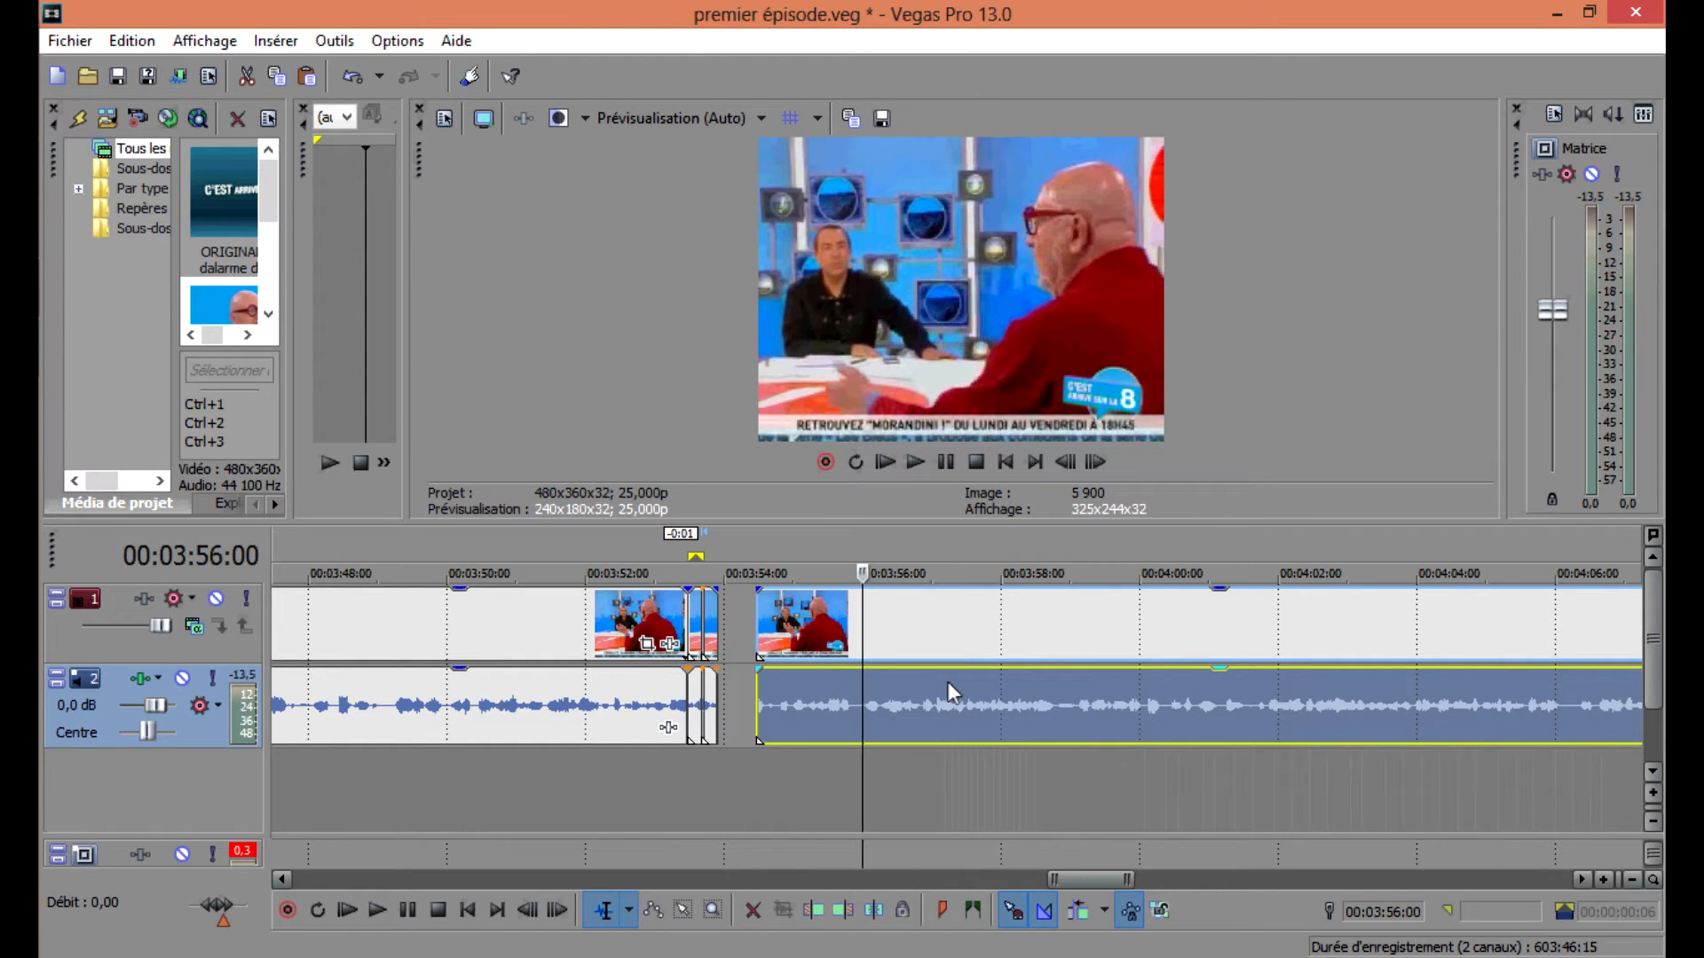
scroll(918, 688, "up", 3)
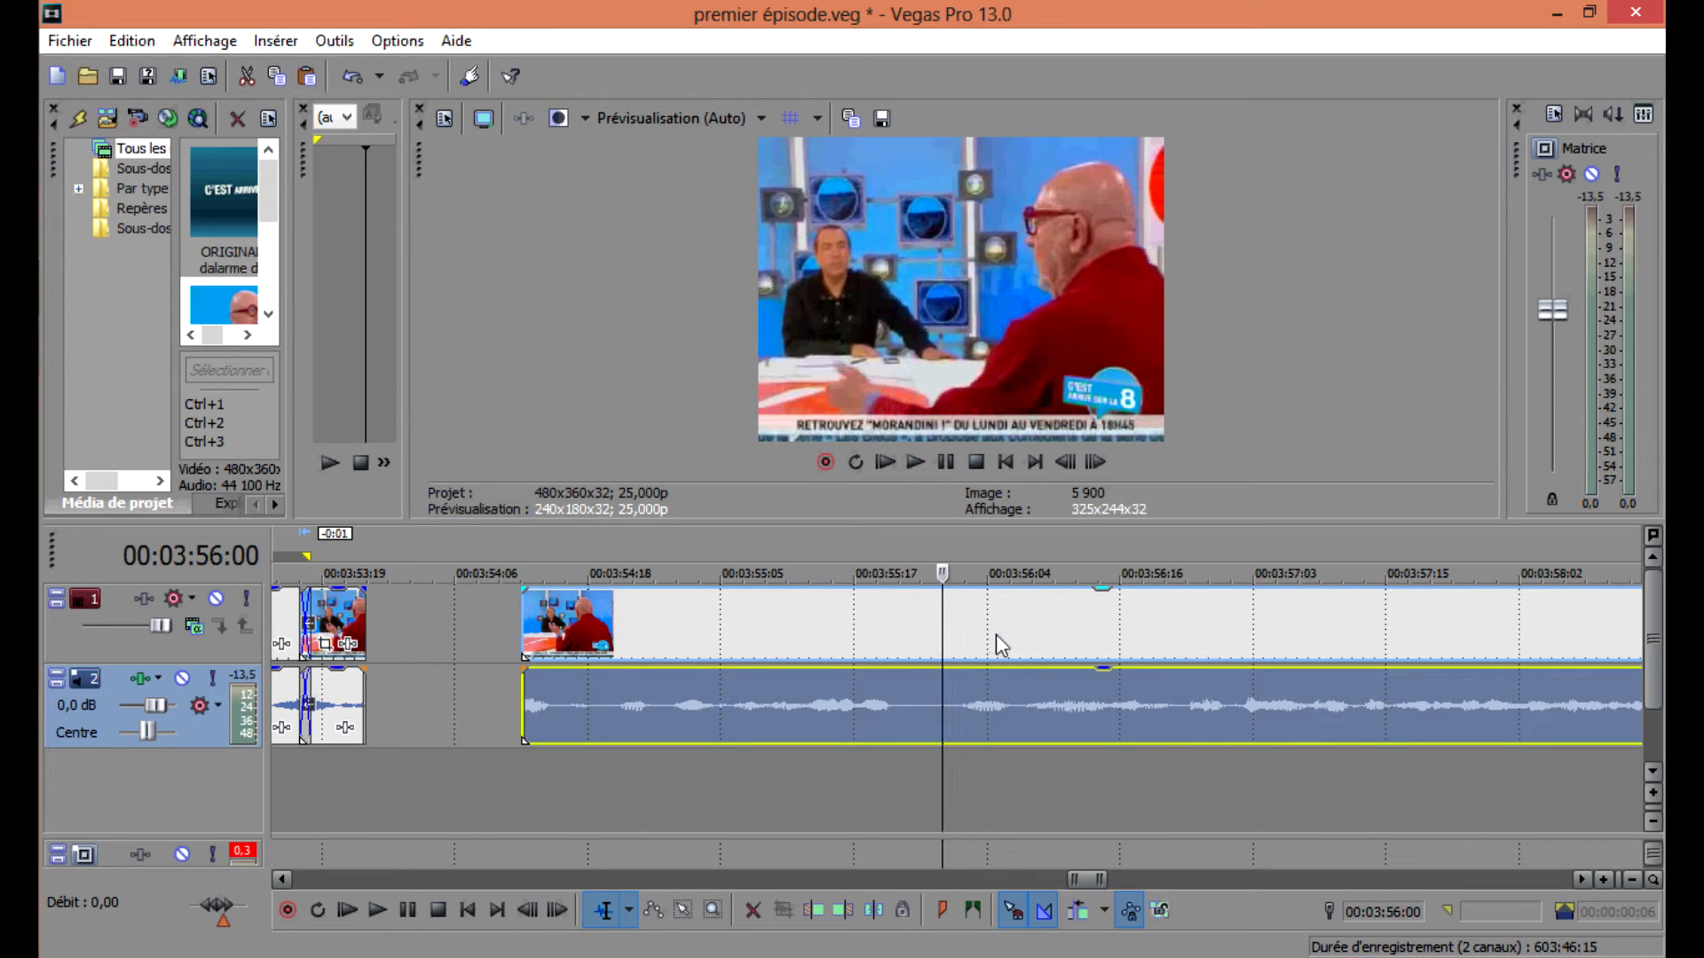
Split out a short segment near 00:03:57 and move the remaining clip further right.
key("space")
left_click(1186, 636)
key("space")
key("space")
key("space")
key("space")
key("s")
scroll(1186, 631, "up", 3)
left_click(1012, 633)
key("s")
double_click(955, 632)
left_click_drag(1072, 637, 1245, 634)
Copy the isolated segment, paste it after the original, and play back the sequence.
left_click(1020, 632)
key("ctrl+c")
key("ctrl+v")
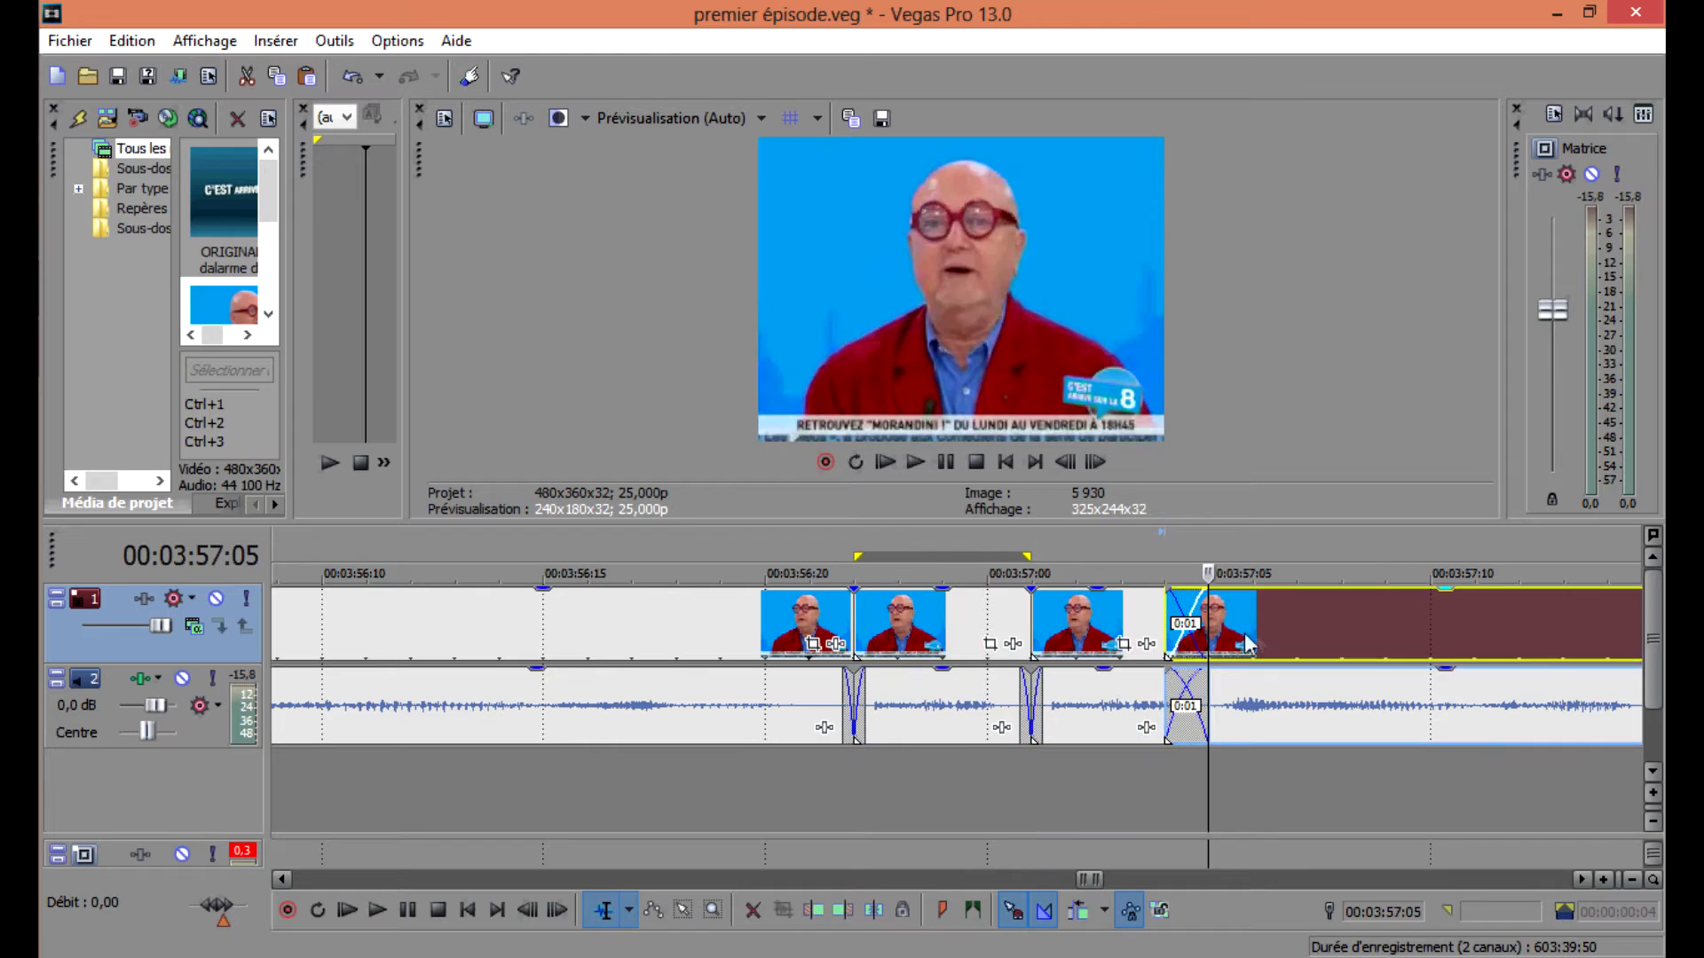
scroll(780, 642, "down", 4)
left_click(763, 626)
key("space")
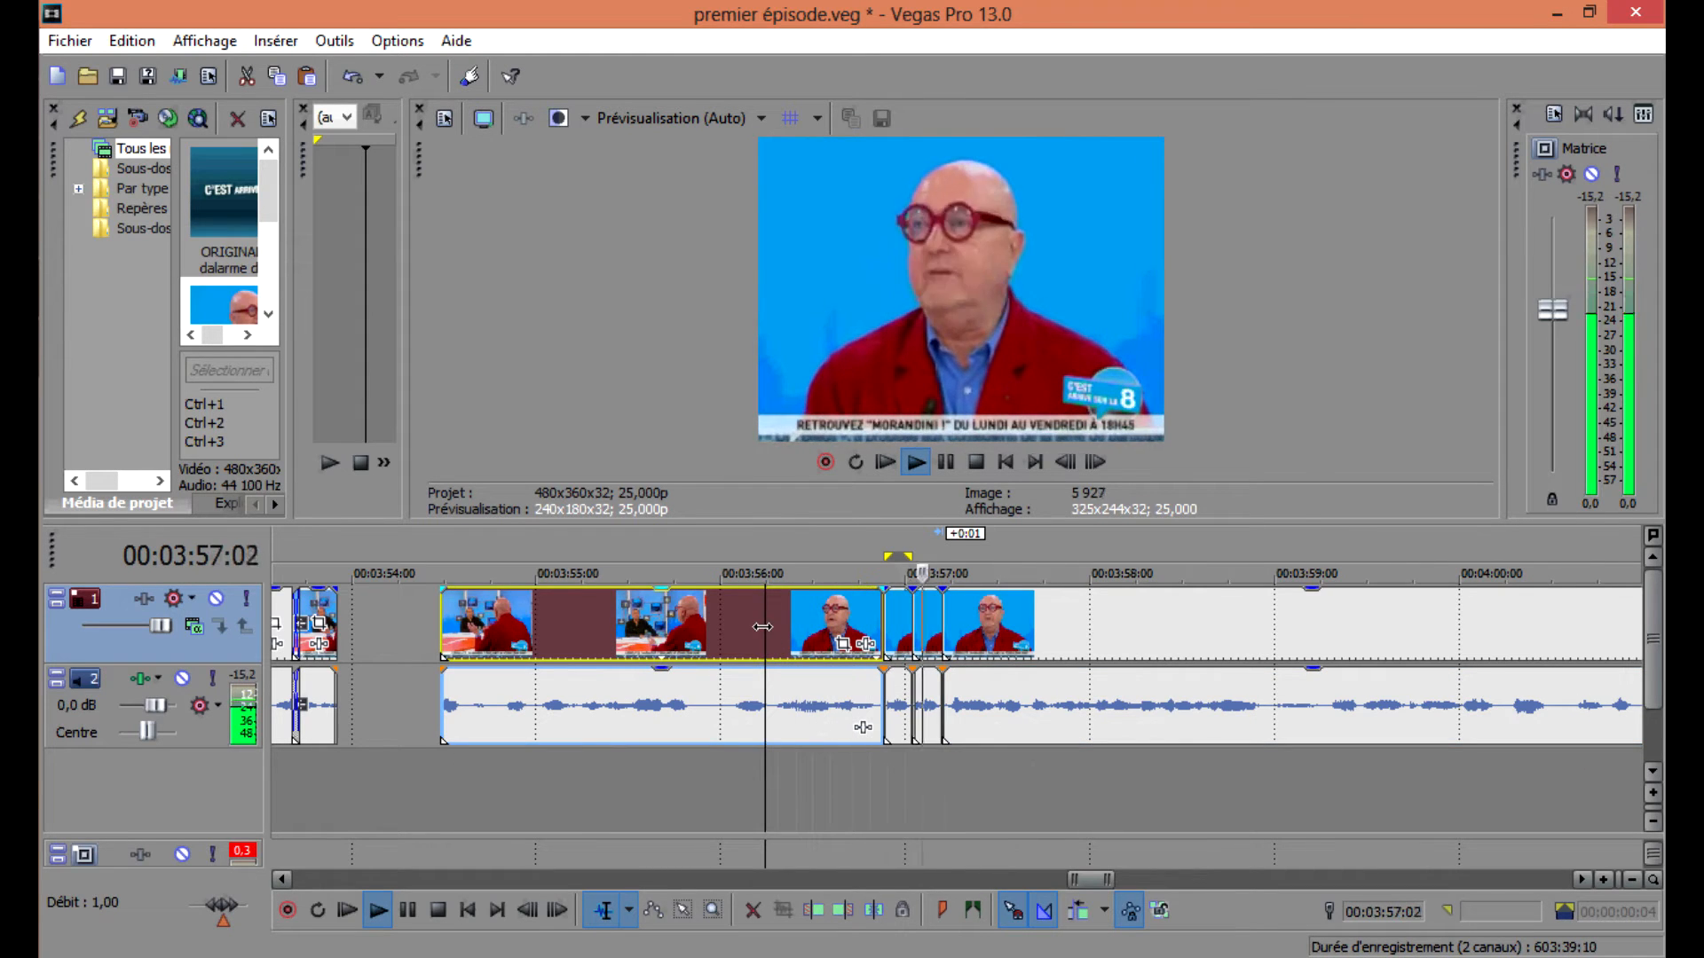
key("space")
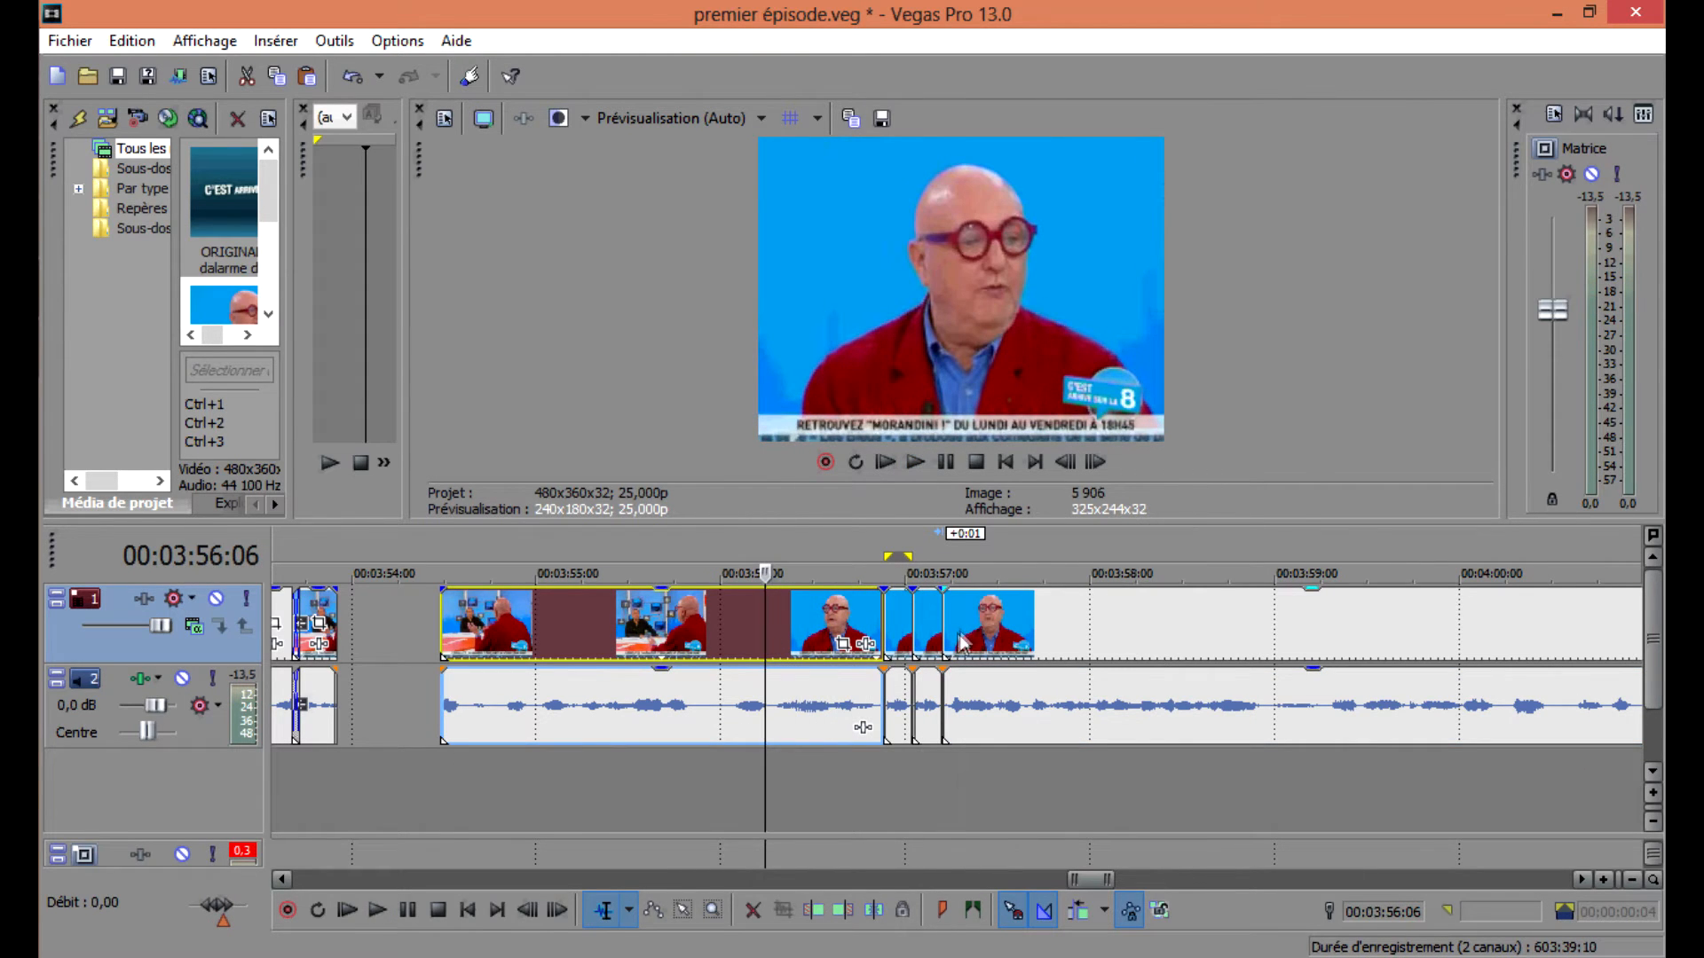
Split the clip at about 00:03:57:09 and delete the leftover piece before the split.
left_click(958, 634)
mouse_move(945, 625)
left_mouse_down()
mouse_move(975, 624)
mouse_move(950, 626)
left_mouse_up()
key("s")
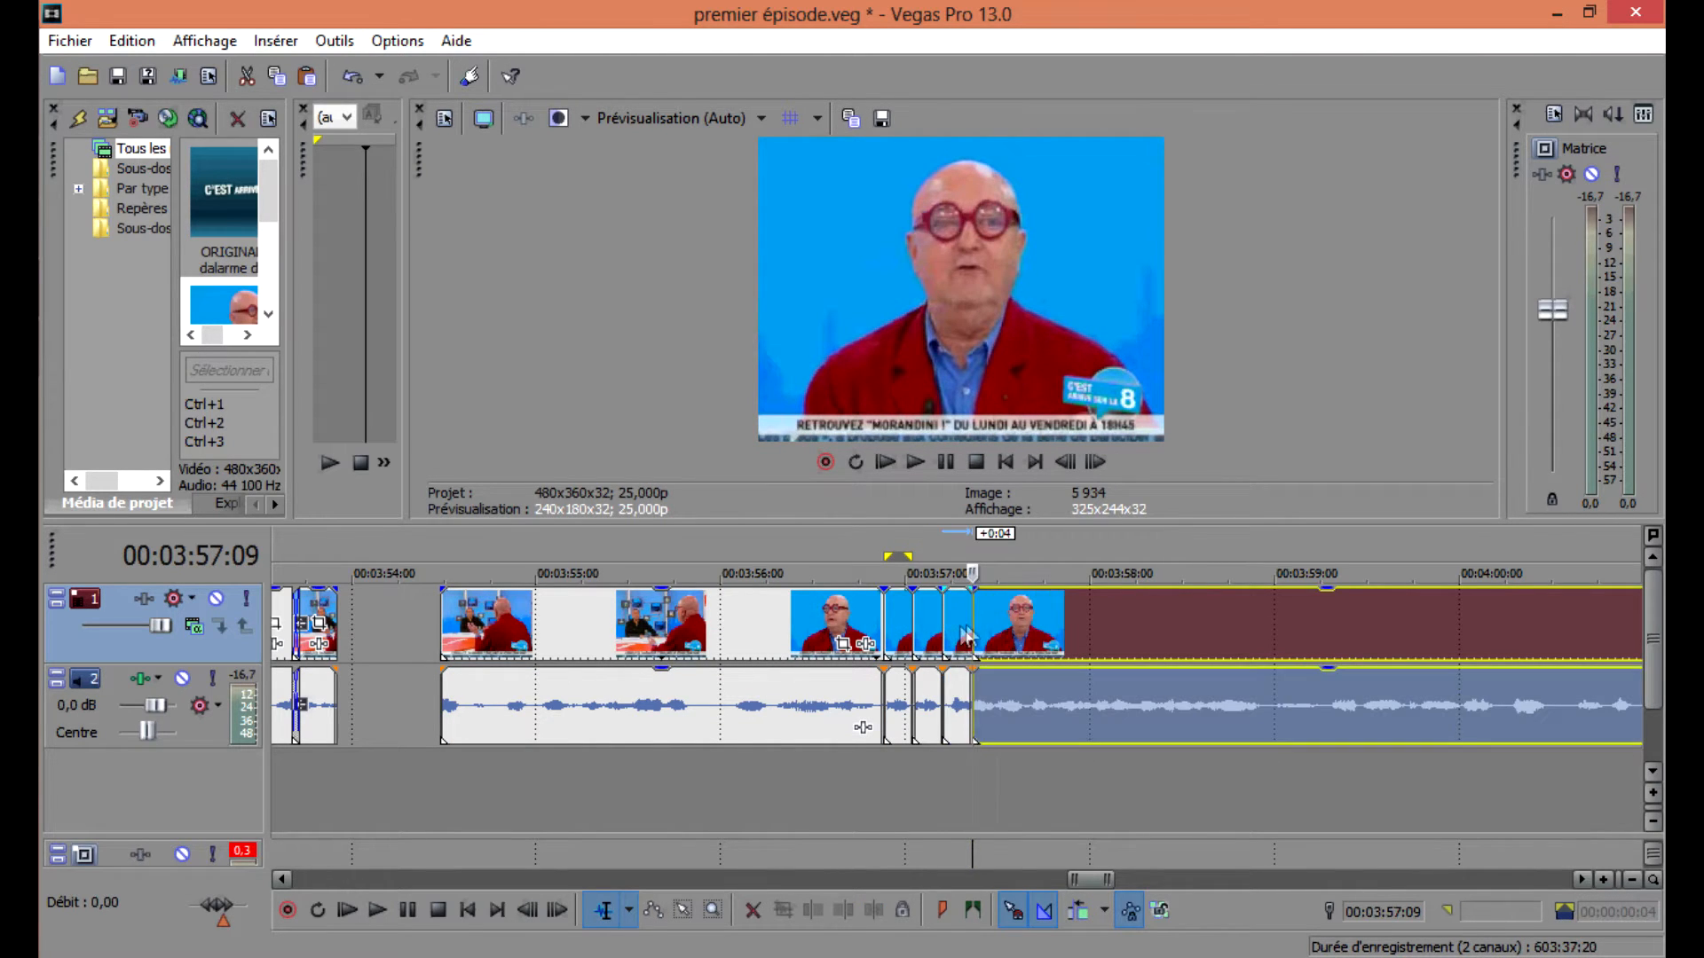
left_click(848, 621)
key("space")
double_click(952, 631)
key("Delete")
left_click(975, 623)
key("space")
key("space")
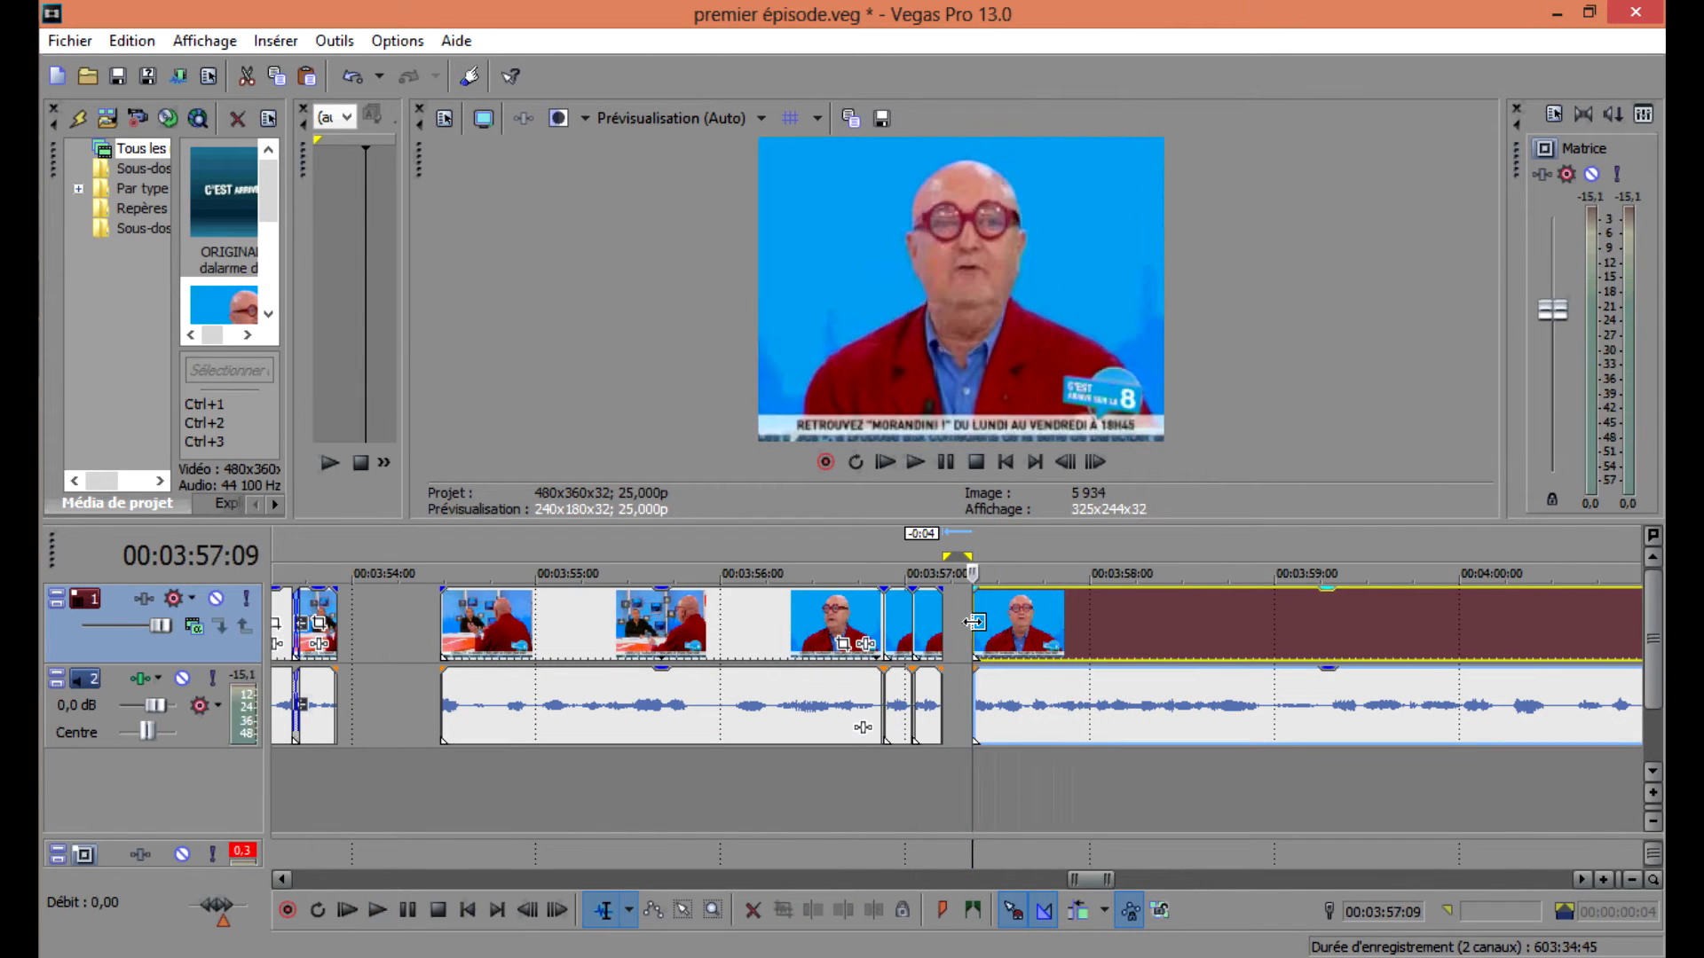
Trim the start of the remaining clip at 00:03:57:10 and move it left to close the gap.
scroll(975, 623, "up", 1)
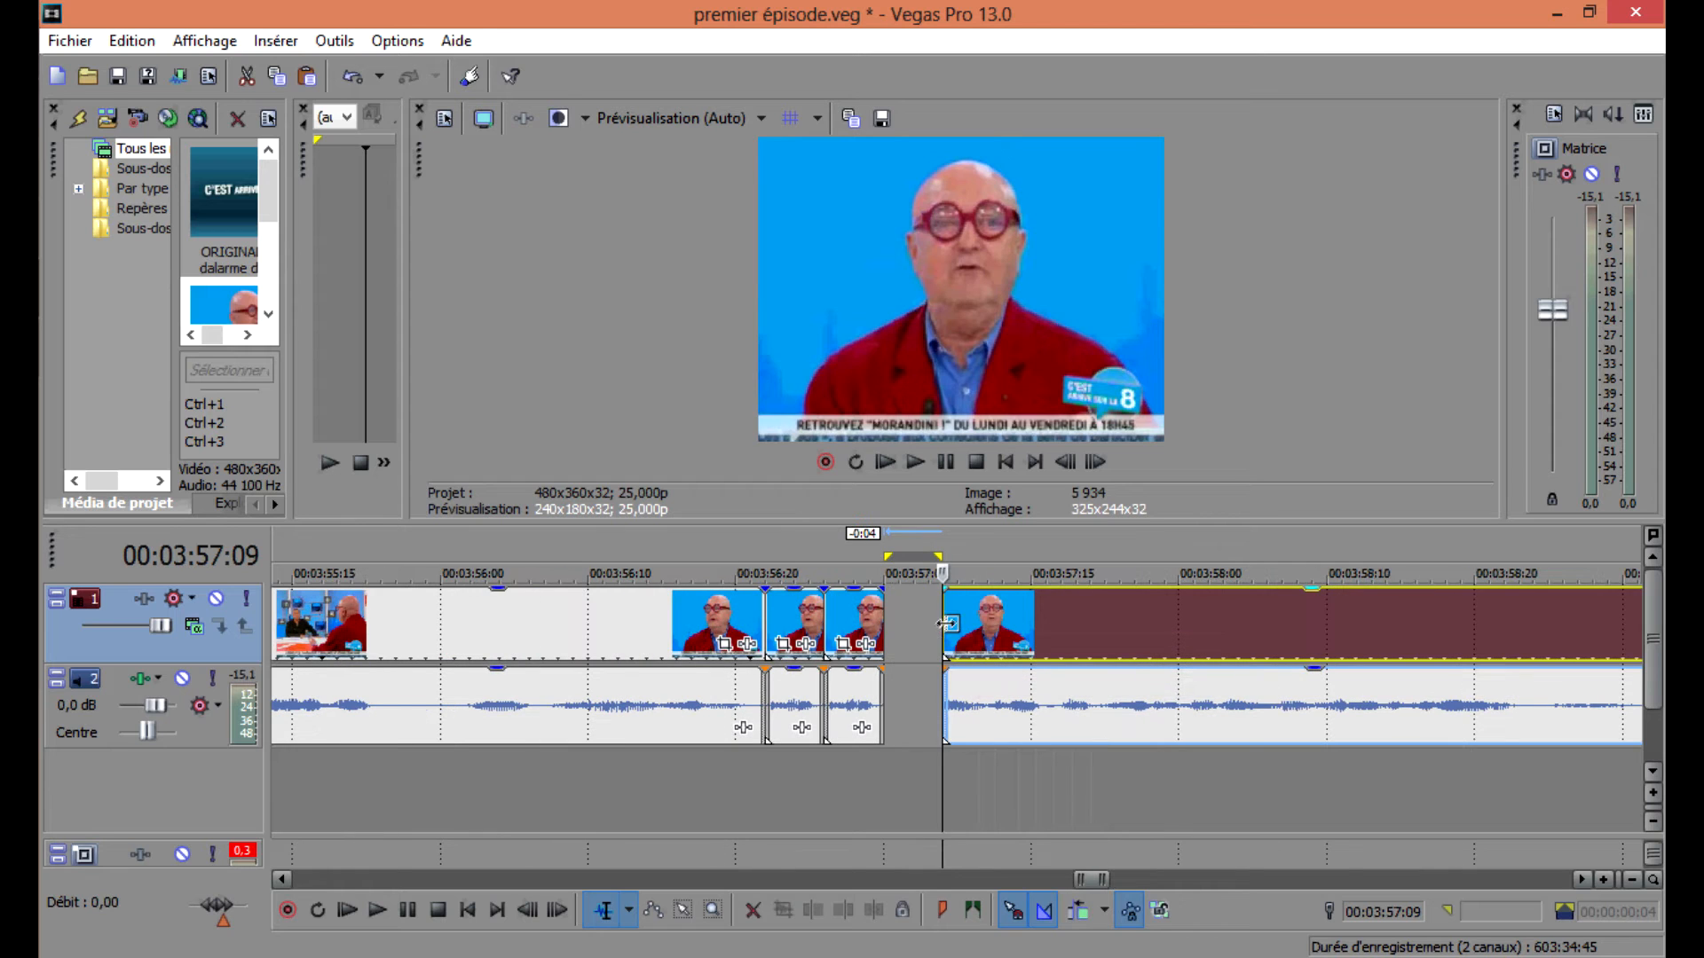
left_click(982, 621)
scroll(981, 622, "up", 2)
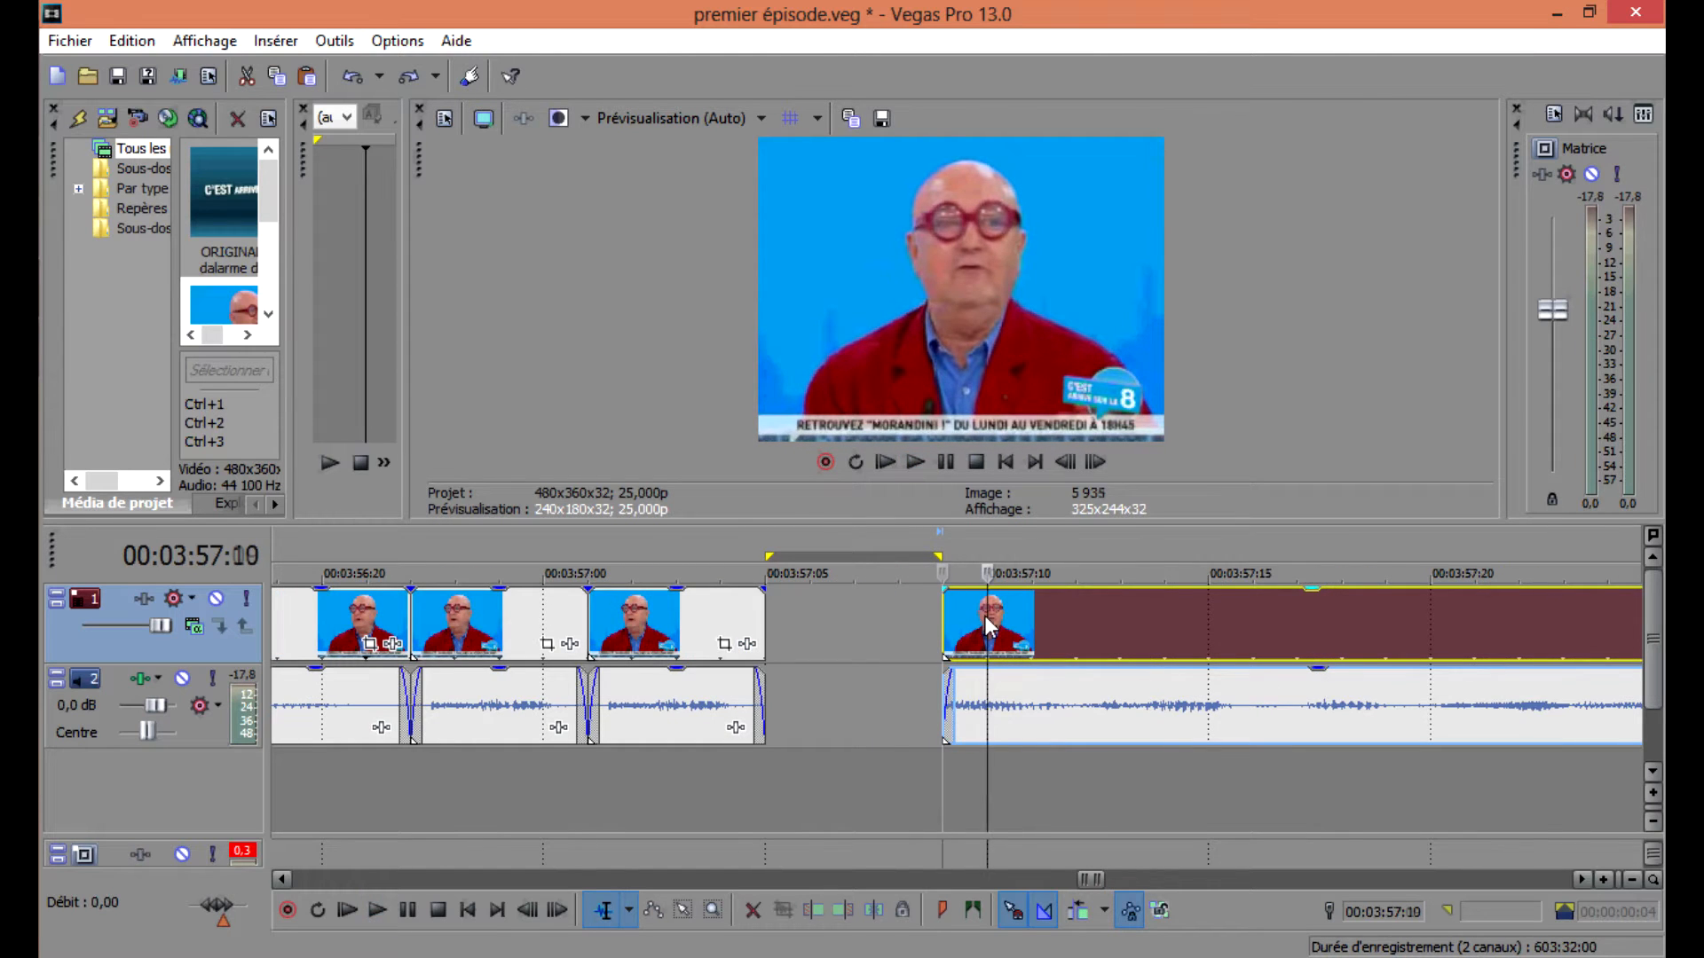
key("s")
left_click(973, 620)
key("Delete")
left_click_drag(1094, 630, 873, 637)
scroll(550, 637, "down", 1)
left_click(547, 627)
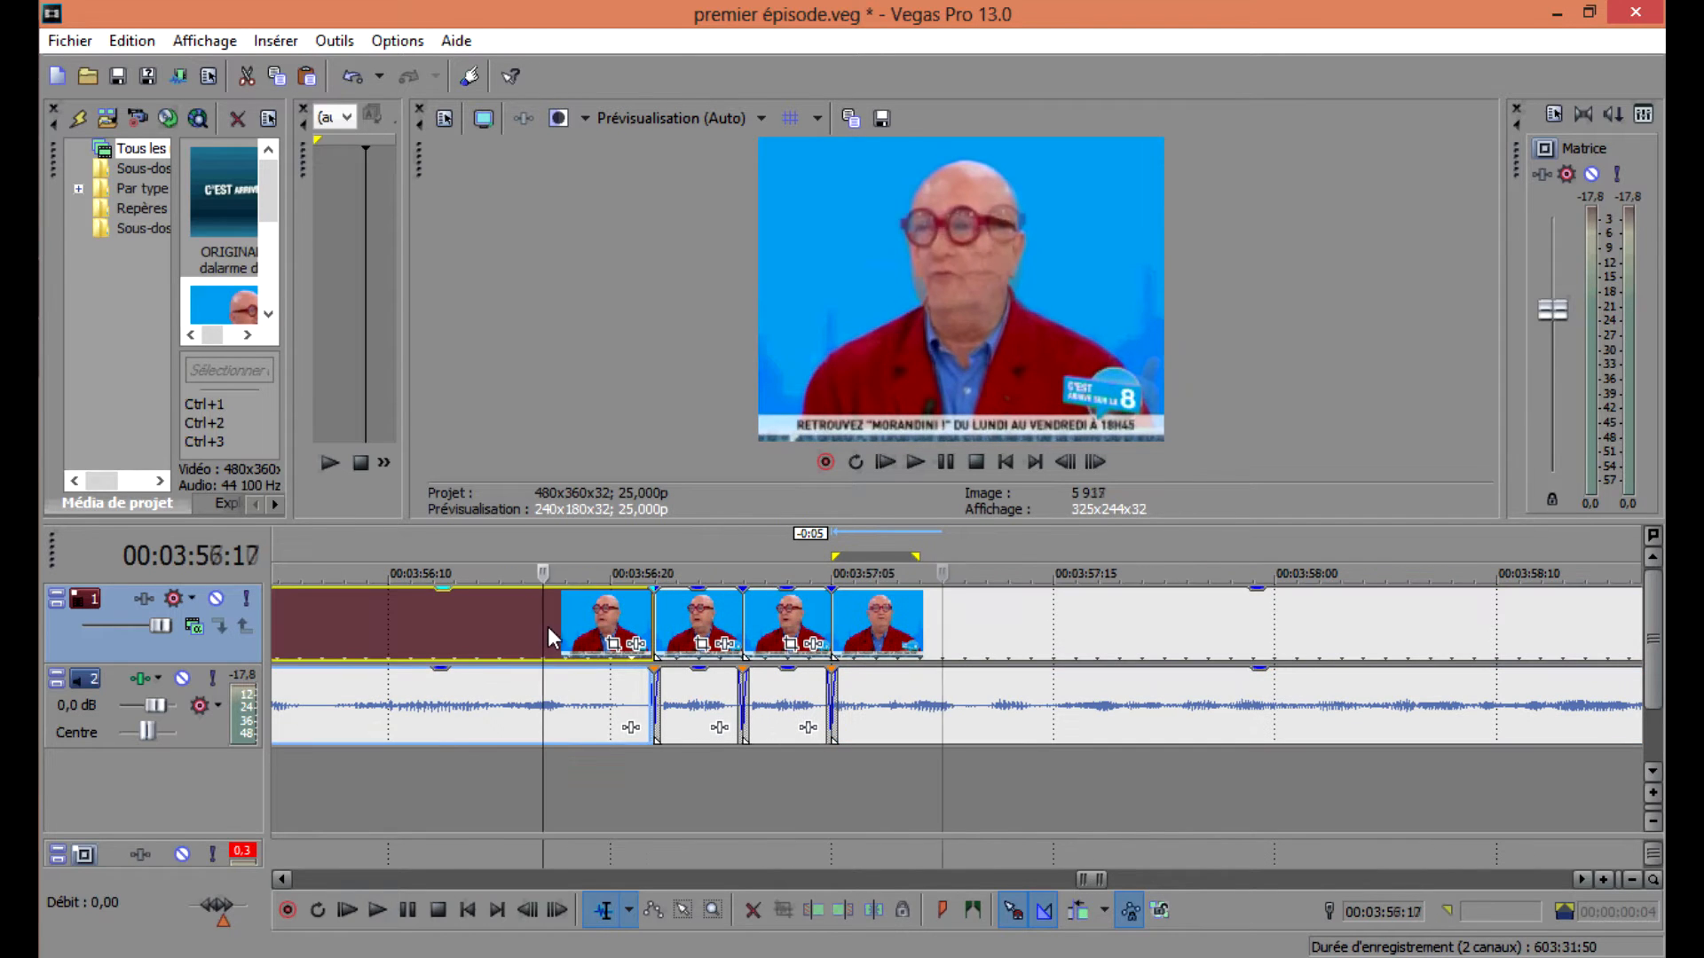
Split the clip at 00:03:58:18 to isolate a short segment and move the rest of the clip right.
key("space")
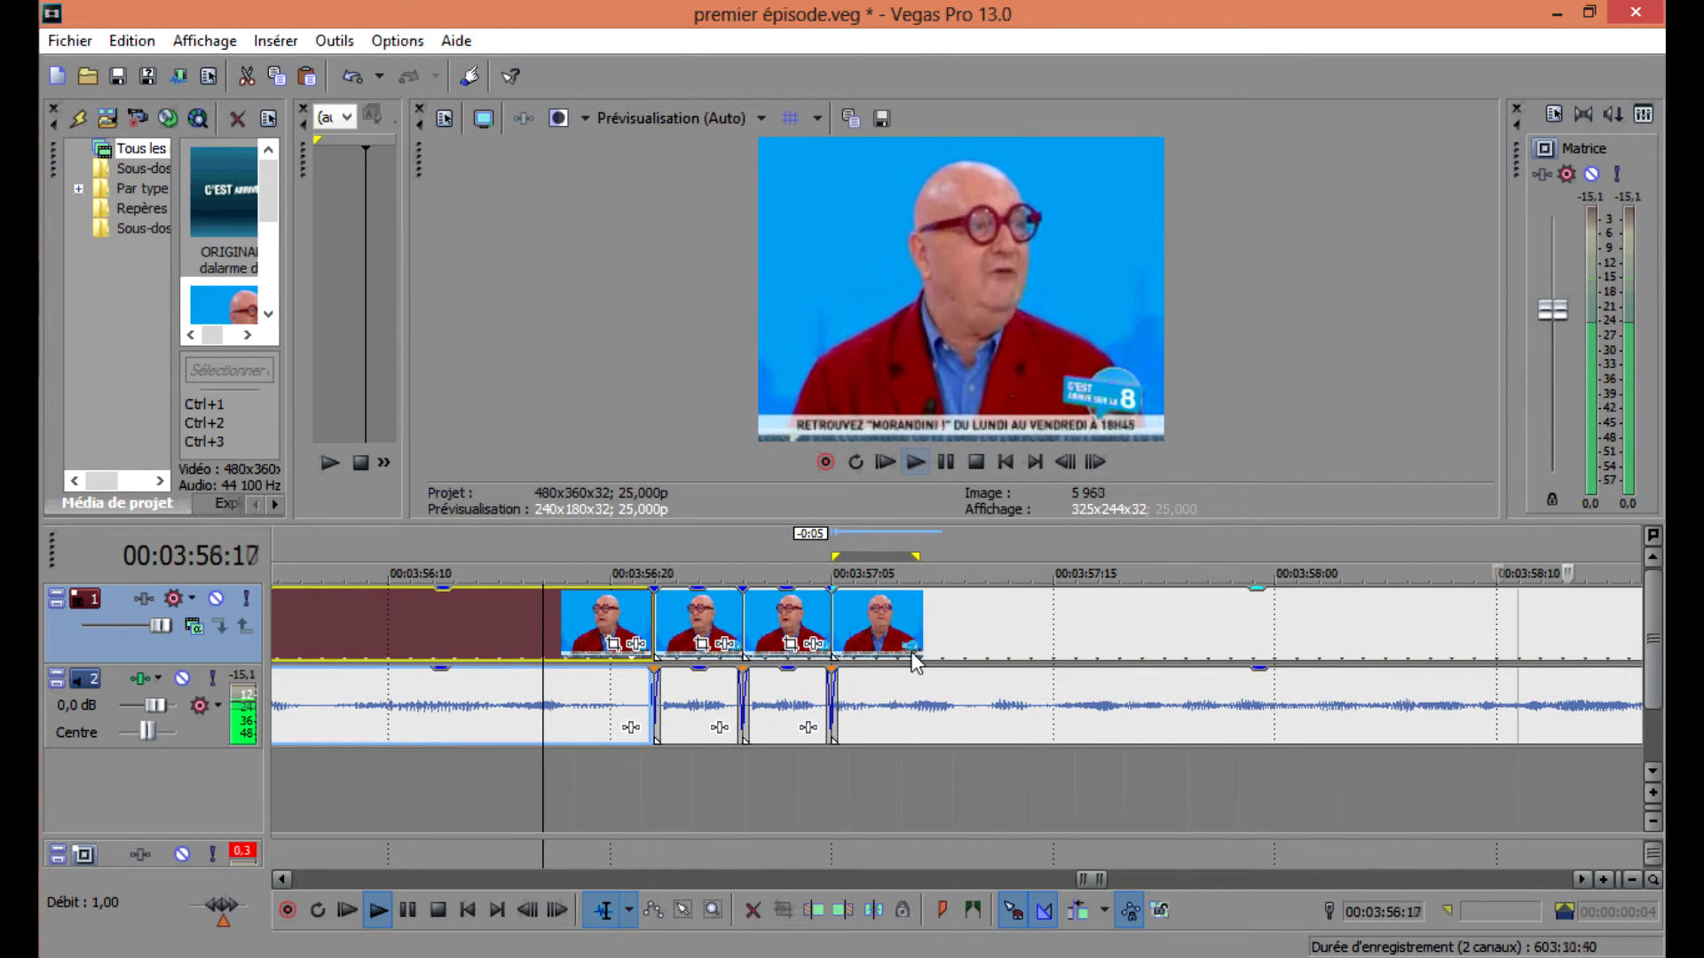
scroll(914, 654, "down", 1)
left_click(1234, 625)
key("space")
key("s")
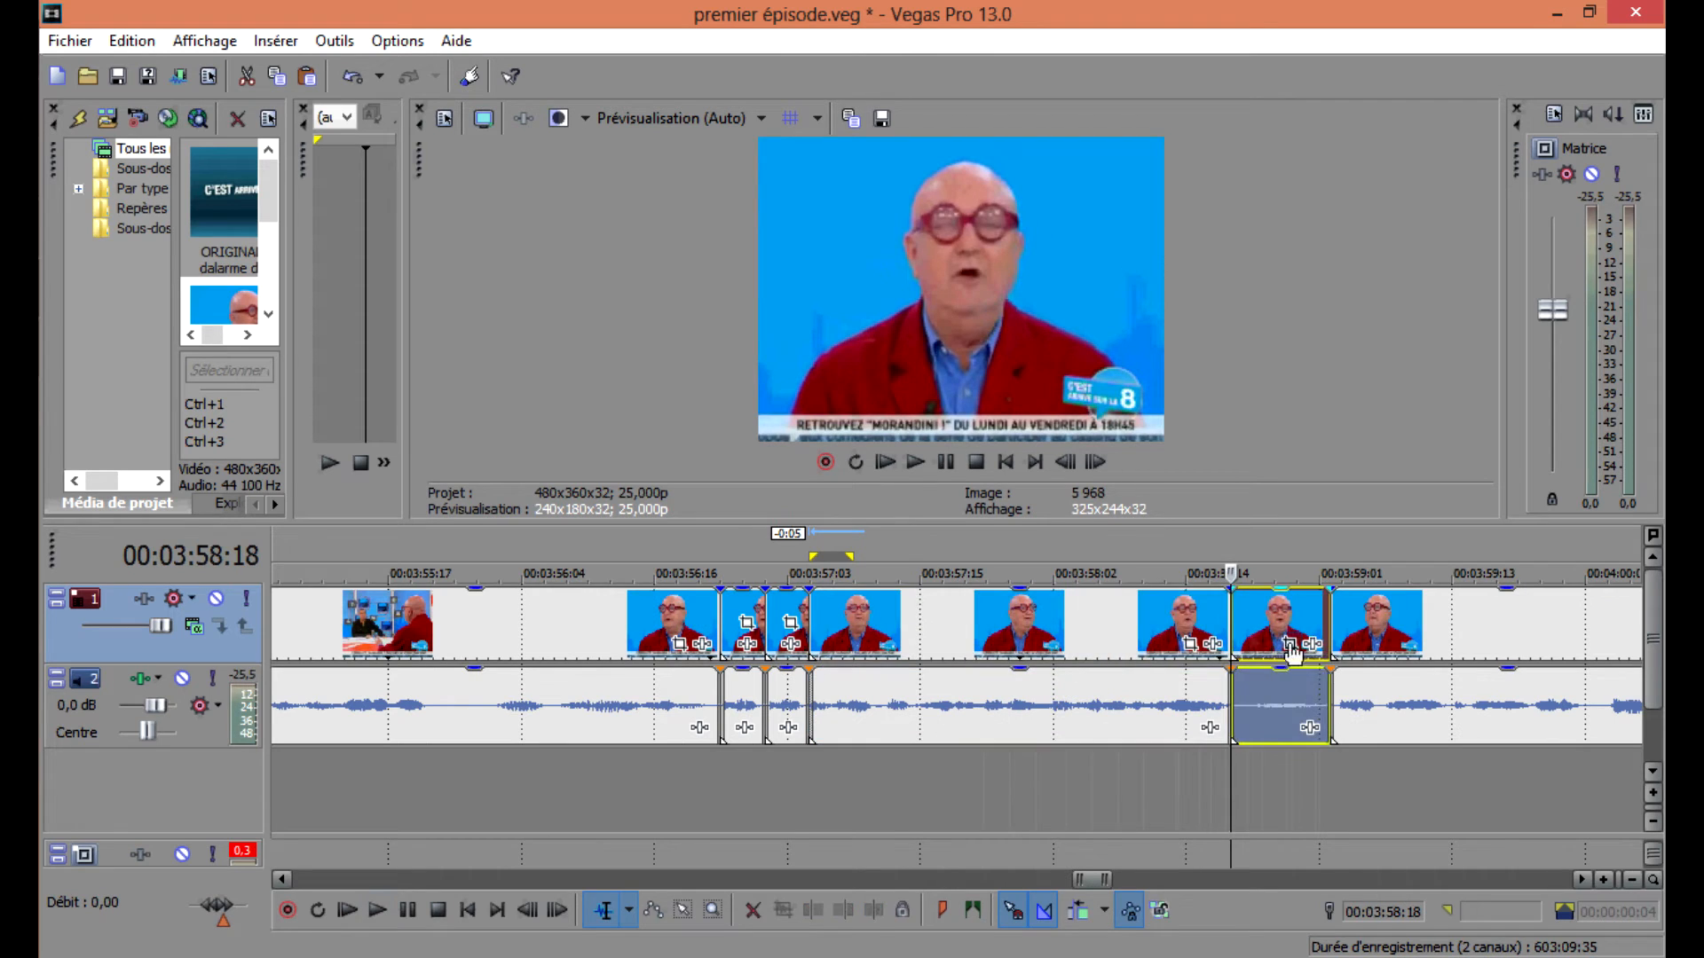
double_click(1284, 684)
left_click_drag(1352, 705, 1476, 700)
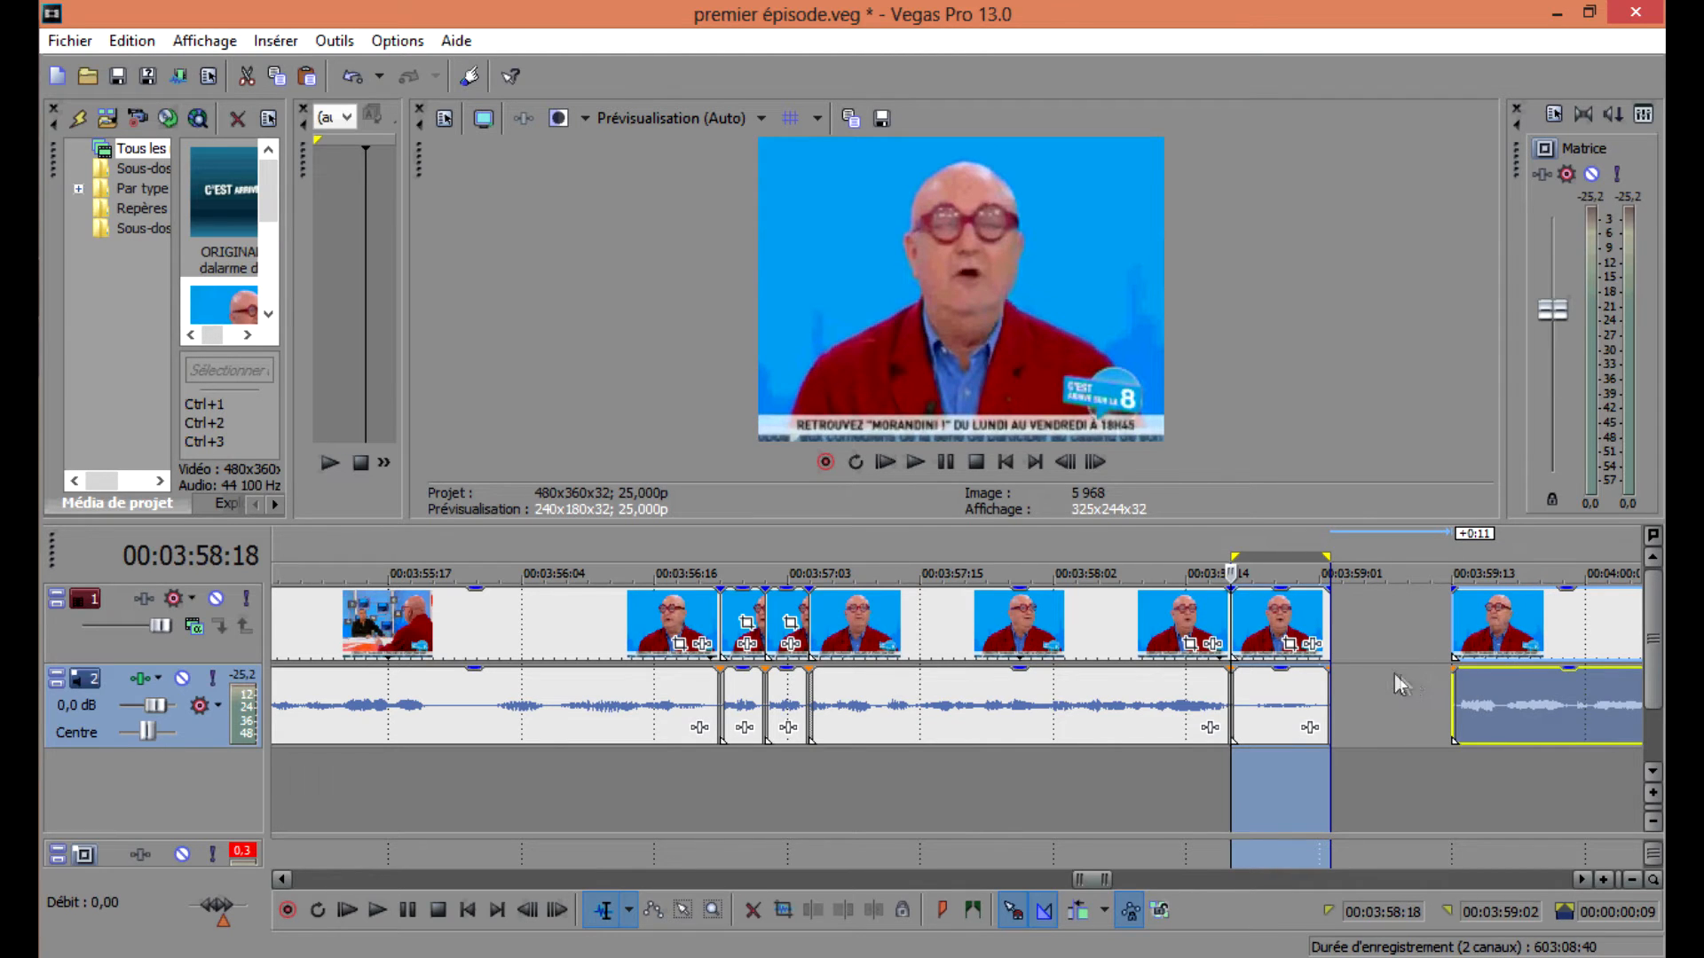
left_click(1465, 686)
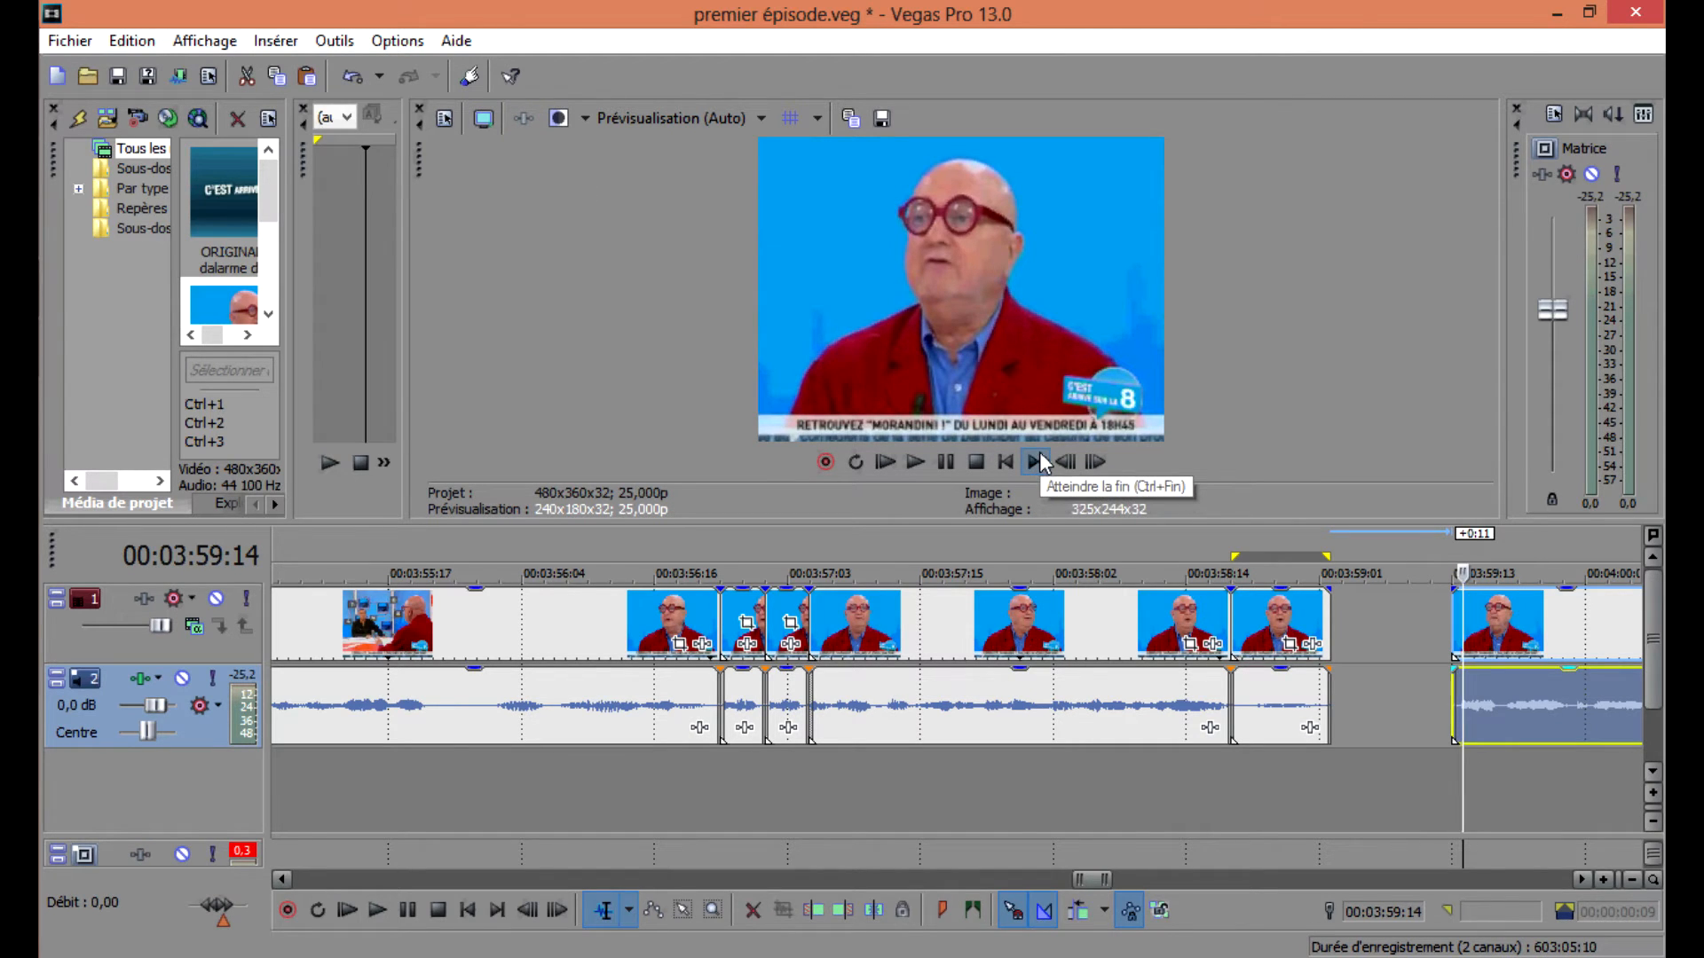
scroll(1120, 707, "down", 3)
scroll(1100, 697, "down", 4)
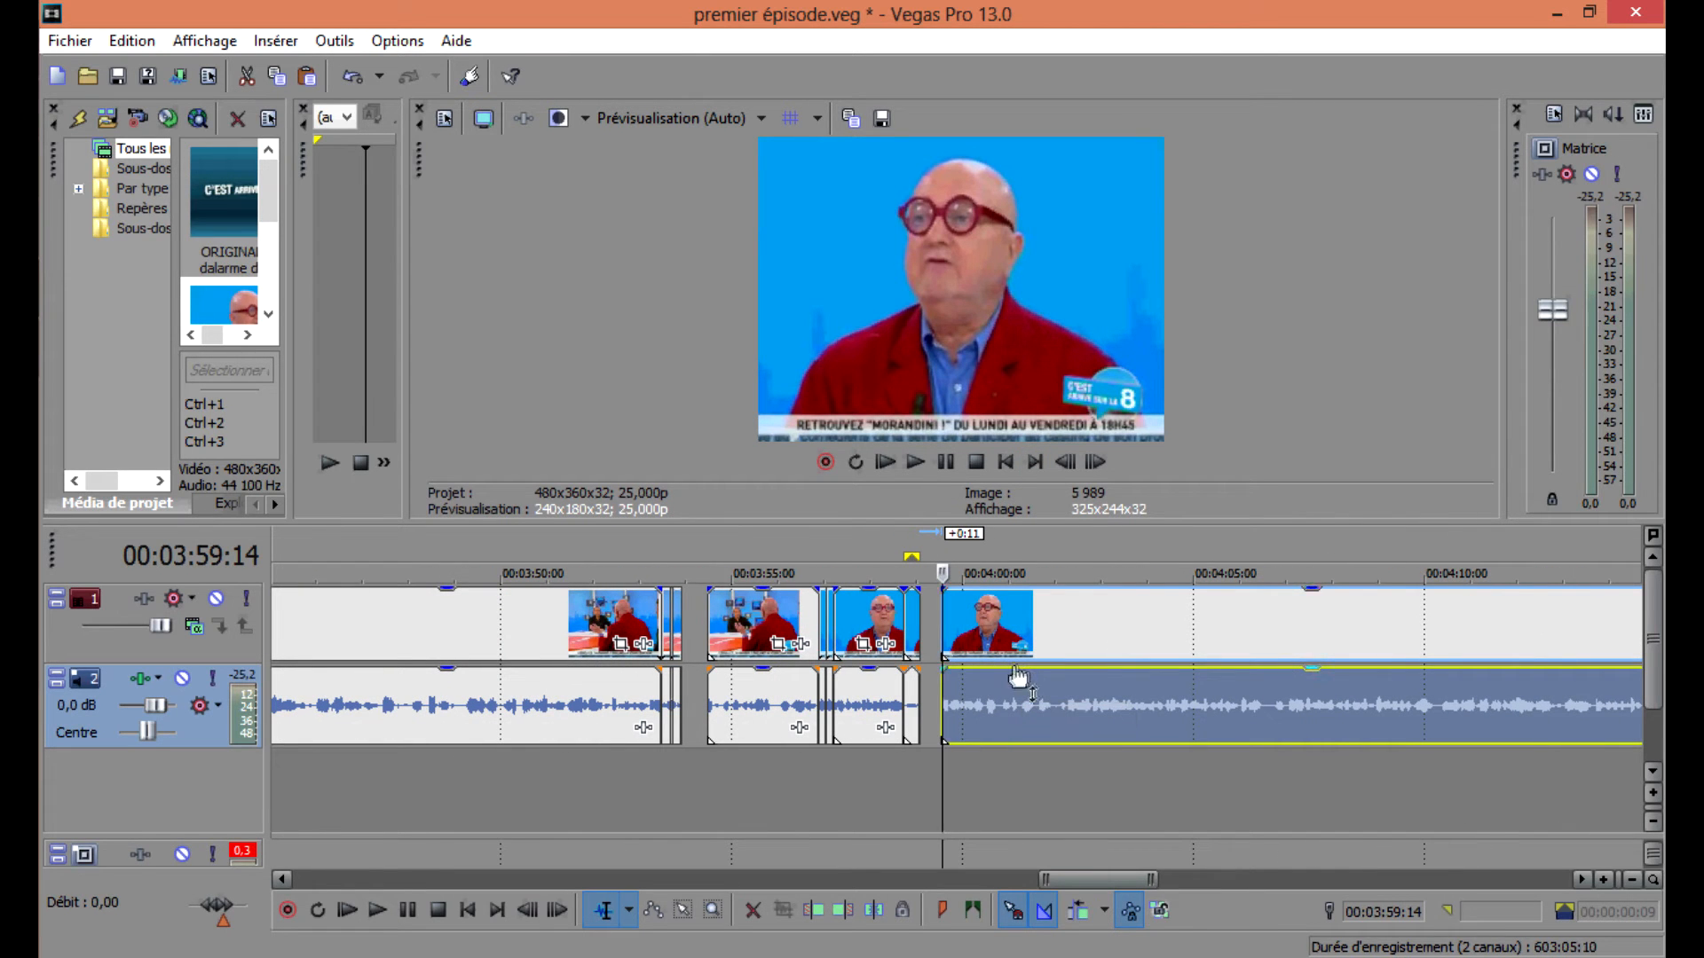
Enlarge the preview area and reduce the height of the timeline tracks.
left_click_drag(950, 524, 953, 609)
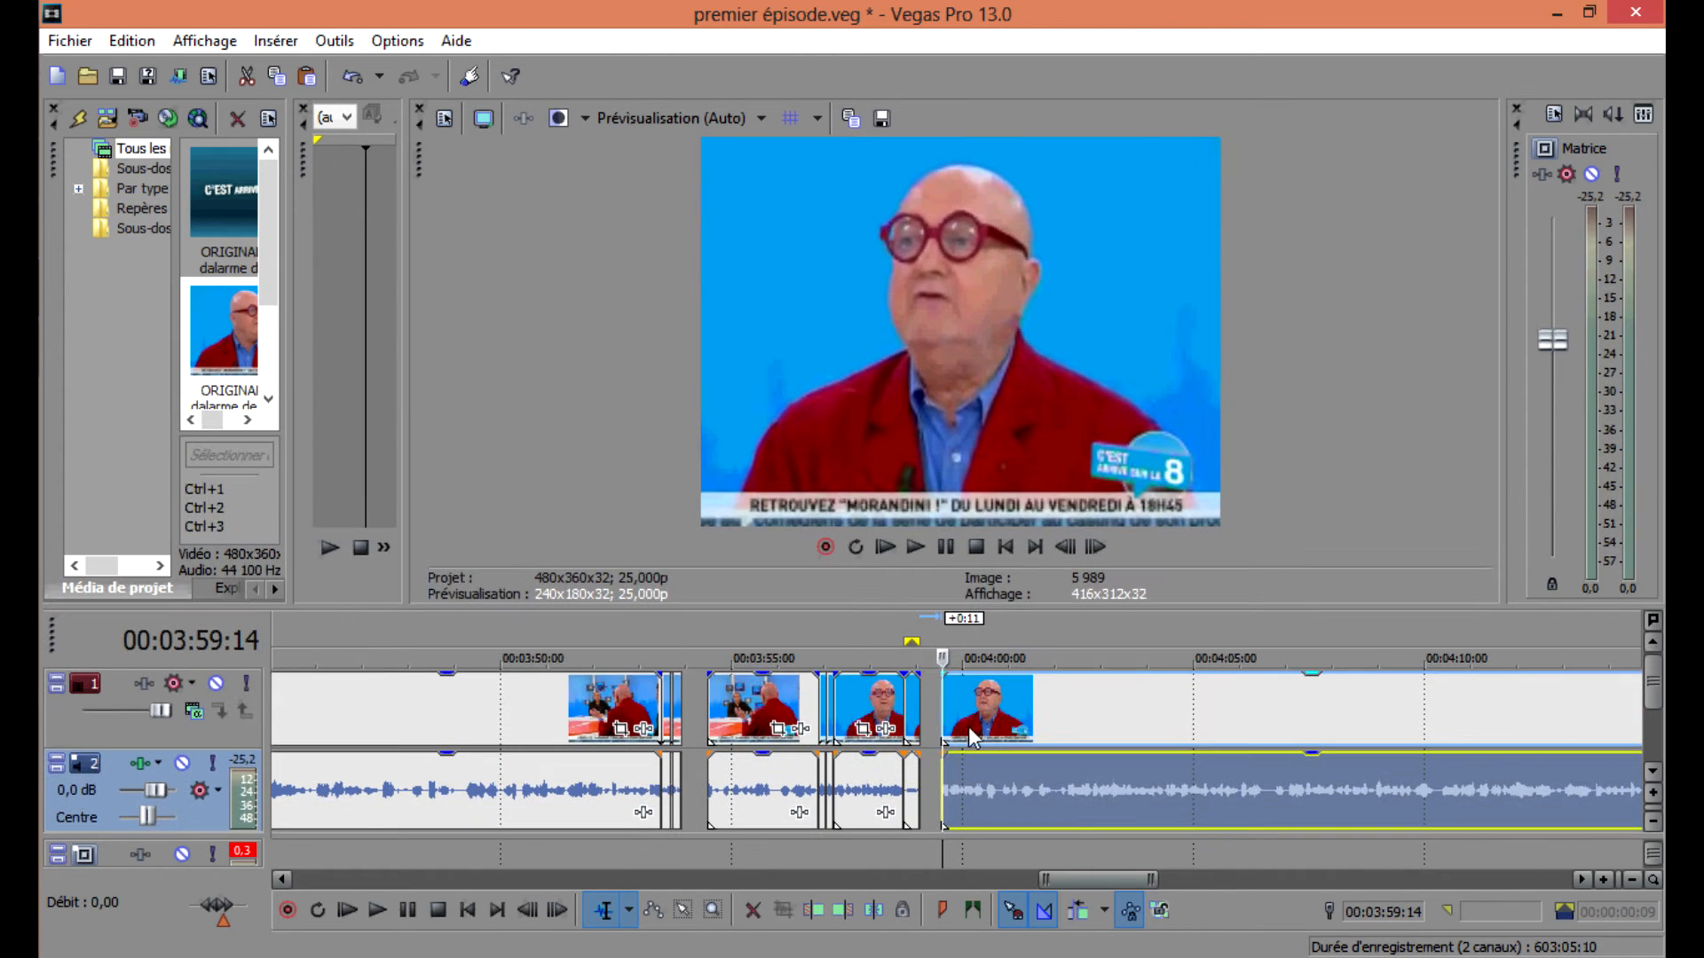
left_click_drag(690, 611, 691, 616)
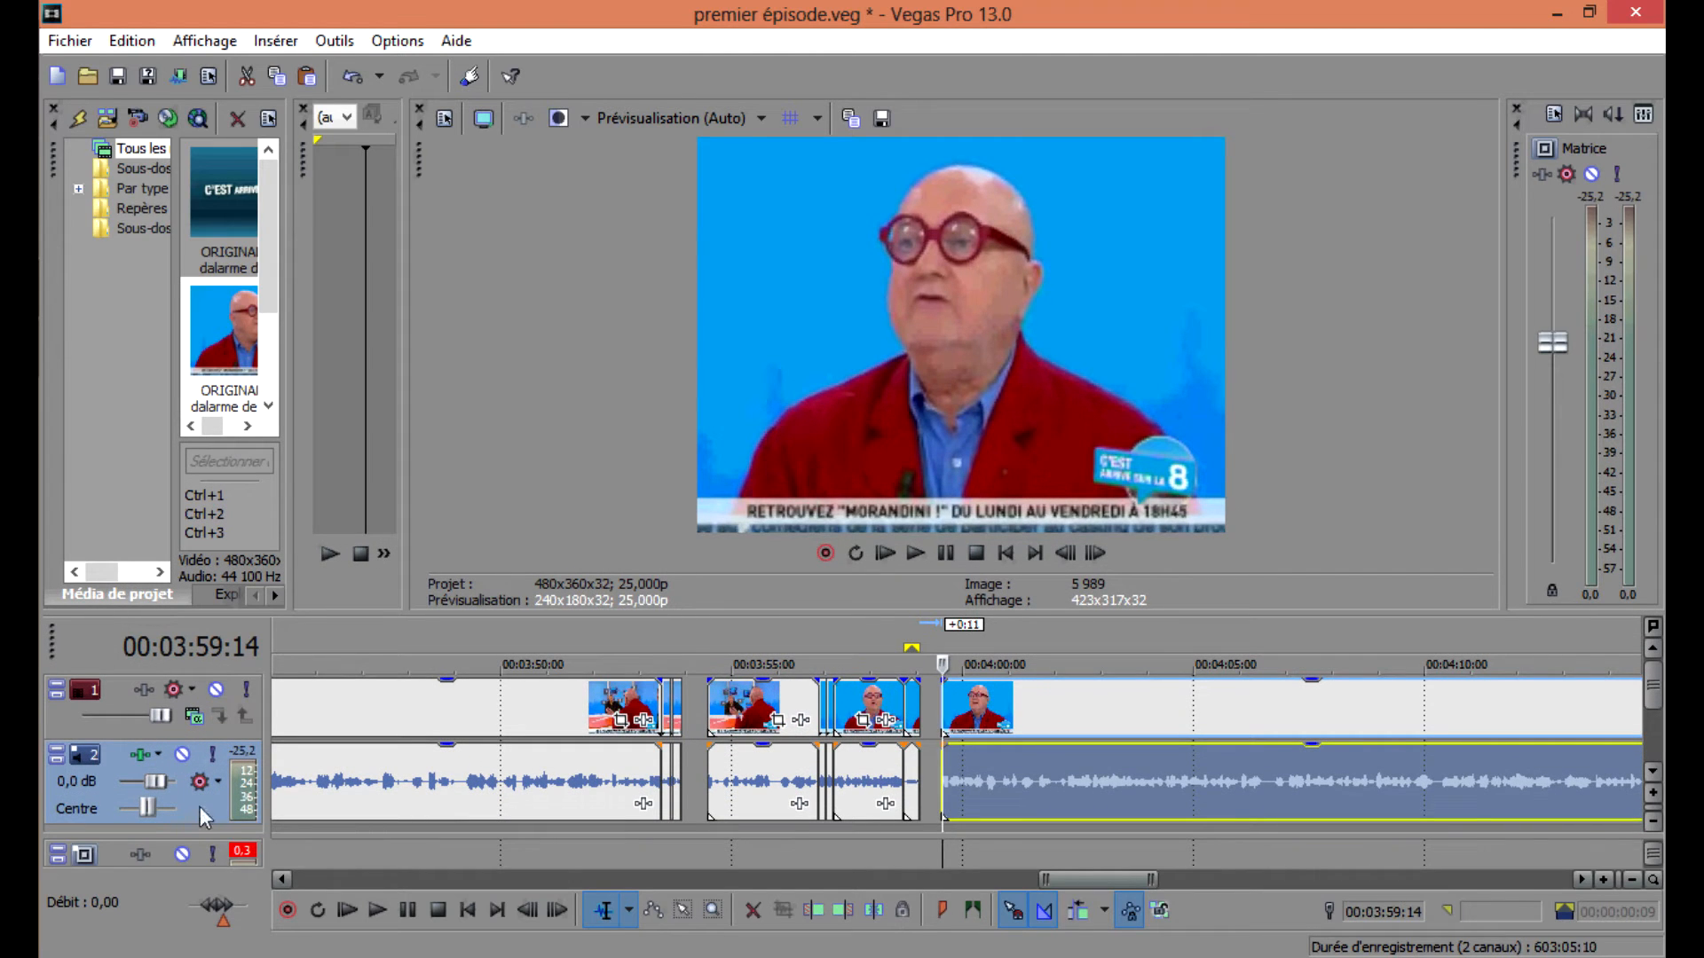
left_click_drag(201, 821, 201, 796)
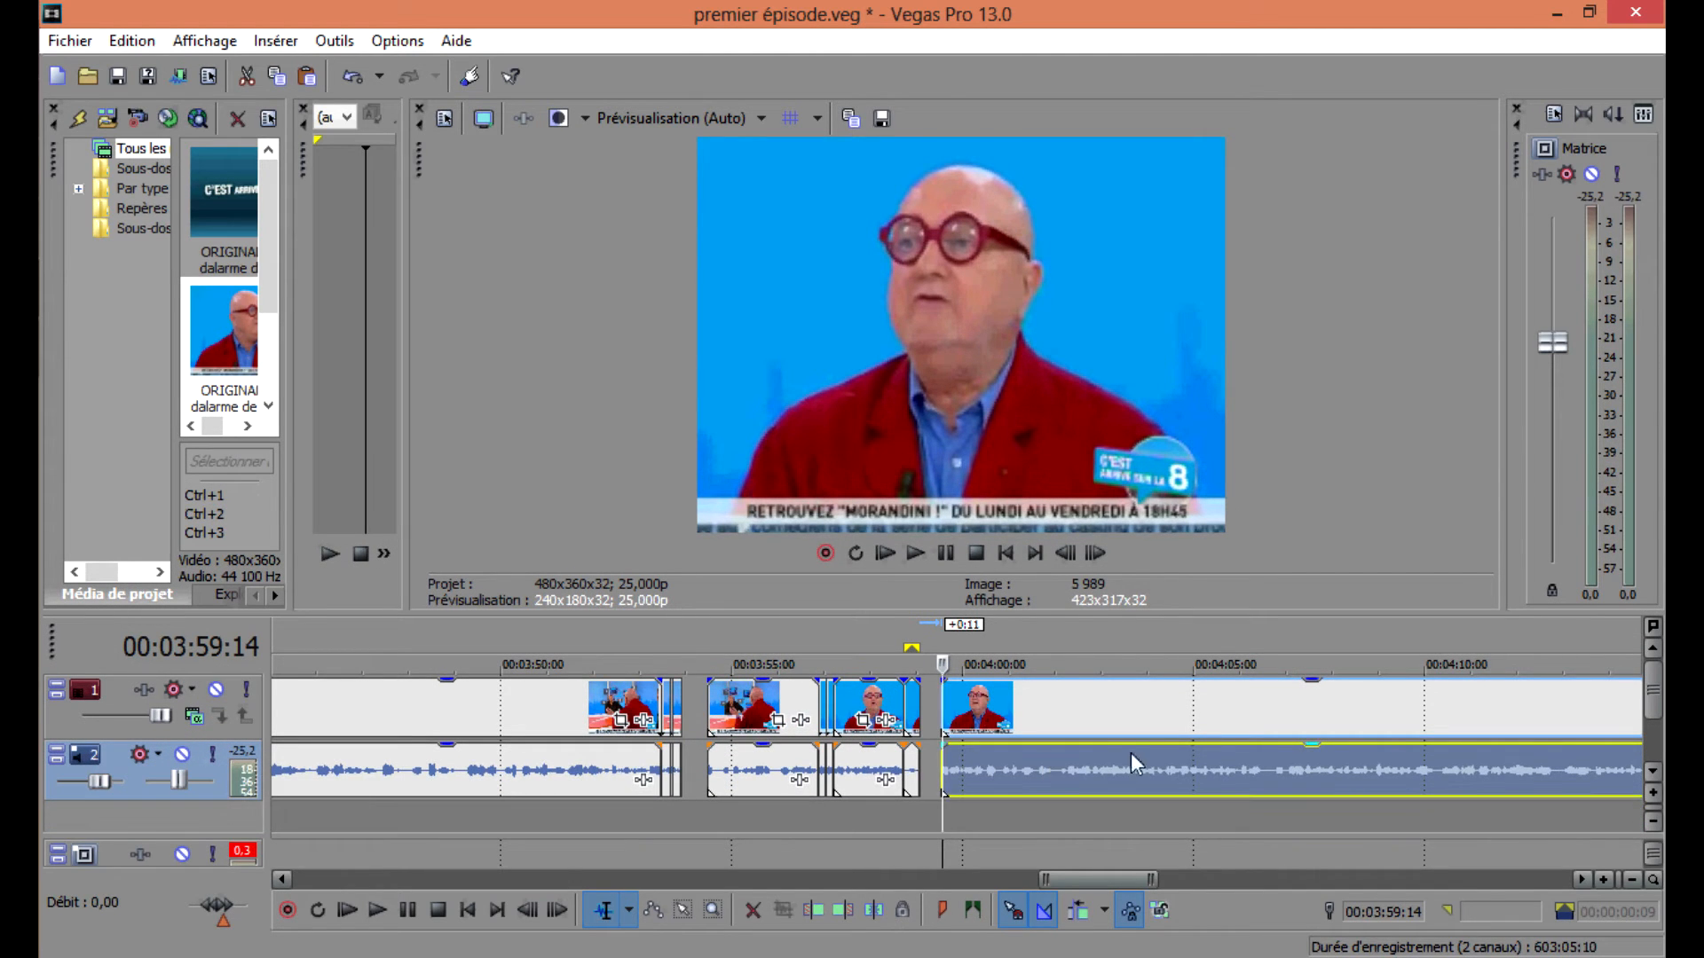
left_click_drag(1072, 616, 1010, 646)
scroll(1008, 651, "up", 5)
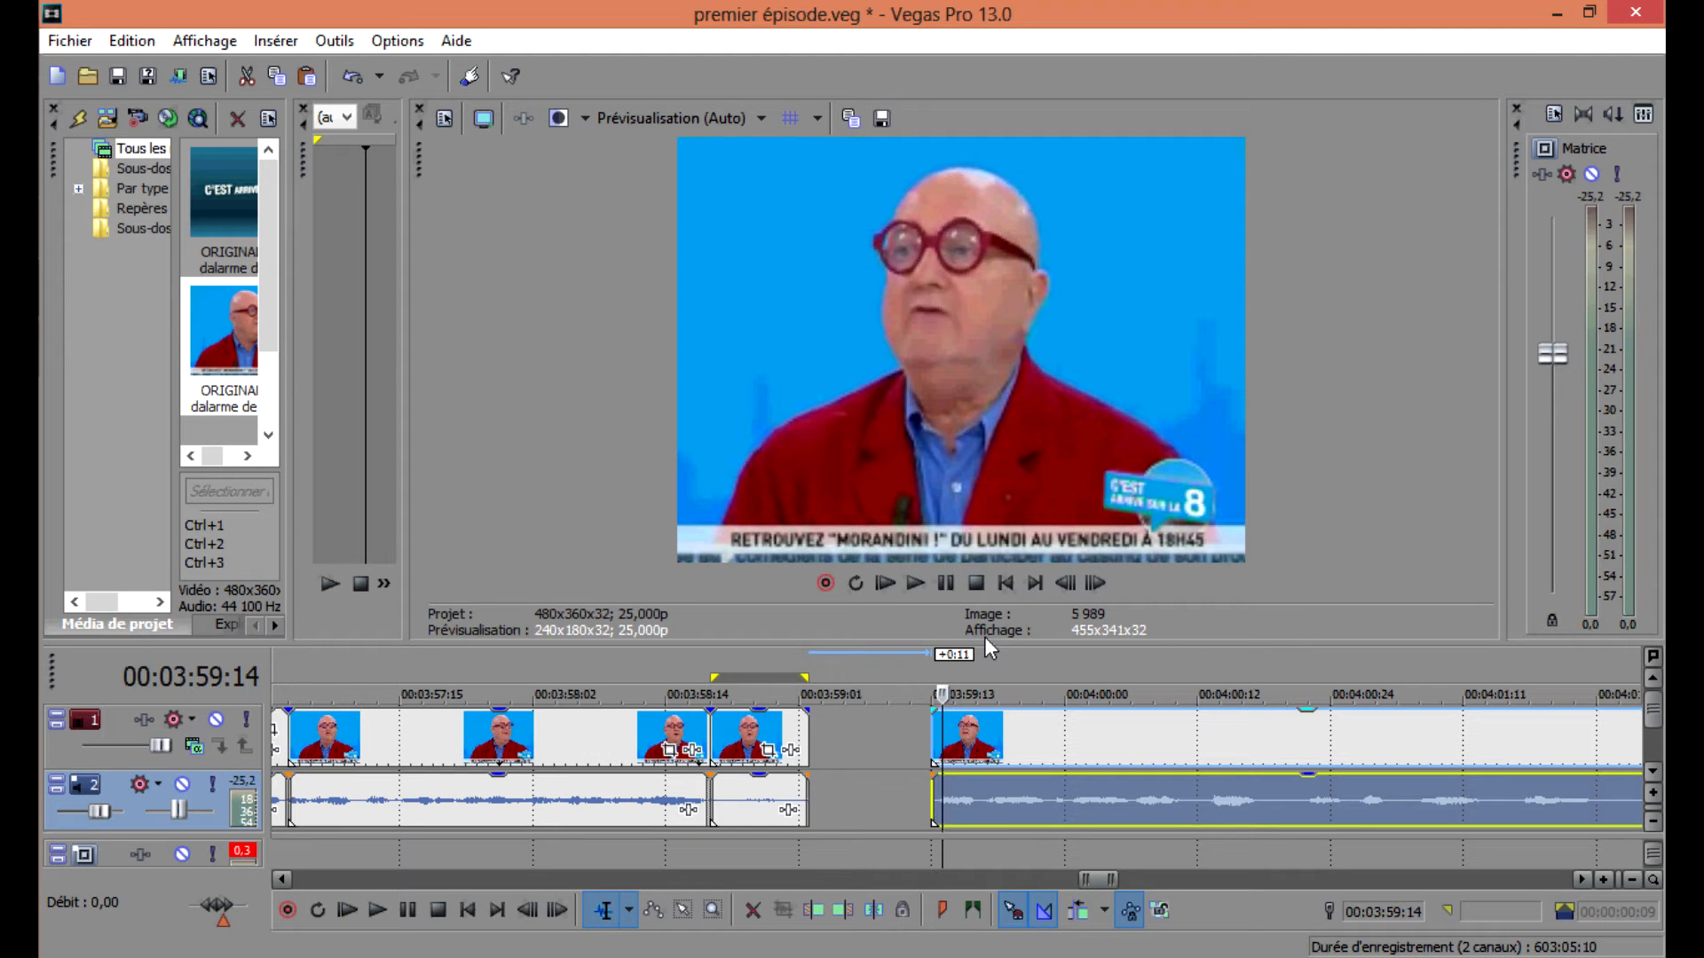
Resize the timeline area below the preview and start playback of the project.
scroll(968, 723, "down", 2)
left_click(946, 728)
left_click_drag(934, 640, 853, 593)
key("space")
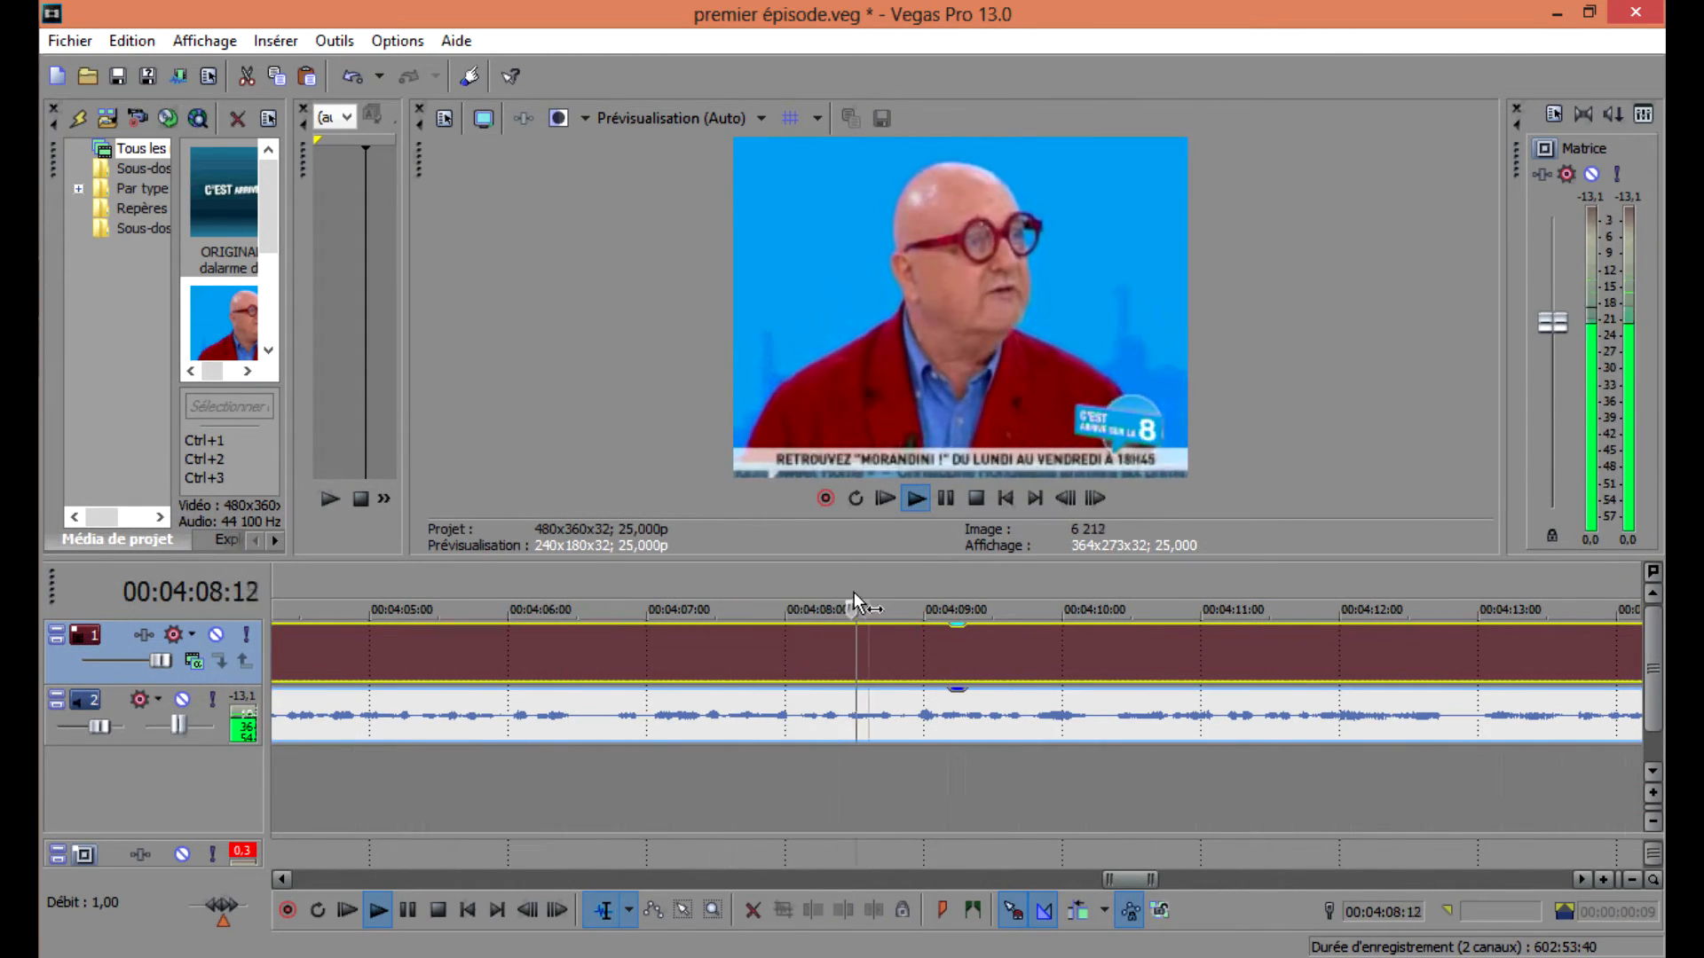
key("XF86AudioLowerVolume")
key("XF86AudioLowerVolume")
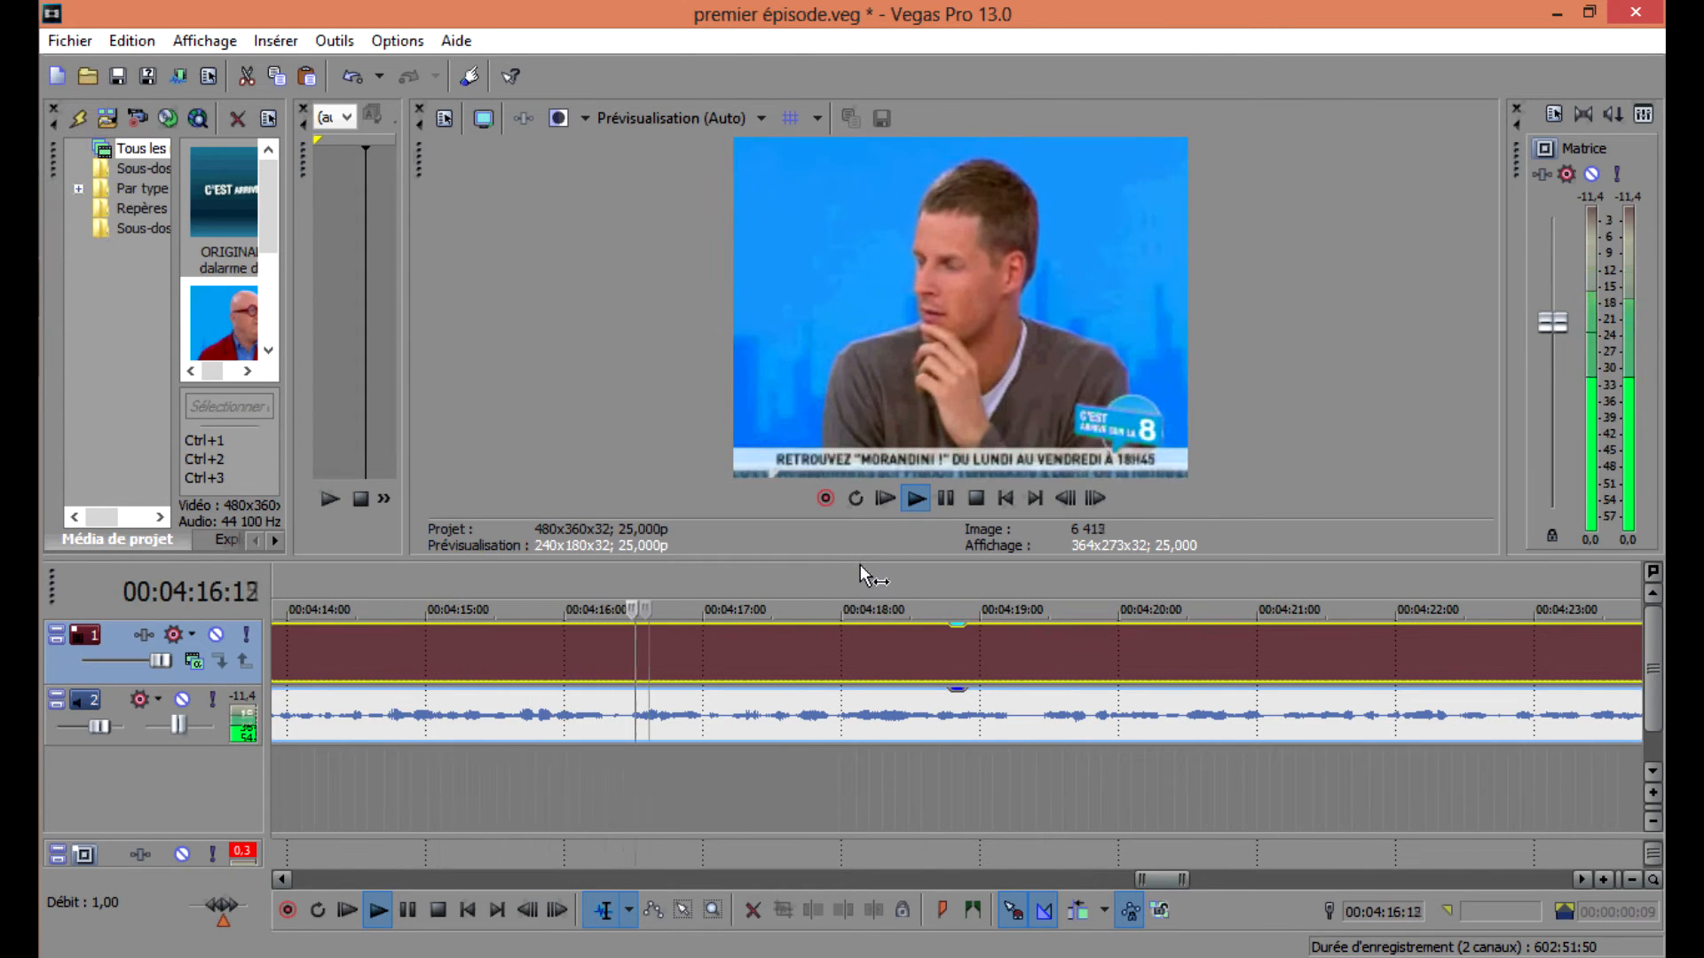
Split the playing clip at 00:04:16:12 and again at 00:04:17:16.
key("Return")
key("s")
key("space")
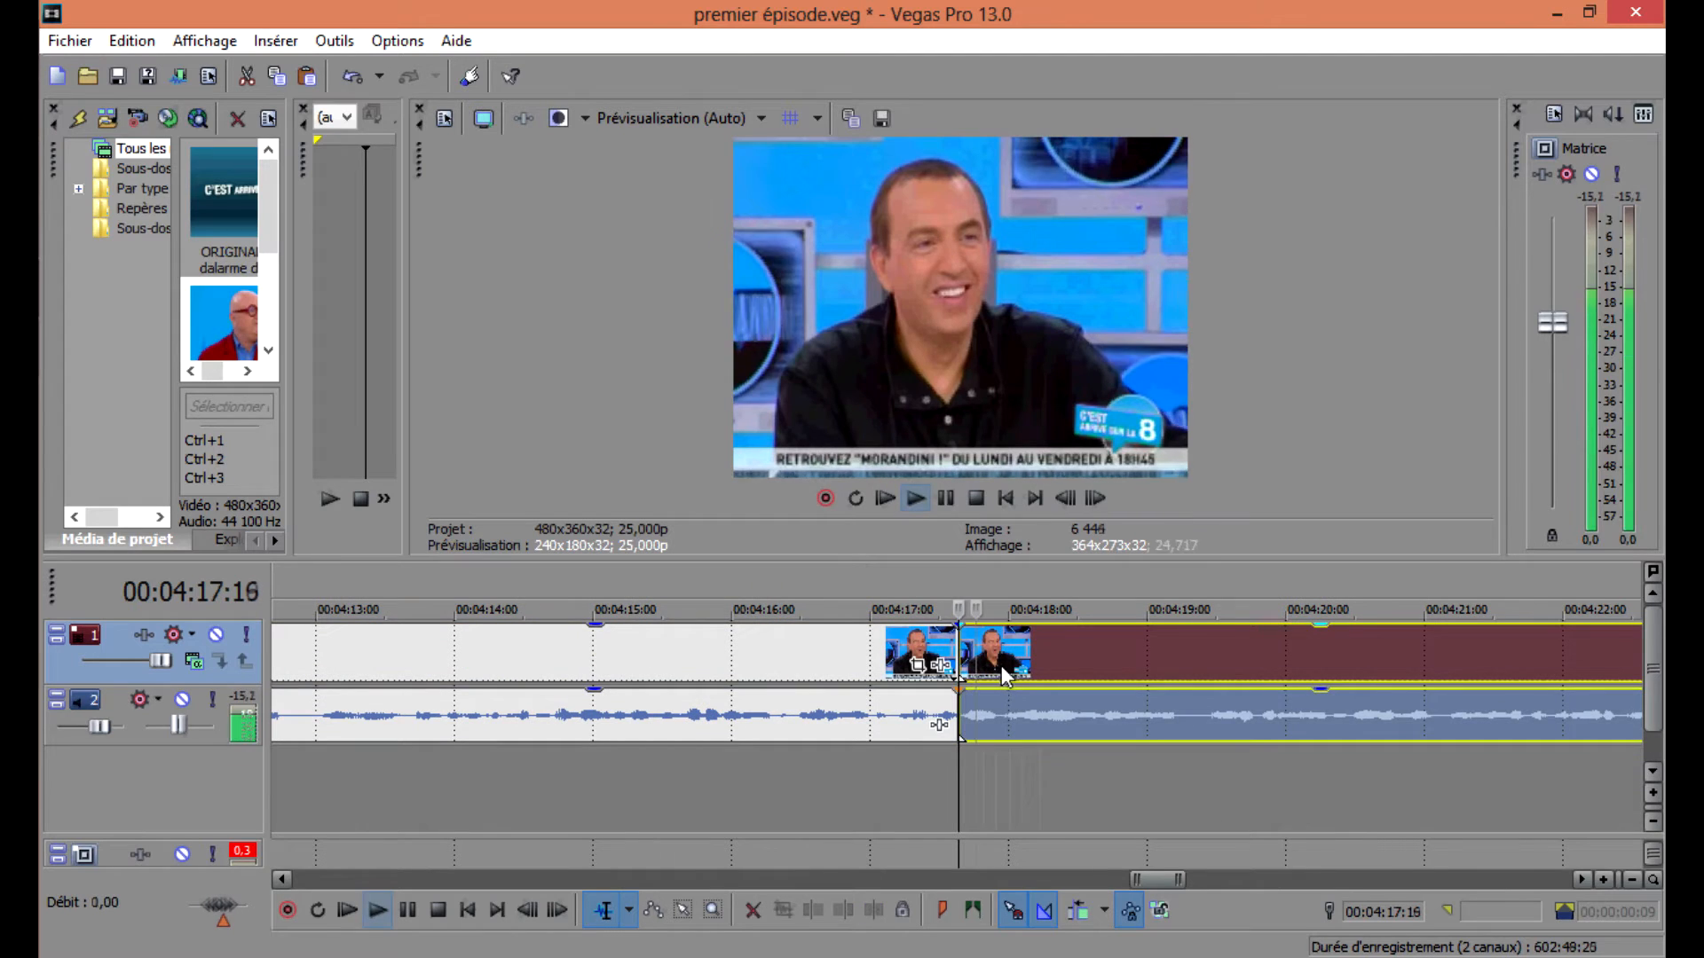
key("Return")
key("s")
Select the short segment between the splits and move it next to the earlier segments at about 00:04:01:00.
left_click(976, 710)
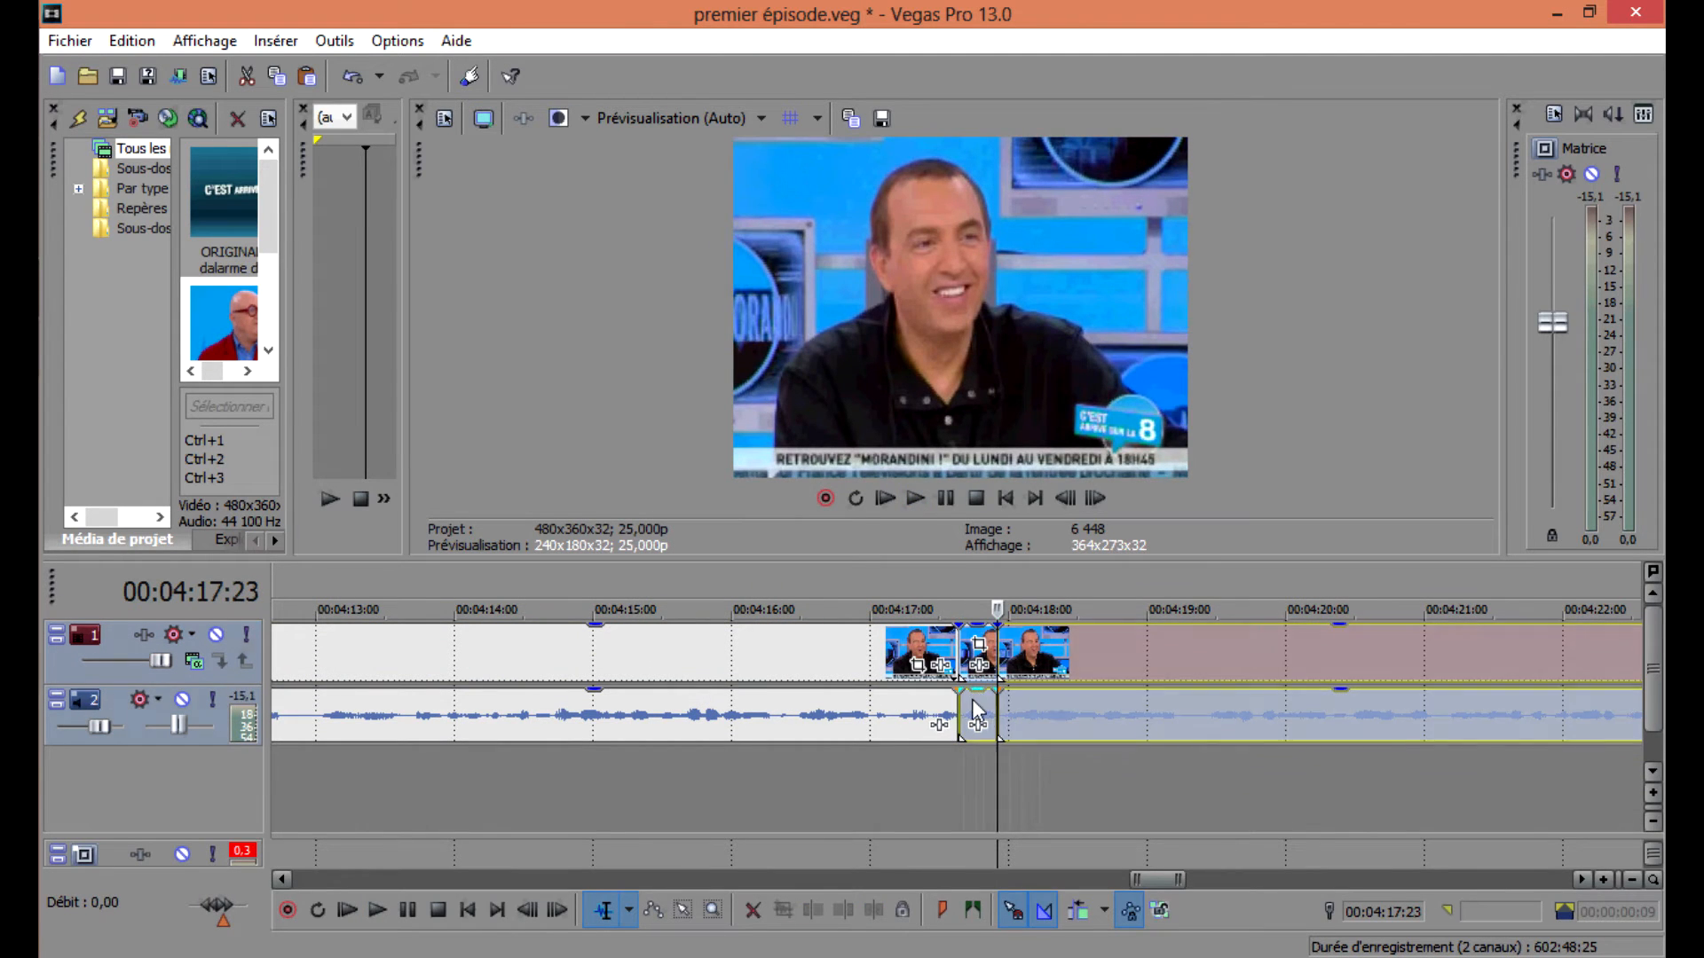
double_click(976, 710)
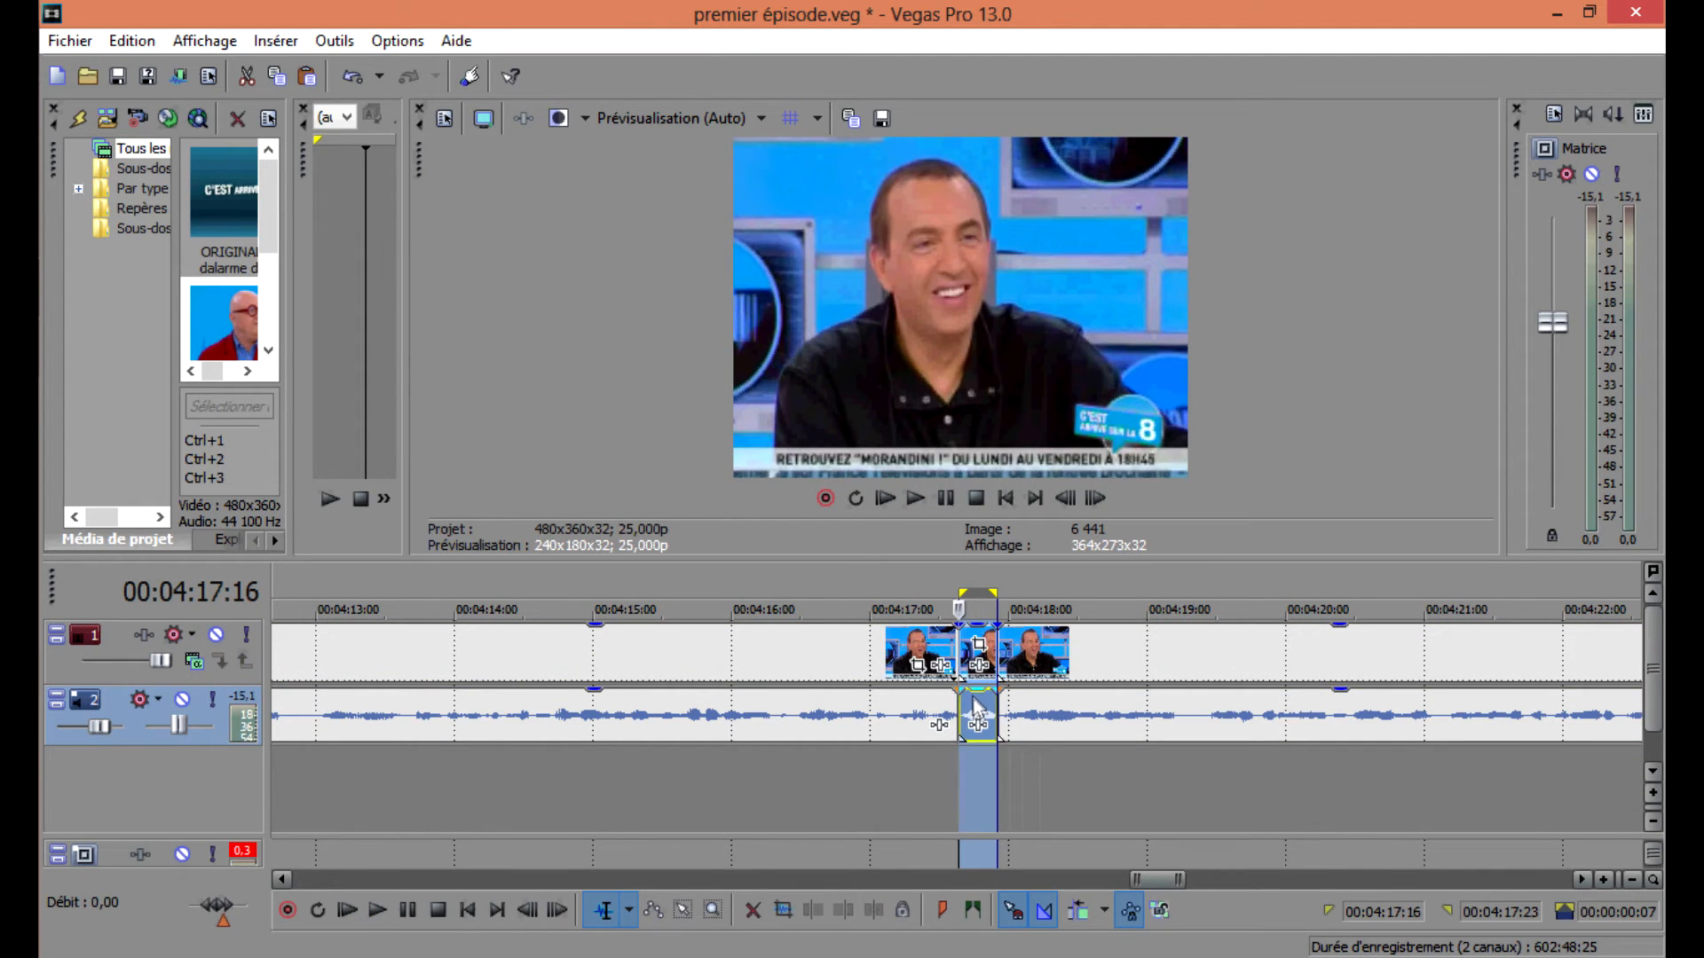
left_click_drag(1080, 720, 1522, 722)
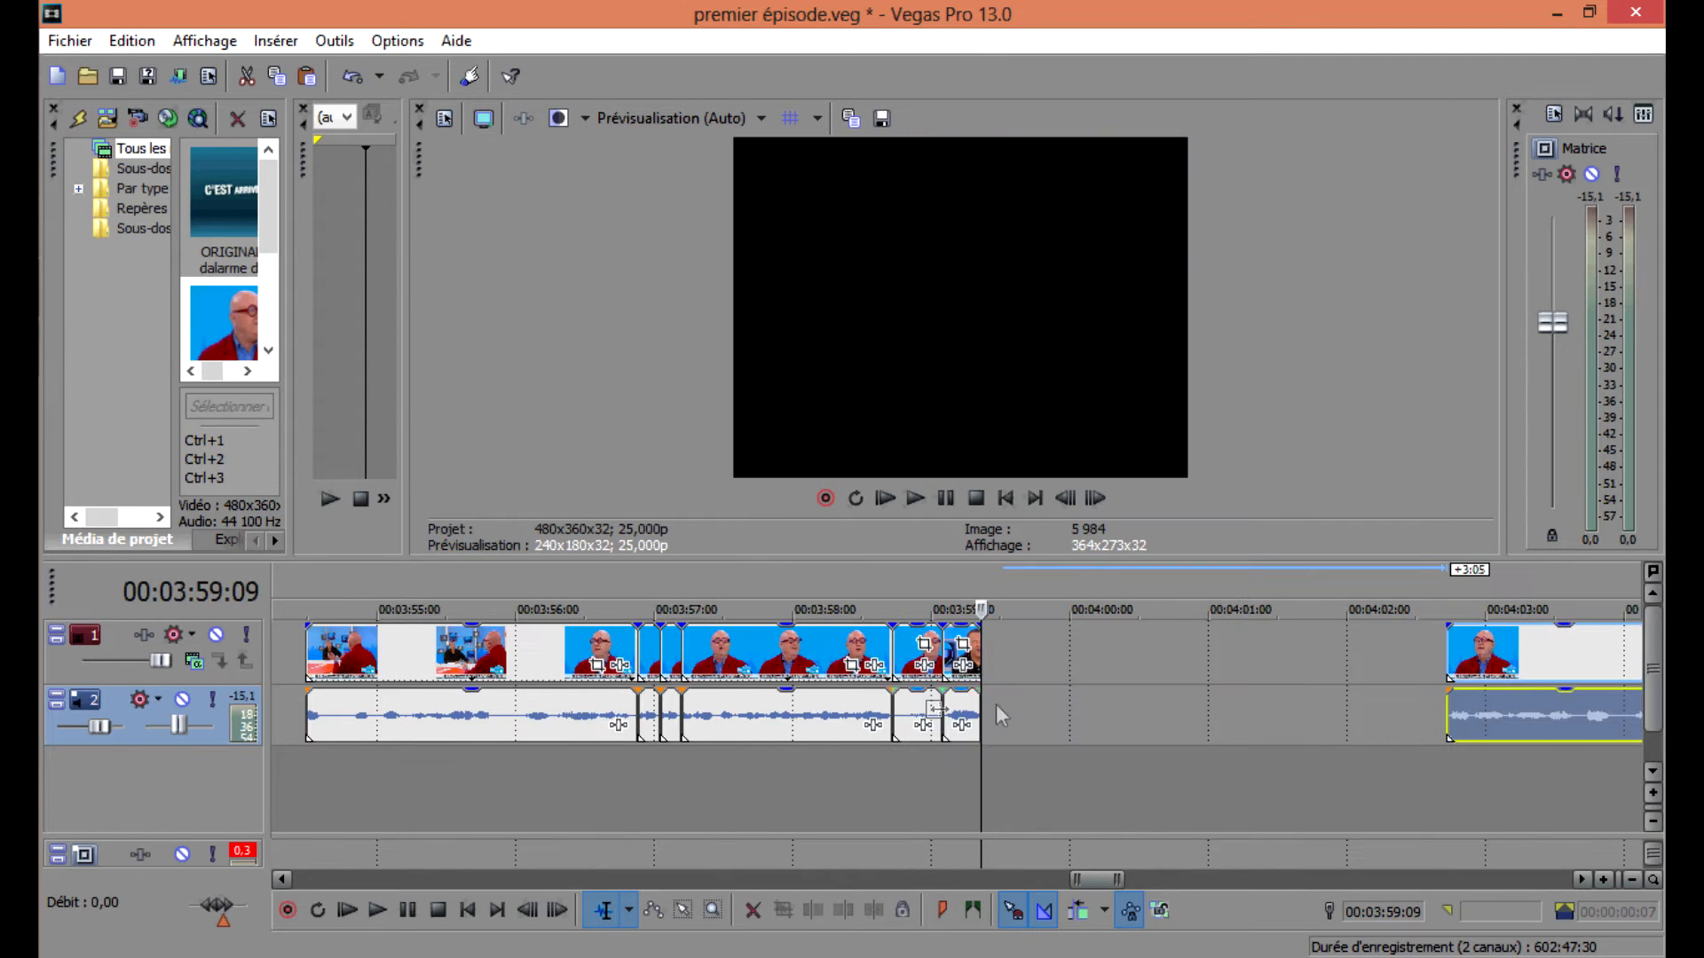
left_click_drag(964, 721, 1230, 719)
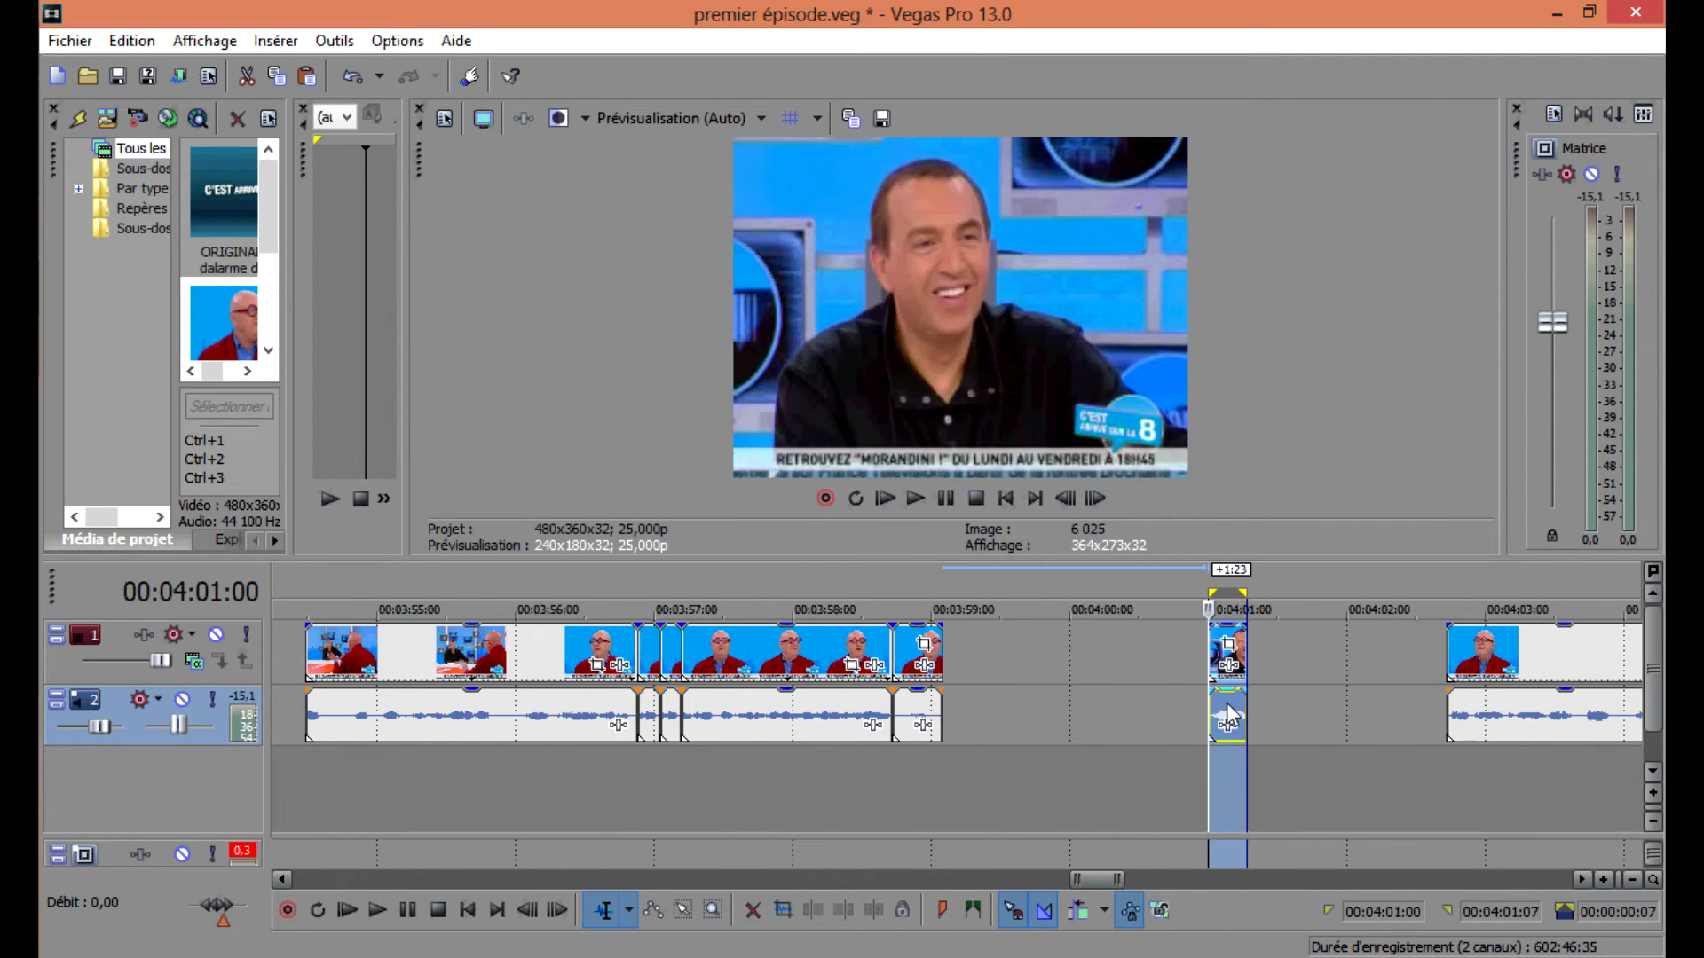
Paste a reversed copy of the short segment directly after it on the timeline.
right_click(1260, 723)
left_click(1254, 627)
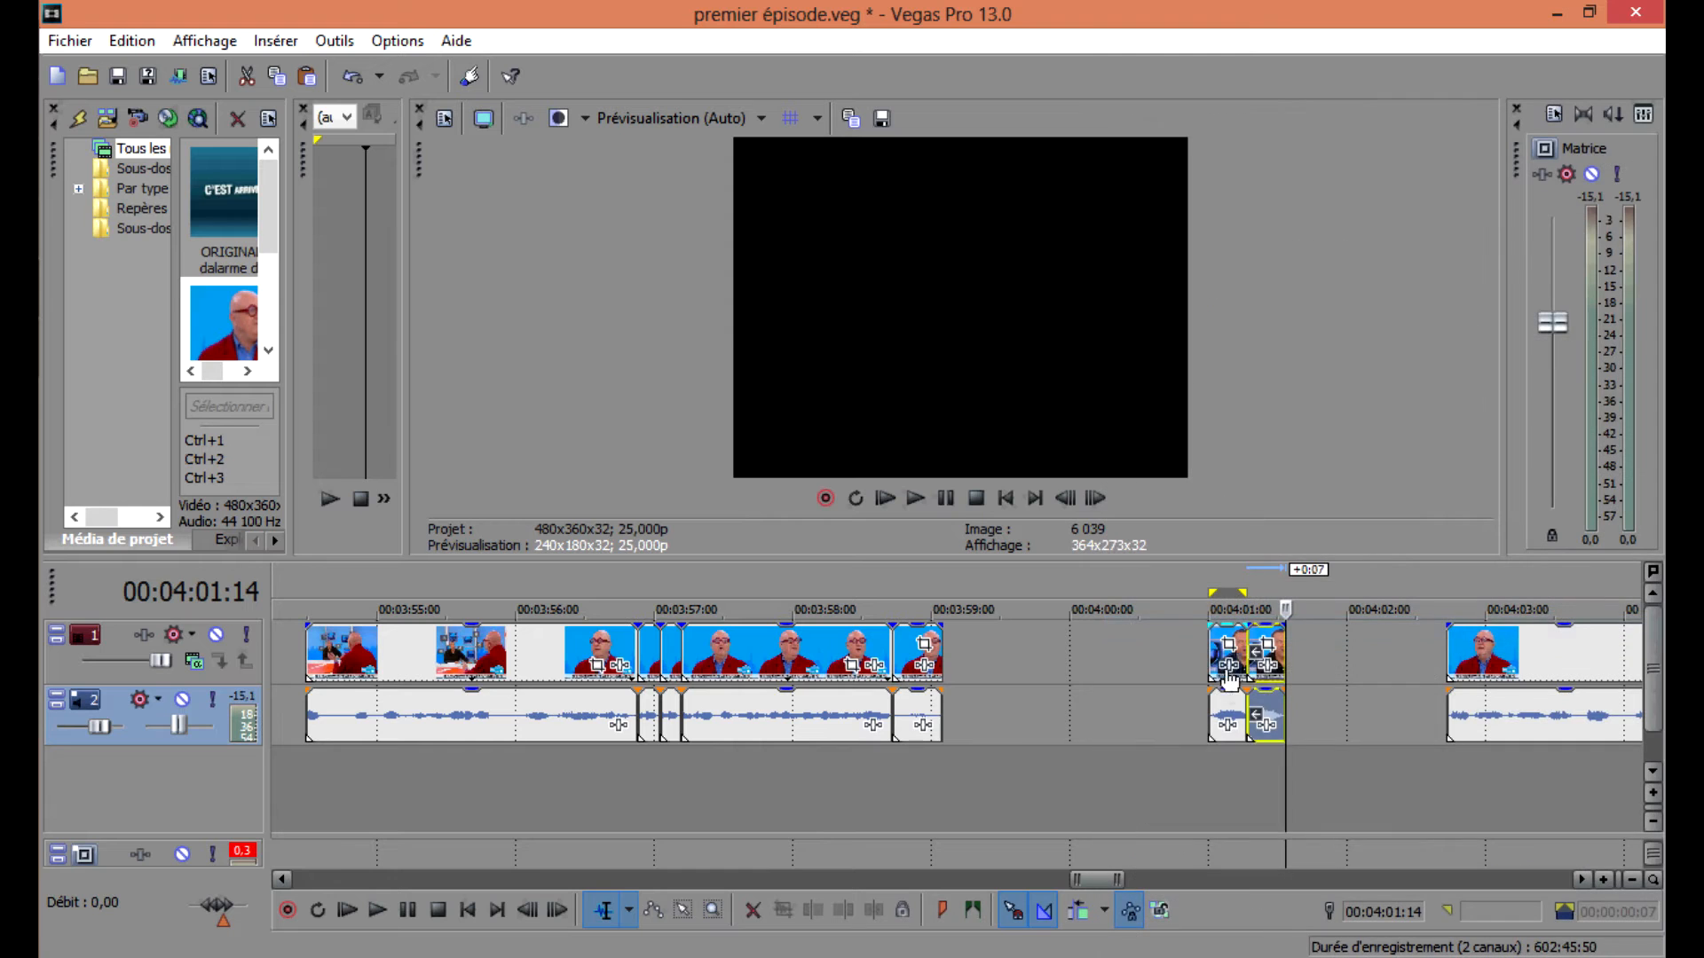
scroll(1205, 665, "up", 3)
left_click(1063, 706)
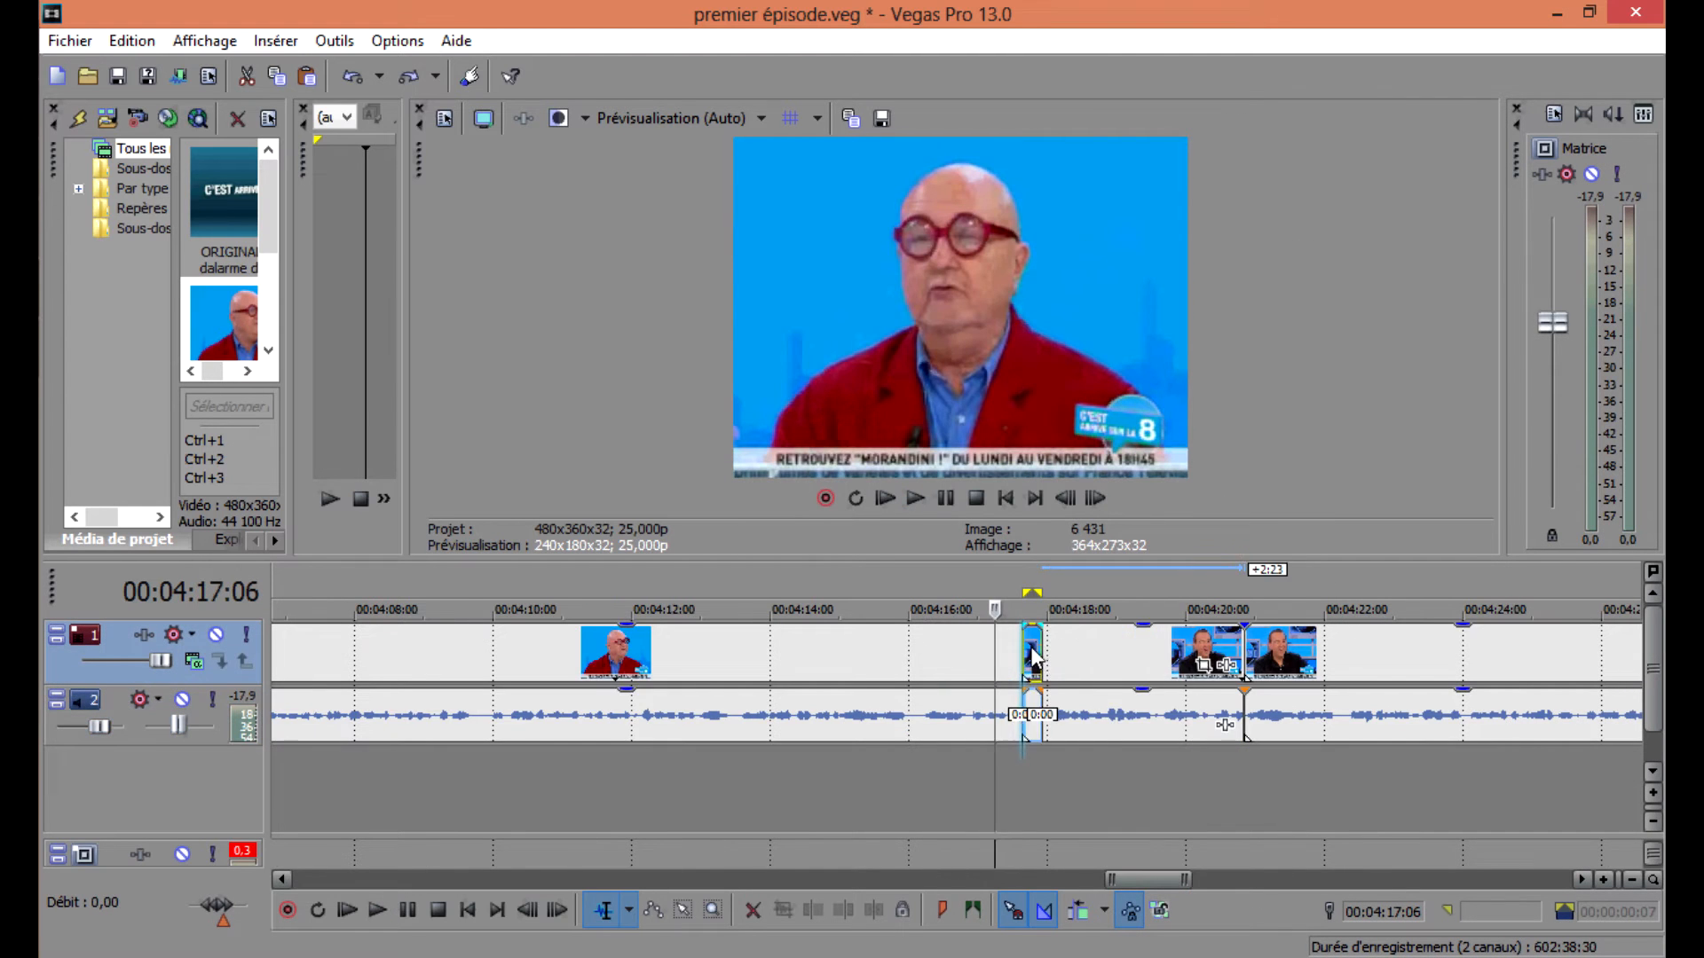
left_click_drag(1033, 657, 1376, 661)
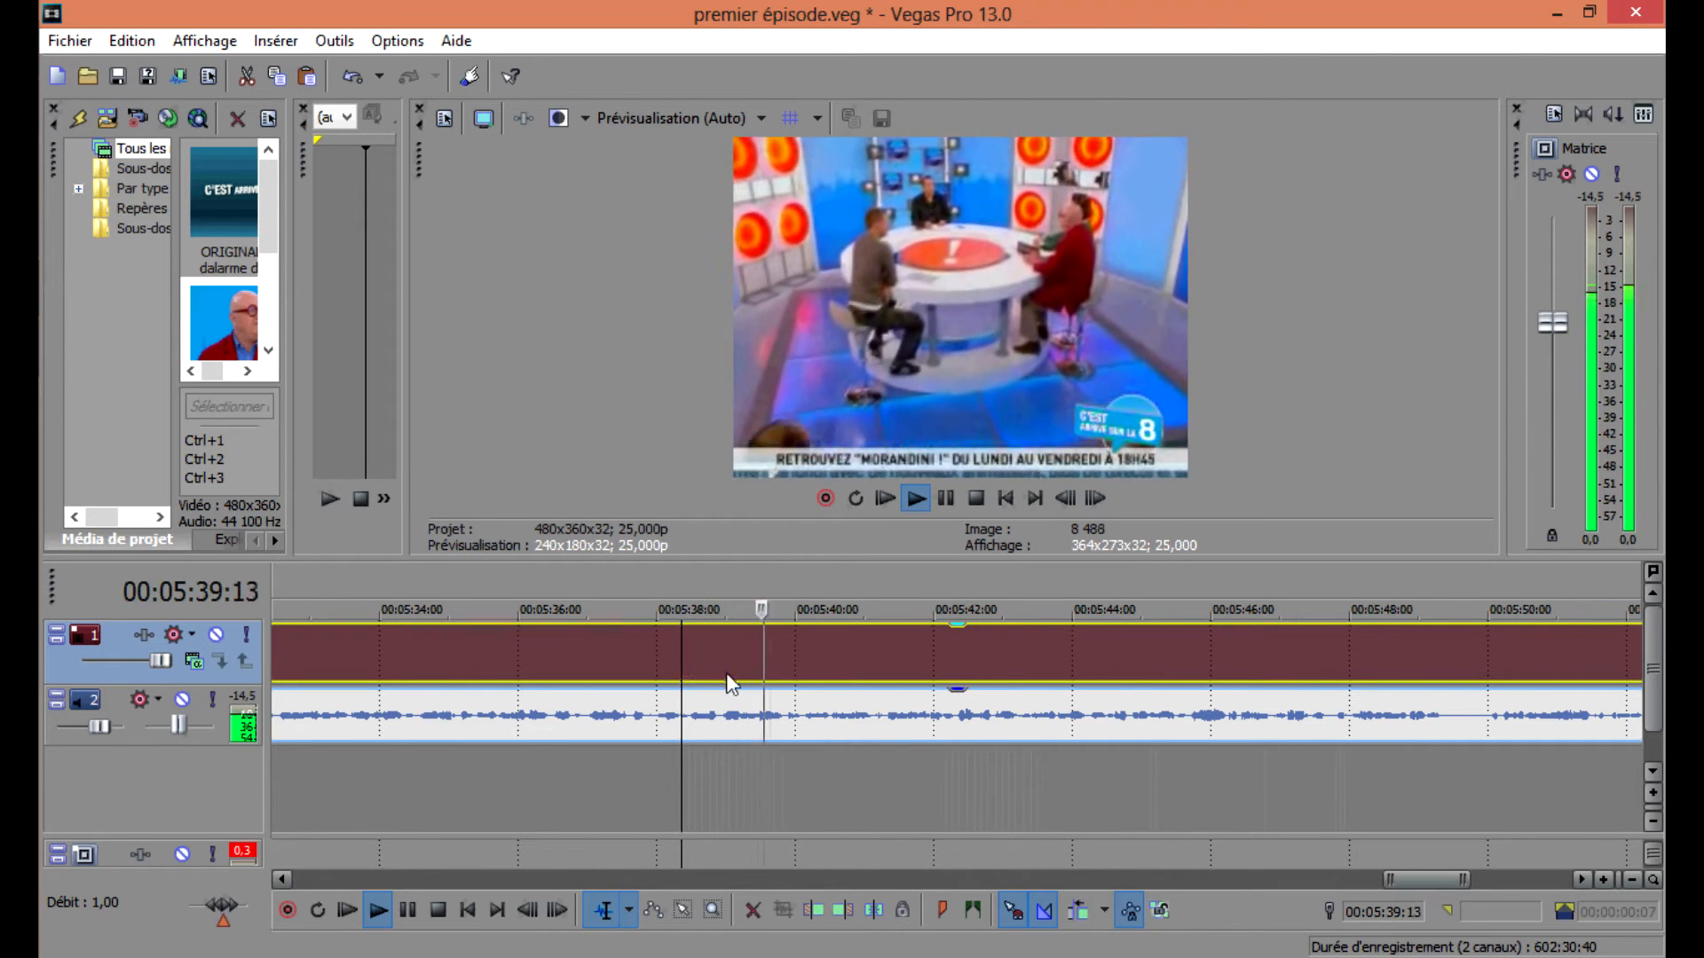
Split the clip at about 00:05:37:06 to isolate another short segment of the bald man speaking.
left_click(538, 658)
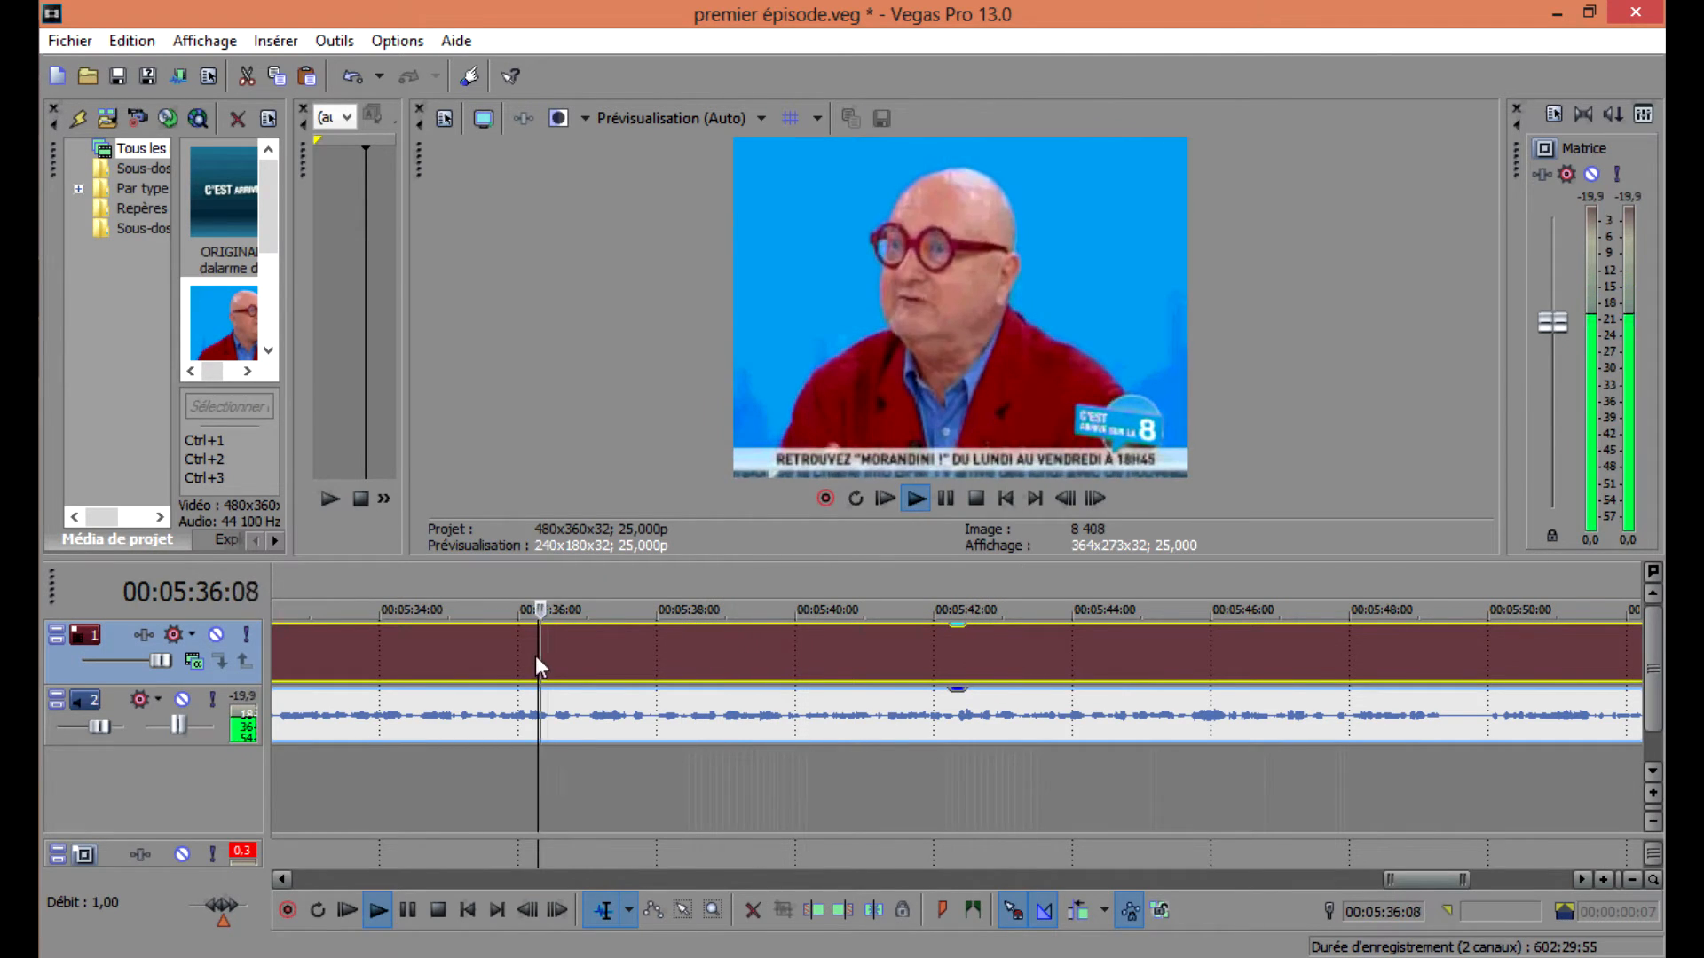
key("space")
left_click(588, 664)
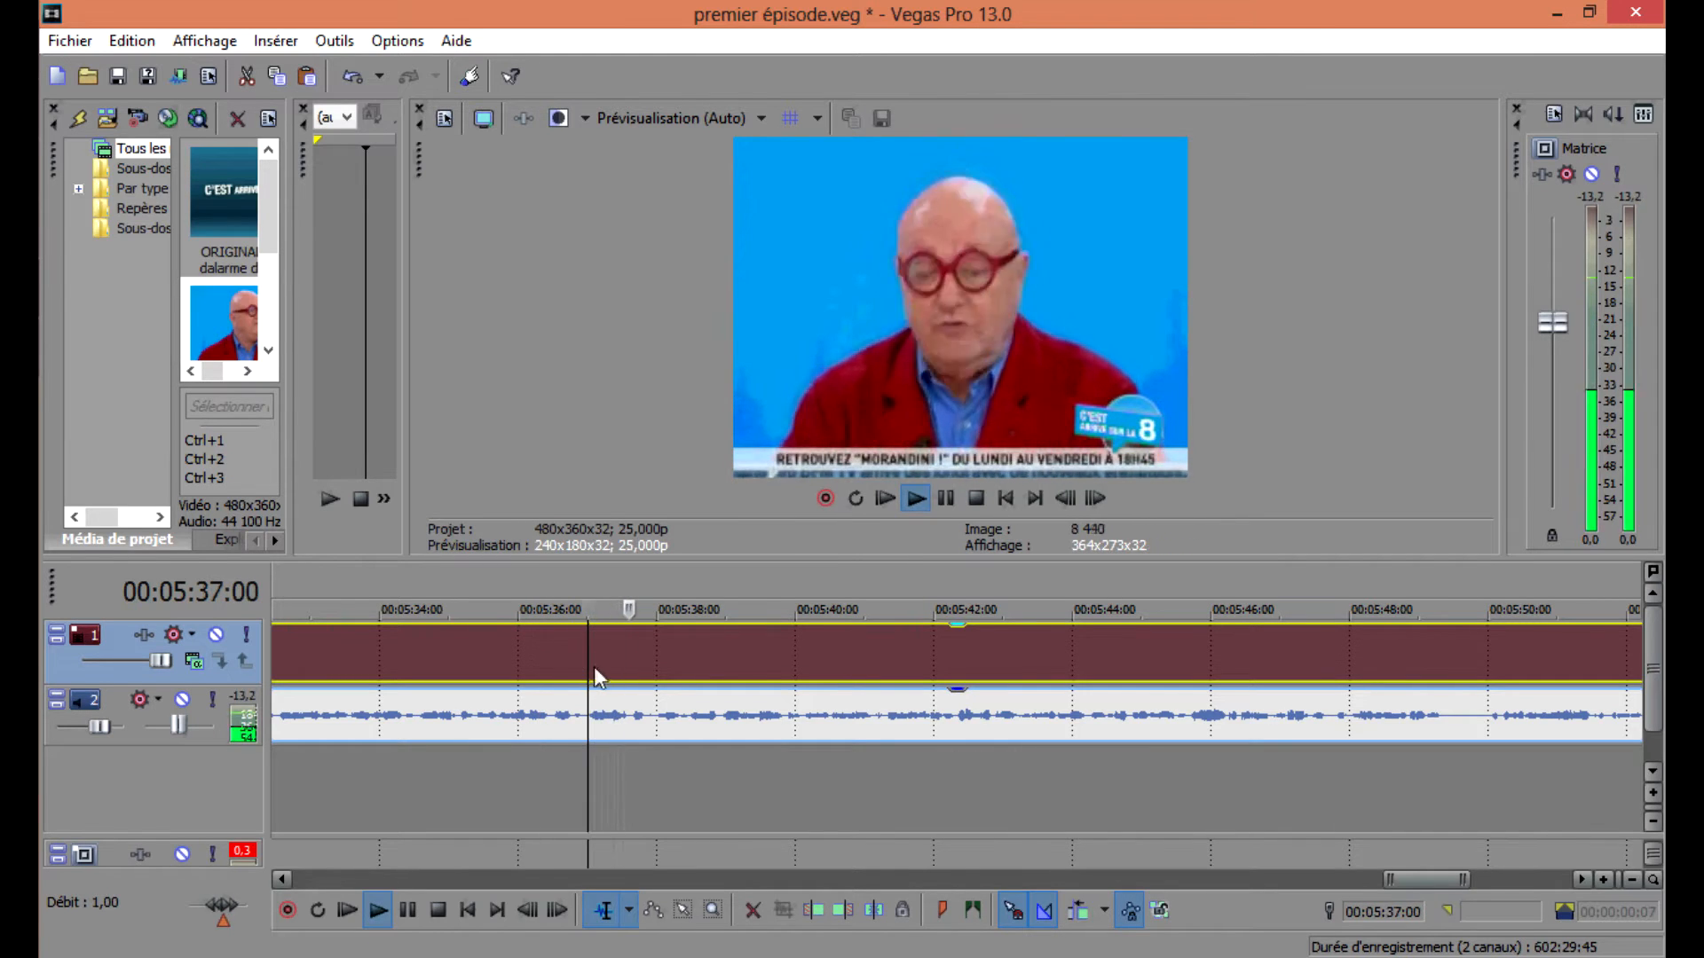
key("space")
key("space")
key("s")
scroll(901, 699, "up", 3)
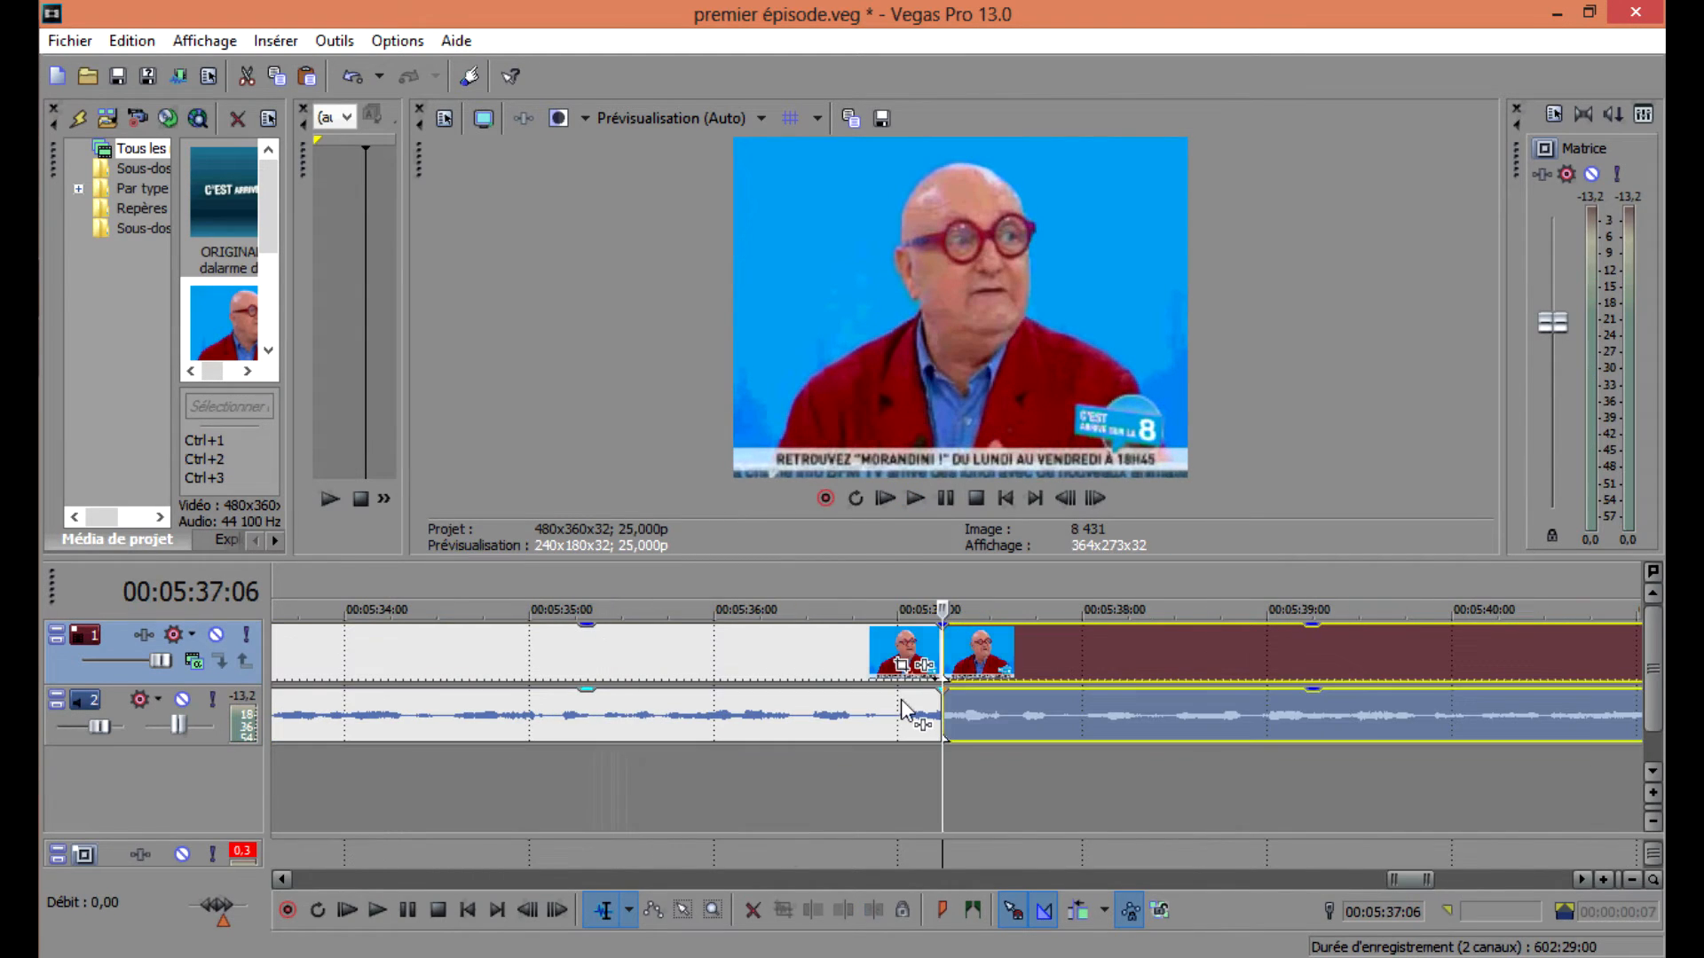
left_click(965, 659)
left_click(944, 659)
key("space")
key("space")
left_click(989, 656)
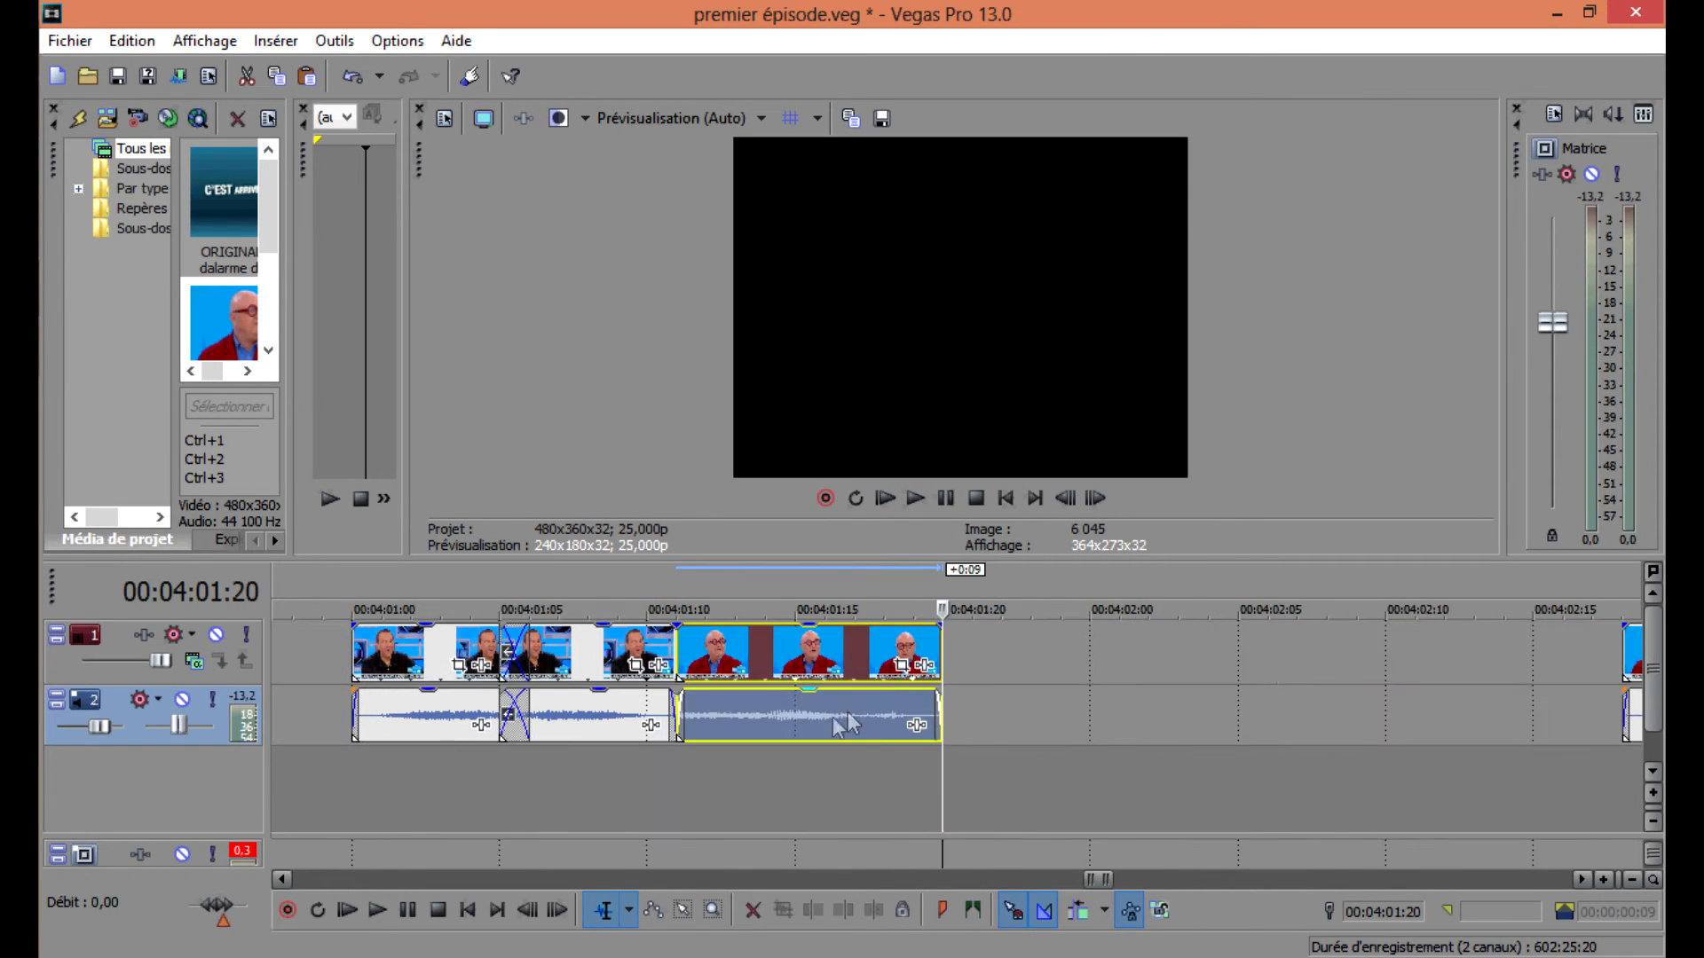
double_click(833, 719)
key("space")
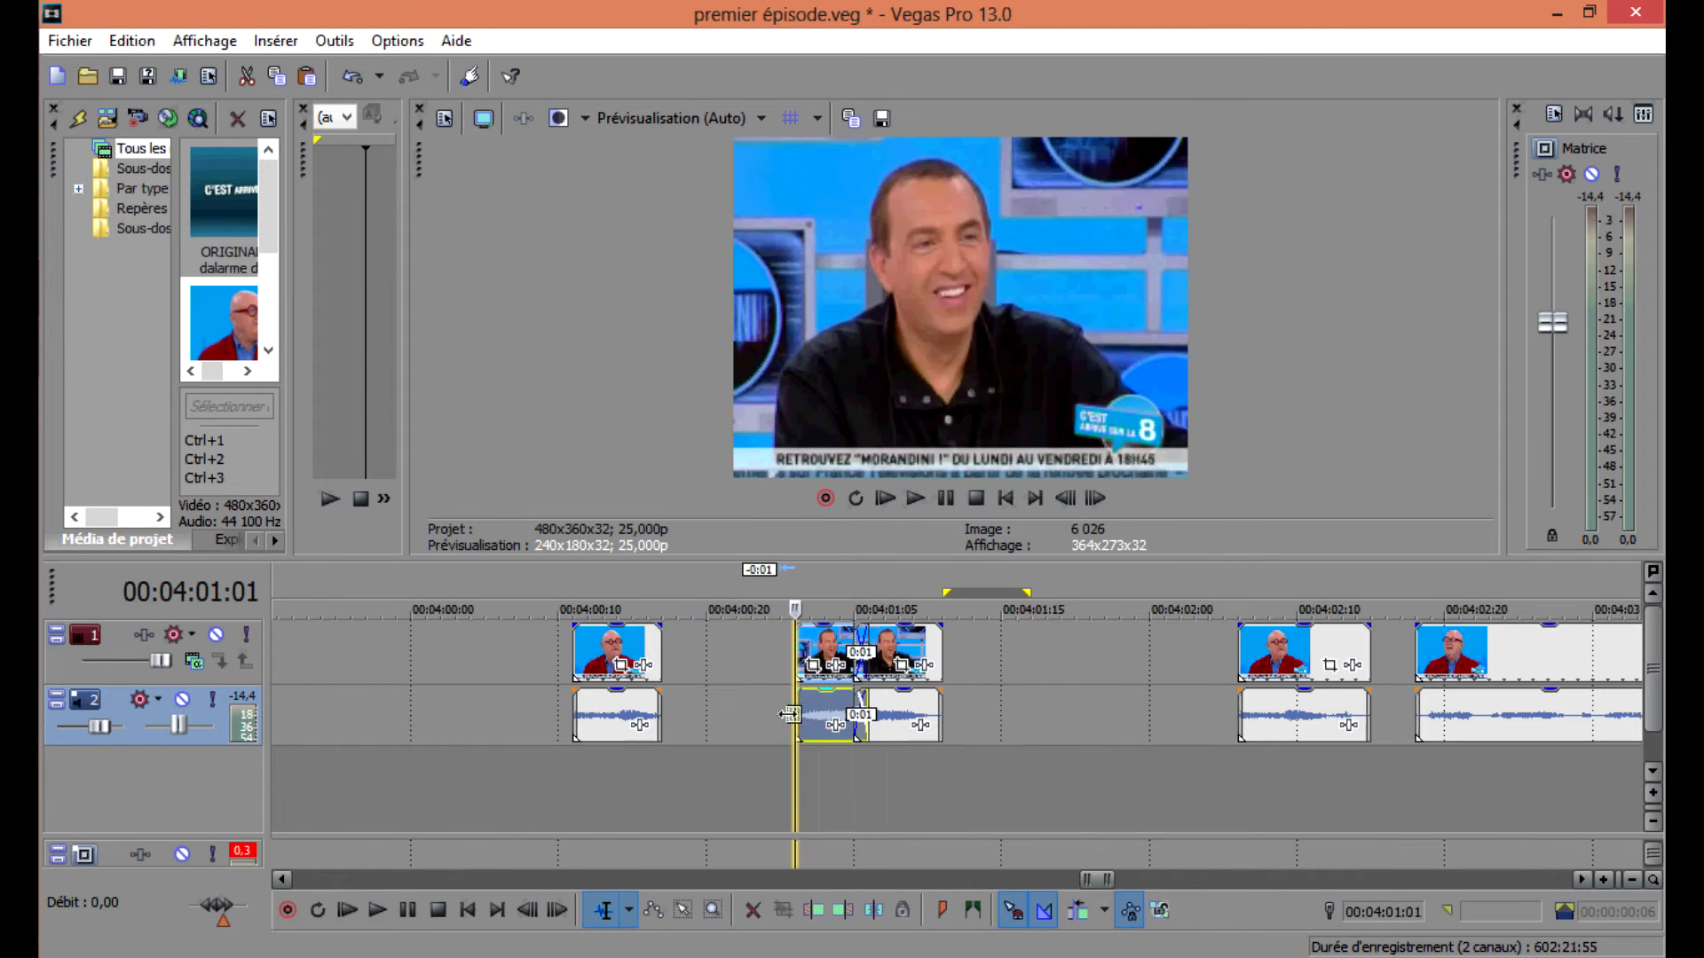
Place the new segment just before the reversed pair and nudge it into position, previewing the sequence.
left_click_drag(609, 715, 742, 715)
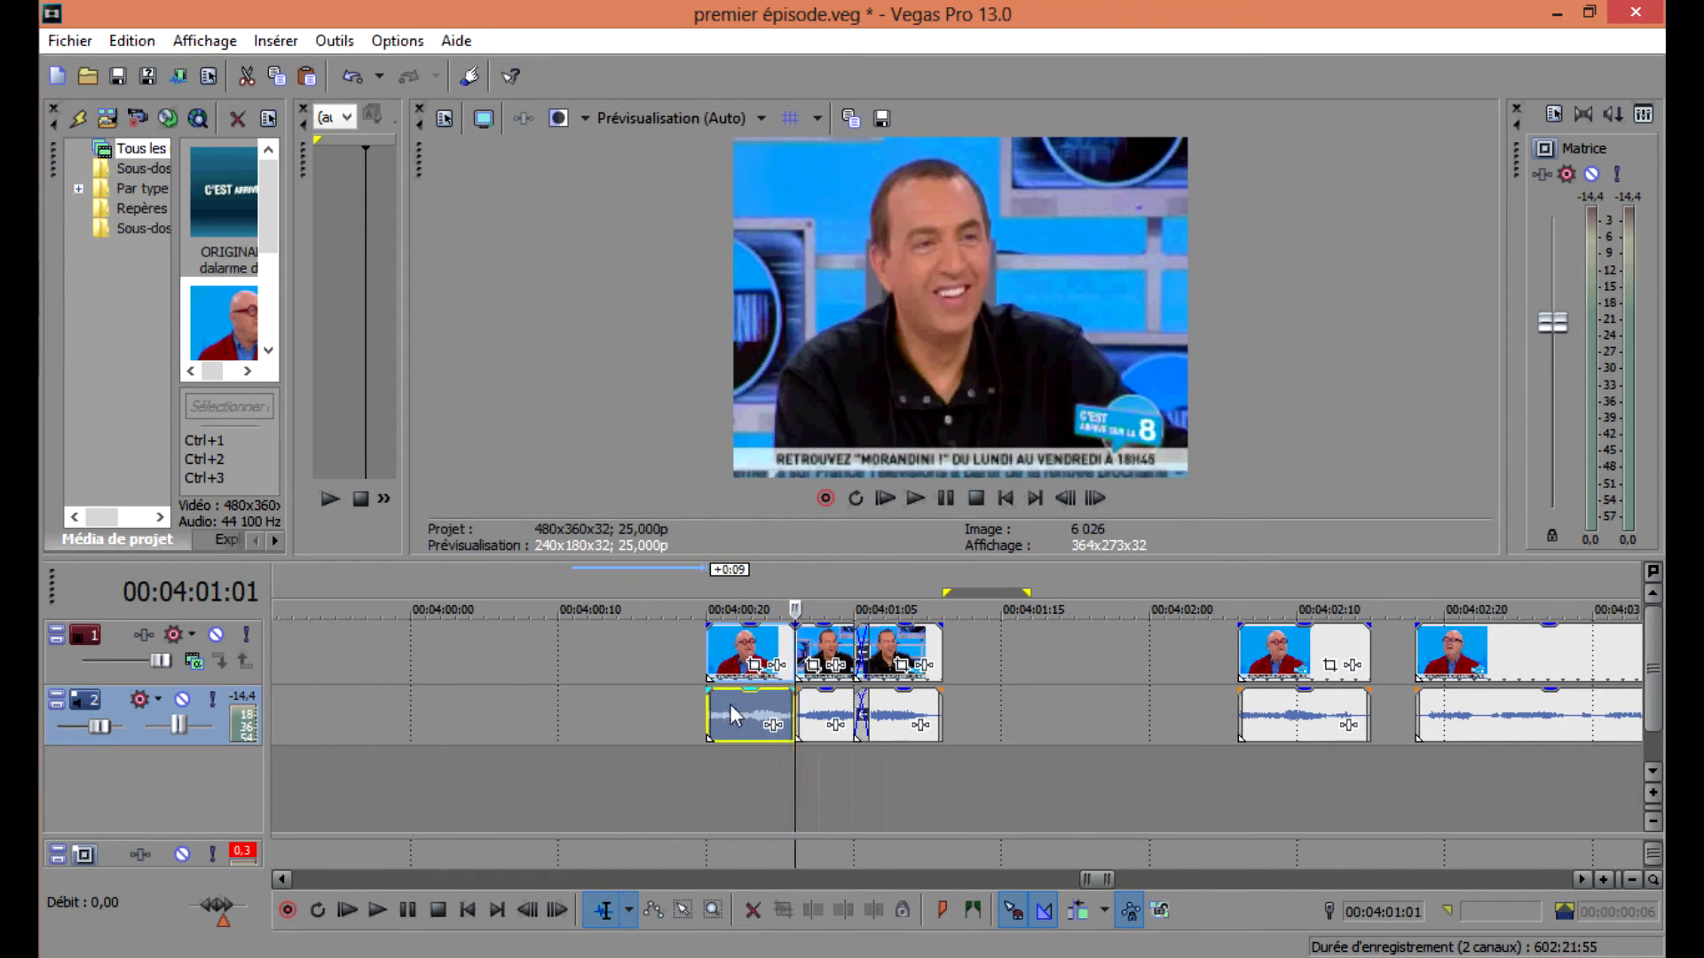
left_click(728, 710)
left_click(709, 713)
key("space")
key("space")
scroll(731, 712, "up", 1)
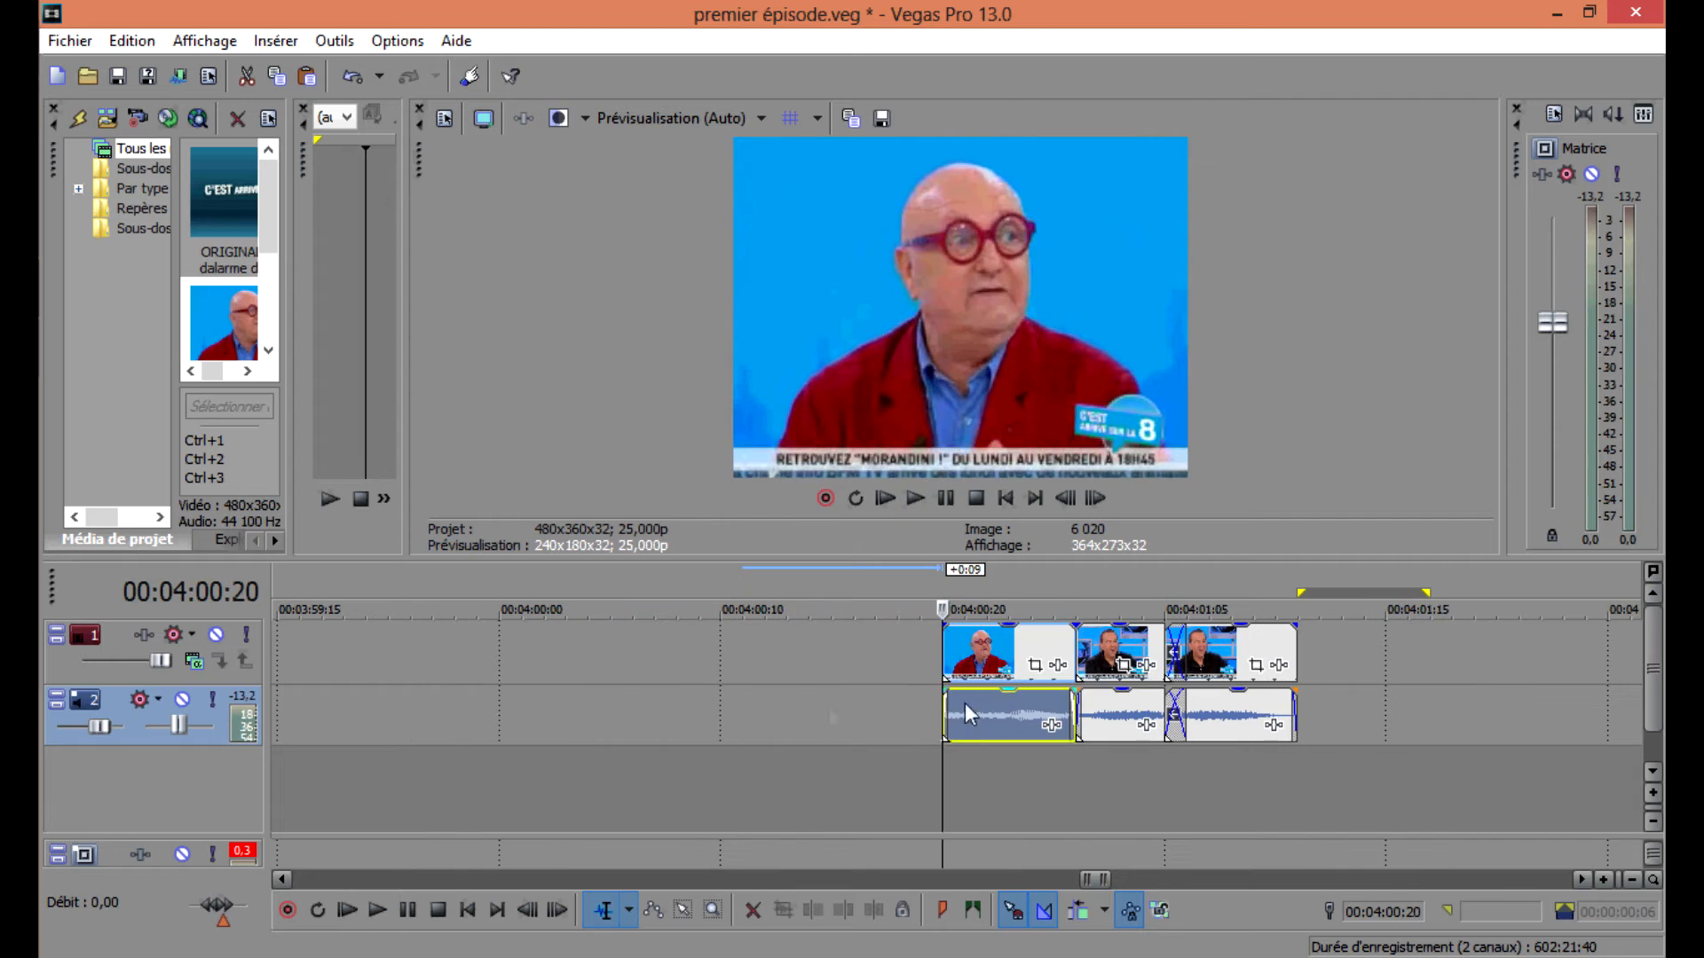
left_click_drag(1003, 716, 1015, 716)
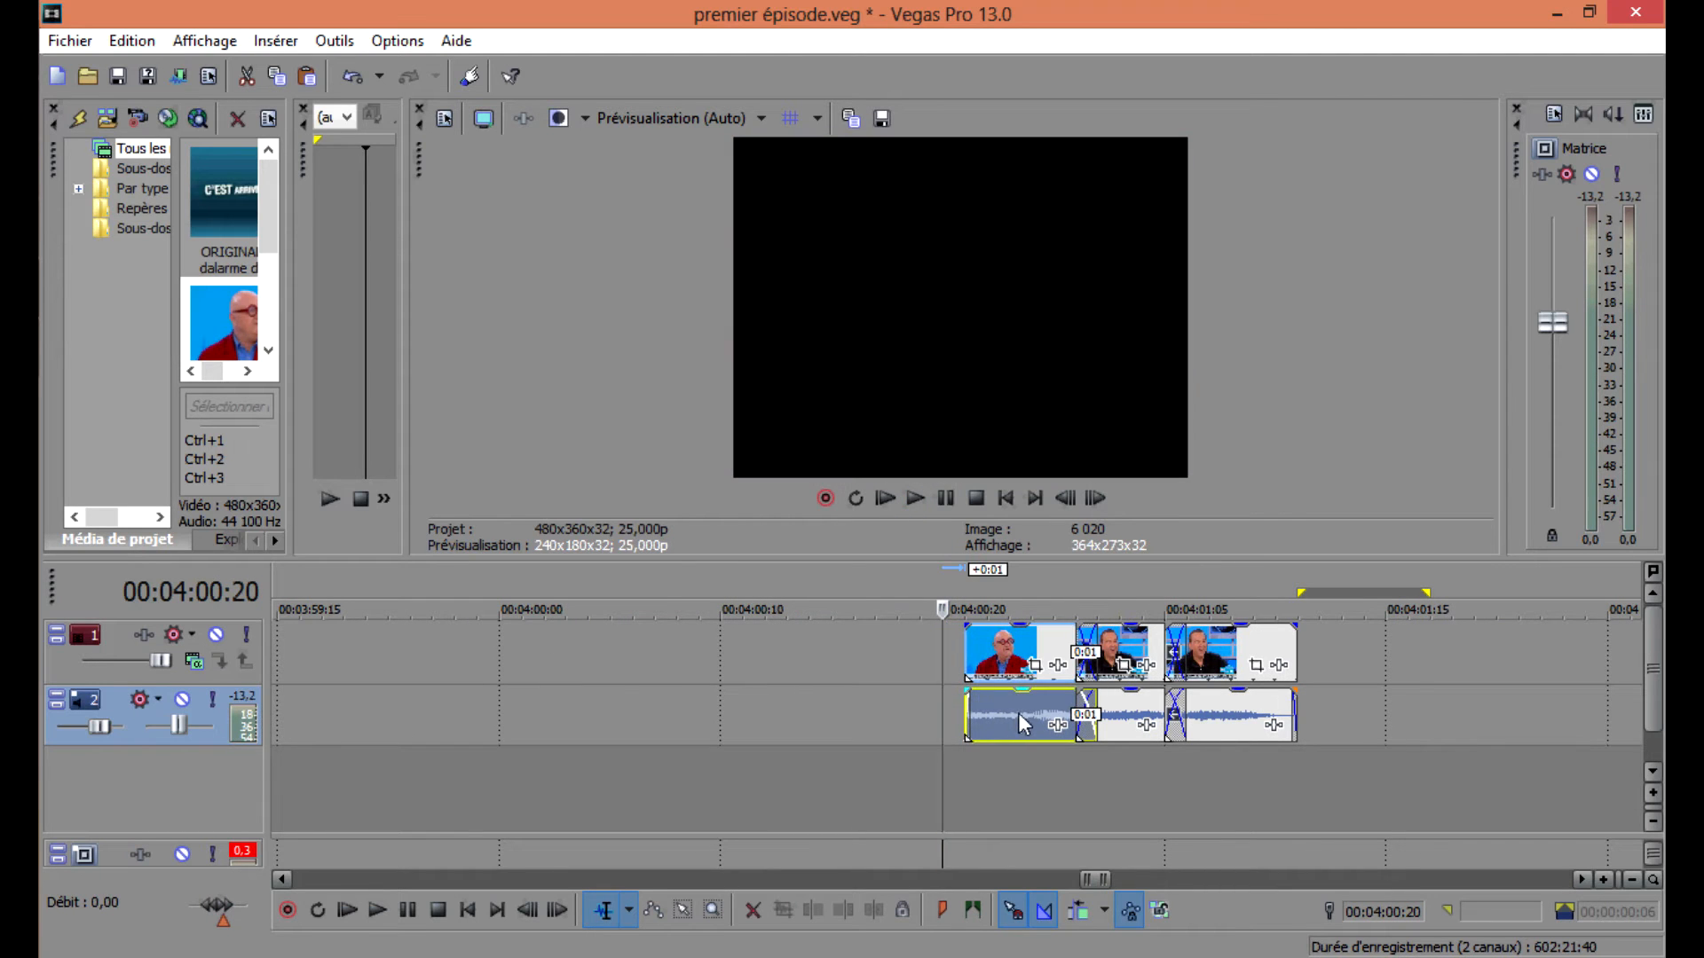
left_click(968, 707)
key("space")
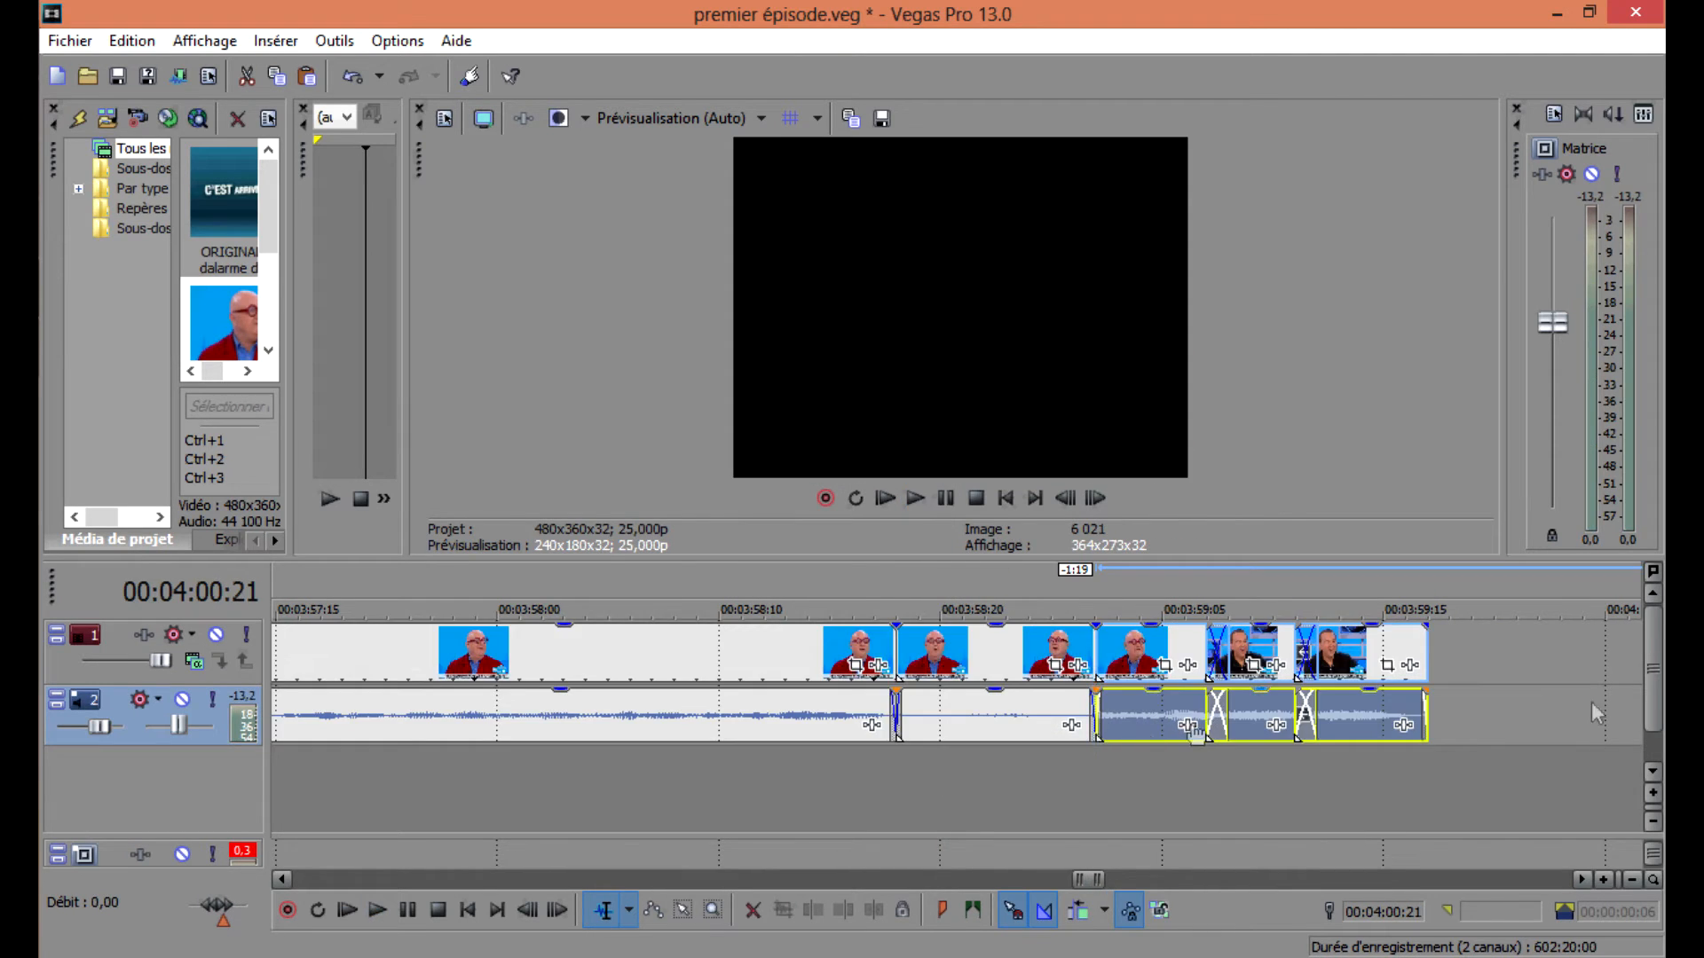
scroll(1586, 701, "down", 2)
left_click(1154, 714)
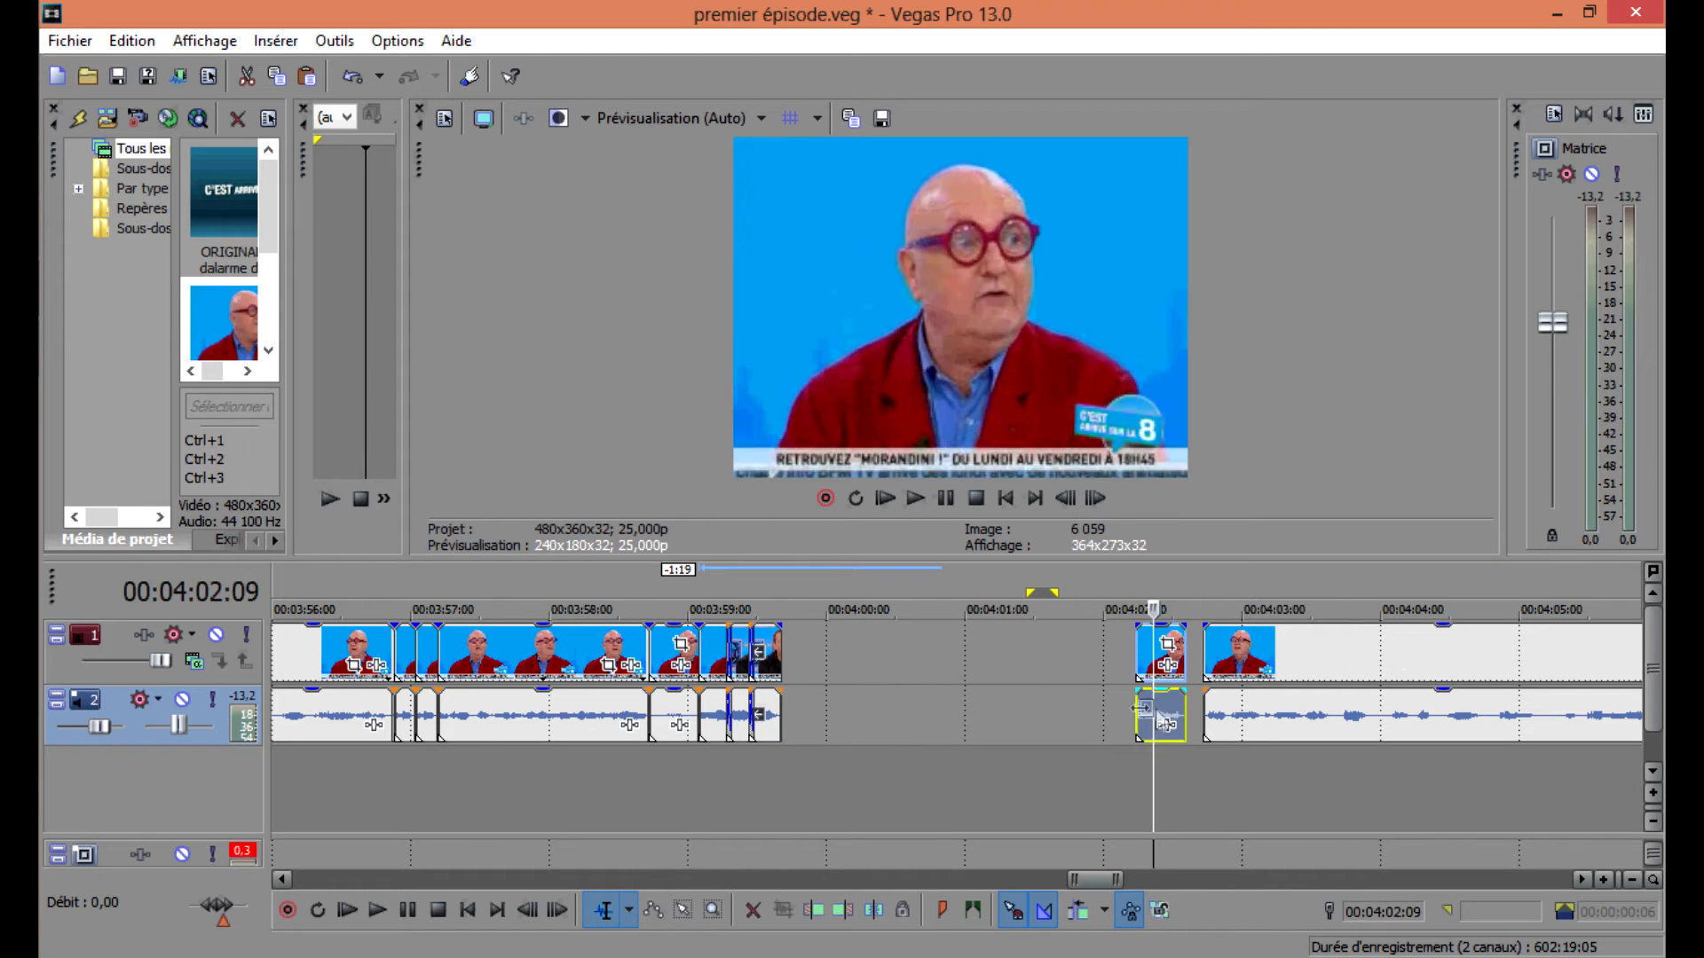
Import the saucisse image from the poop subfolder and add it to the timeline on a new video track.
key("ctrl+i")
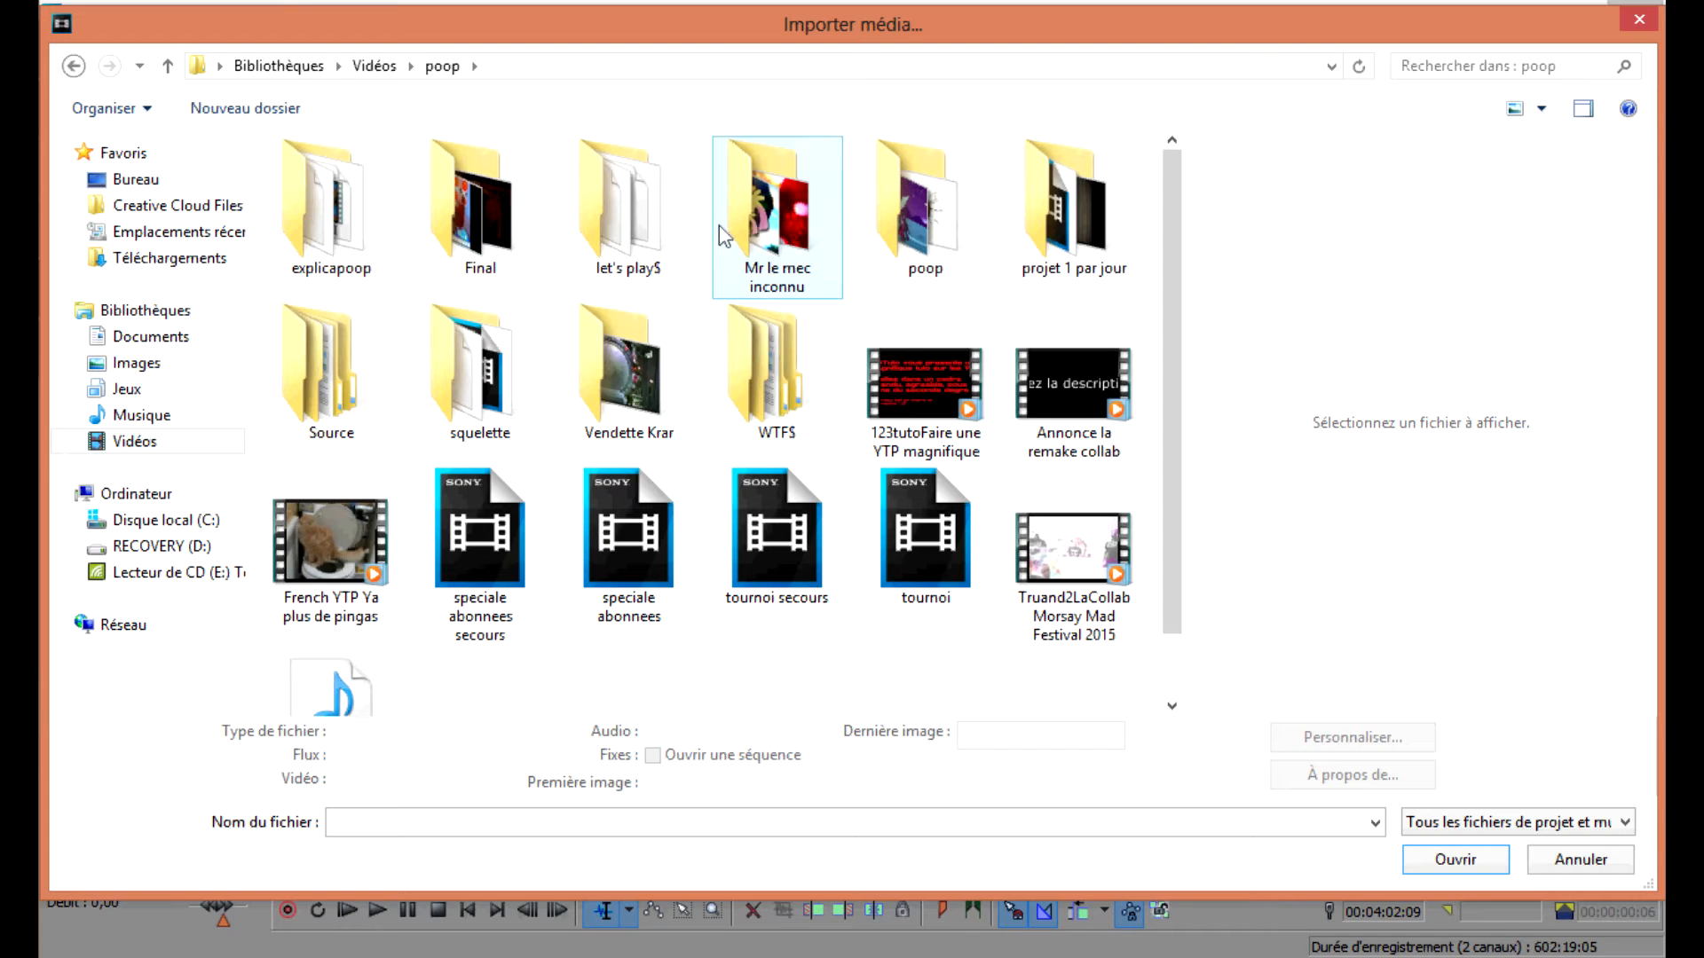
double_click(914, 200)
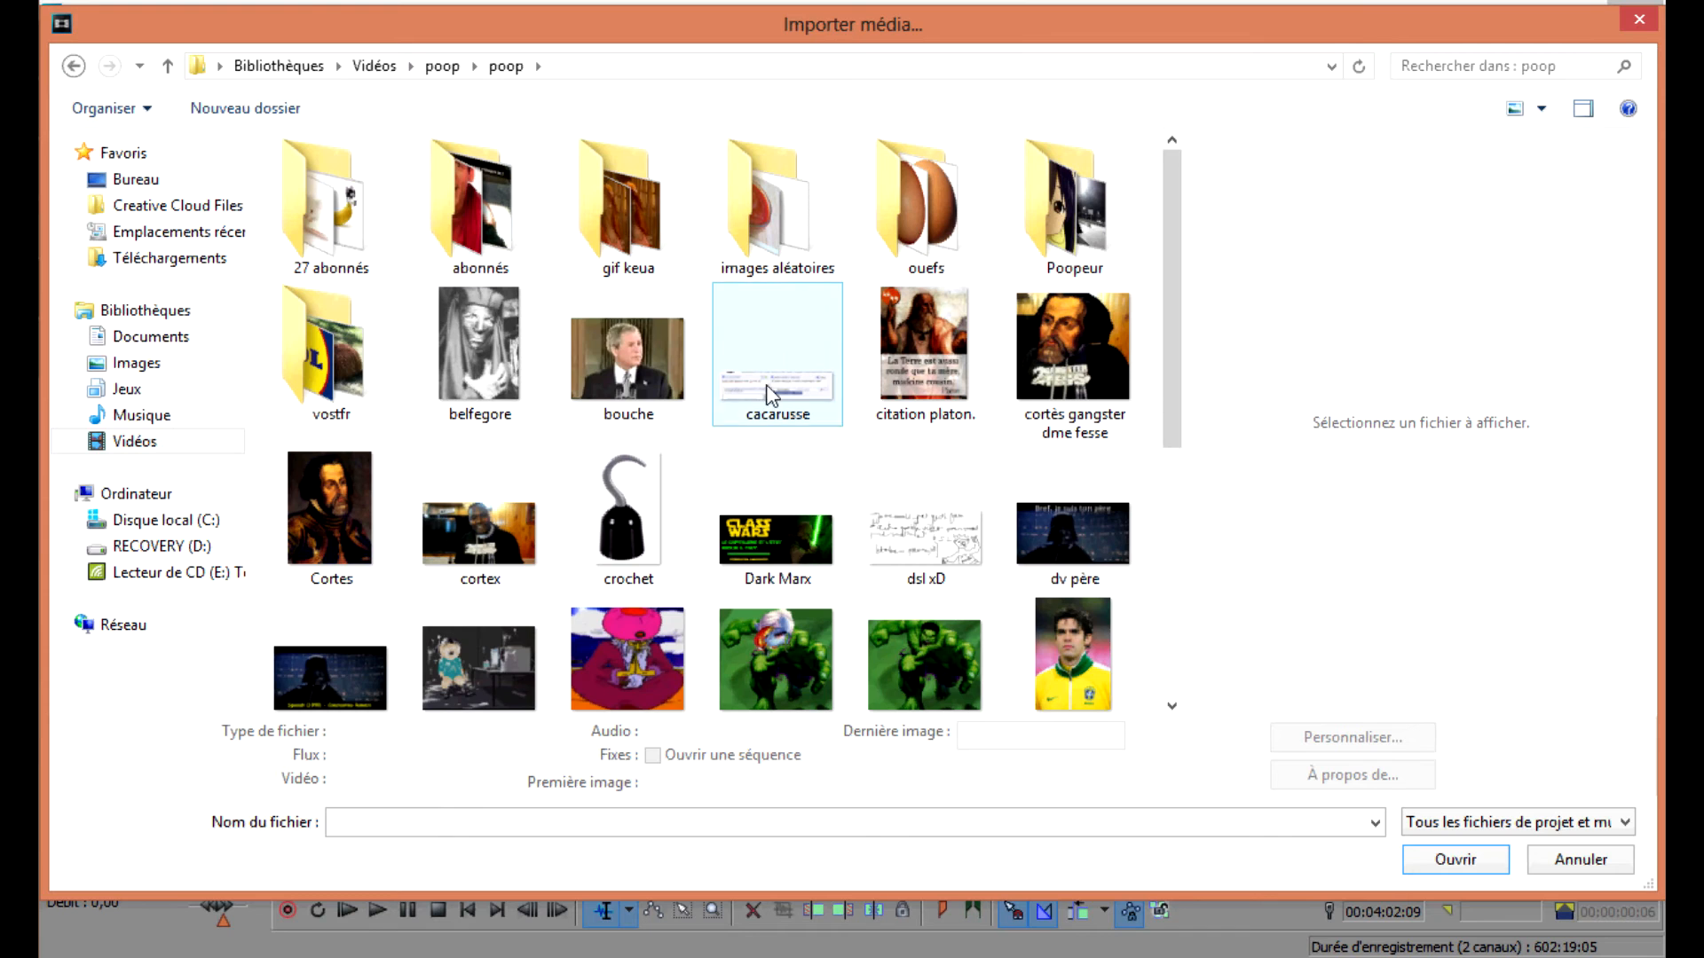
left_click(769, 391)
scroll(768, 393, "down", 5)
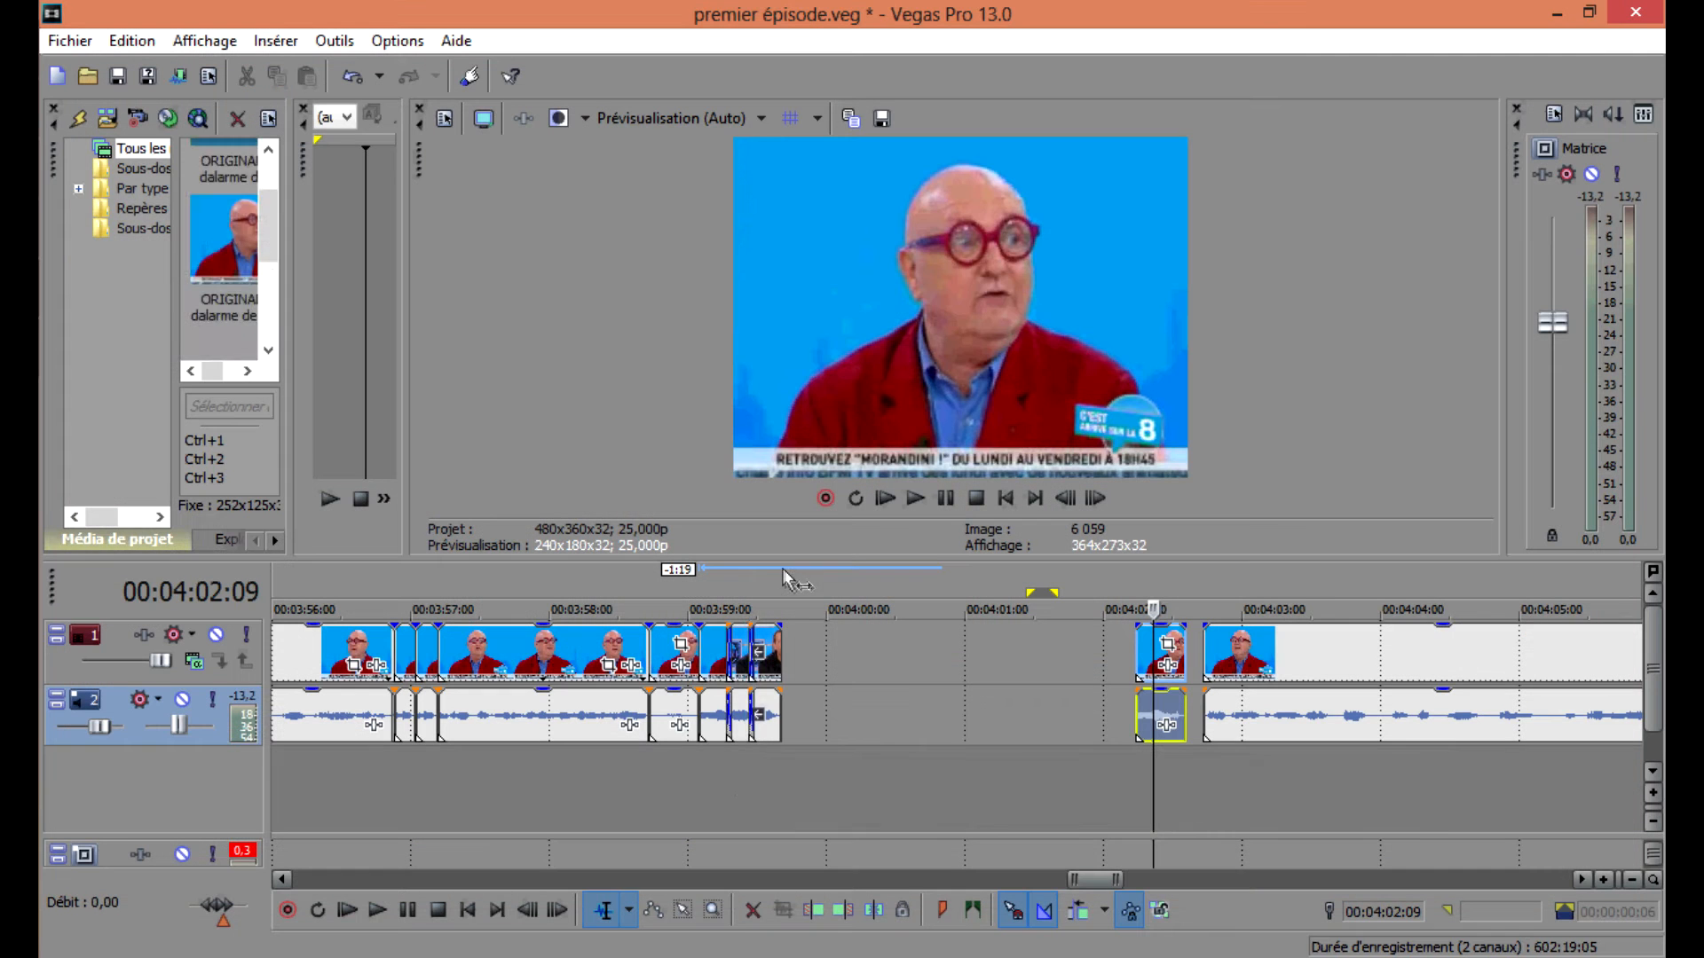
left_click_drag(784, 576, 921, 791)
left_click_drag(719, 648, 721, 780)
scroll(989, 697, "down", 3)
left_click(949, 697)
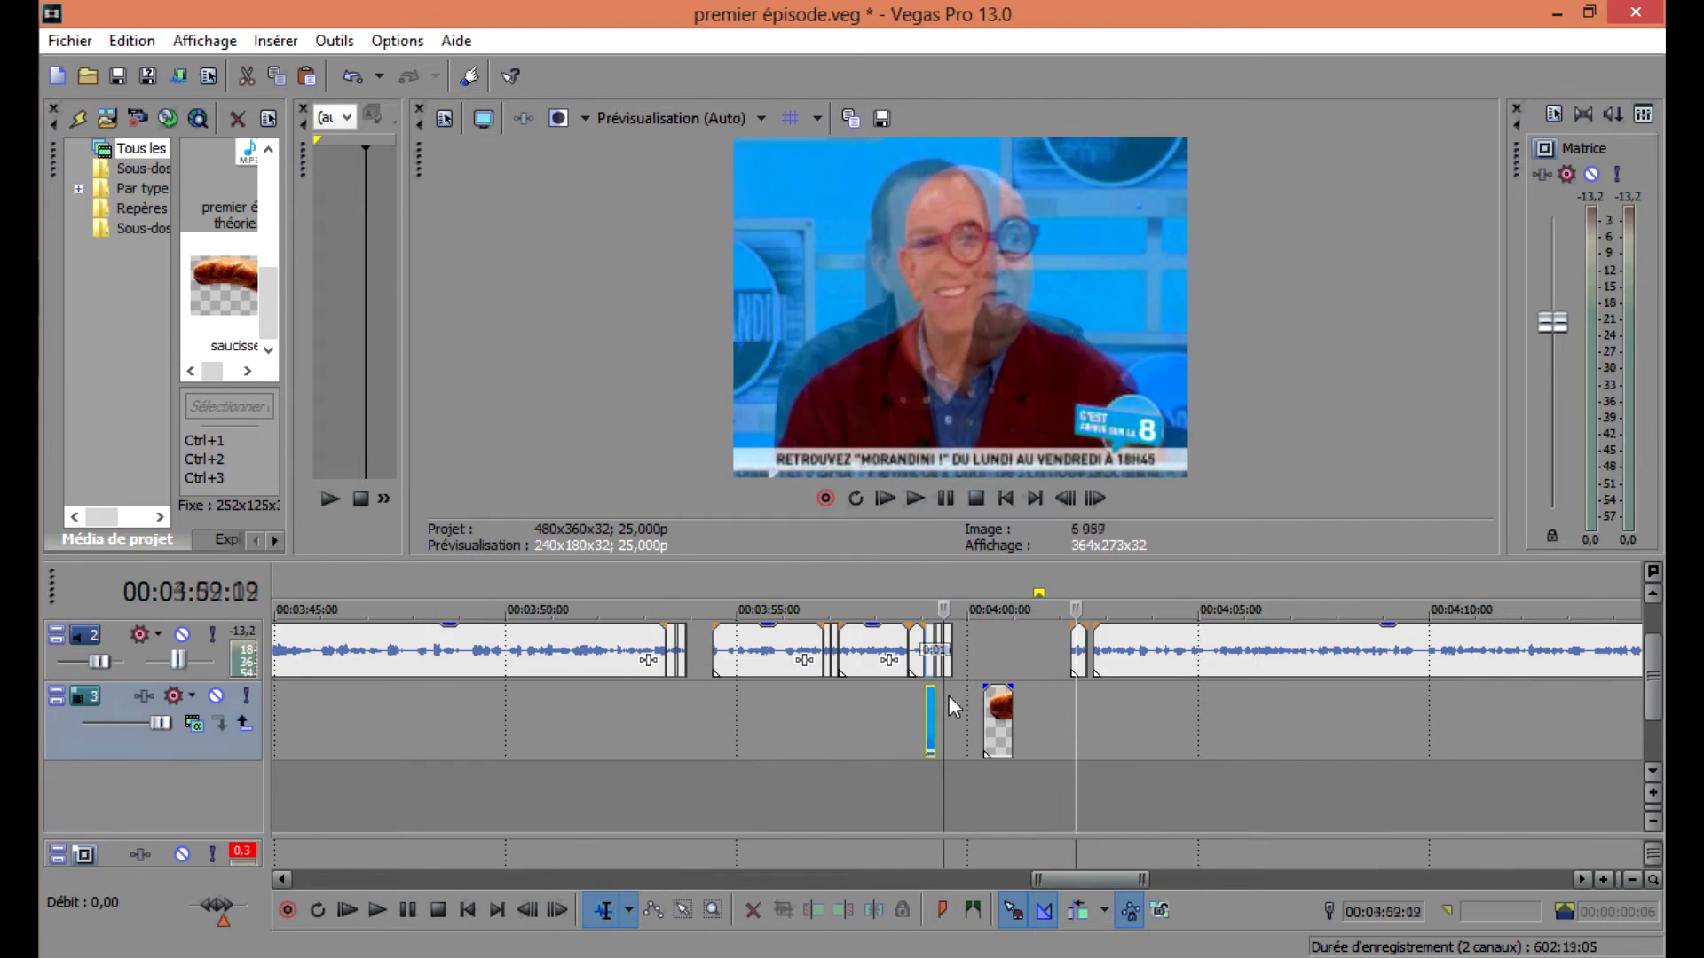
Move the stutter video segments down to the third track and put the saucisse image on the first track above them.
scroll(950, 695, "down", 2)
scroll(966, 695, "up", 6)
left_click_drag(930, 656, 932, 780)
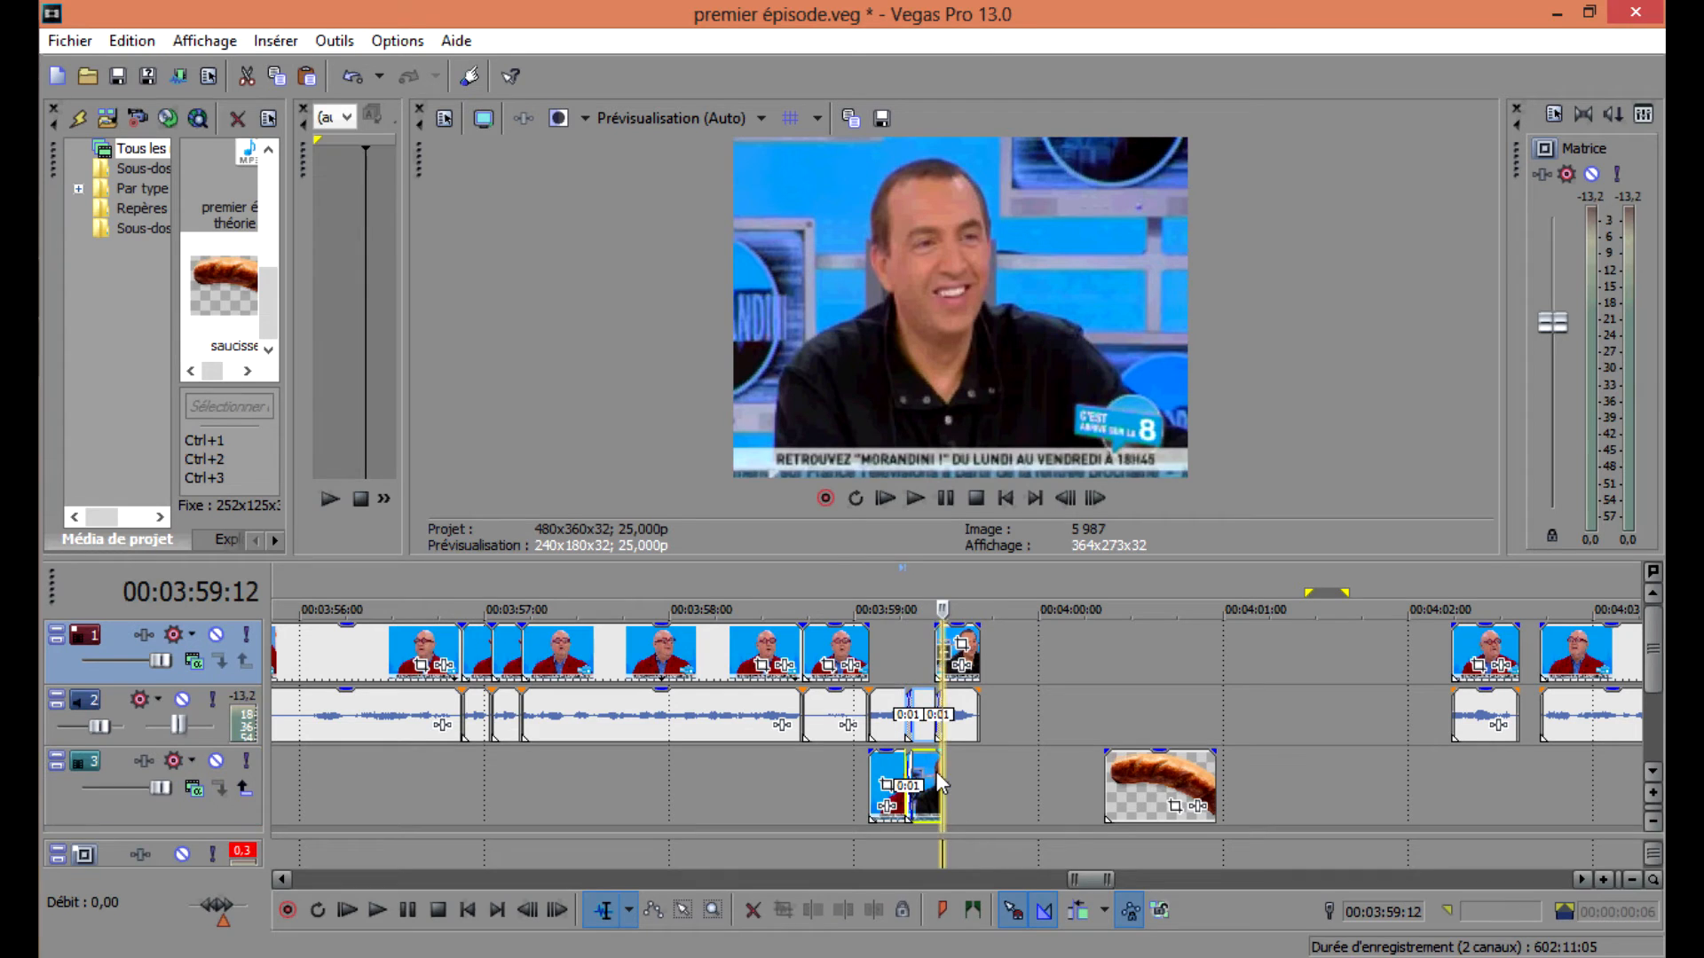
left_click_drag(955, 661, 945, 781)
left_click_drag(1141, 779, 905, 653)
In Pan/Crop, scale, rotate and position the saucisse image over the presenter's mouth, then close the window.
left_click(939, 666)
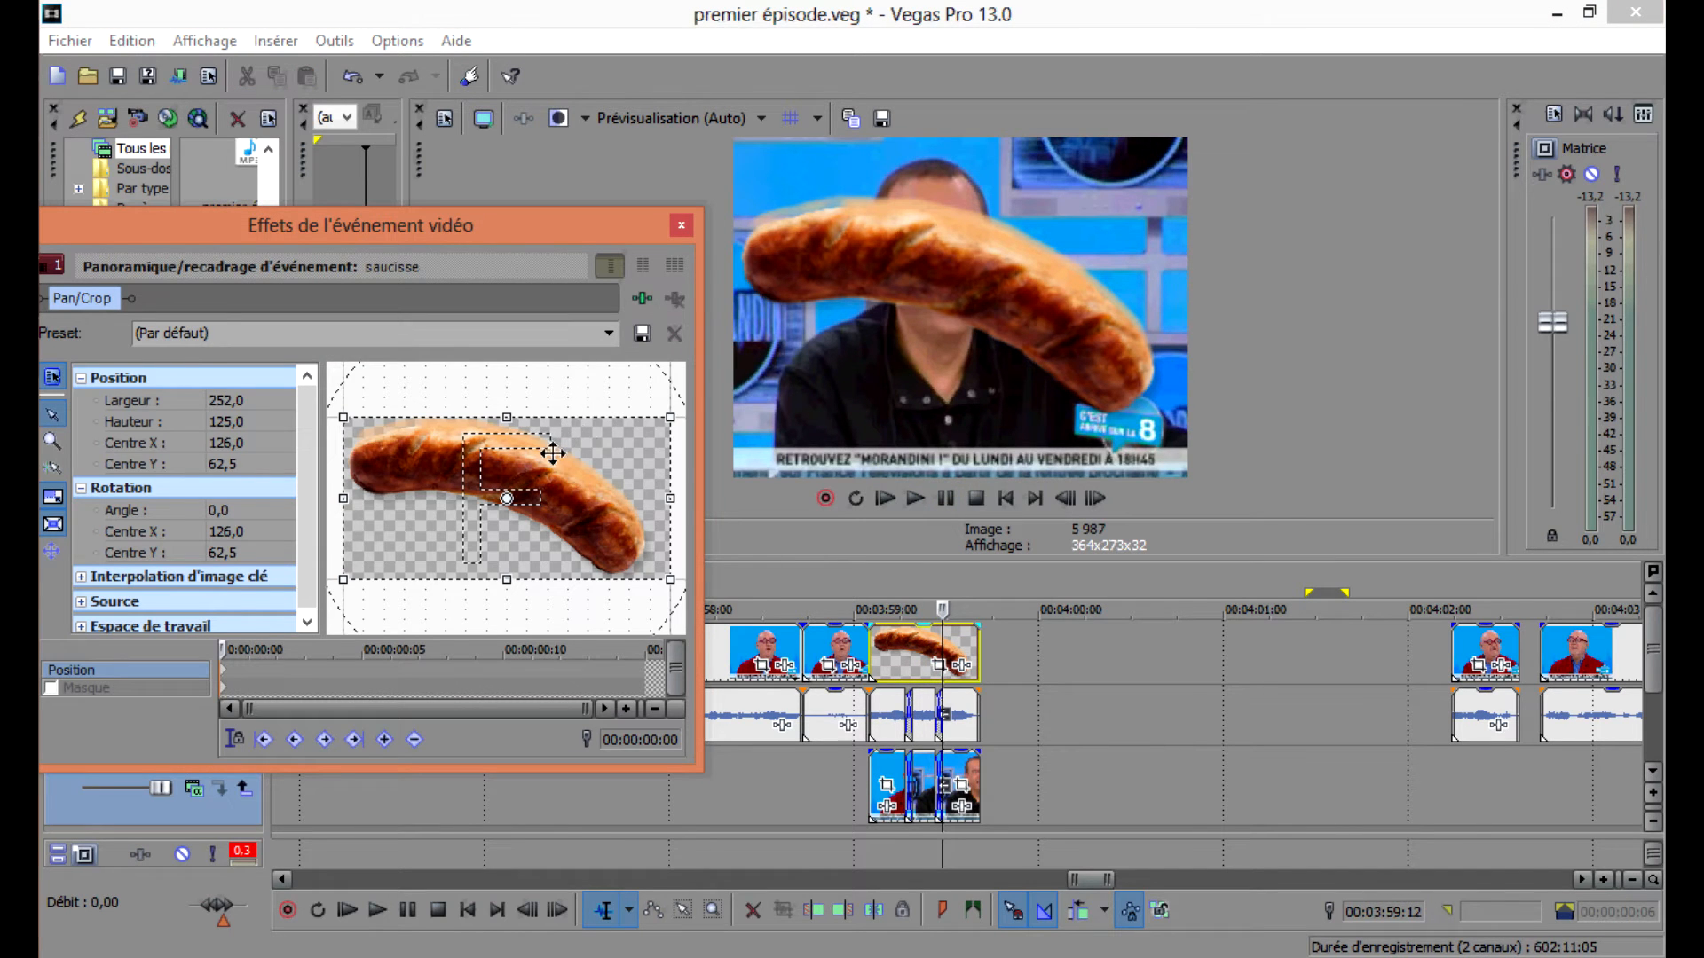
scroll(552, 454, "down", 3)
scroll(477, 485, "up", 3)
left_click_drag(392, 441, 348, 397)
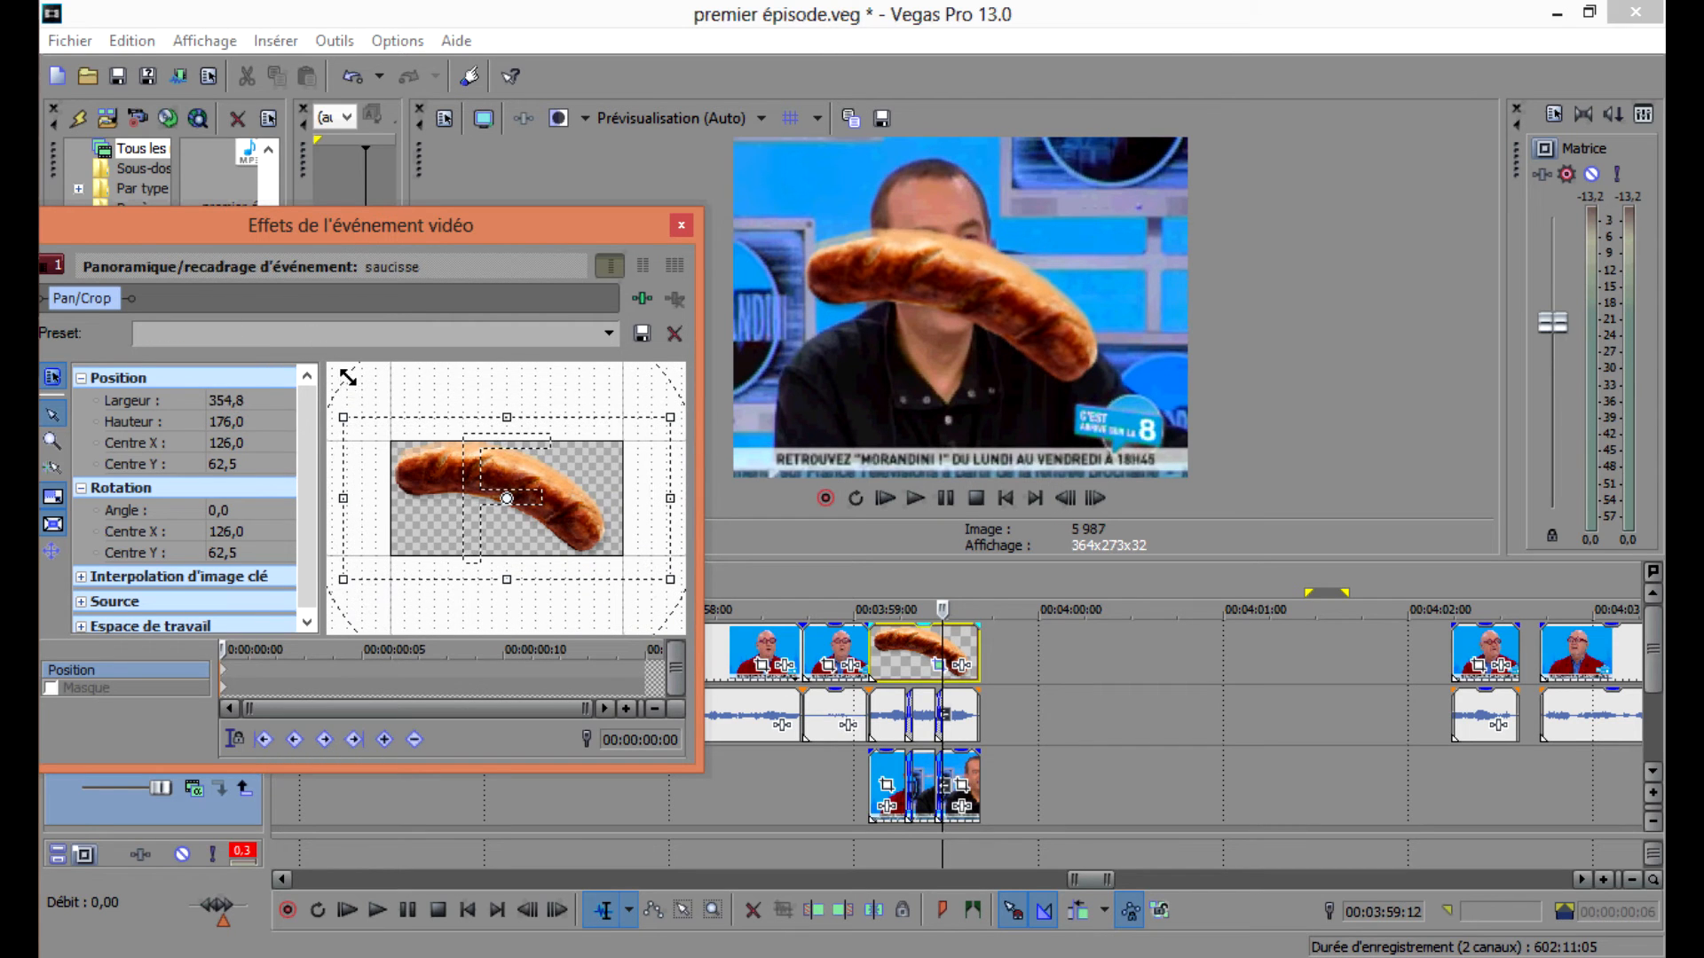
left_click_drag(513, 448, 519, 406)
scroll(519, 406, "down", 3)
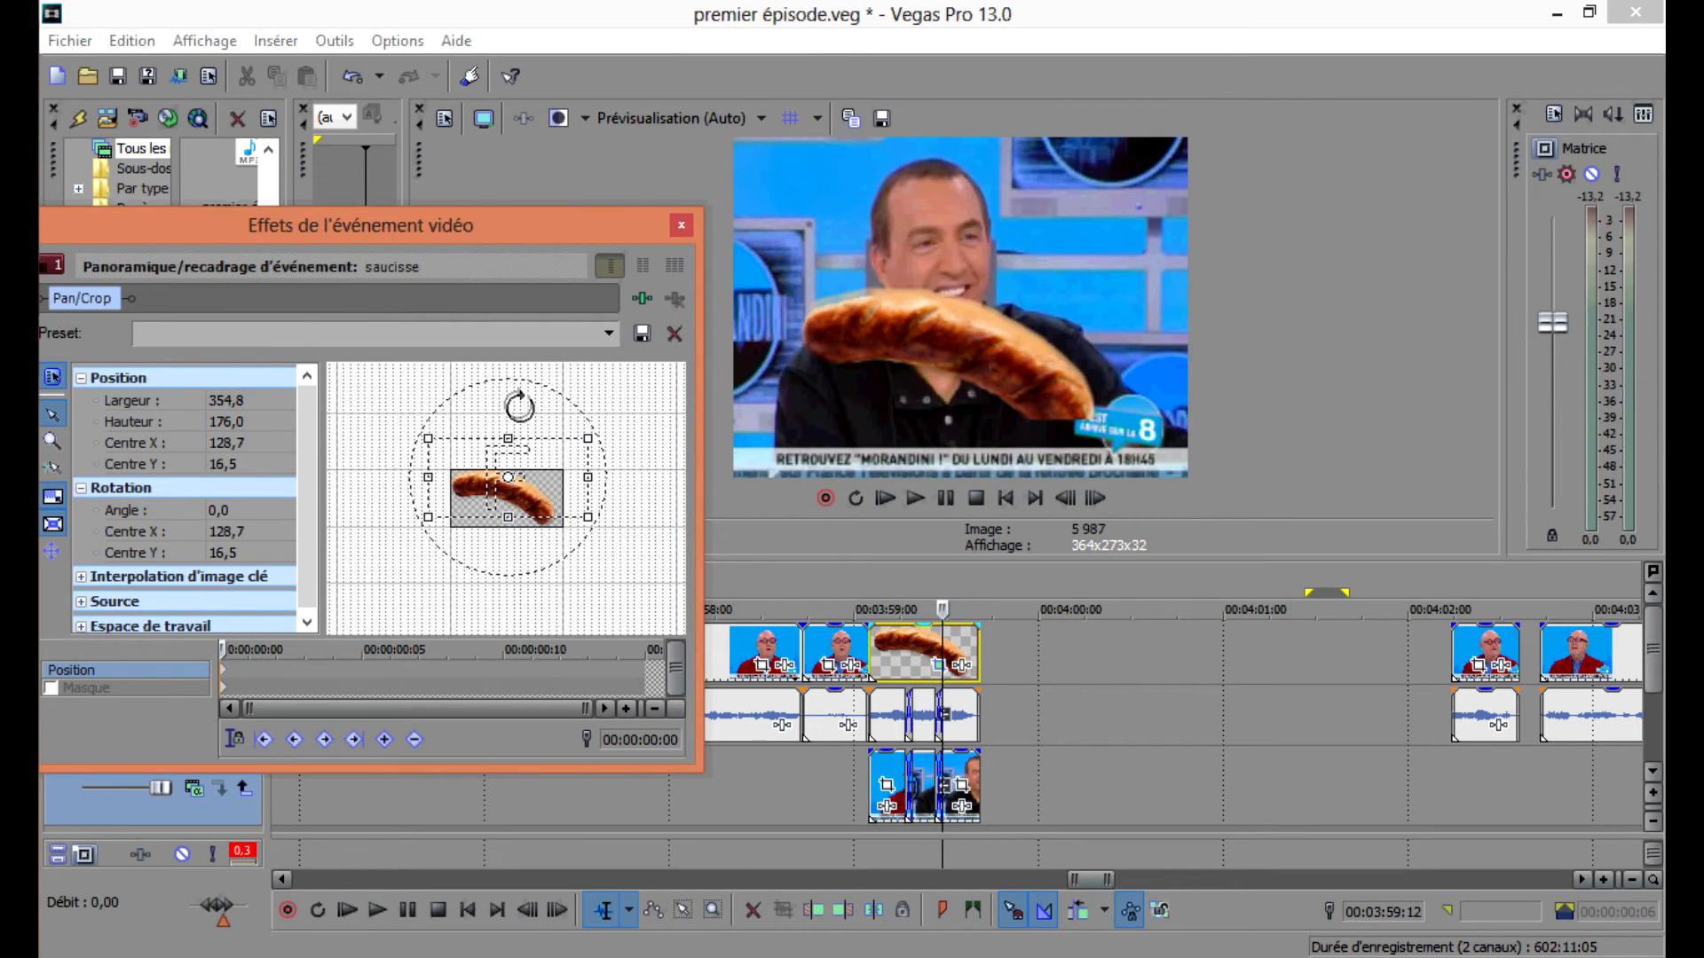
scroll(547, 456, "down", 4)
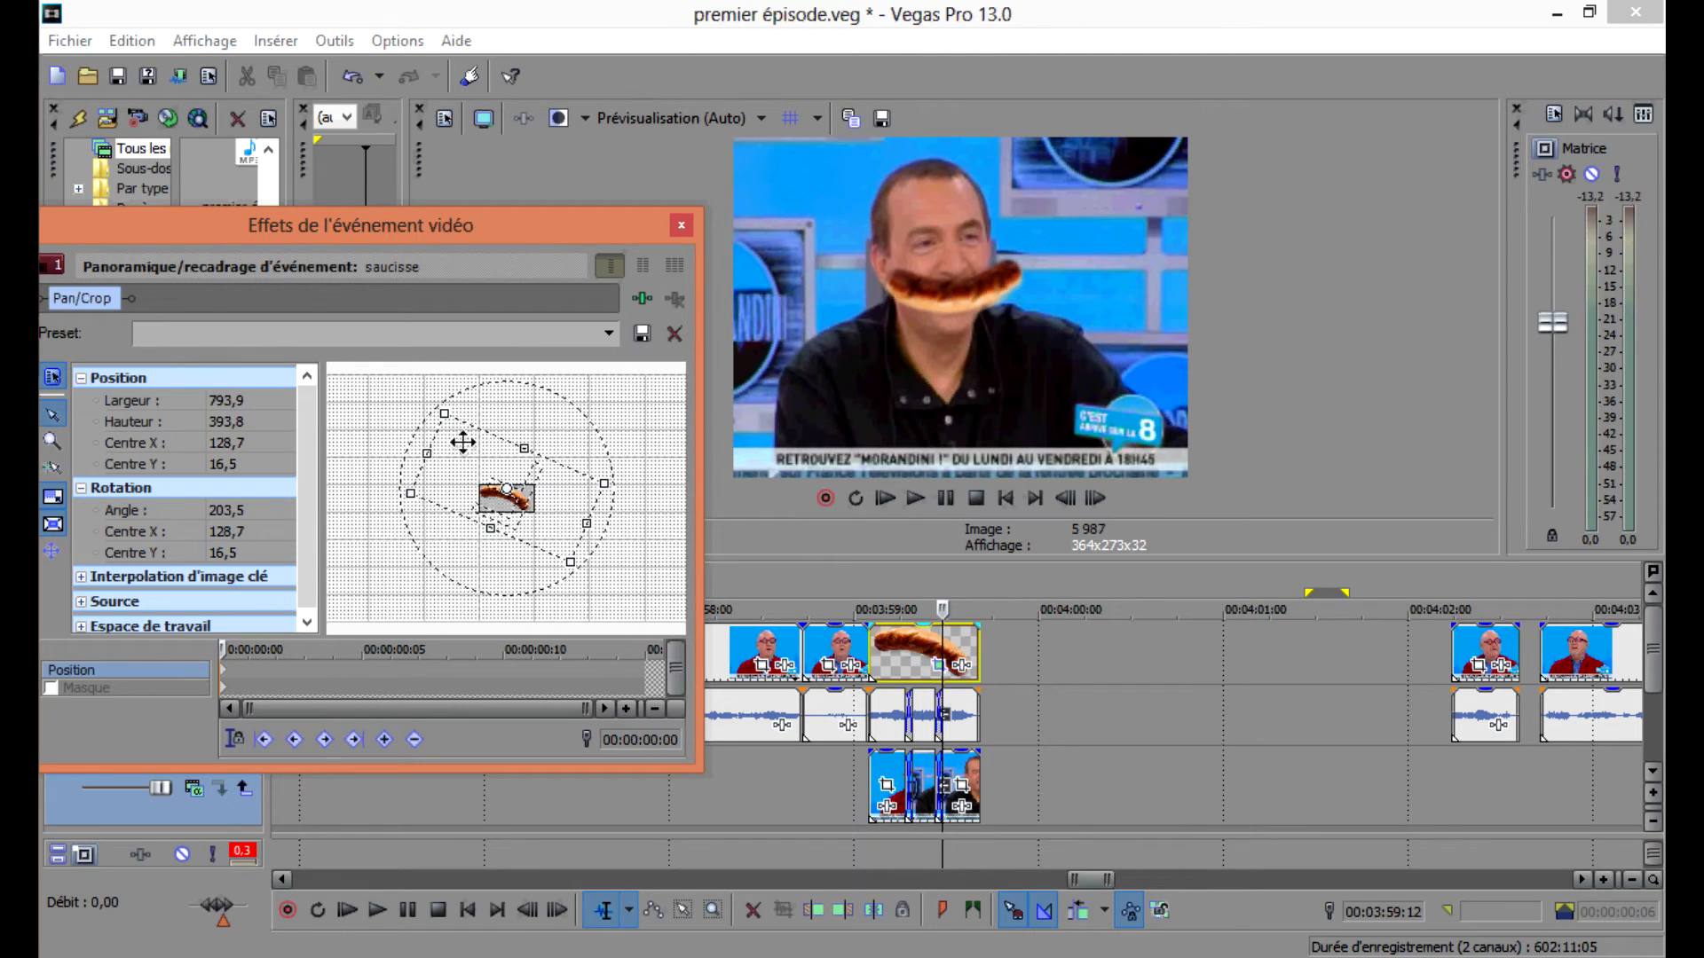
left_click_drag(444, 408, 421, 373)
left_click_drag(480, 473, 468, 464)
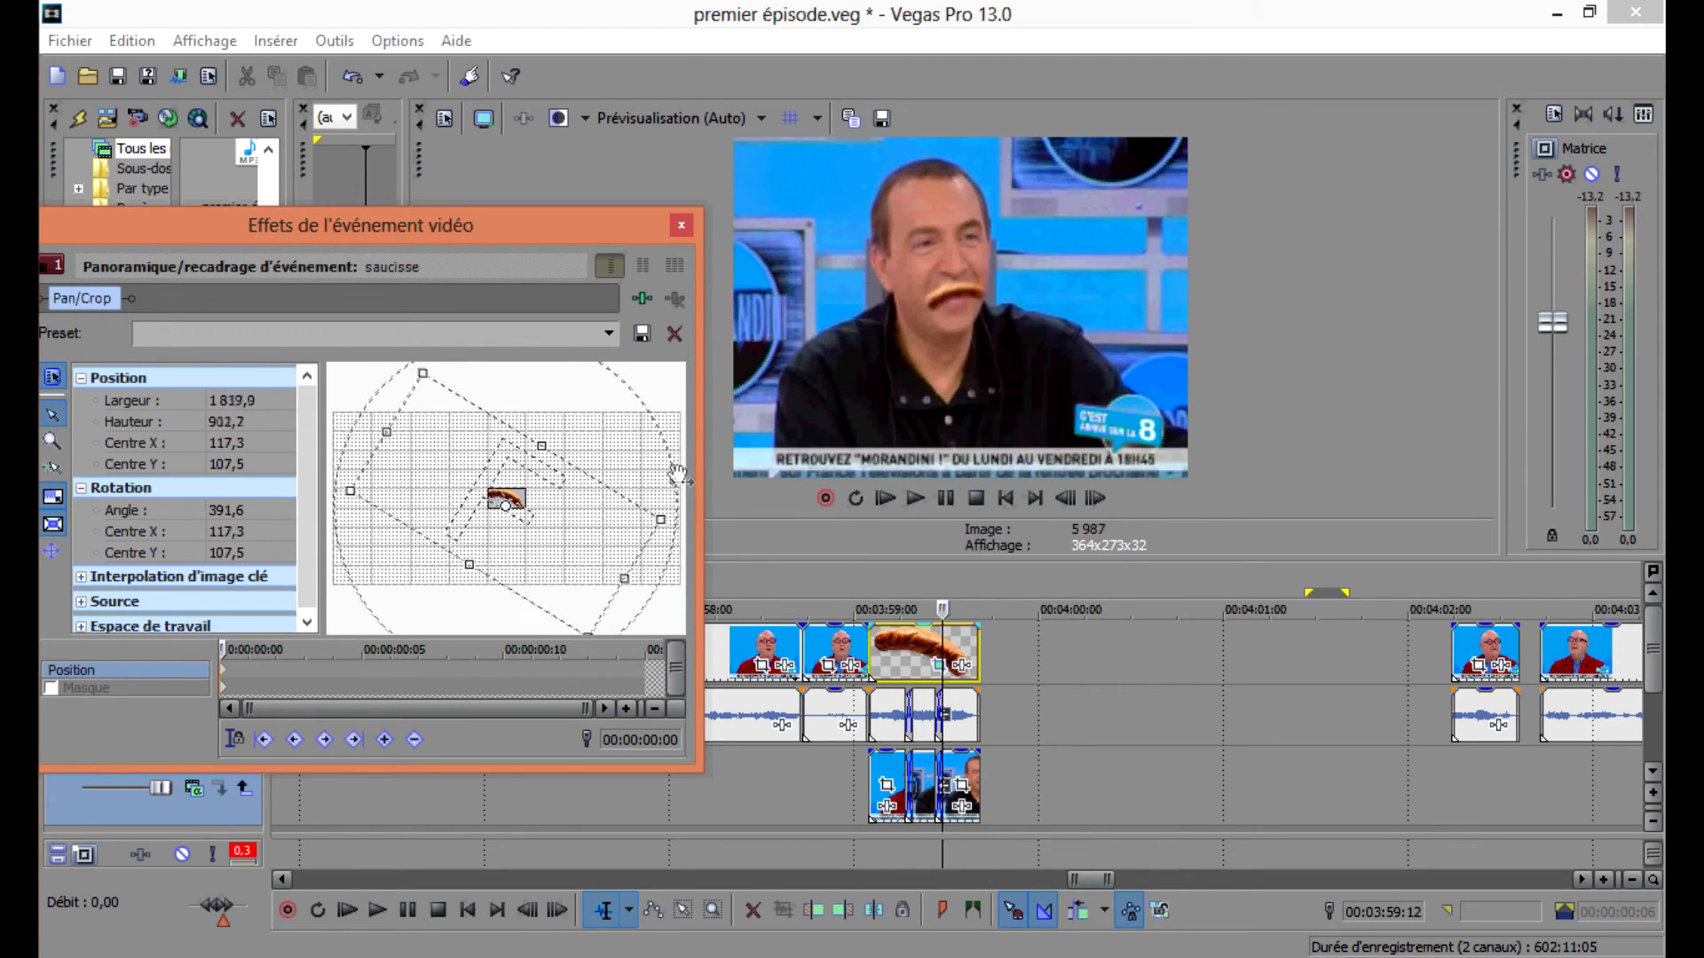
left_click_drag(539, 494, 560, 489)
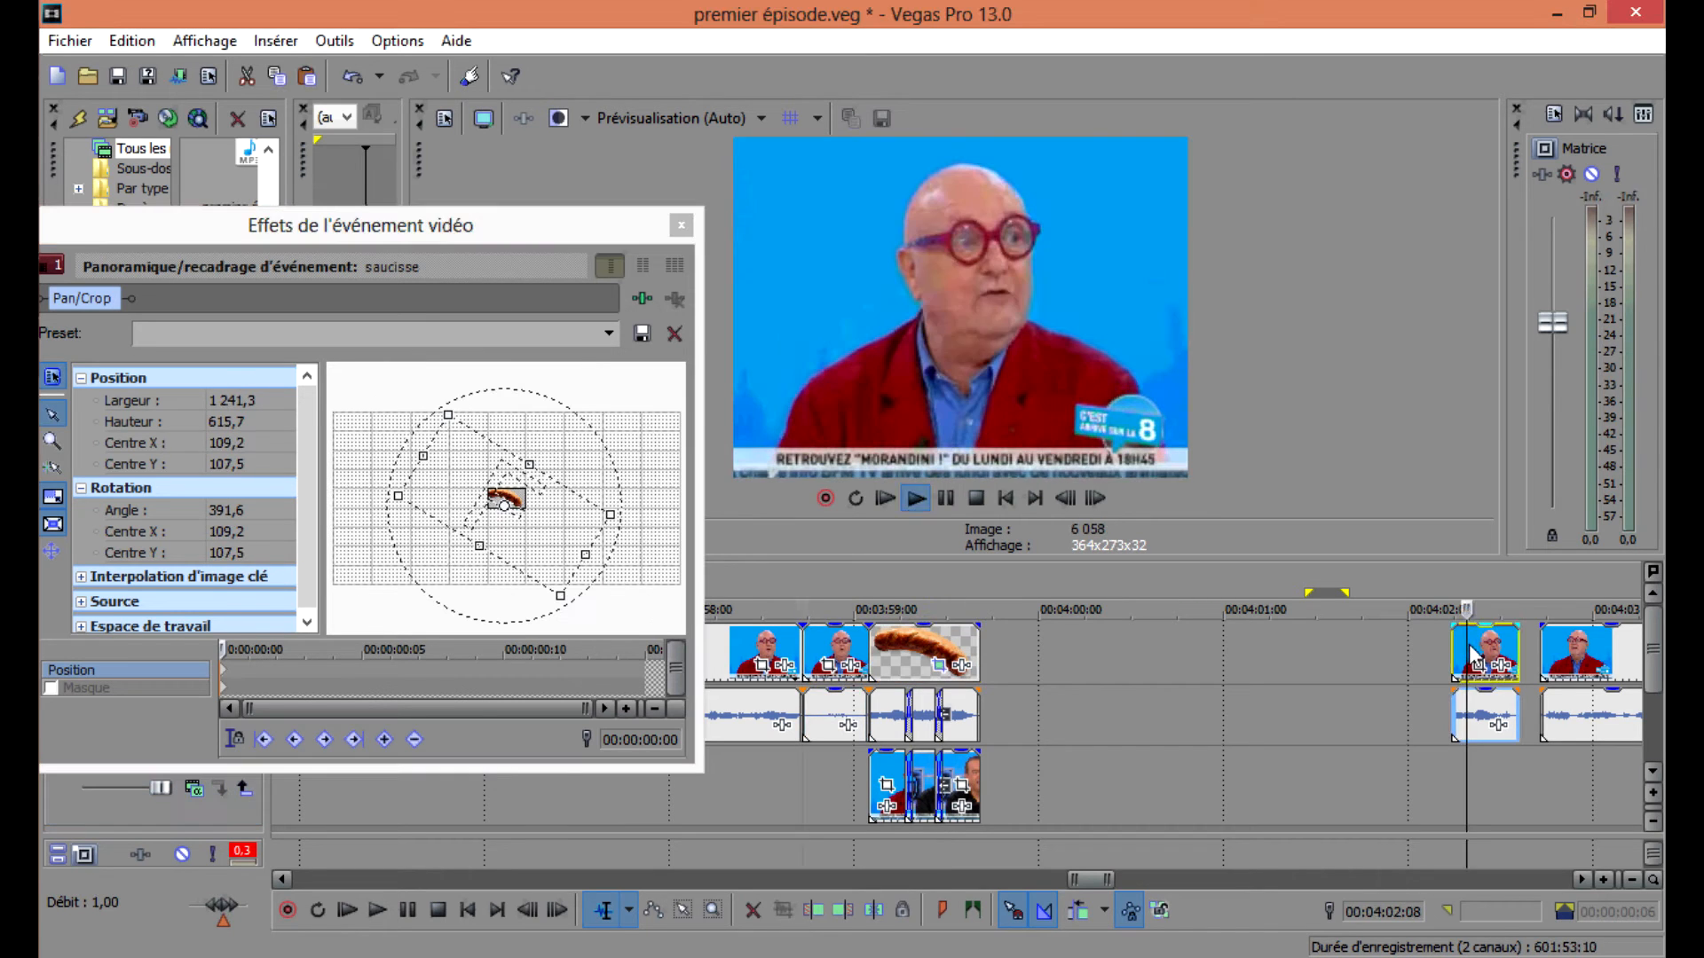
scroll(1415, 672, "up", 3)
left_click(1001, 663)
key("space")
key("space")
left_click(1012, 665)
left_click(681, 226)
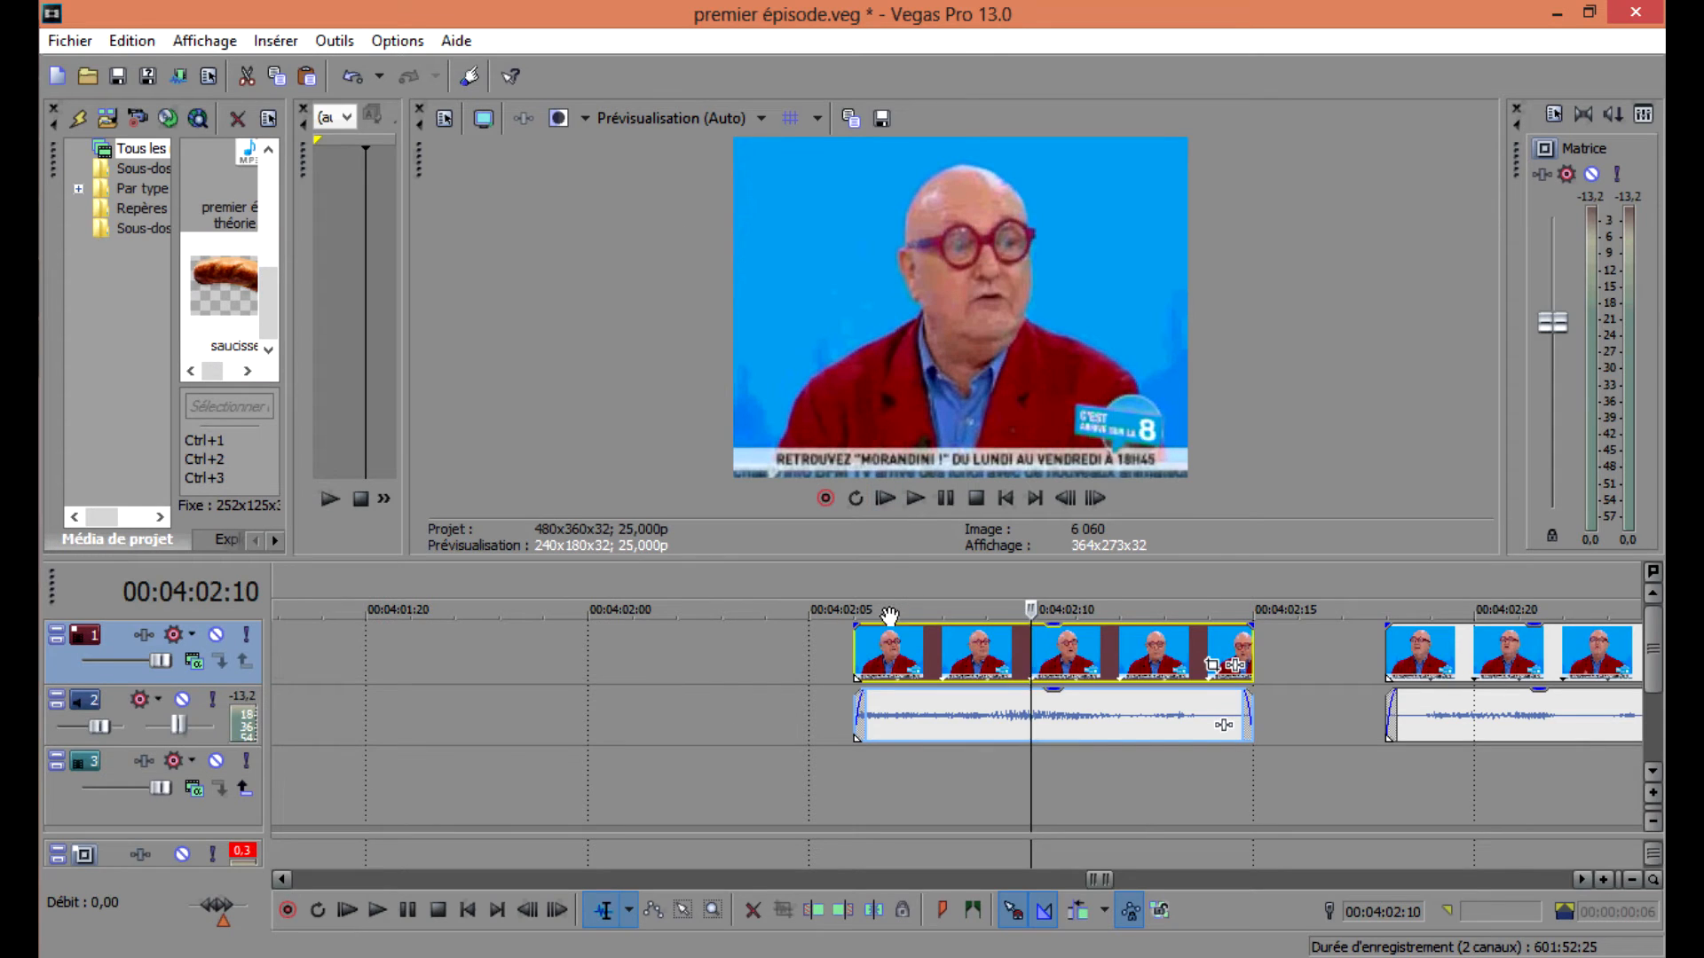
Split the clip at 00:04:02:10 and play it back.
key("s")
key("space")
key("space")
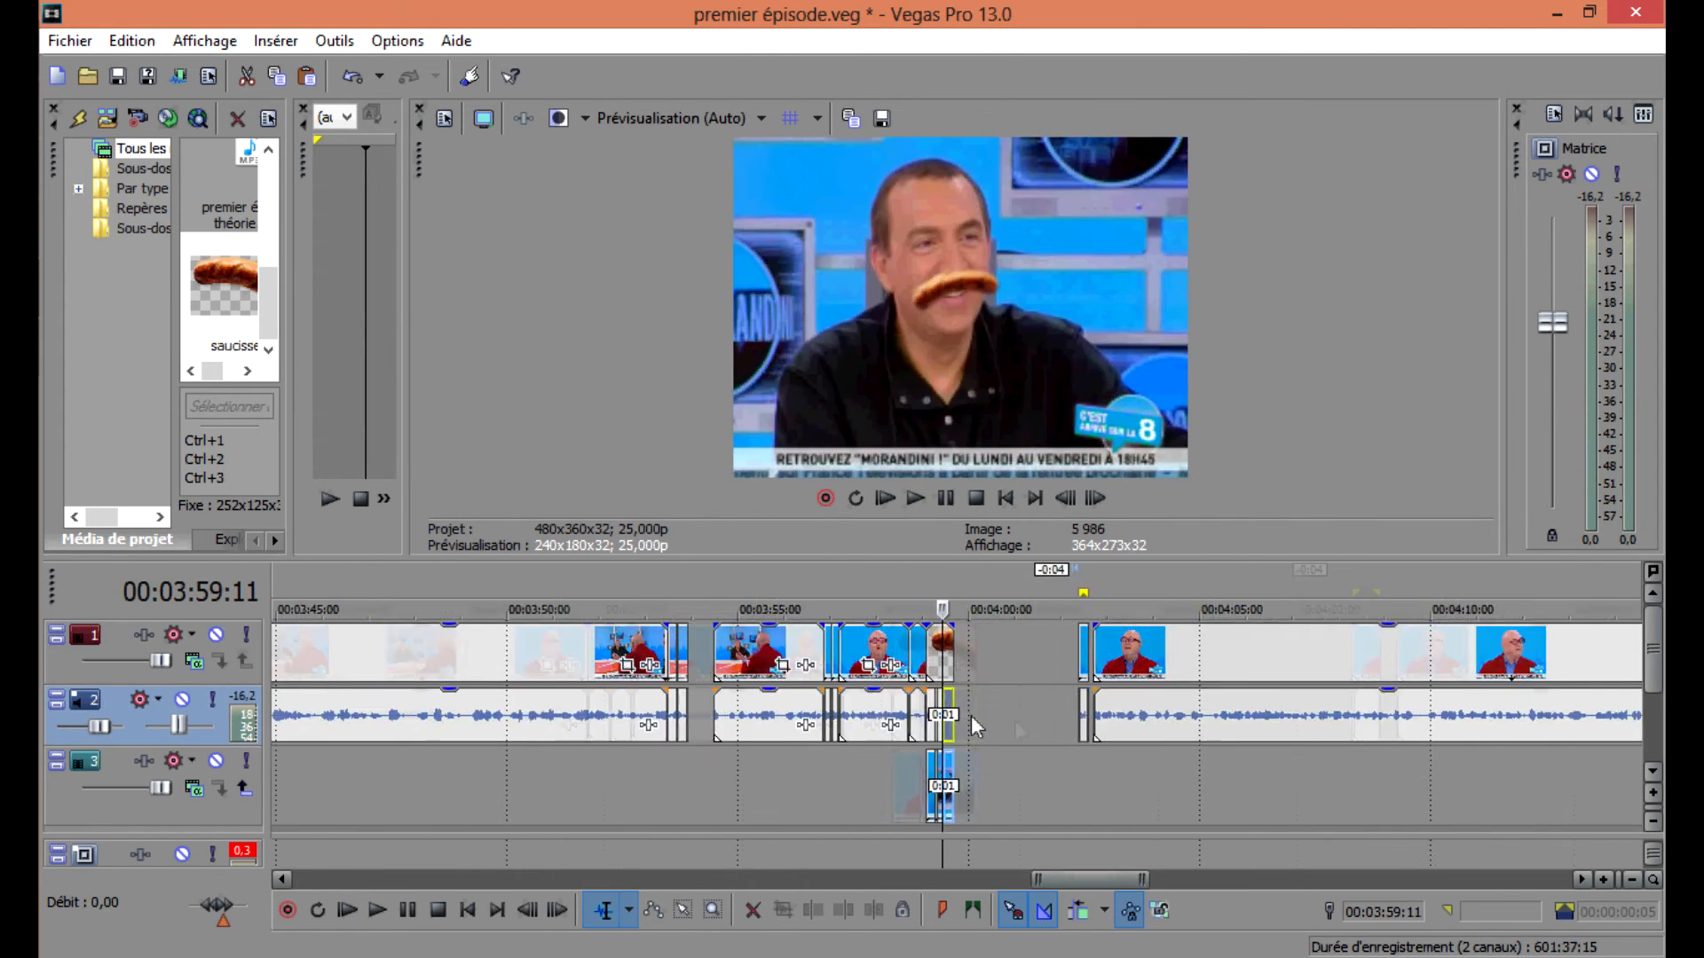
Shorten the end of the selected audio event under the saucisse segments.
scroll(976, 728, "up", 2)
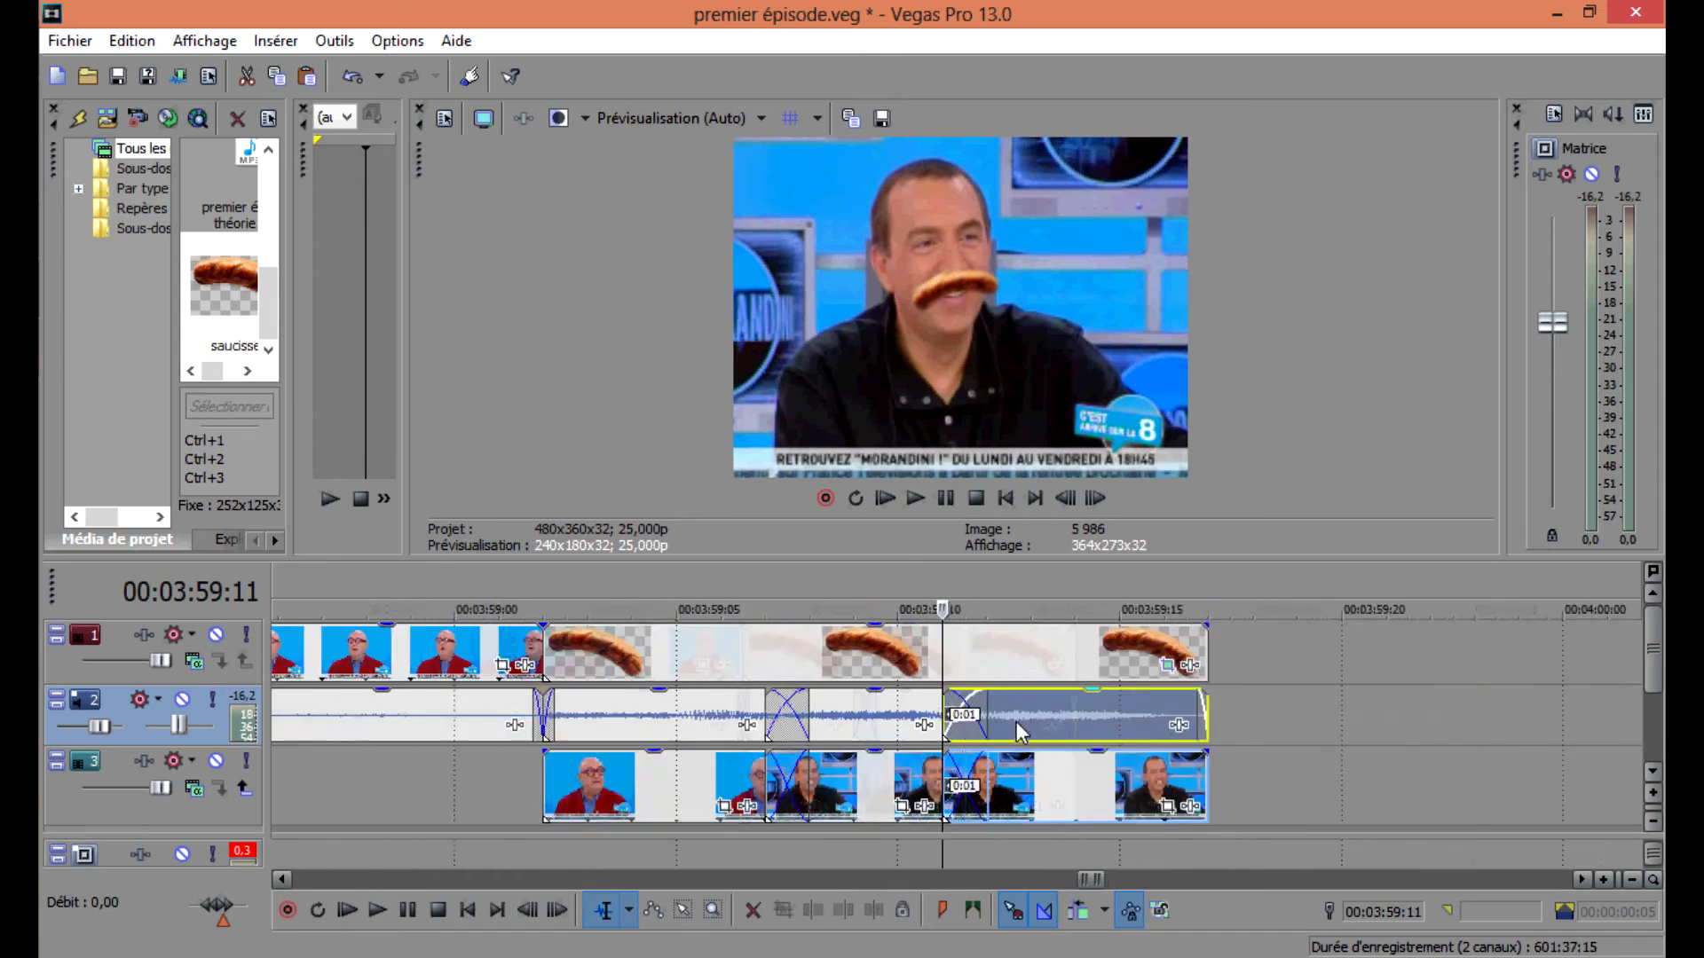
left_click_drag(1223, 718, 1063, 721)
key("space")
key("space")
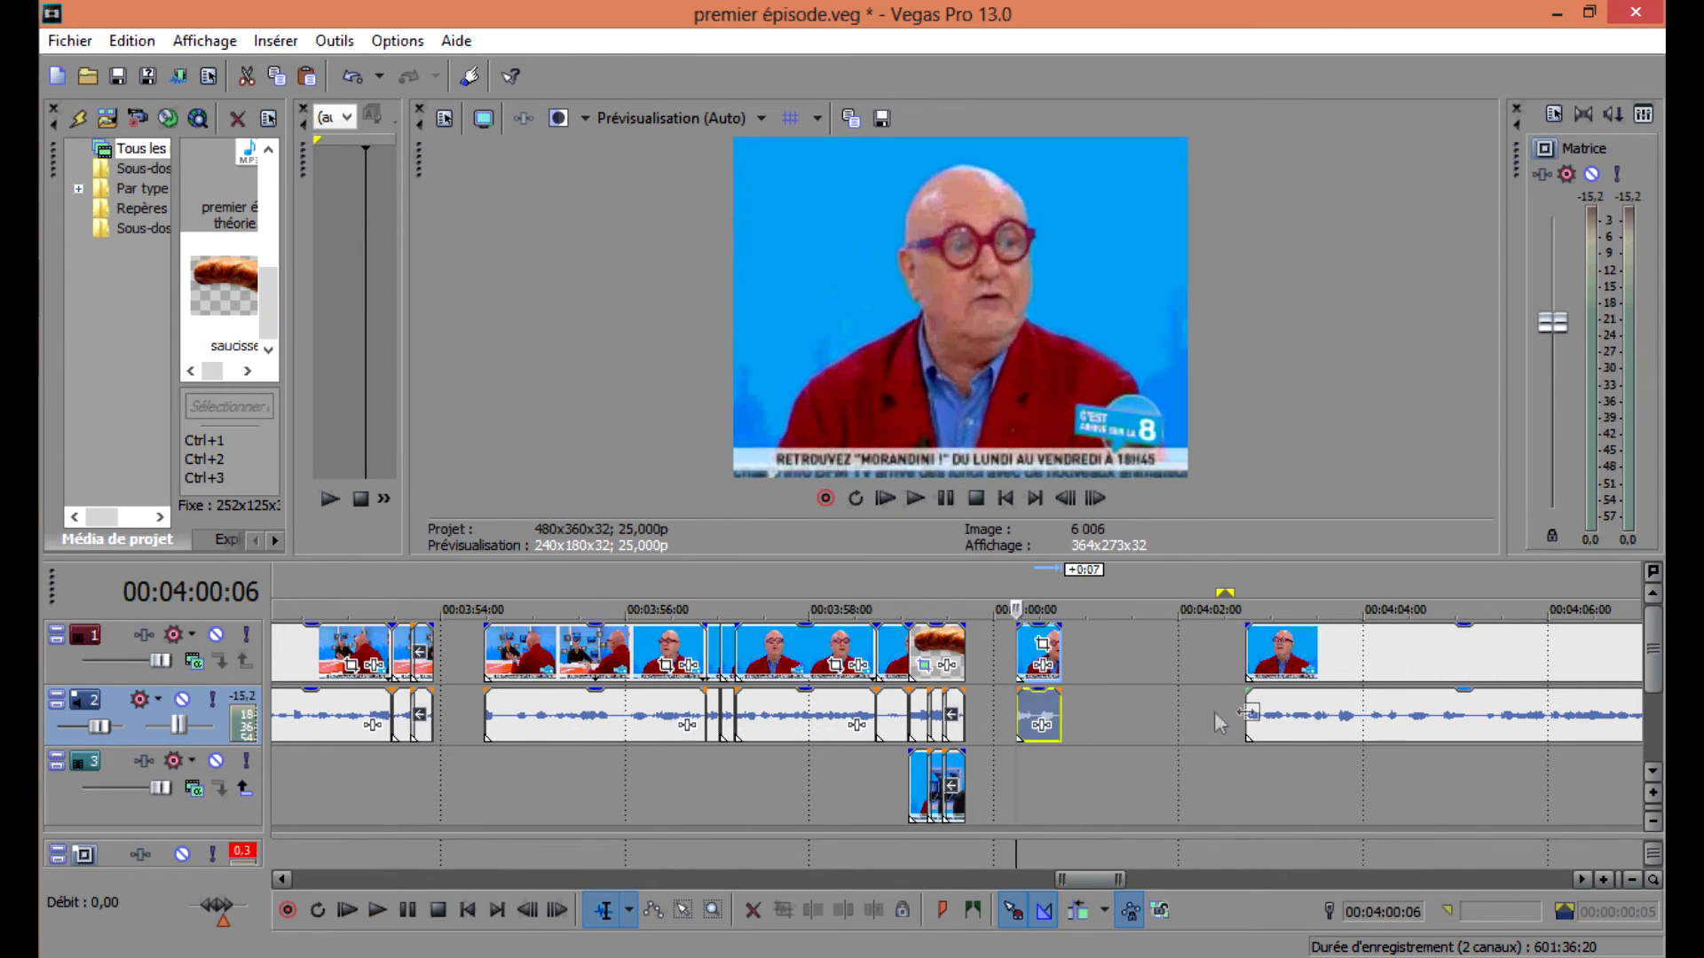
Play back the edited sequence from an earlier point to review it.
scroll(1214, 712, "down", 8)
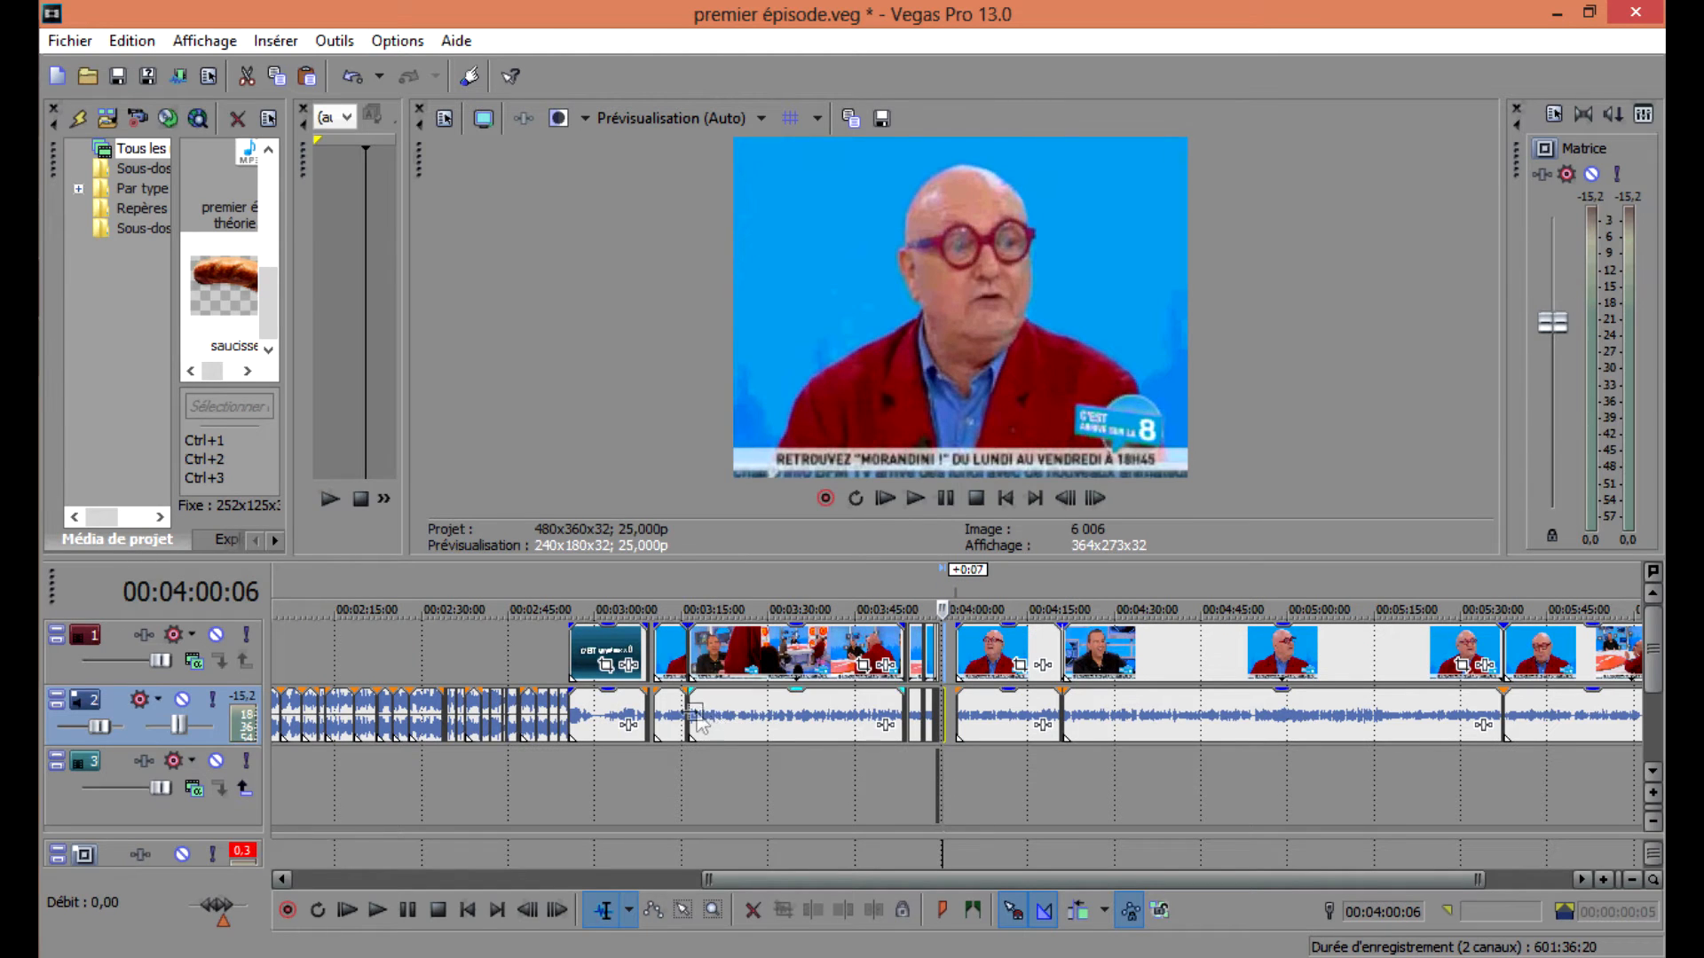
left_click(697, 724)
key("space")
scroll(742, 703, "up", 5)
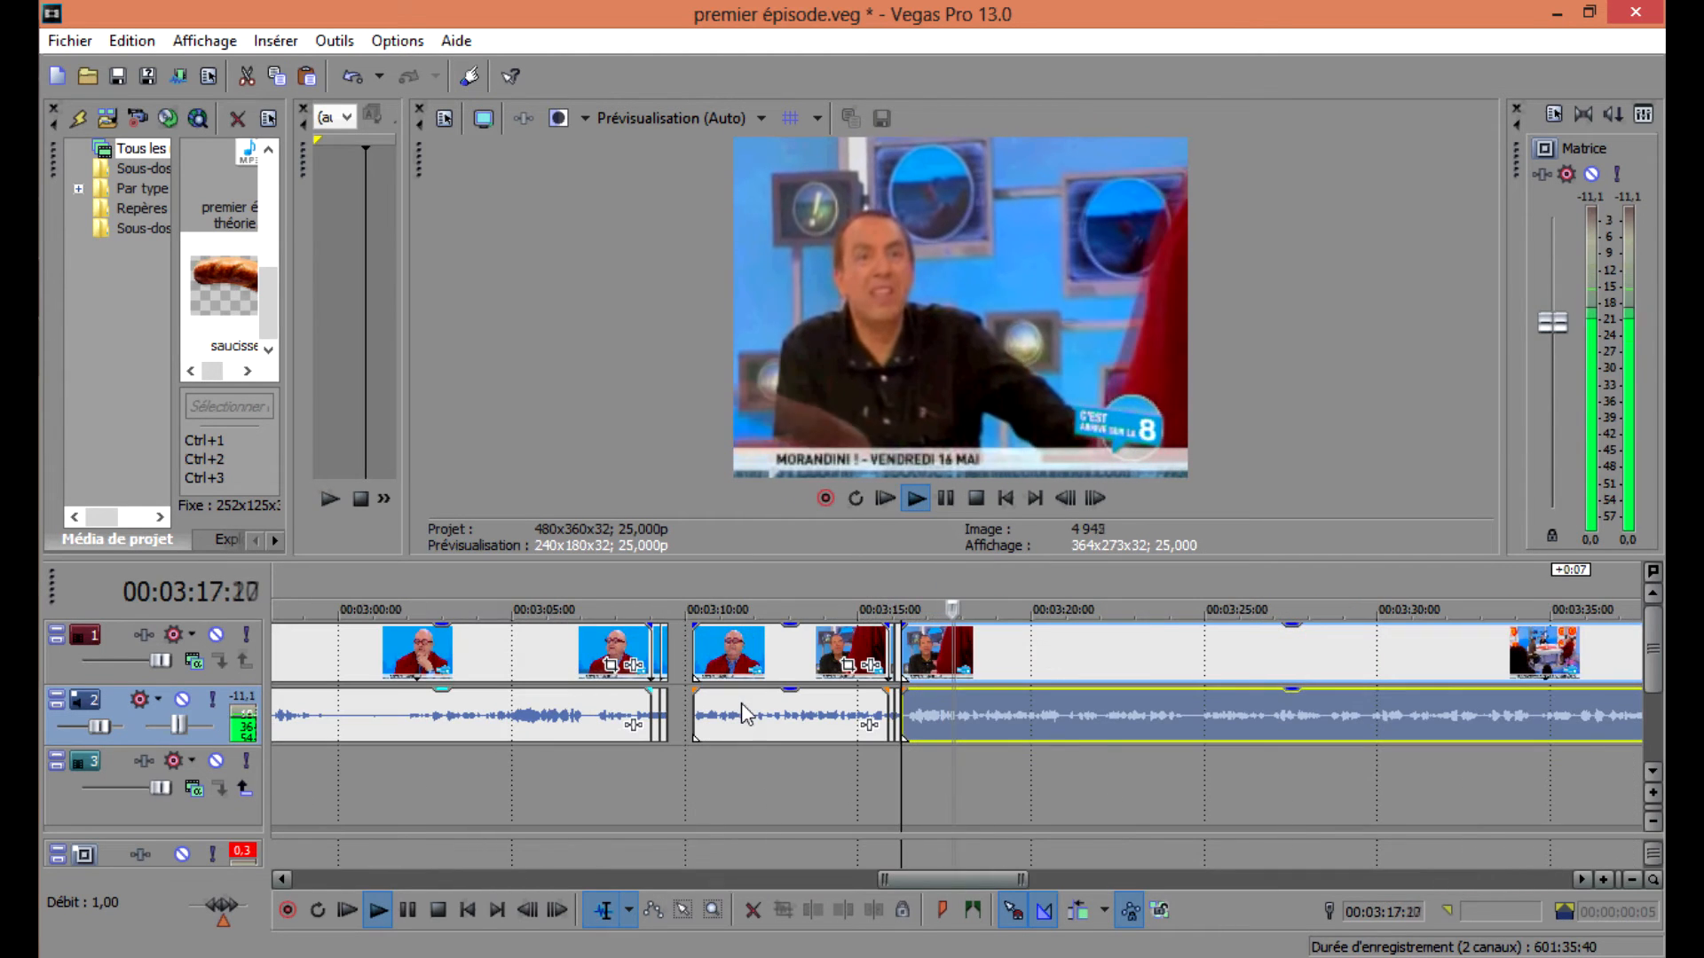
Play back the clip around 00:03:20 to review where the next cut should go.
left_click(1046, 717)
key("space")
key("space")
key("space")
left_click(1041, 715)
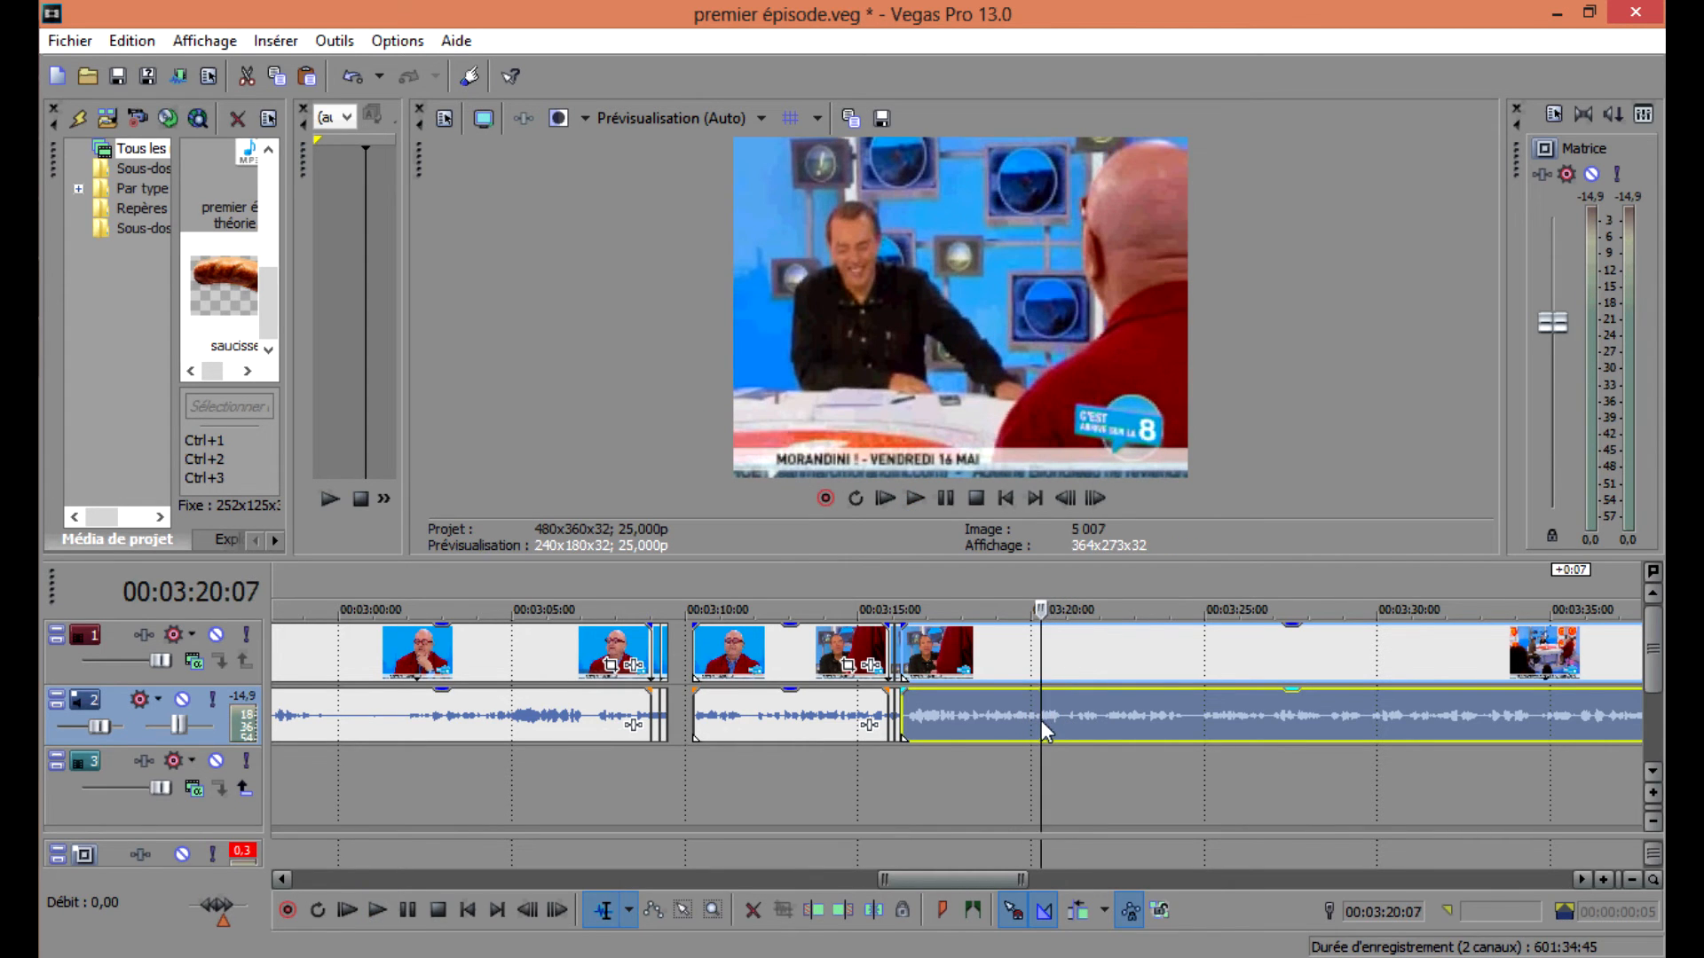
scroll(1040, 720, "up", 6)
scroll(991, 723, "up", 4)
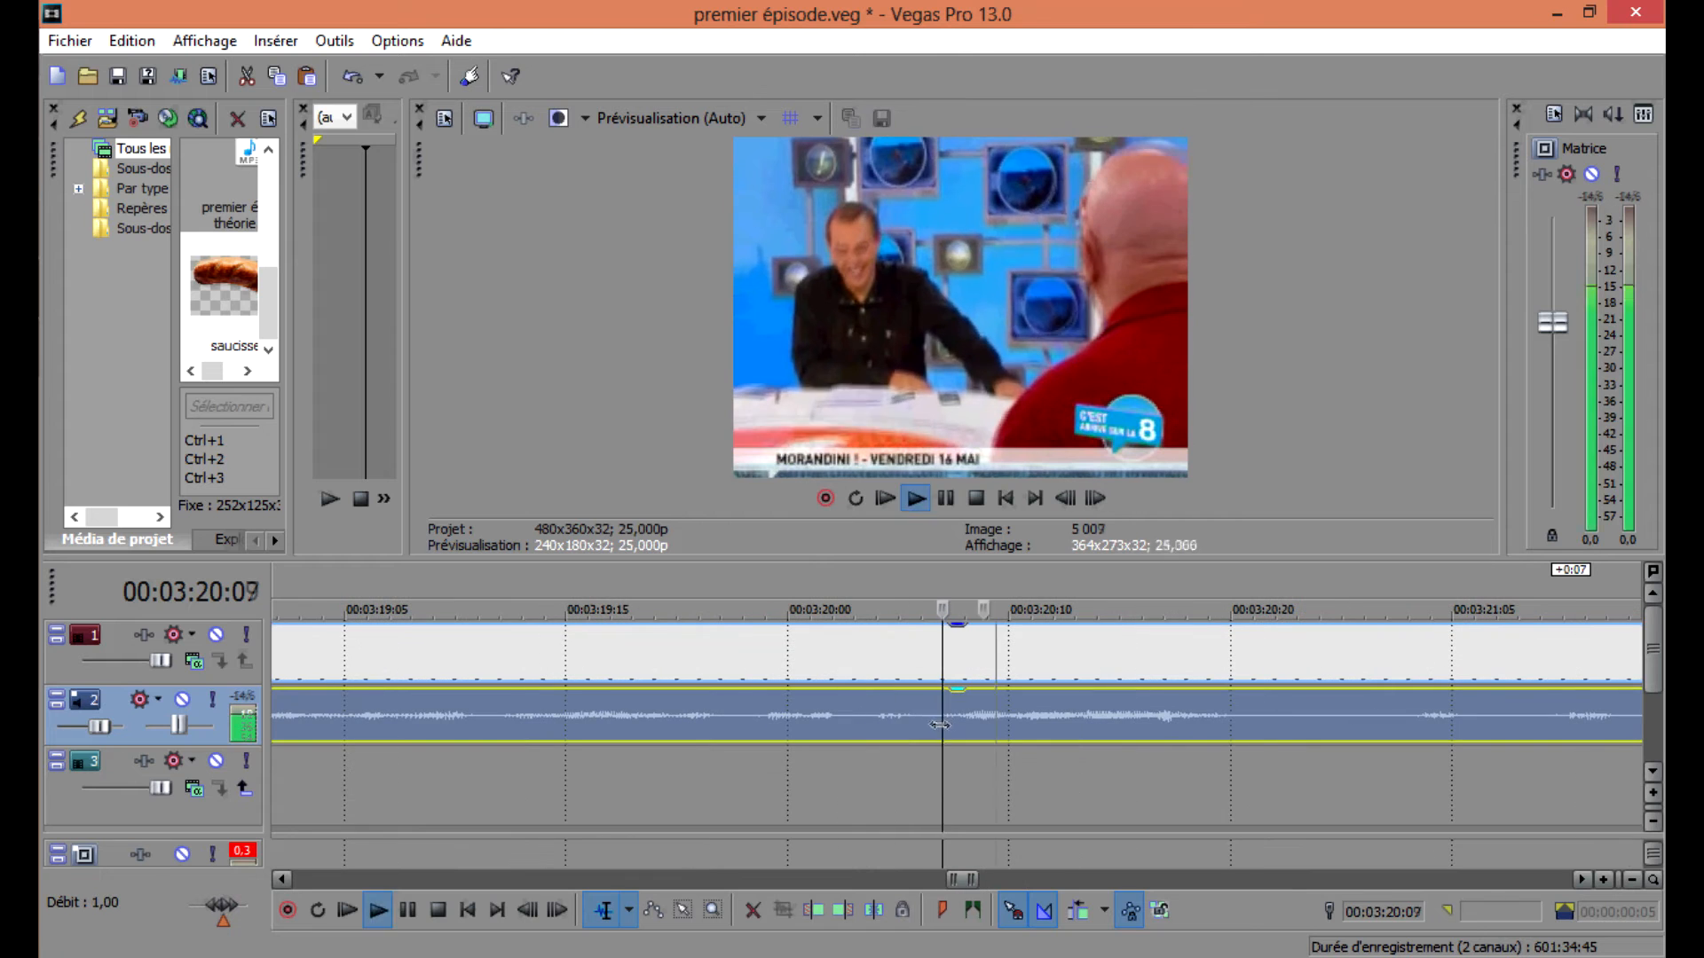
key("space")
key("space")
Split the clip at 00:03:20:10 and 00:03:20:13 and select the short segment between the cuts.
key("s")
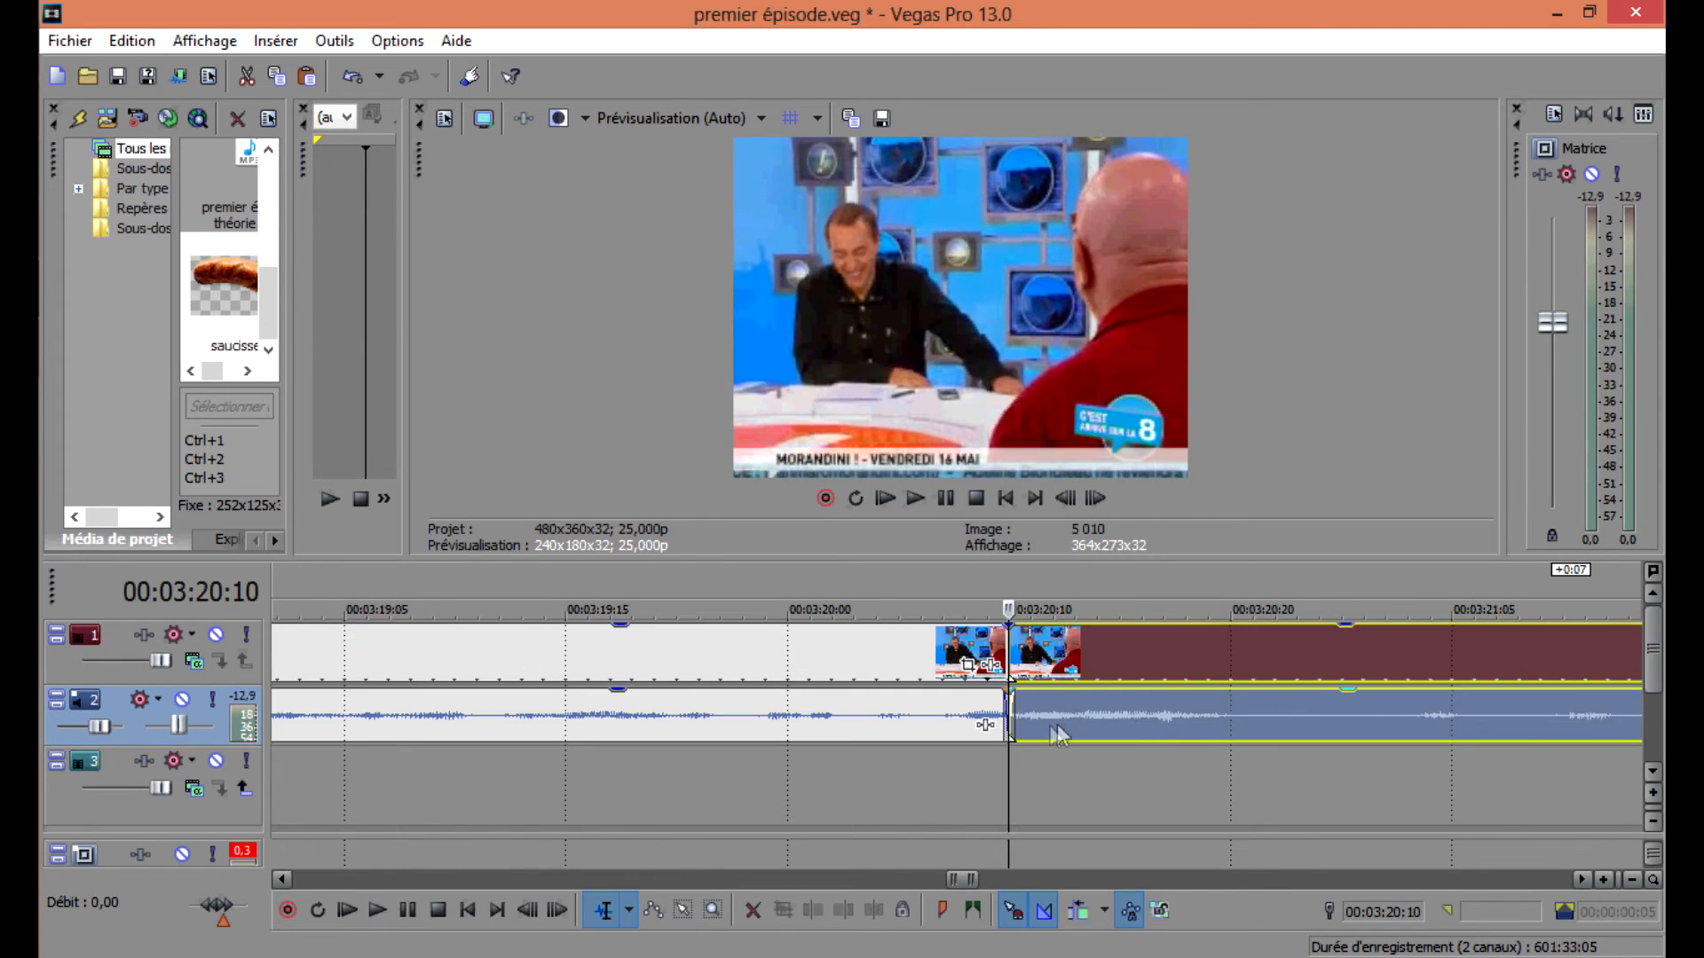
left_click(1101, 715)
left_click(1066, 722)
key("s")
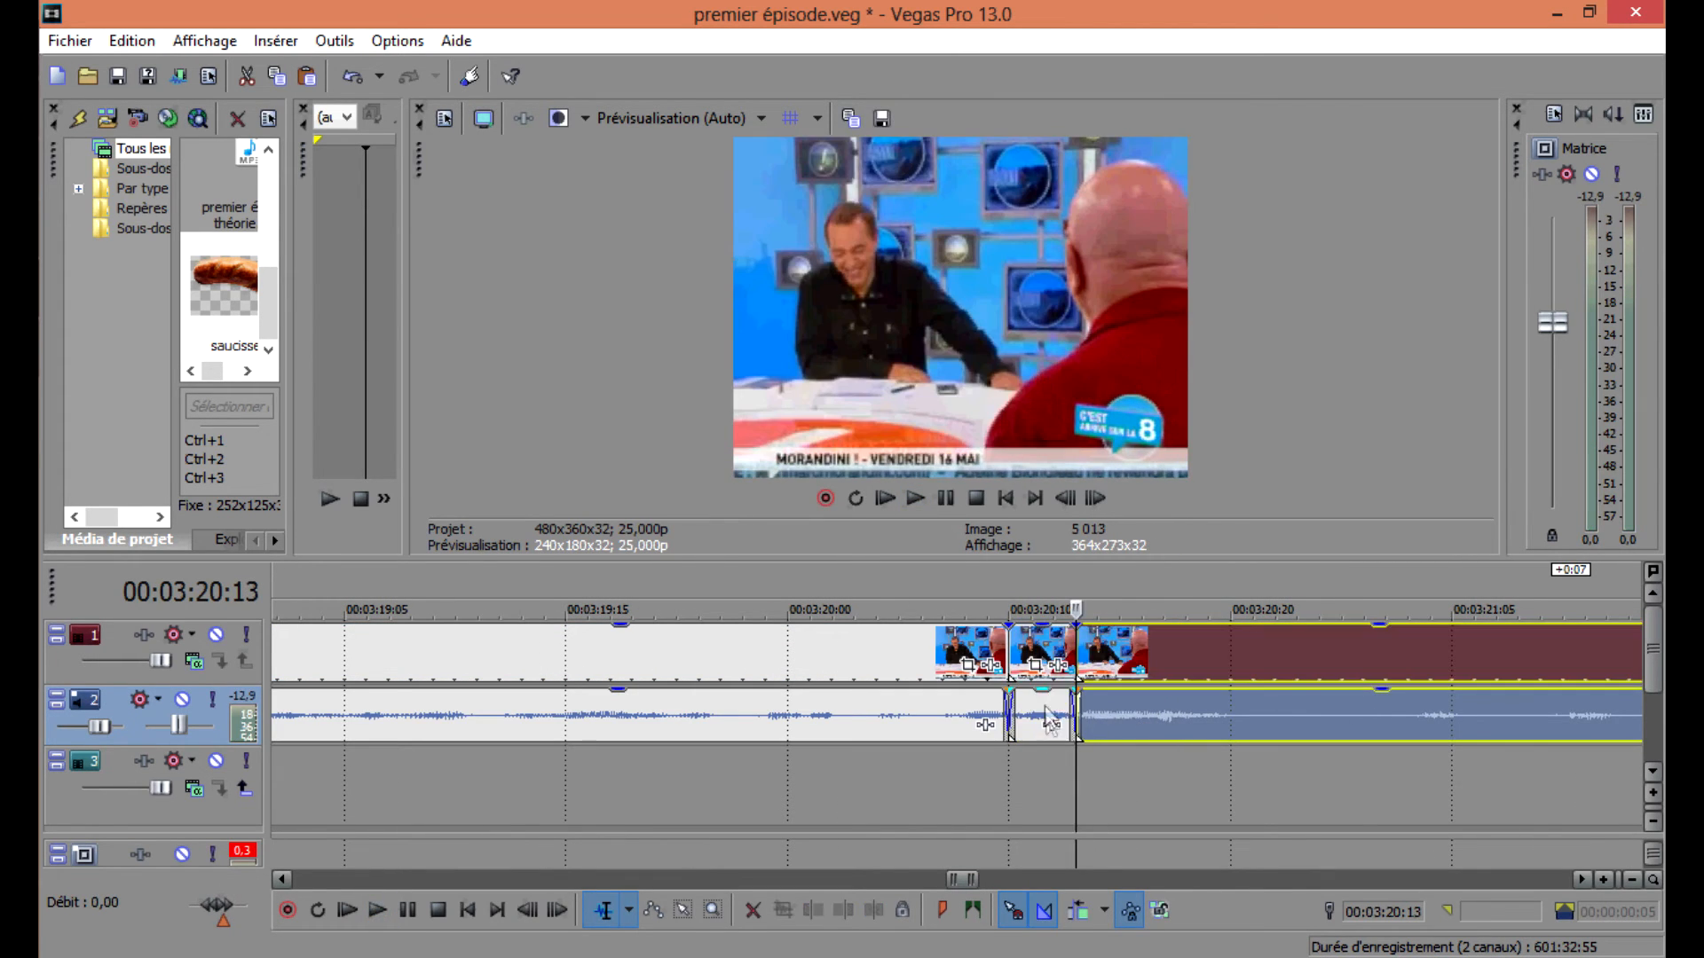
double_click(1058, 721)
Split the clip at 00:03:20:08, select the new segment, and undo the split.
scroll(1065, 715, "down", 10)
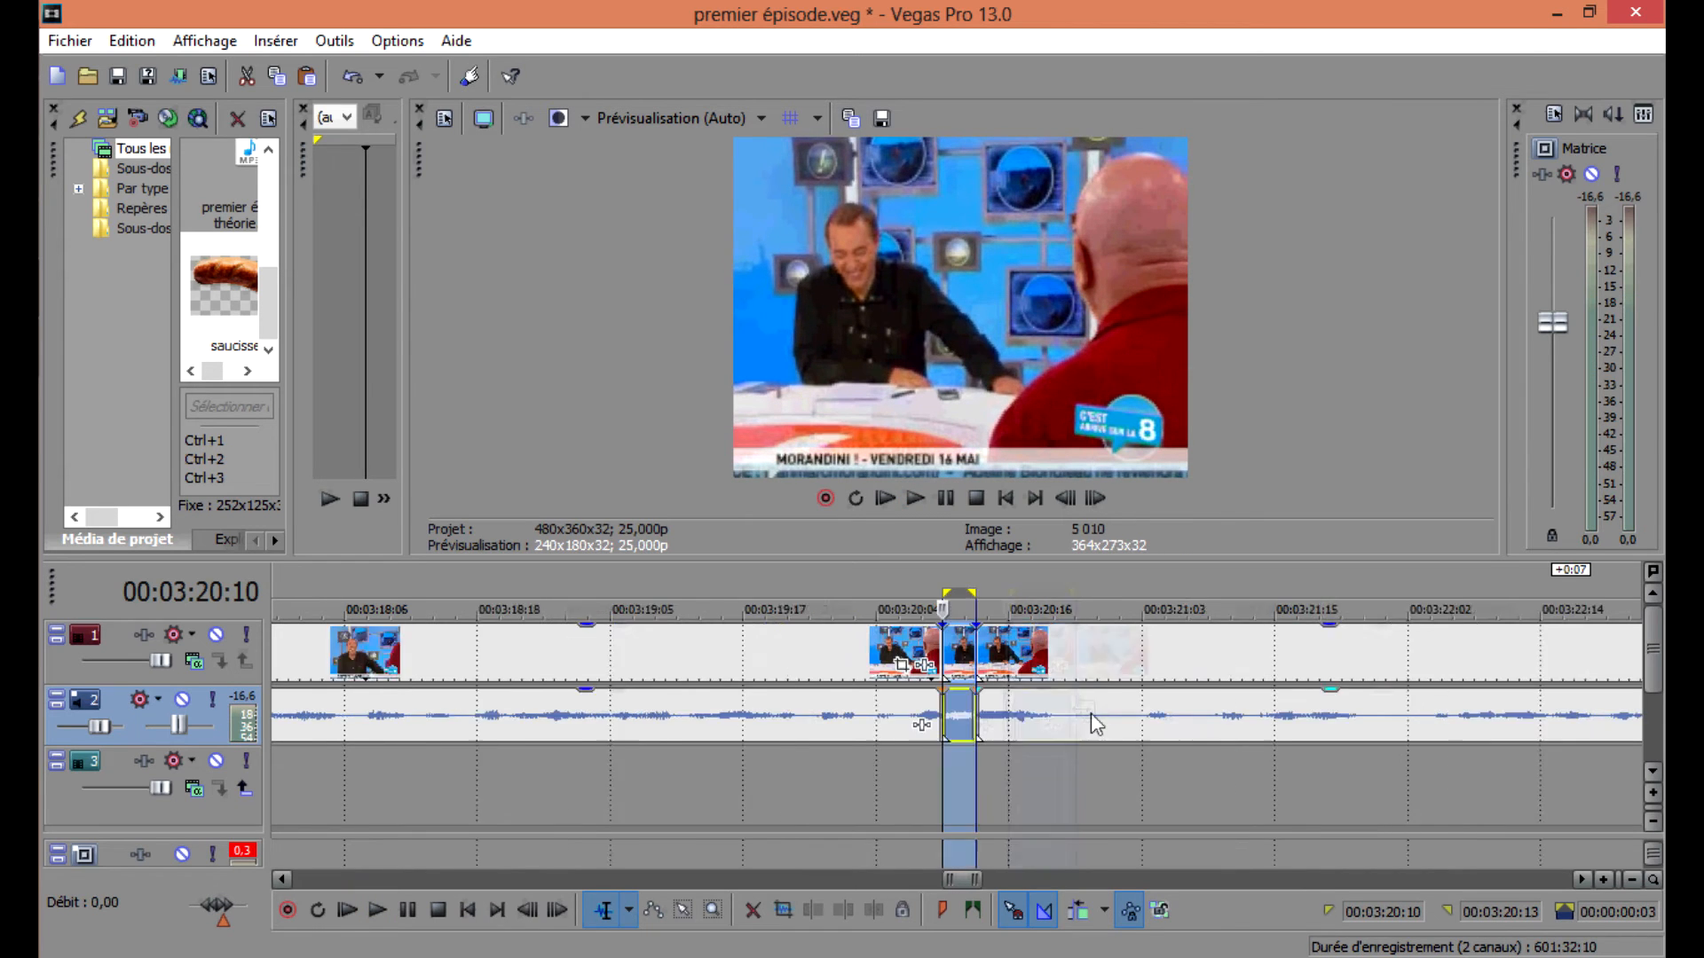
scroll(1127, 710, "down", 1)
left_click(1122, 715)
scroll(1118, 717, "up", 10)
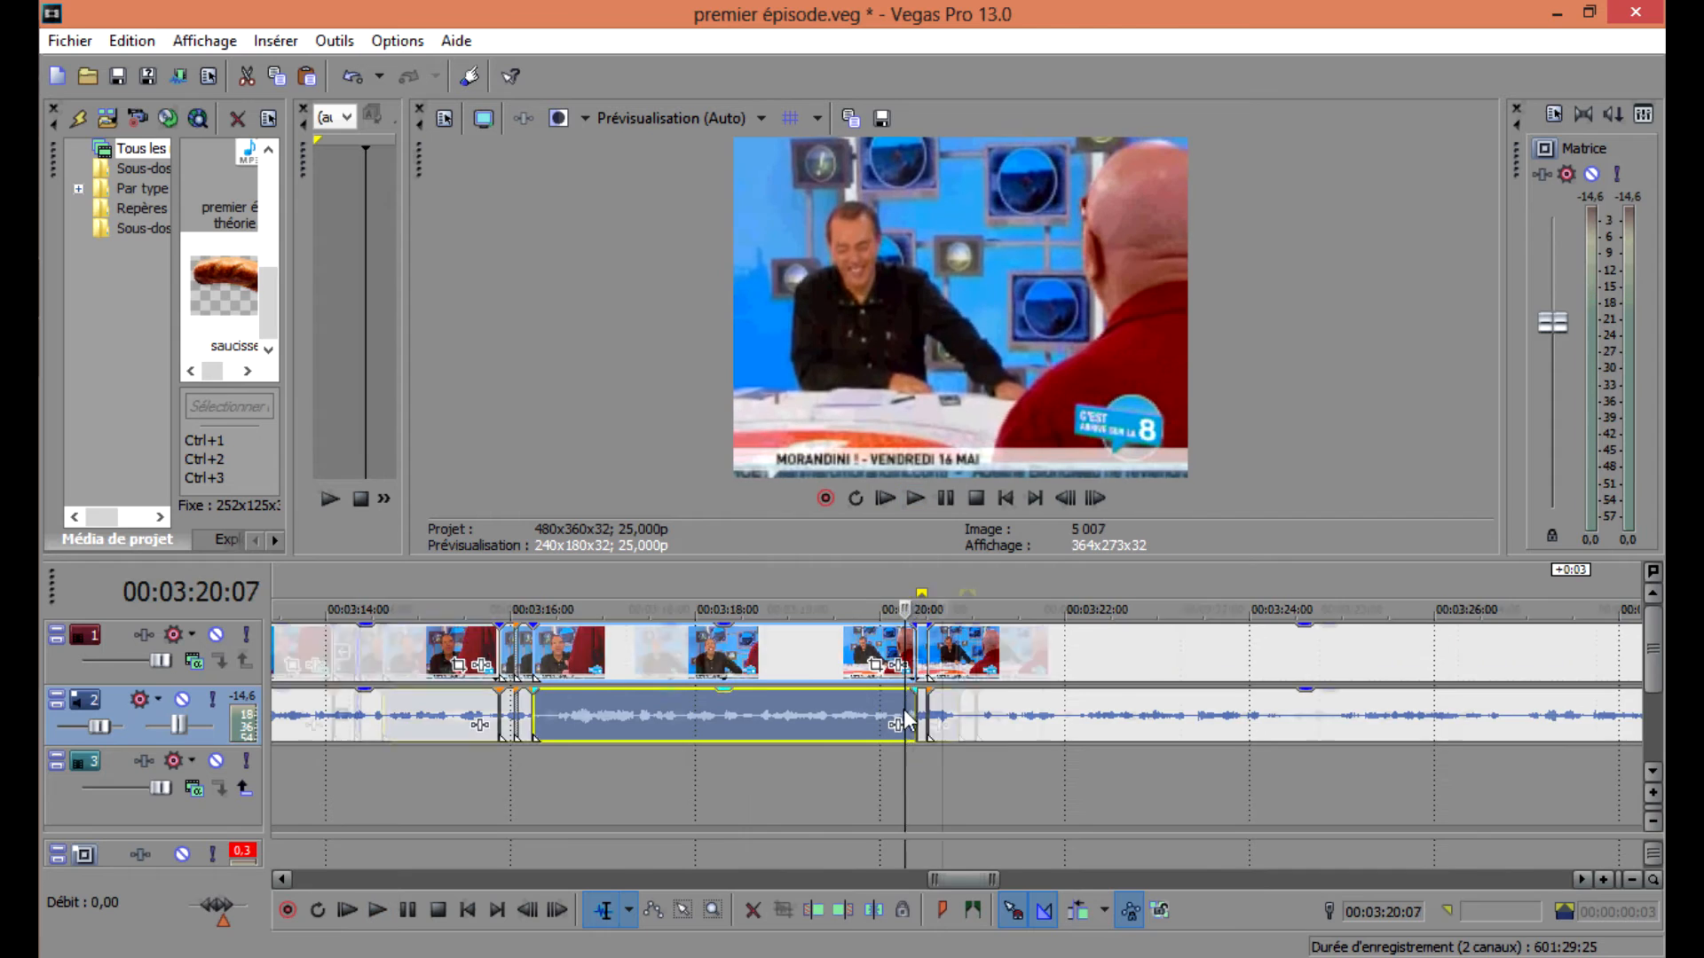
scroll(988, 700, "up", 4)
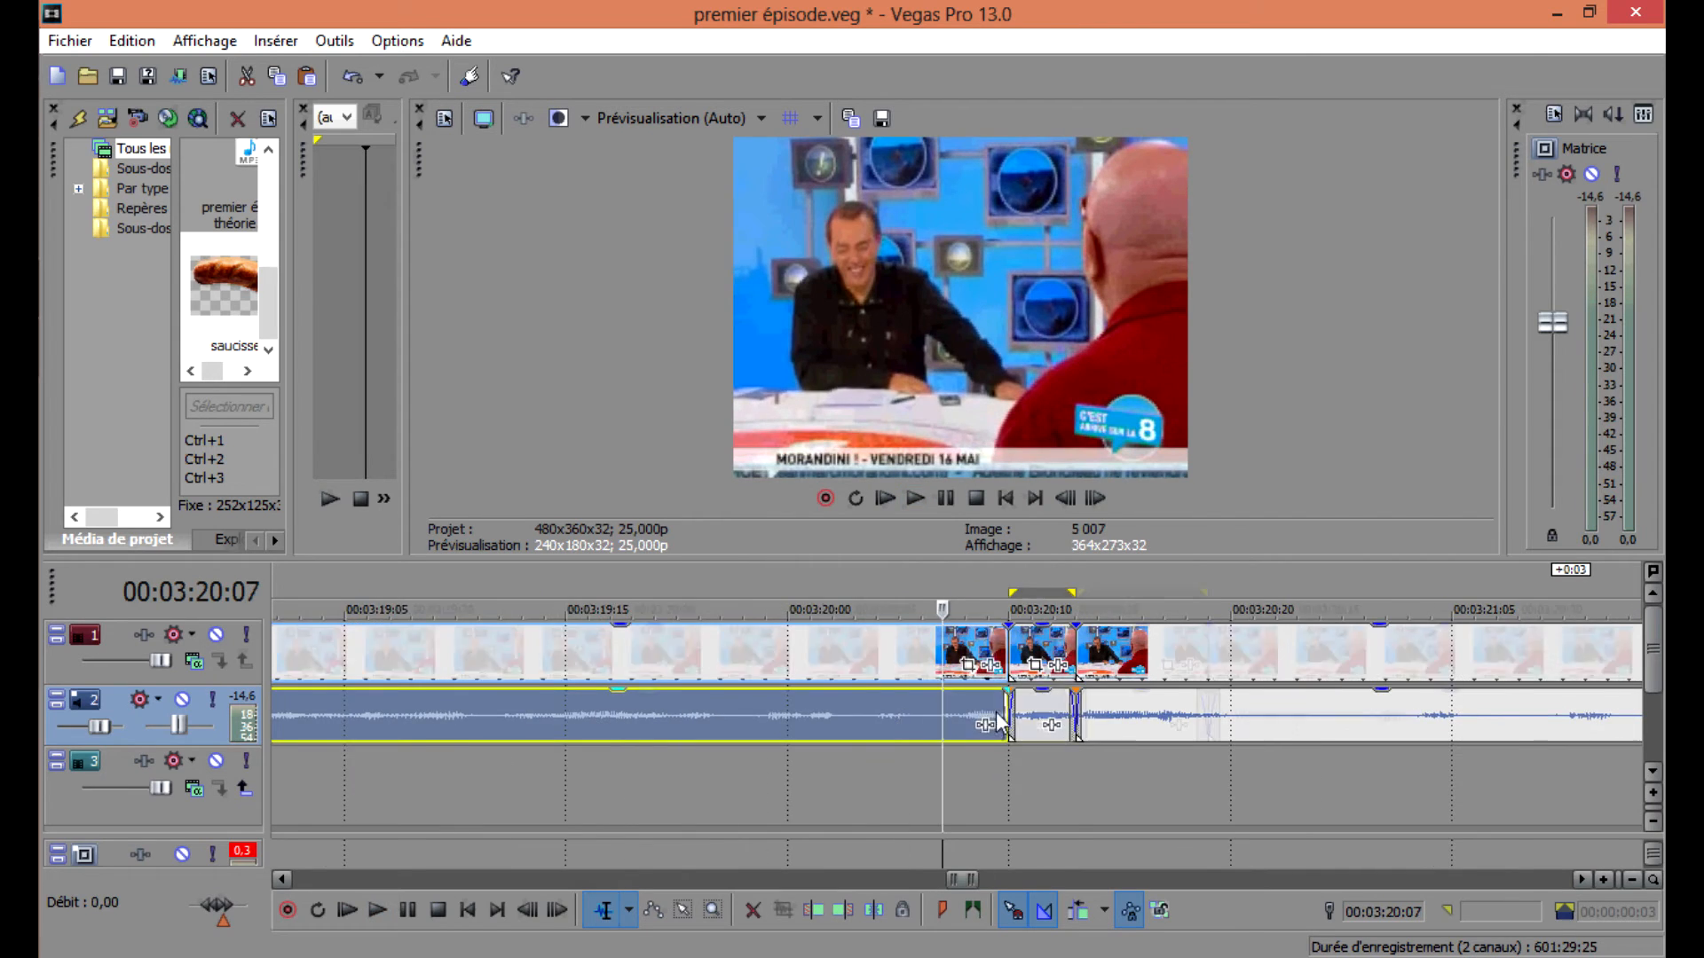
left_click(988, 705)
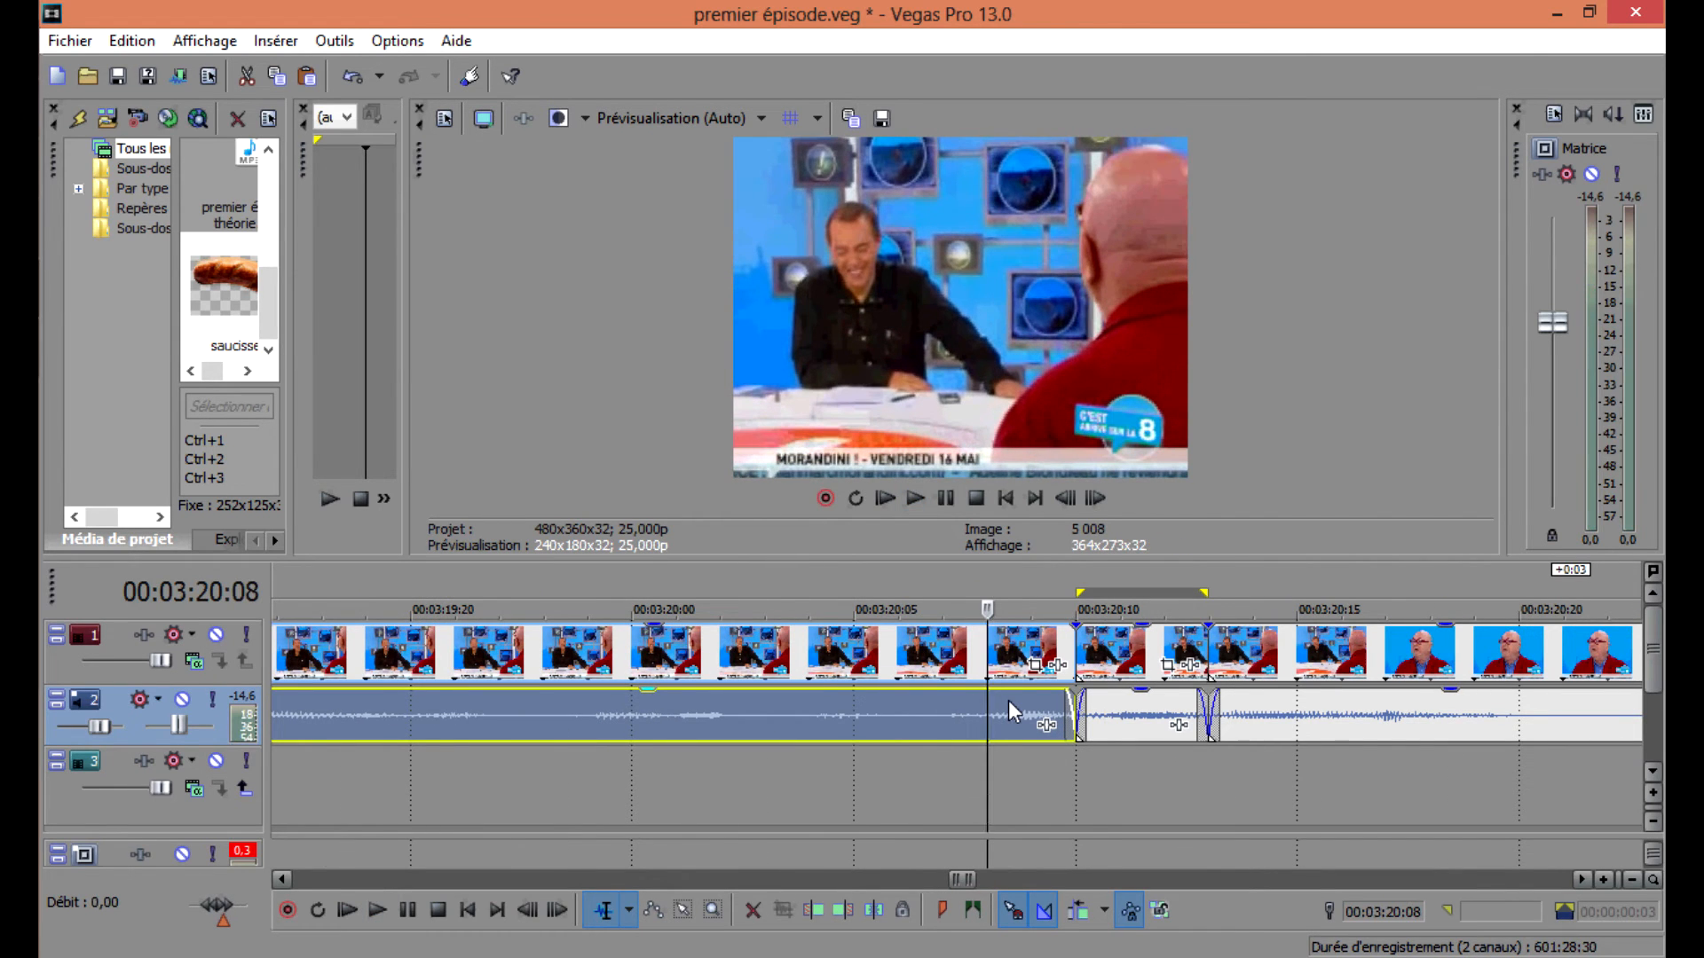
key("s")
double_click(1012, 704)
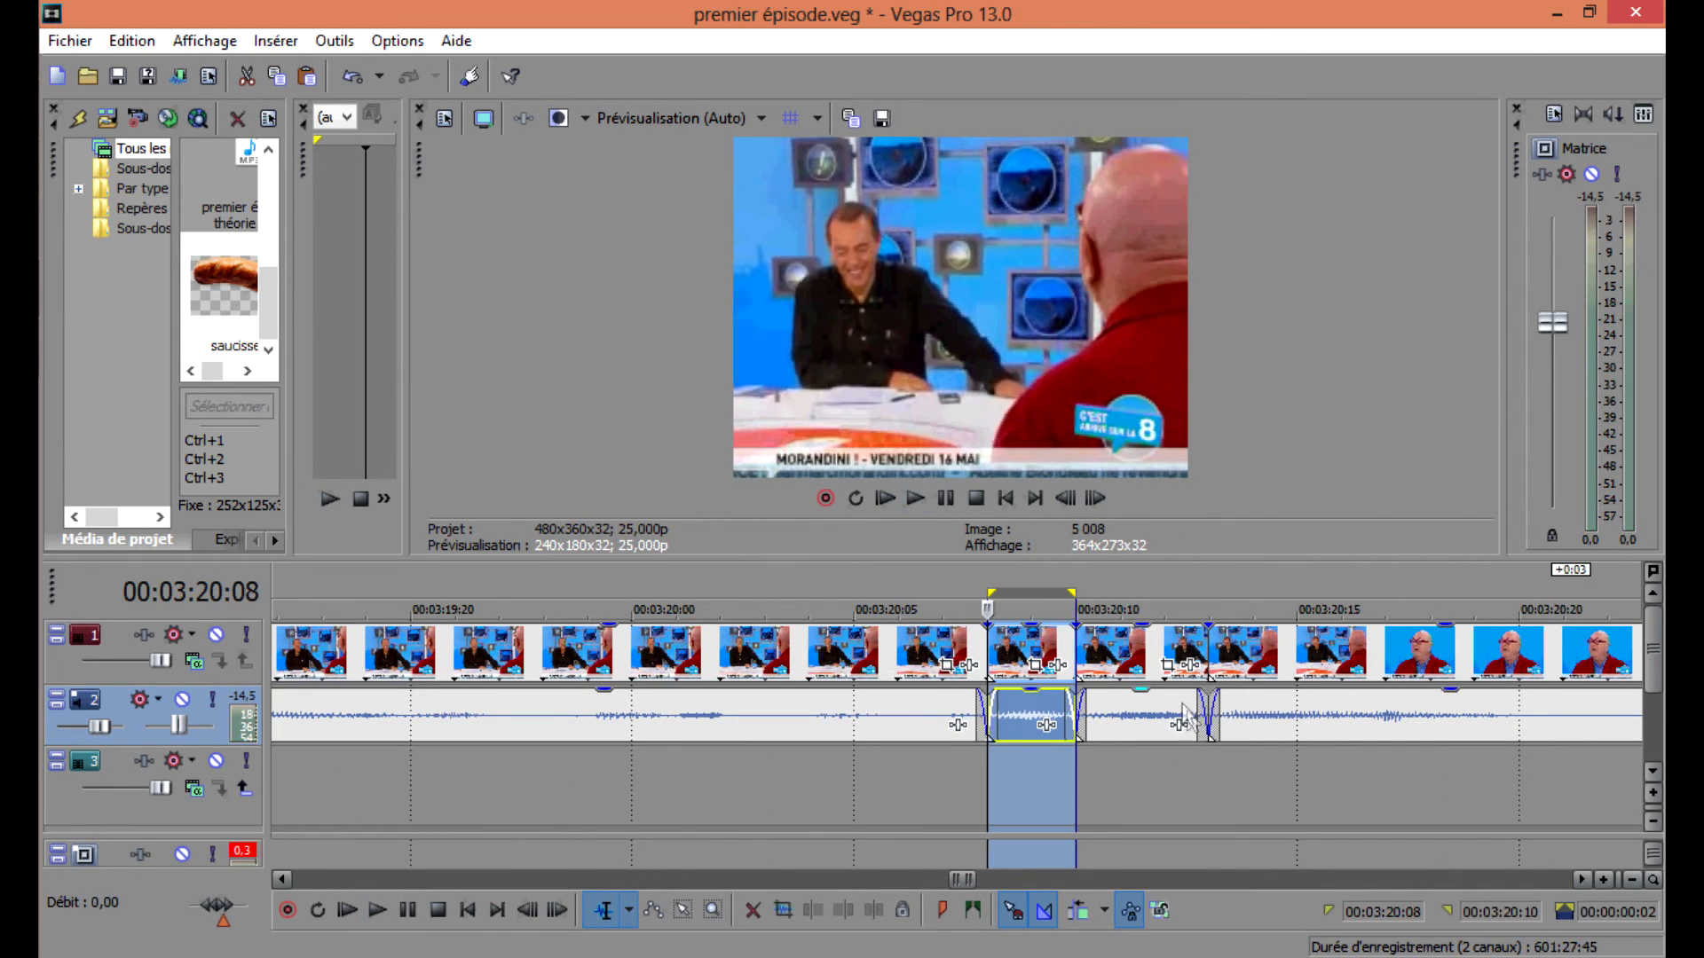
key("ctrl+z")
Close the gap between the clip ending near 00:04:00:17 and the following events.
scroll(1115, 709, "down", 4)
scroll(1118, 717, "down", 5)
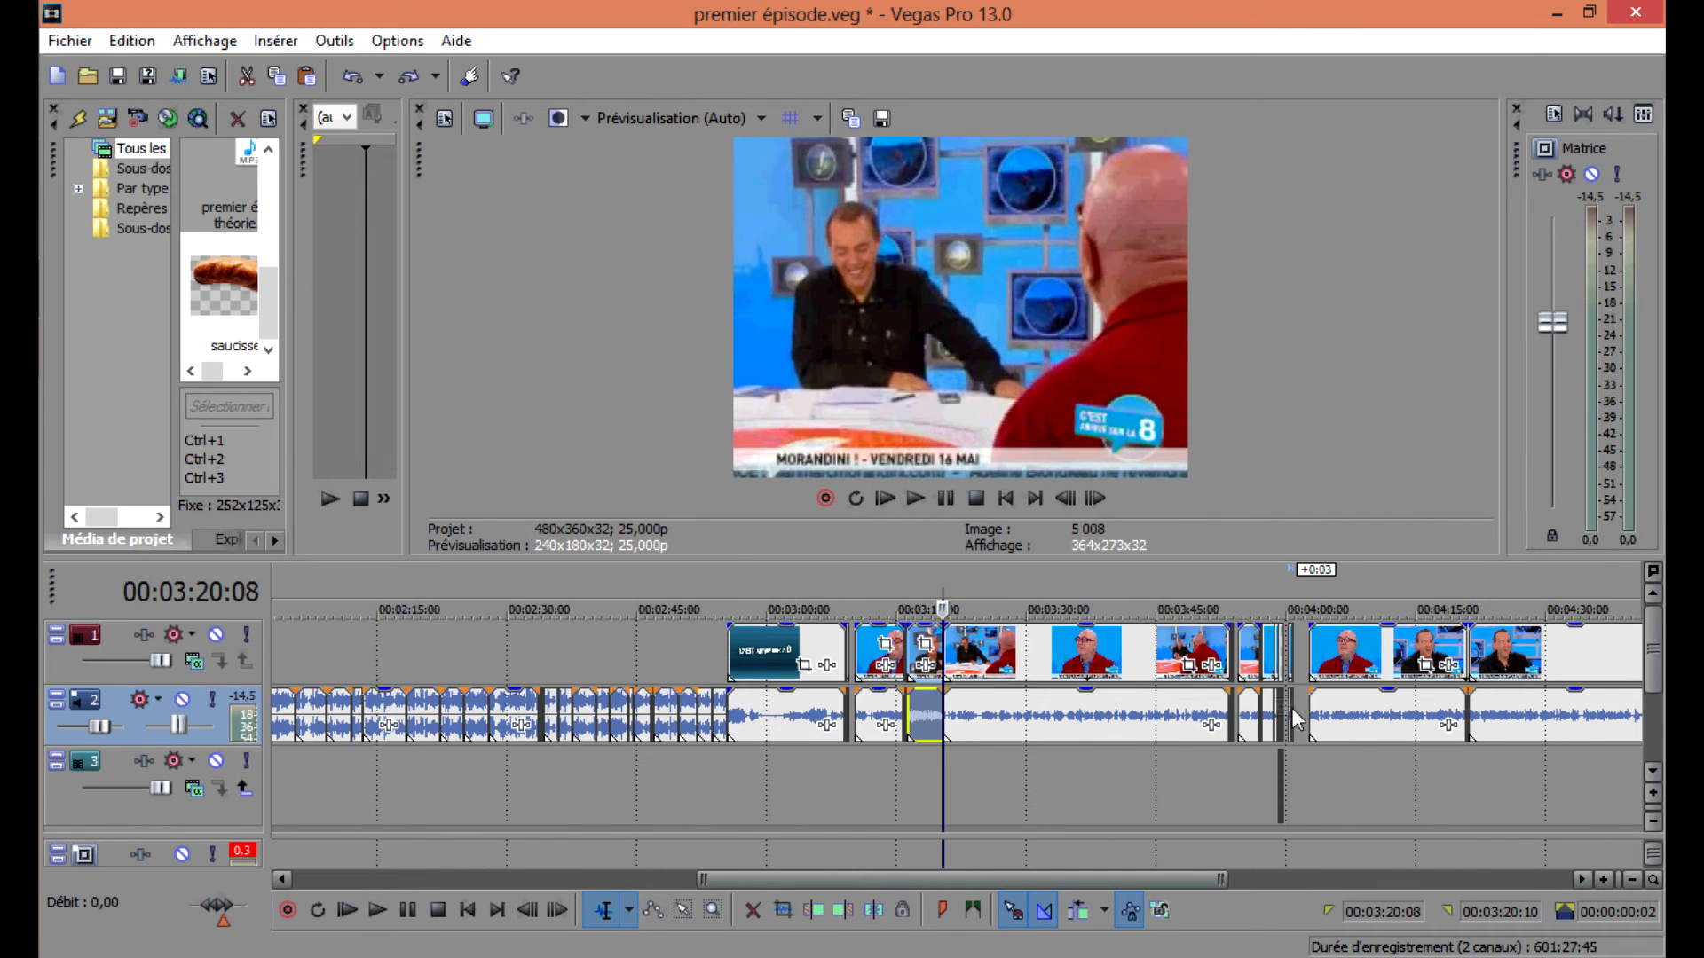
left_click(1289, 709)
scroll(1286, 710, "up", 9)
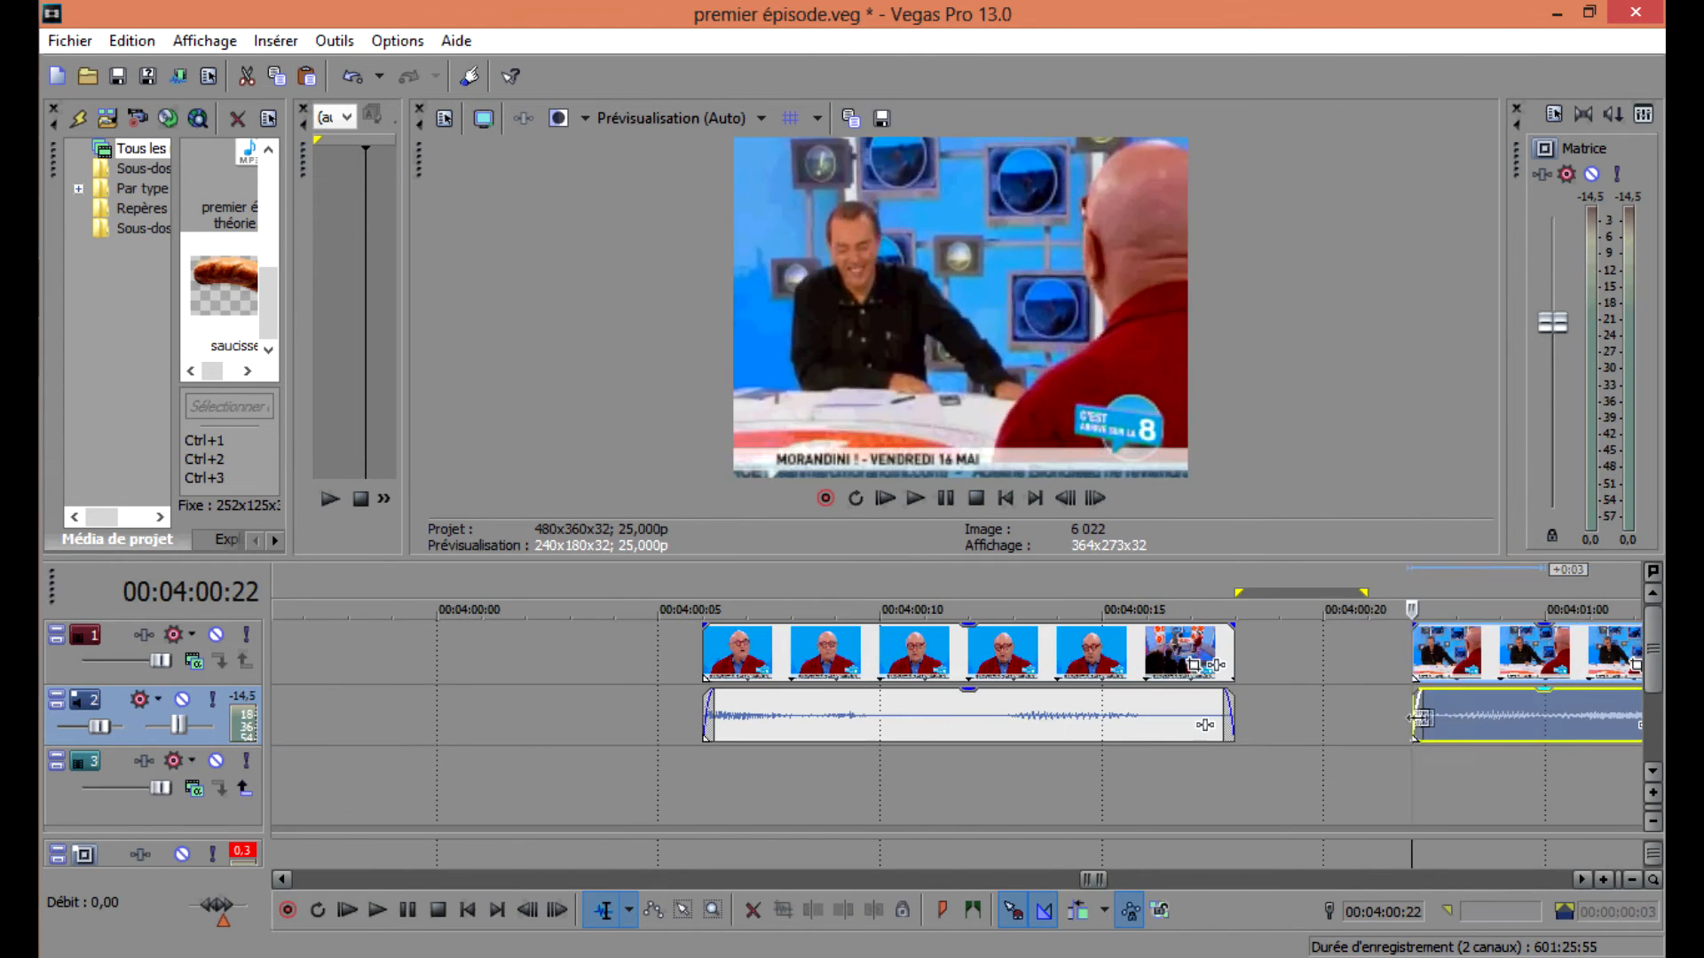
left_click_drag(1414, 712, 1458, 712)
key("space")
key("space")
double_click(1601, 718)
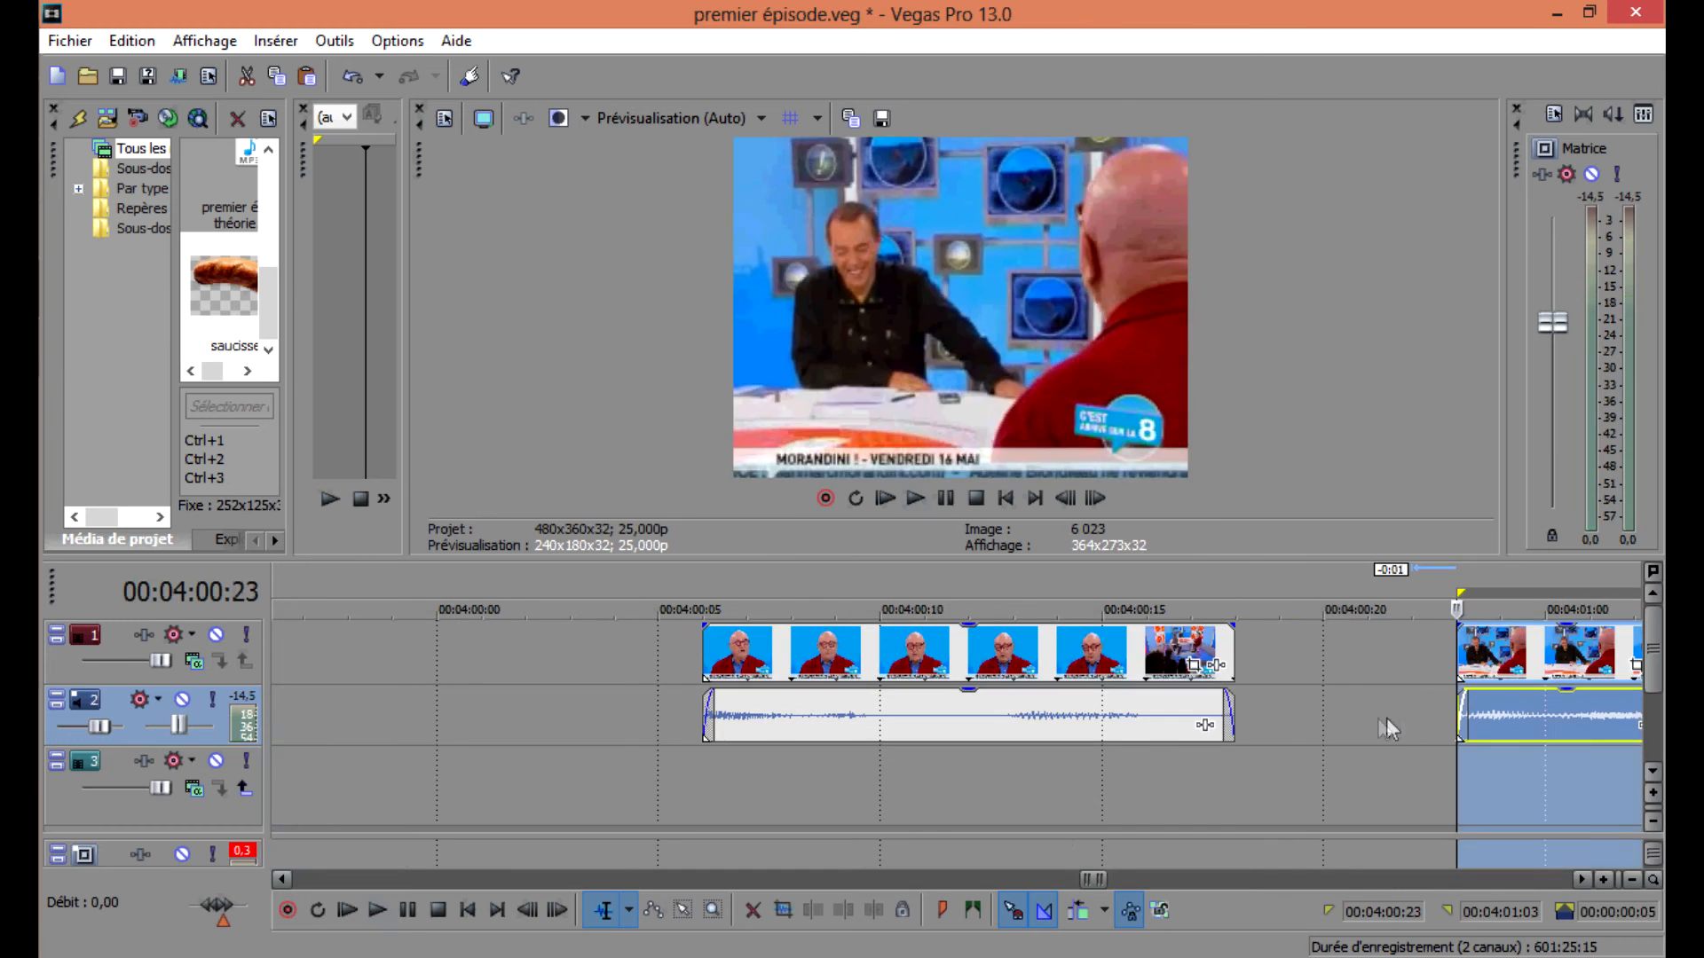
right_click(1389, 729)
left_click(1294, 627)
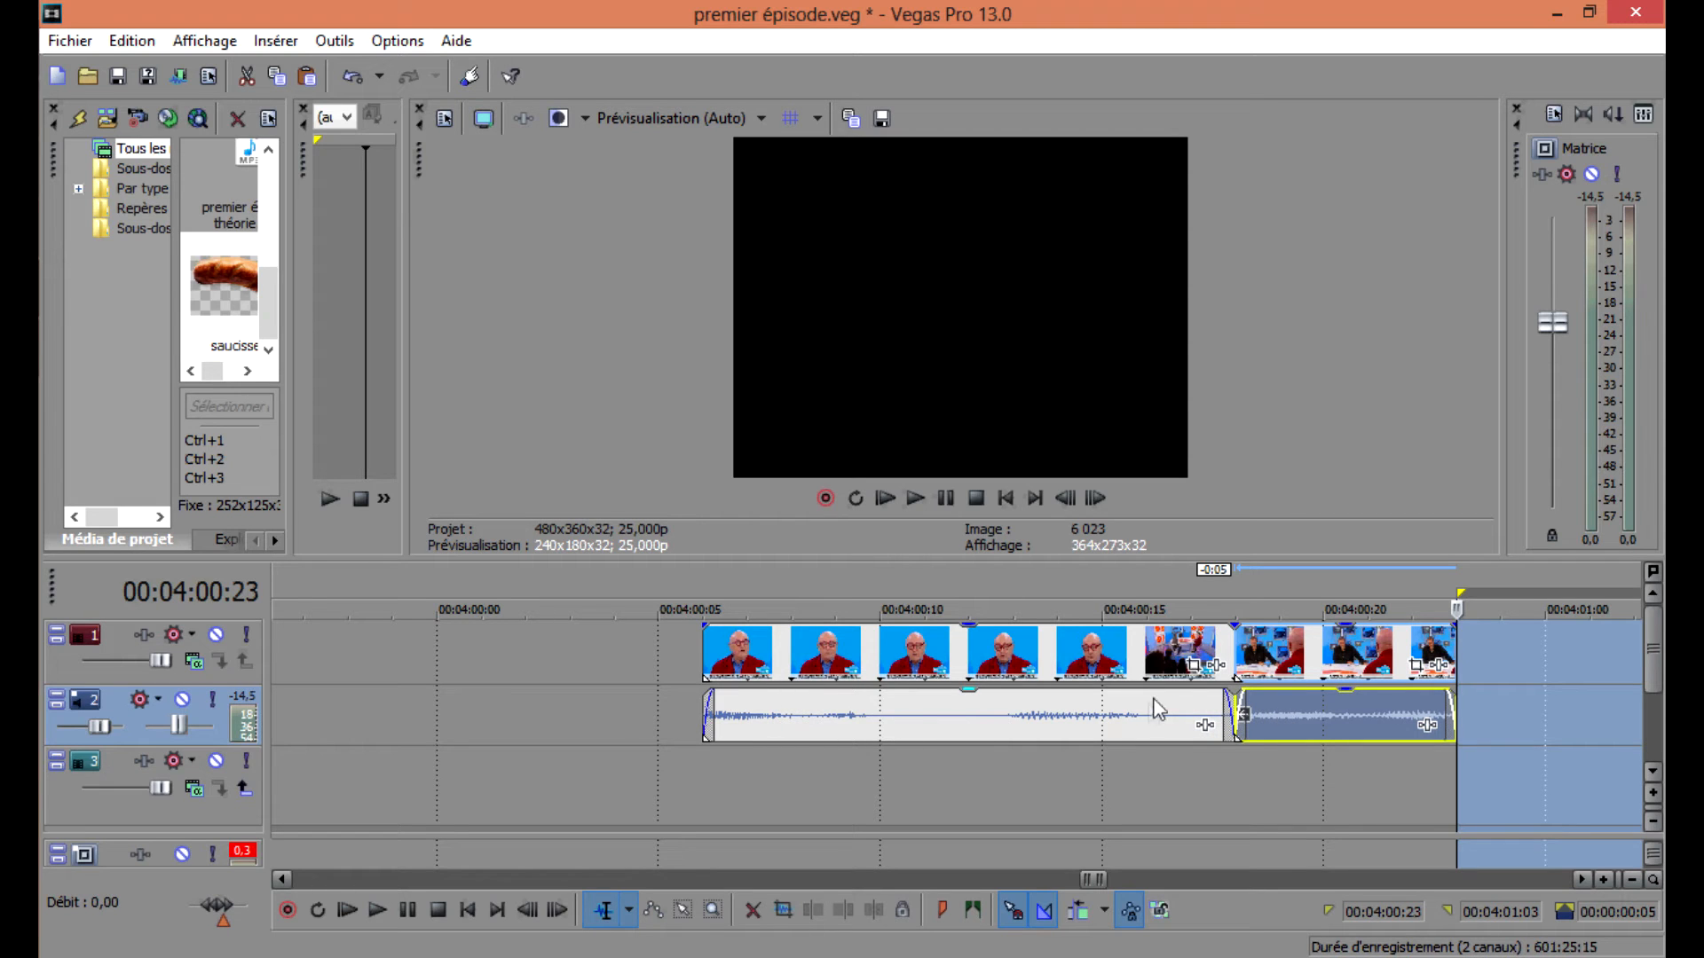
Play back the sequence between about 00:03:50 and 00:04:00 to review the stutter edits.
left_click(705, 701)
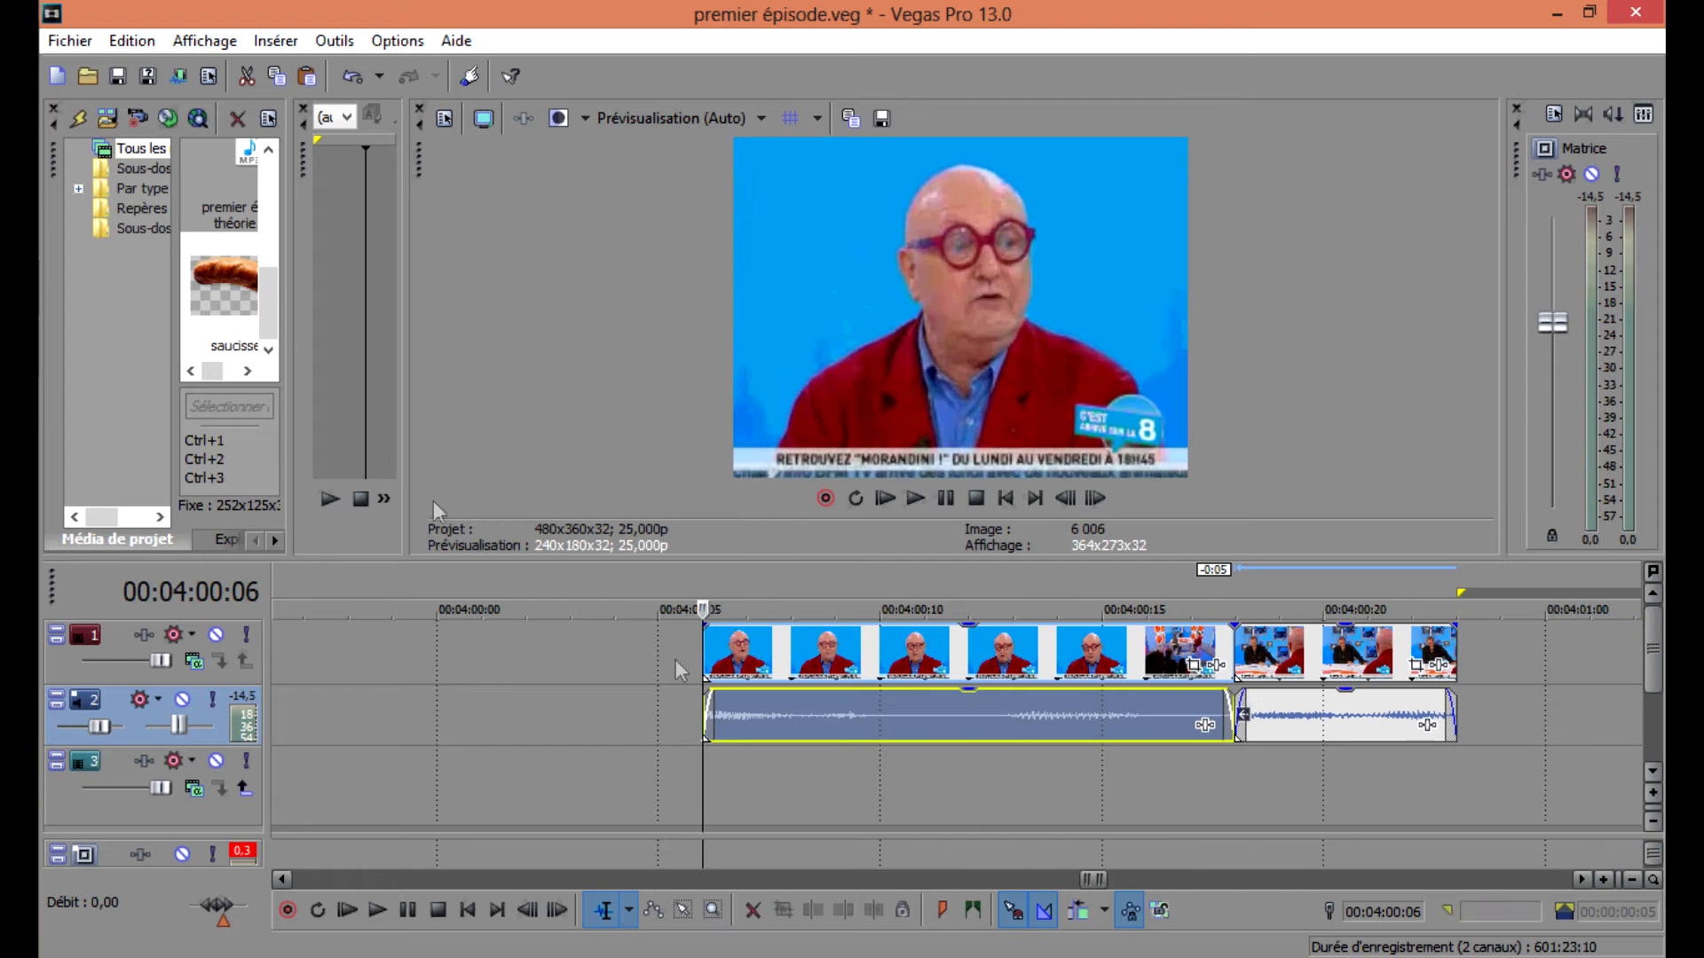
scroll(1254, 652, "down", 6)
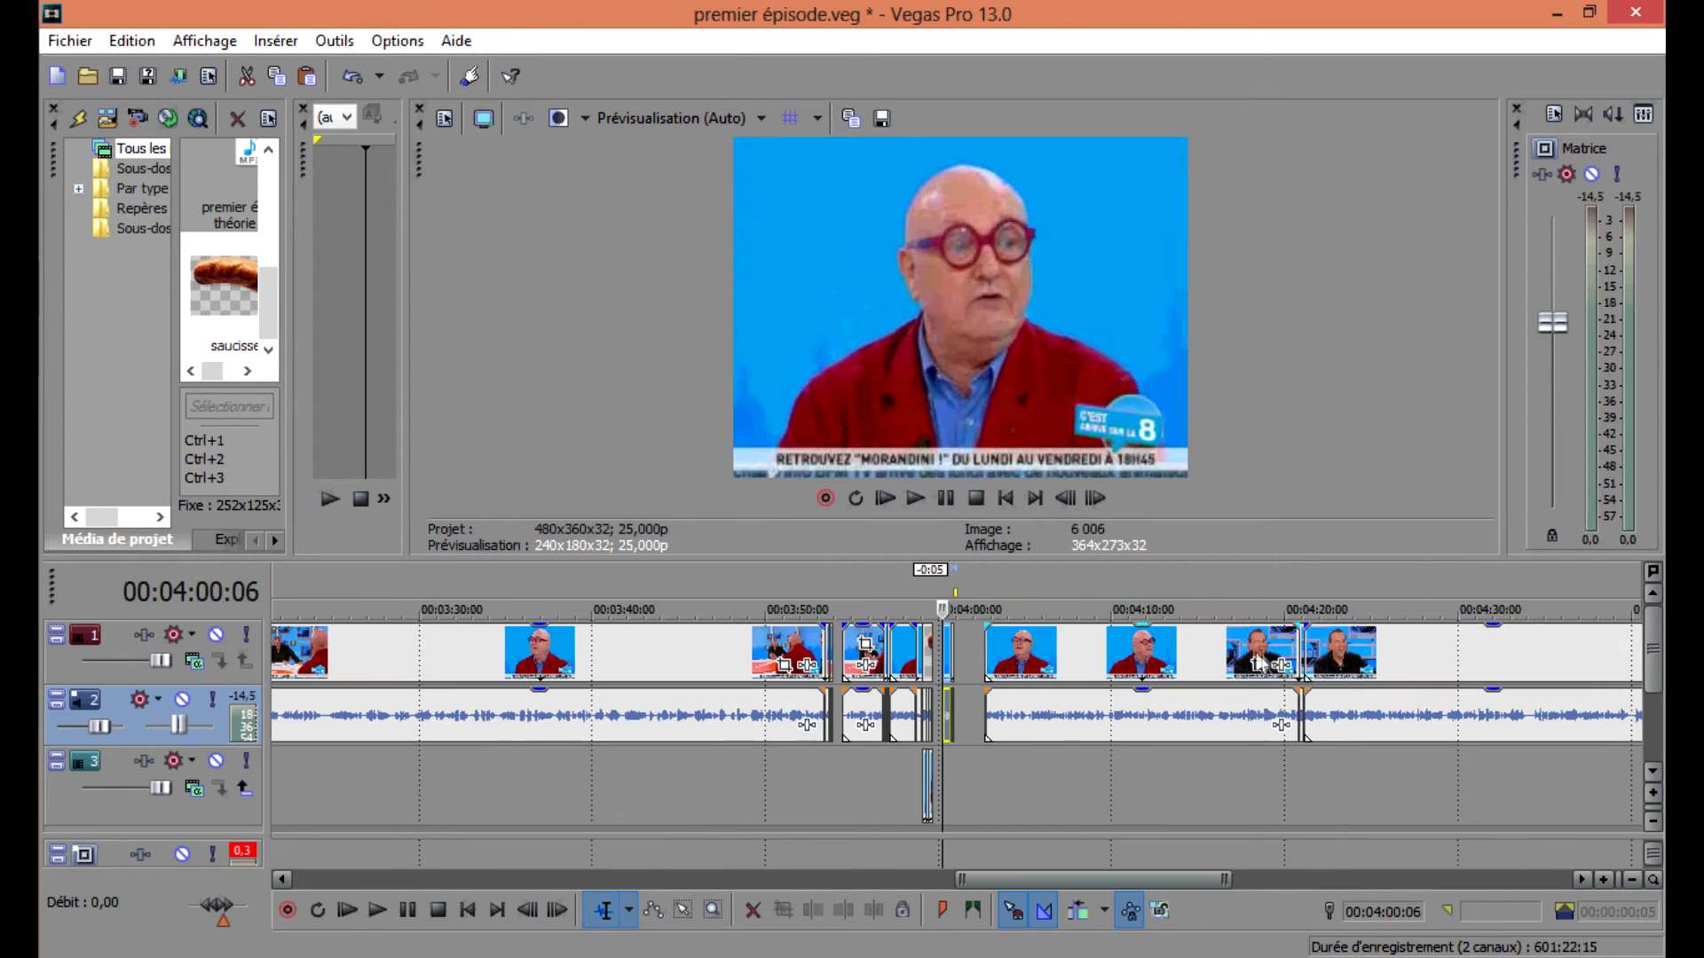
left_click(822, 656)
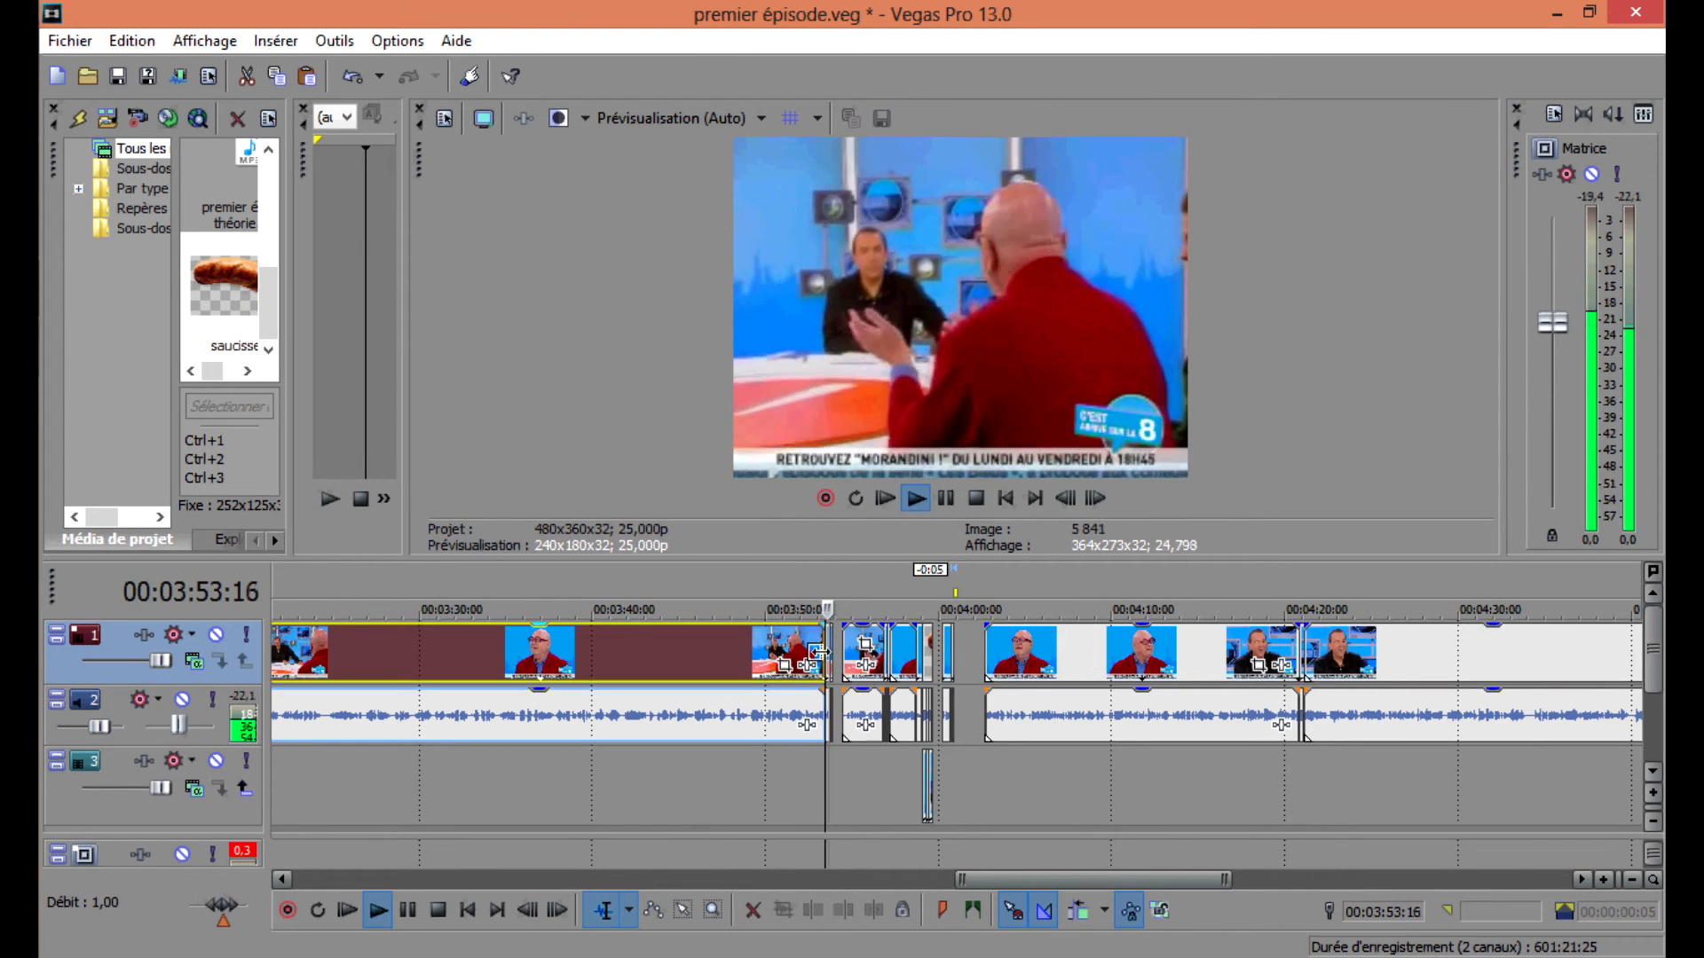
left_click(921, 653)
key("space")
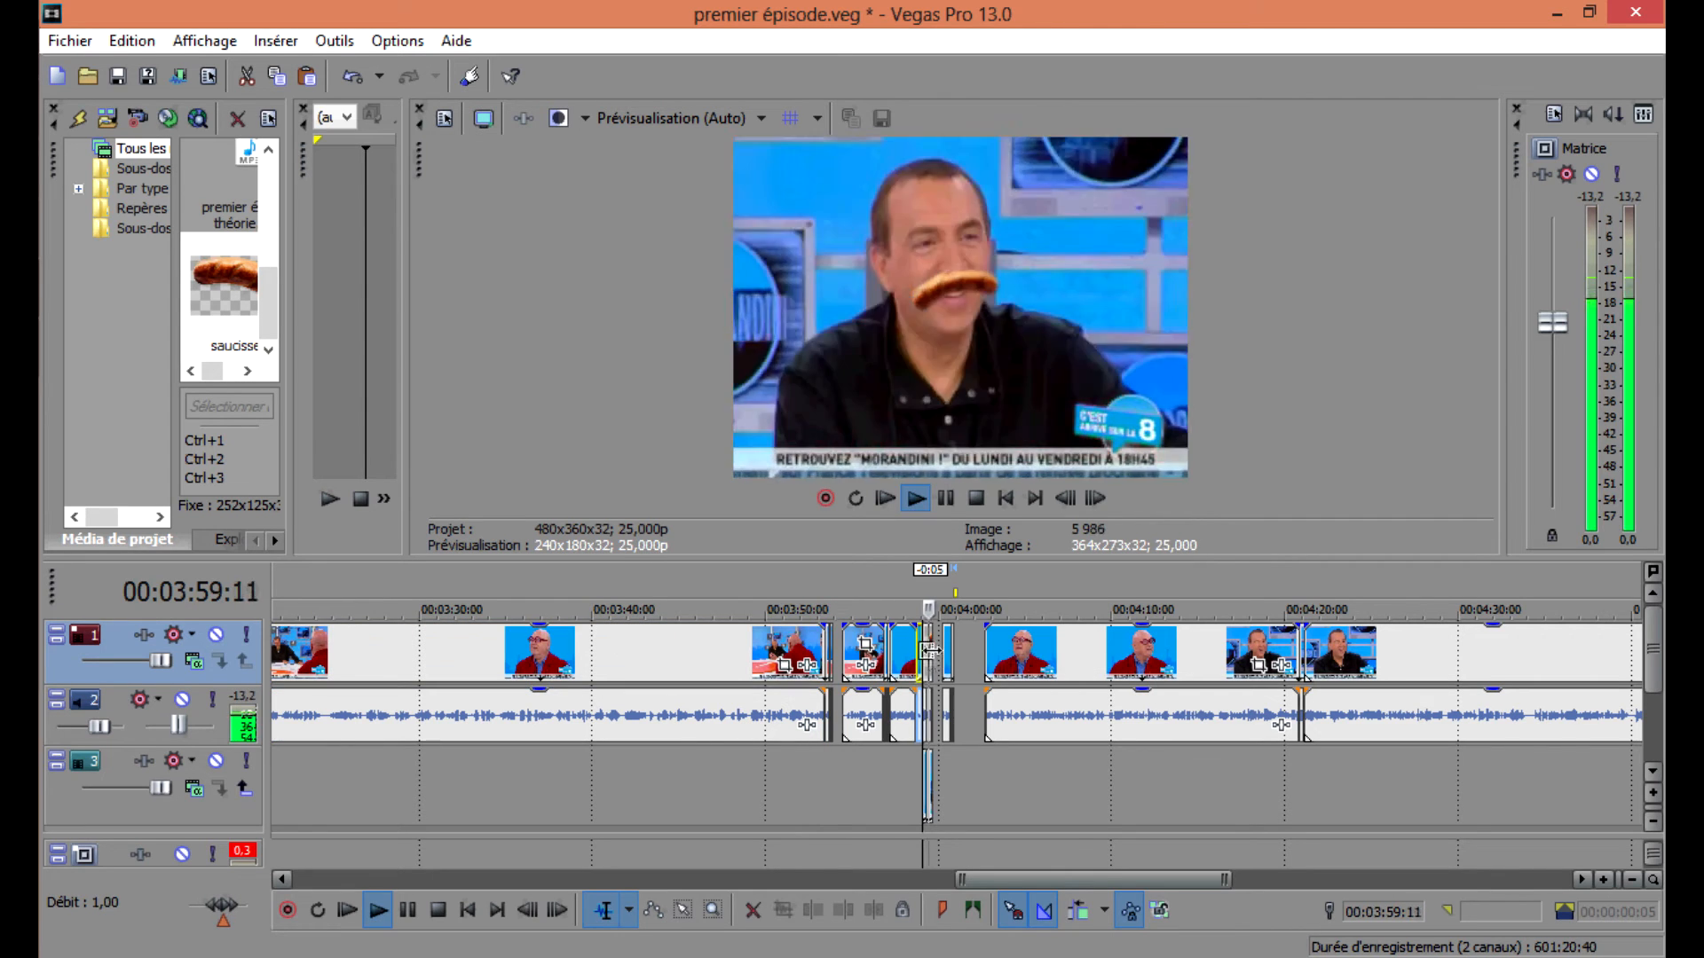
scroll(484, 654, "down", 3)
key("space")
left_click(779, 655)
scroll(781, 654, "up", 3)
key("space")
key("space")
left_click(1068, 654)
left_click(1062, 654)
Delete the selected clip, play the result, and undo the deletion.
key("space")
key("space")
left_click(1139, 651)
scroll(1139, 650, "down", 4)
left_click(850, 644)
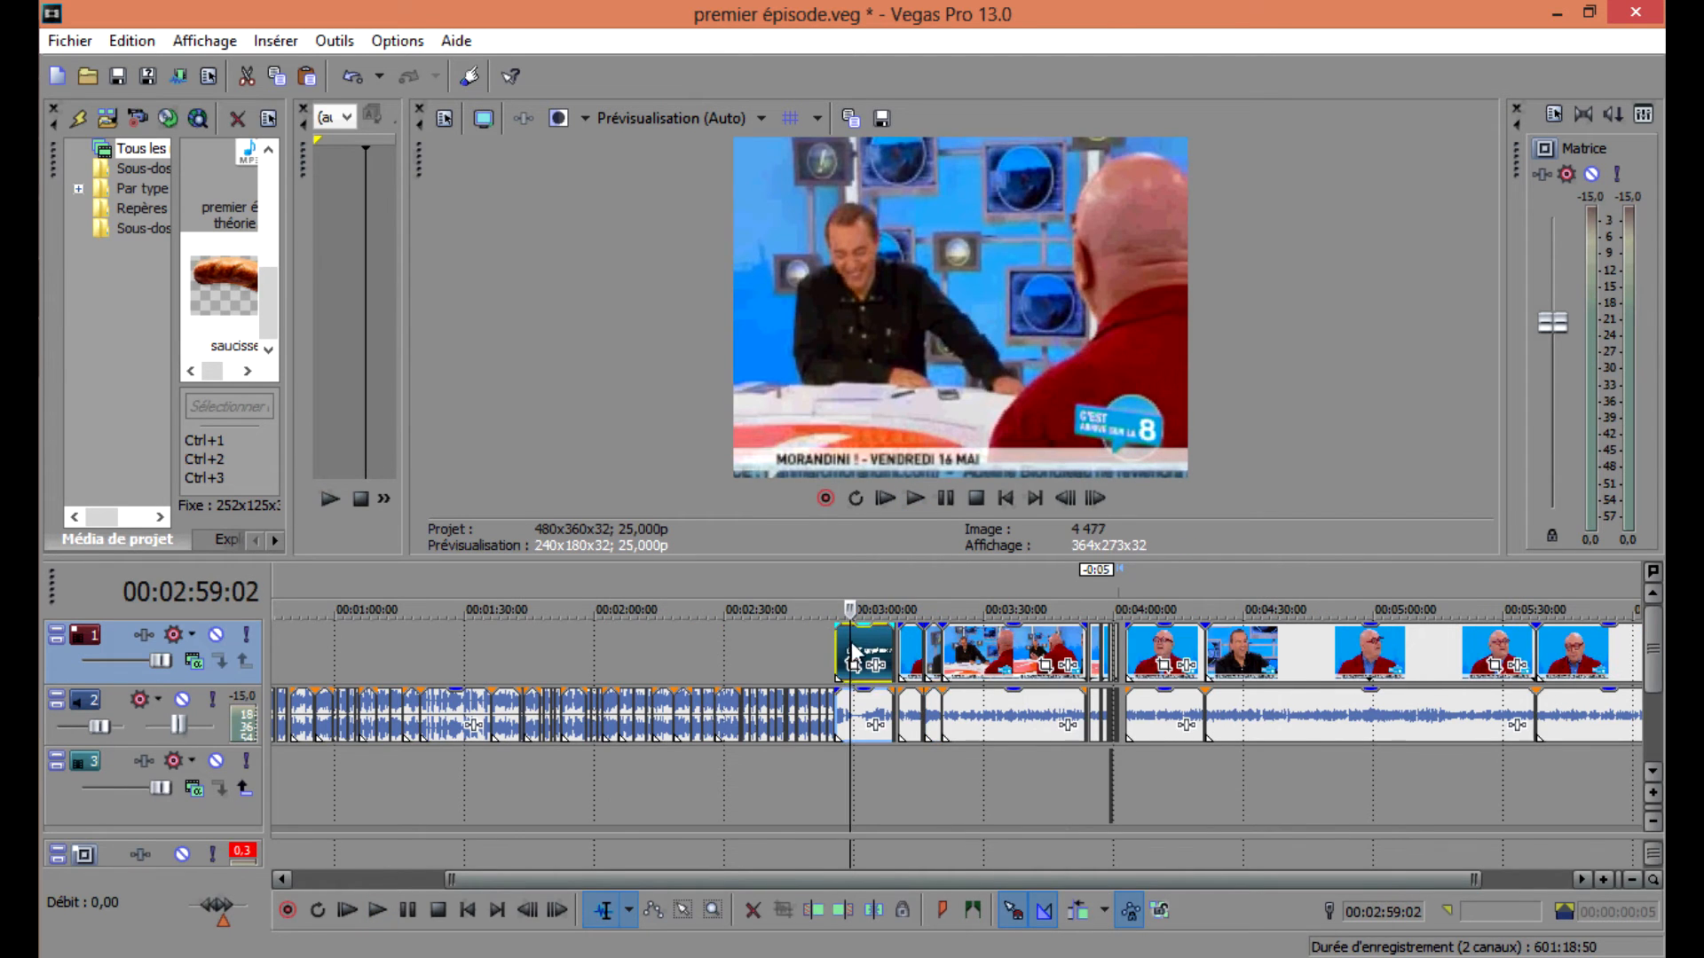
key("Delete")
scroll(945, 654, "up", 5)
left_click(1454, 654)
left_click(1434, 654)
key("space")
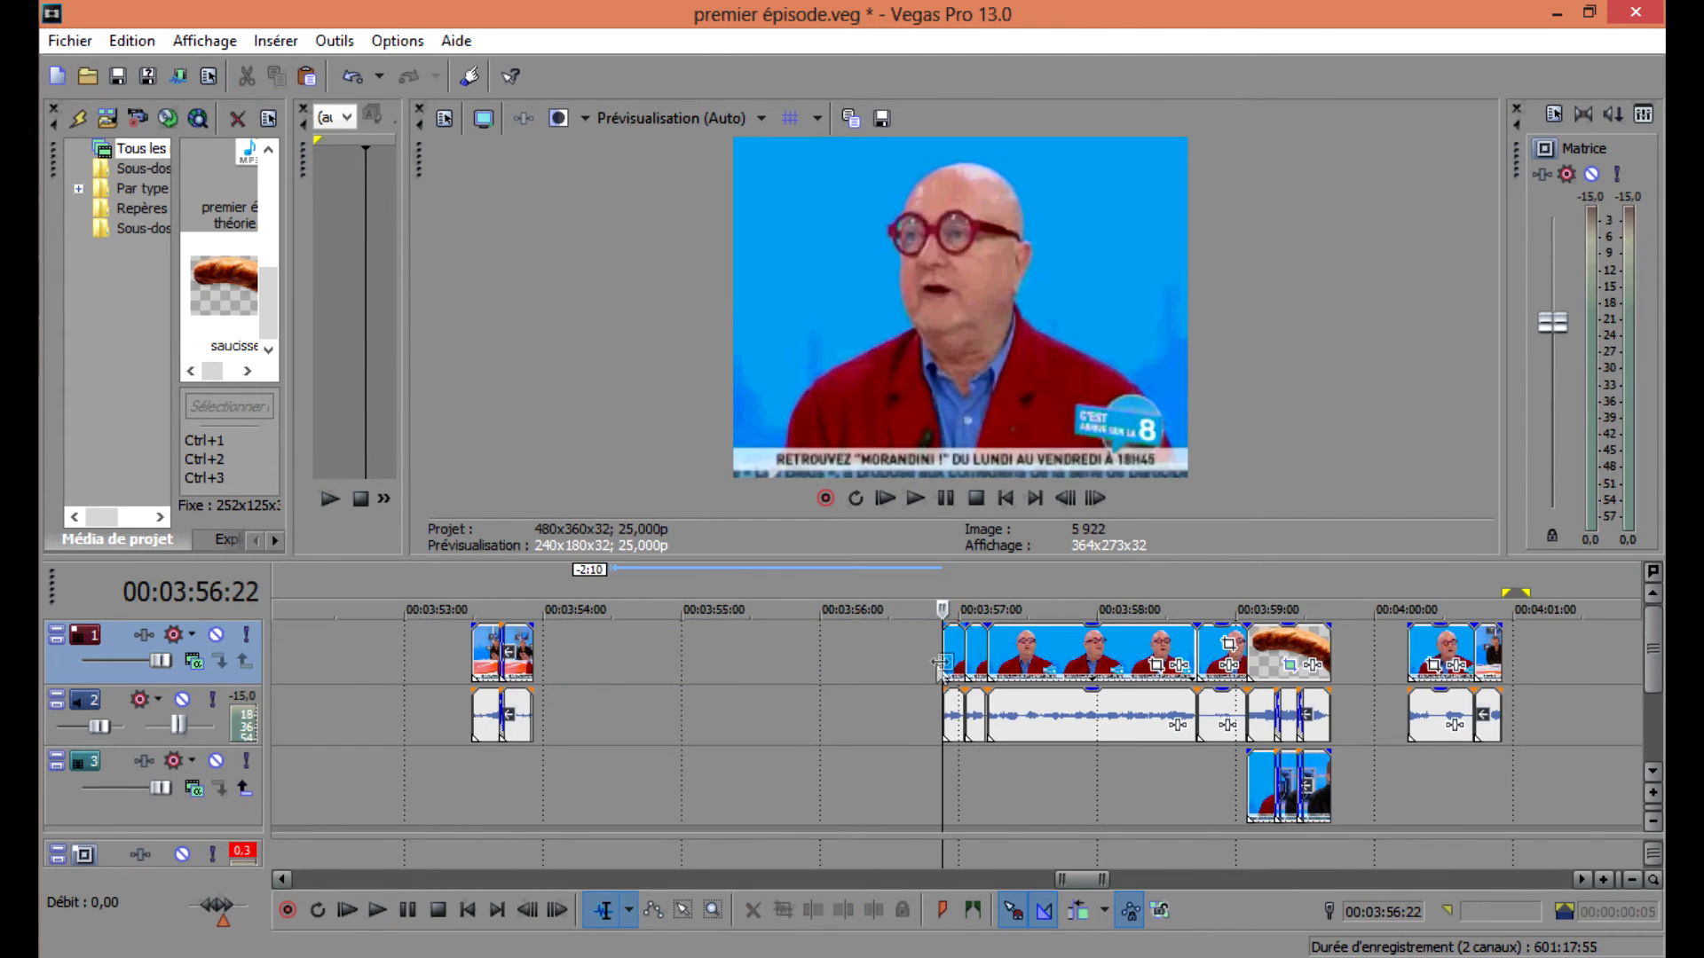
key("space")
key("space")
key("ctrl+z")
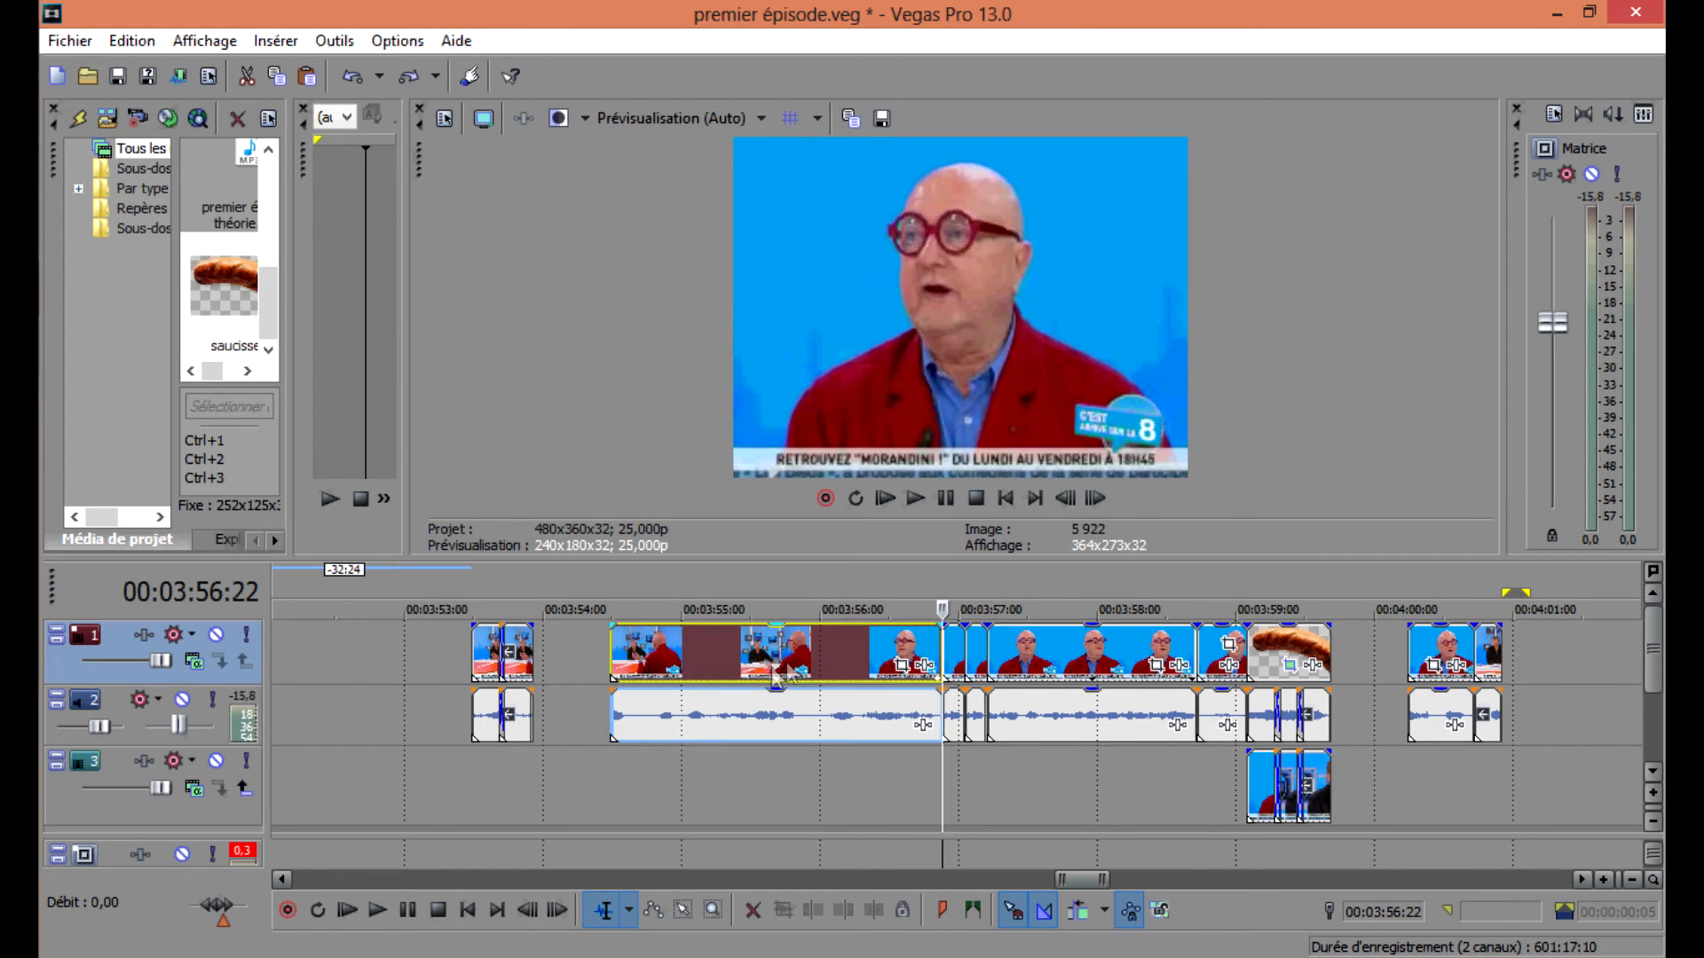
Trim the start of the clip near 00:03:54:00 and shift the events after 00:03:58 to the right.
left_click_drag(611, 661, 661, 661)
left_click(1251, 701)
left_click_drag(1287, 661, 1364, 661)
double_click(1225, 708)
key("space")
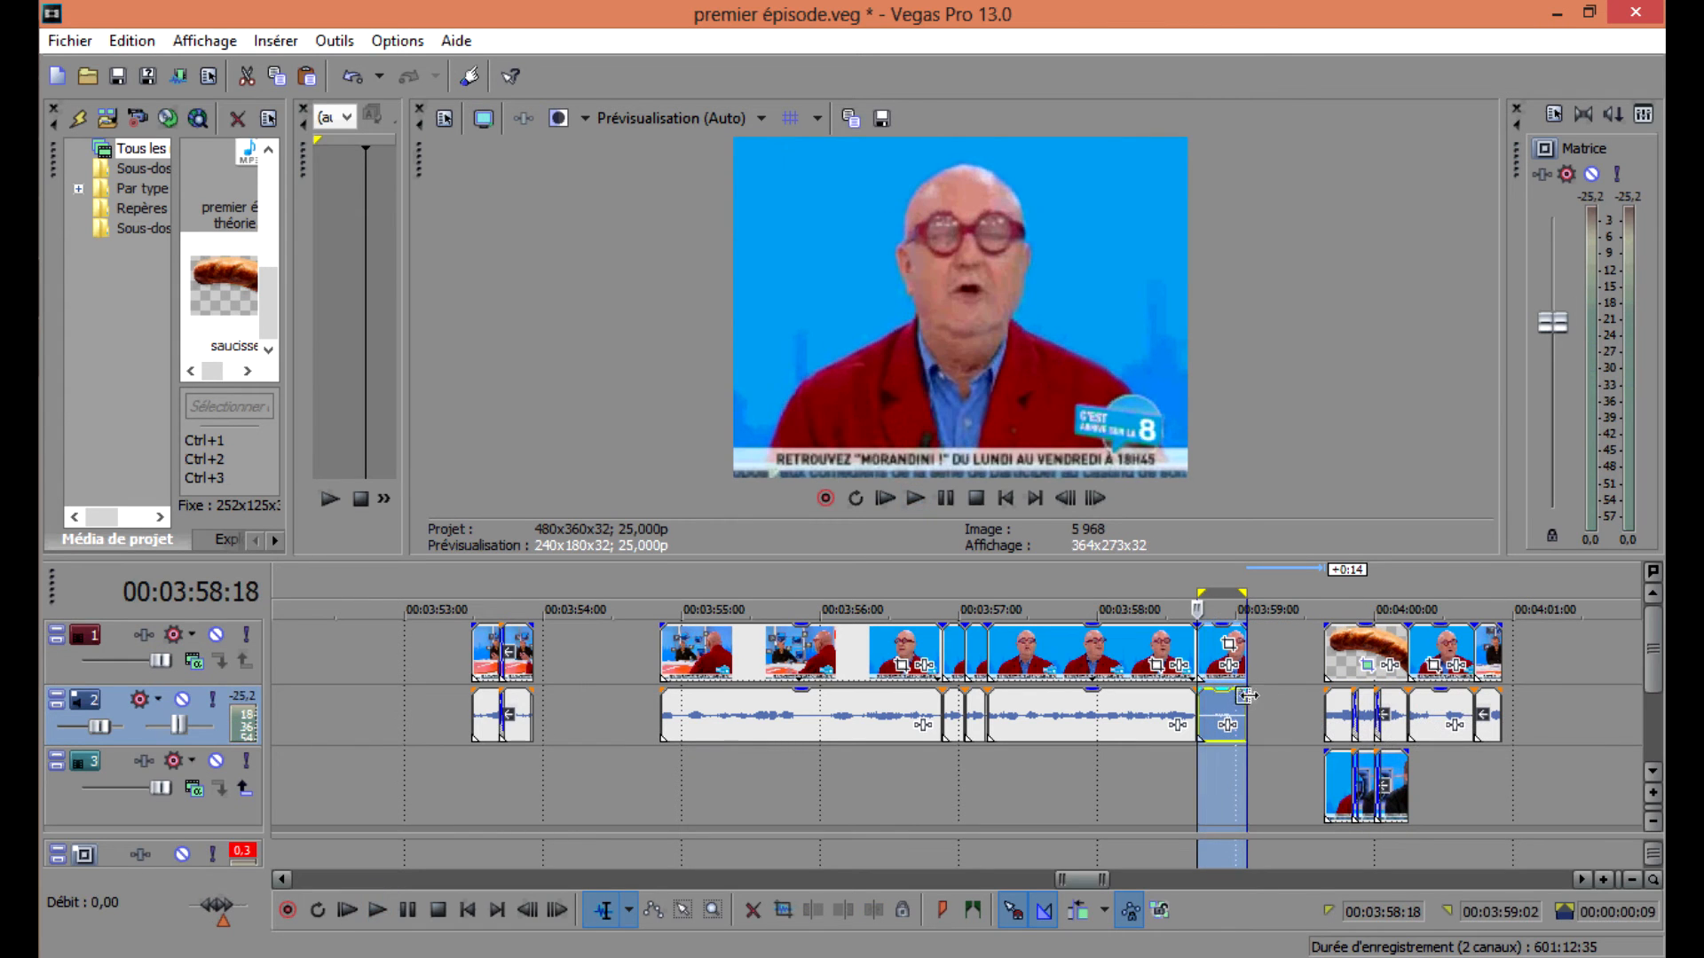
Stretch the short segment at 00:03:58:18 to end near 00:04:00:00 and move the saucisse events back against it.
left_click(1319, 661)
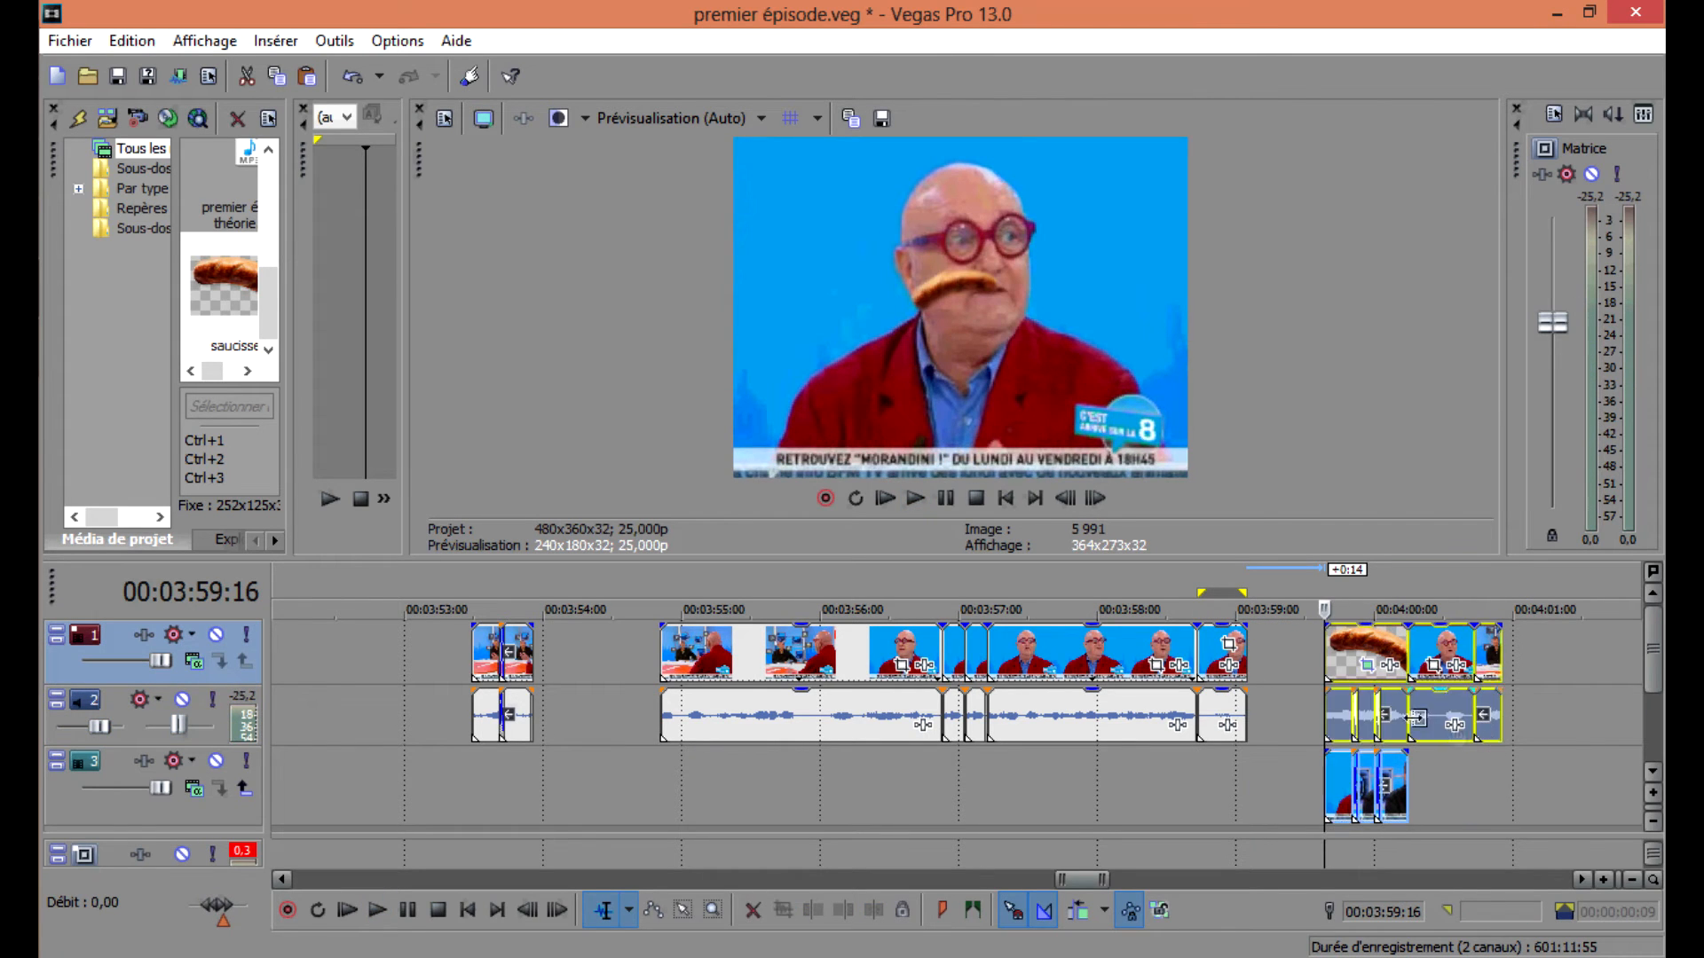
left_click_drag(1489, 729, 1638, 729)
left_click_drag(1243, 707, 1393, 710)
left_click(1204, 713)
key("space")
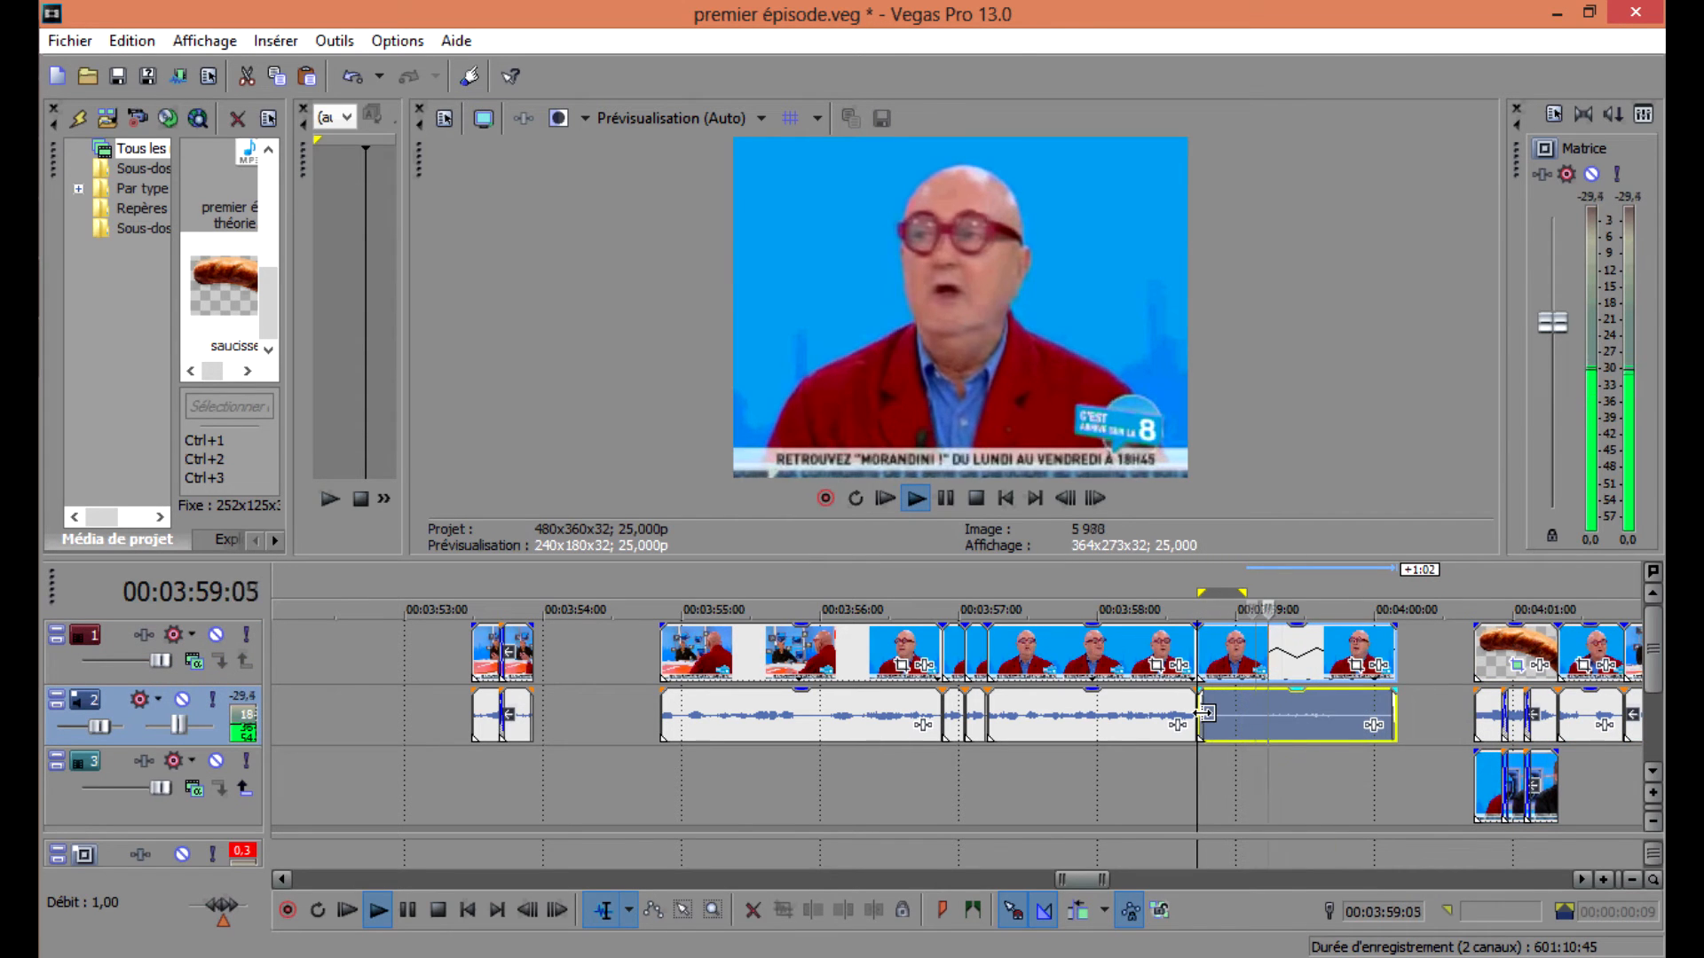
left_click_drag(1504, 661, 1424, 661)
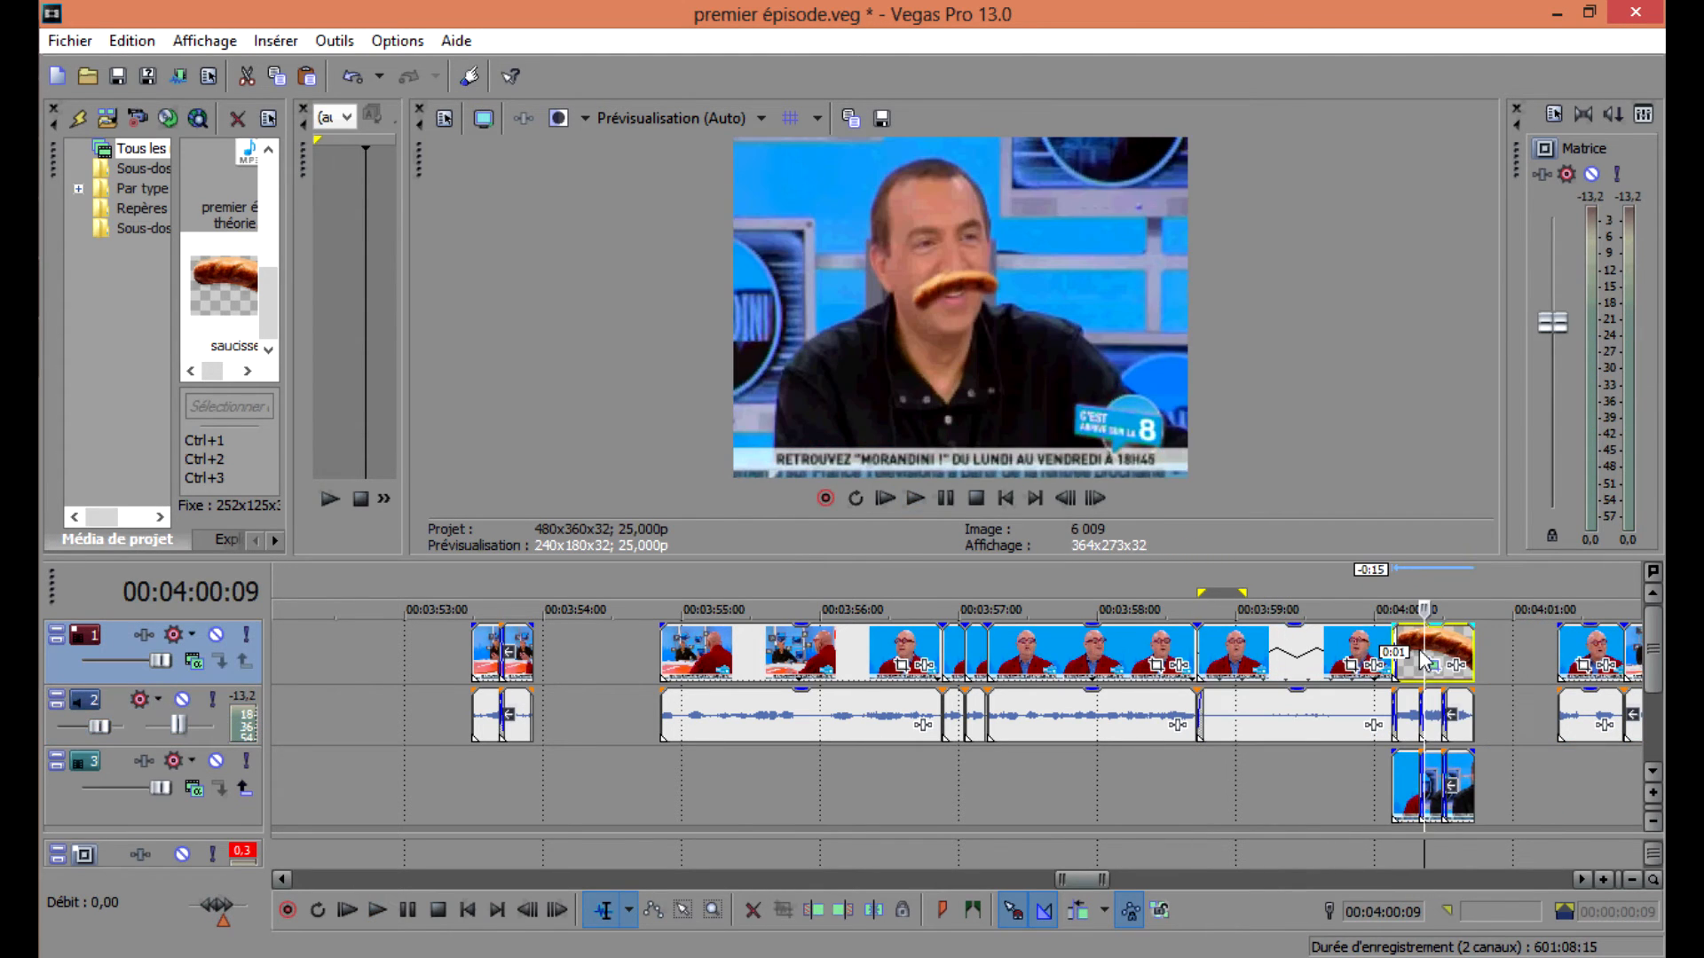
Split the saucisse event at 00:04:00:09 and copy its Pan/Crop effect onto the neighbouring saucisse segment.
key("s")
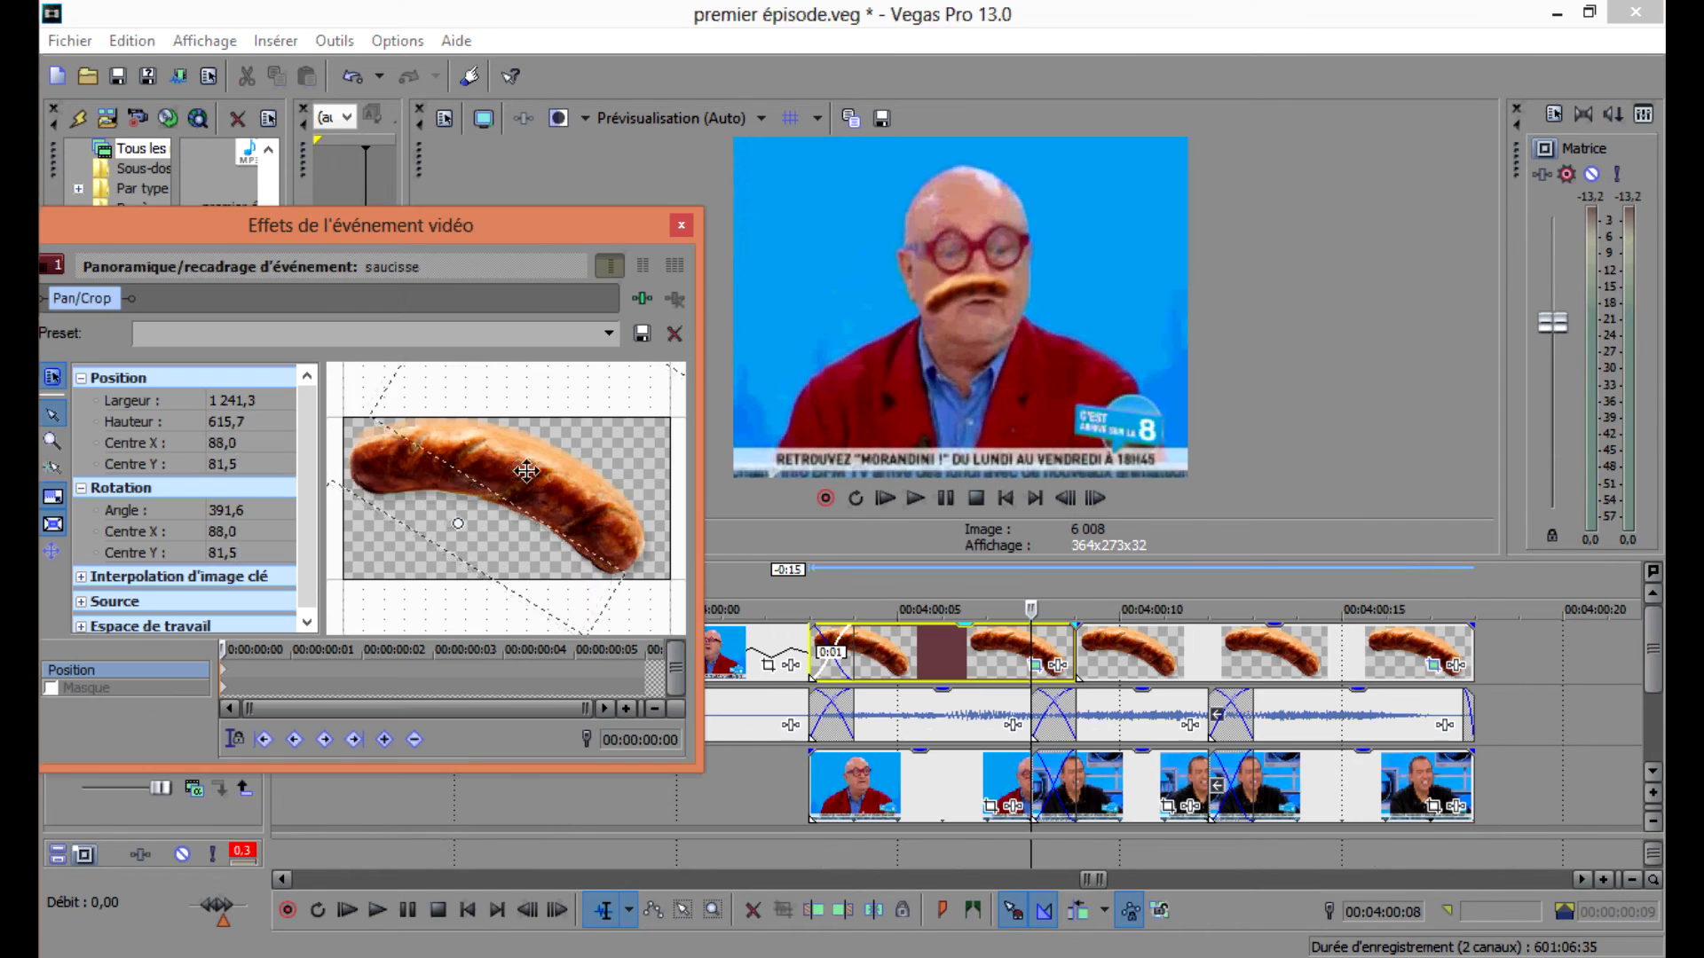
left_click(1454, 645)
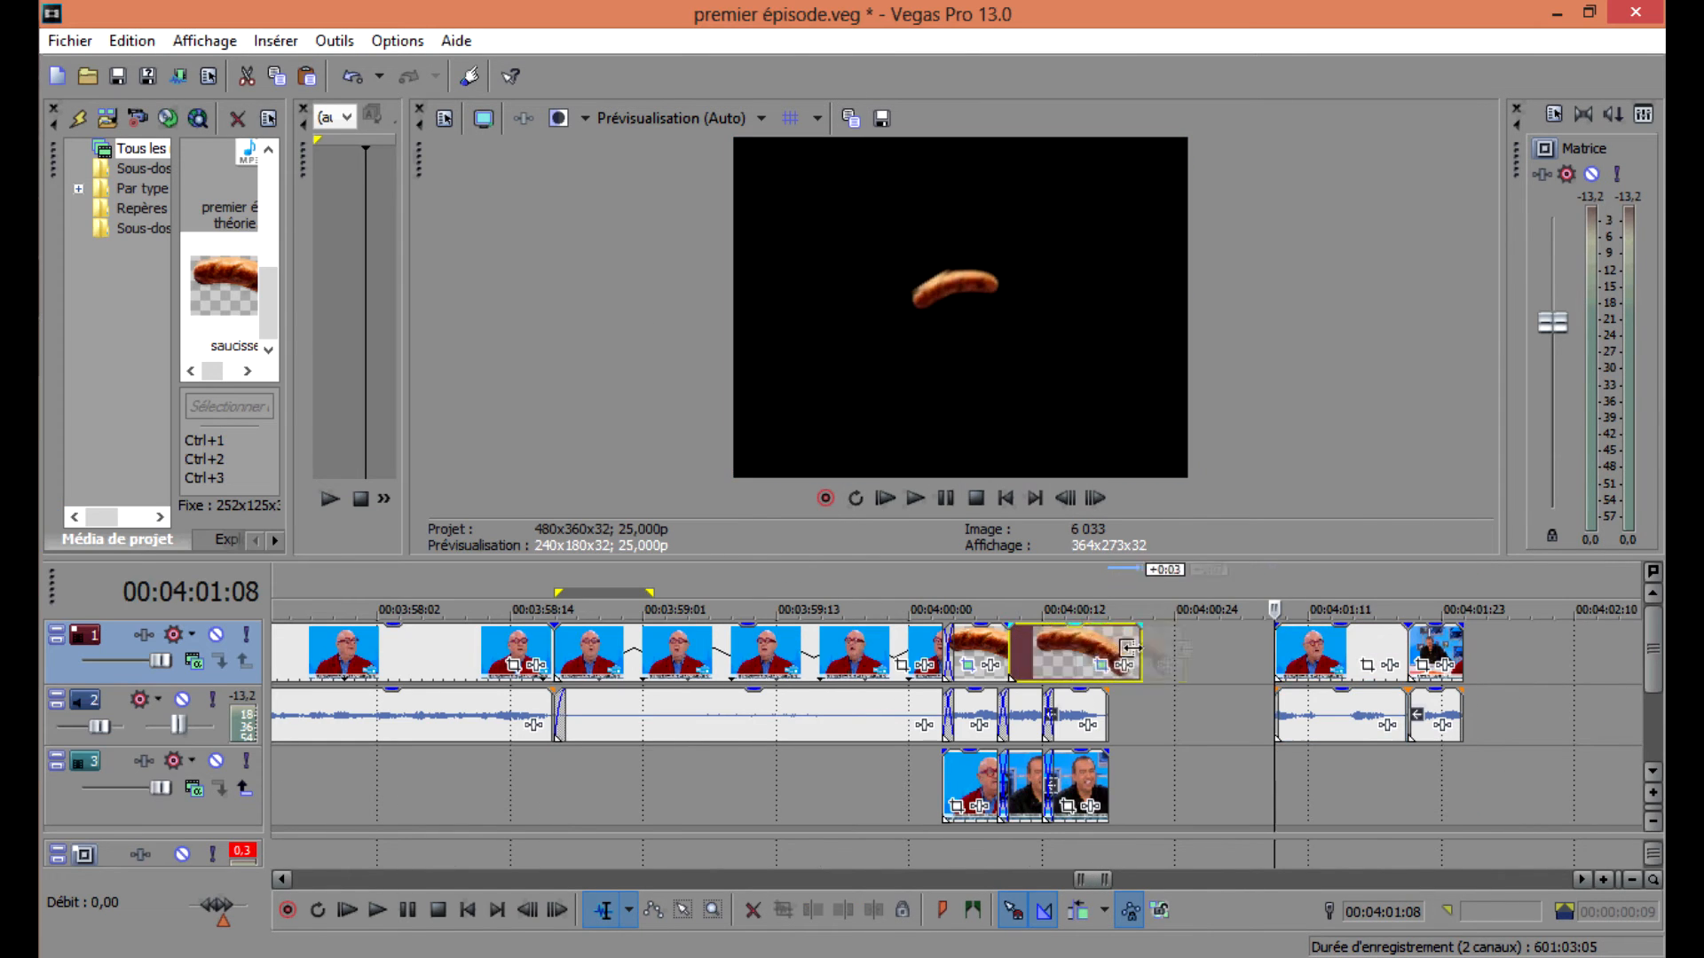
left_click_drag(1123, 655, 1021, 655)
left_click_drag(224, 288, 1133, 665)
Split the saucisse image further along and delete the excess piece.
left_click(1263, 652)
key("s")
key("Delete")
left_click(1208, 659)
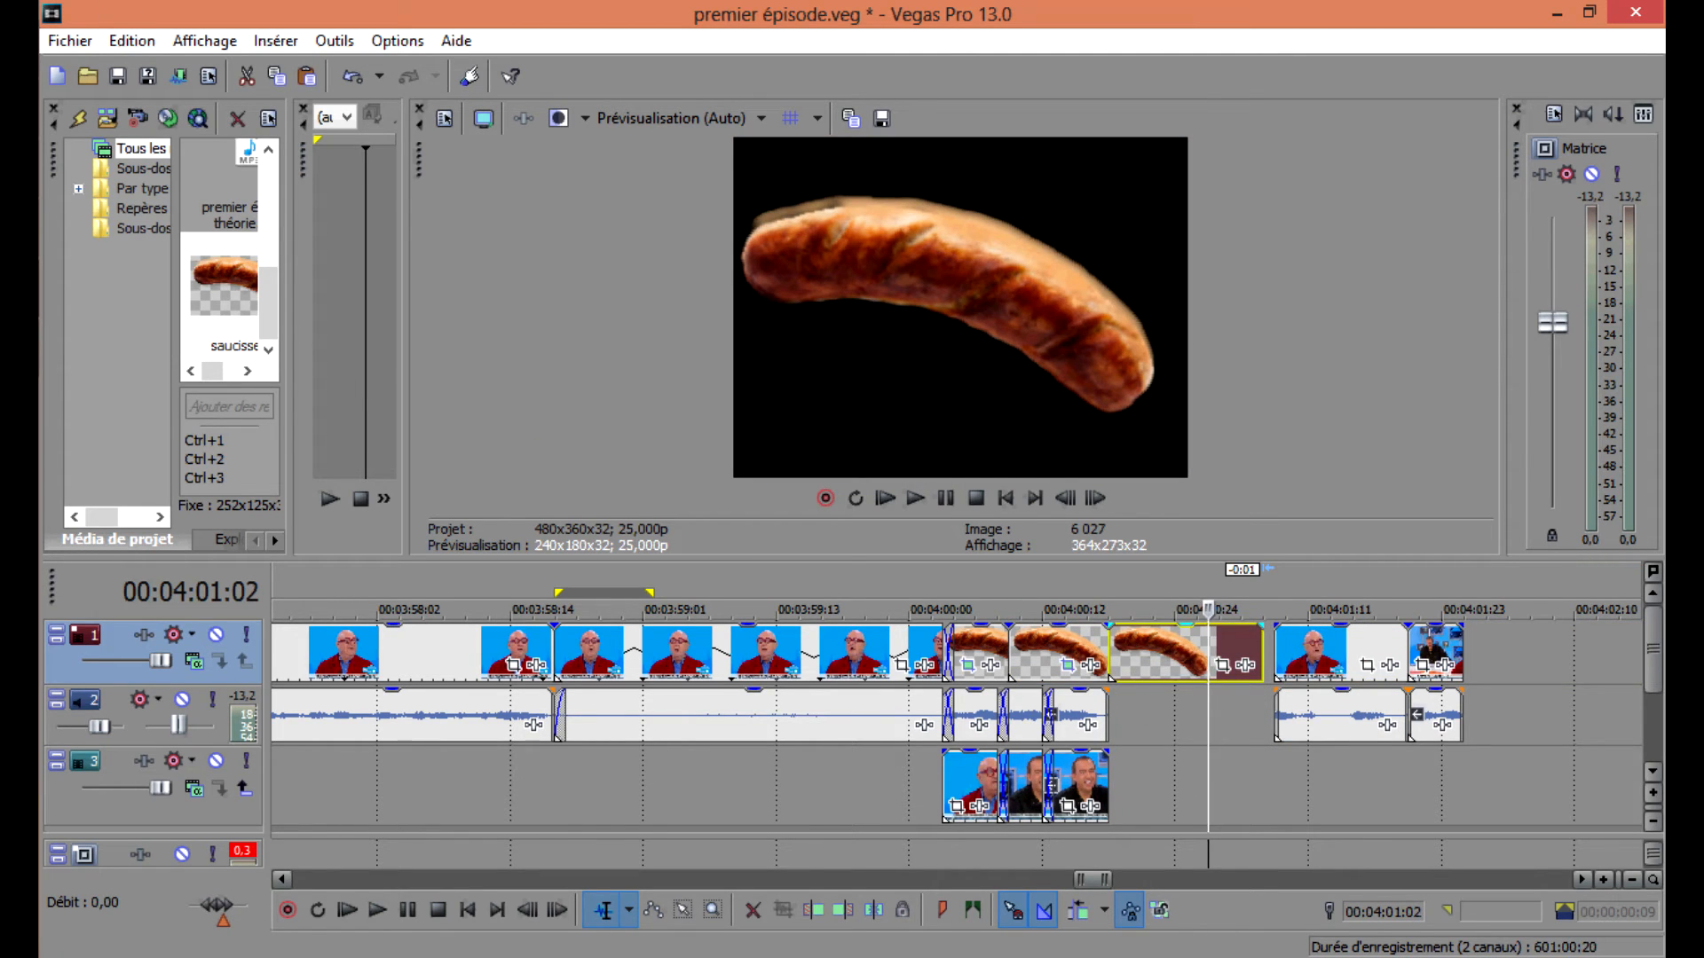
Import the Carl Orff – Carmina Burana media file into the project.
left_click(56, 42)
mouse_move(268, 301)
left_click(671, 293)
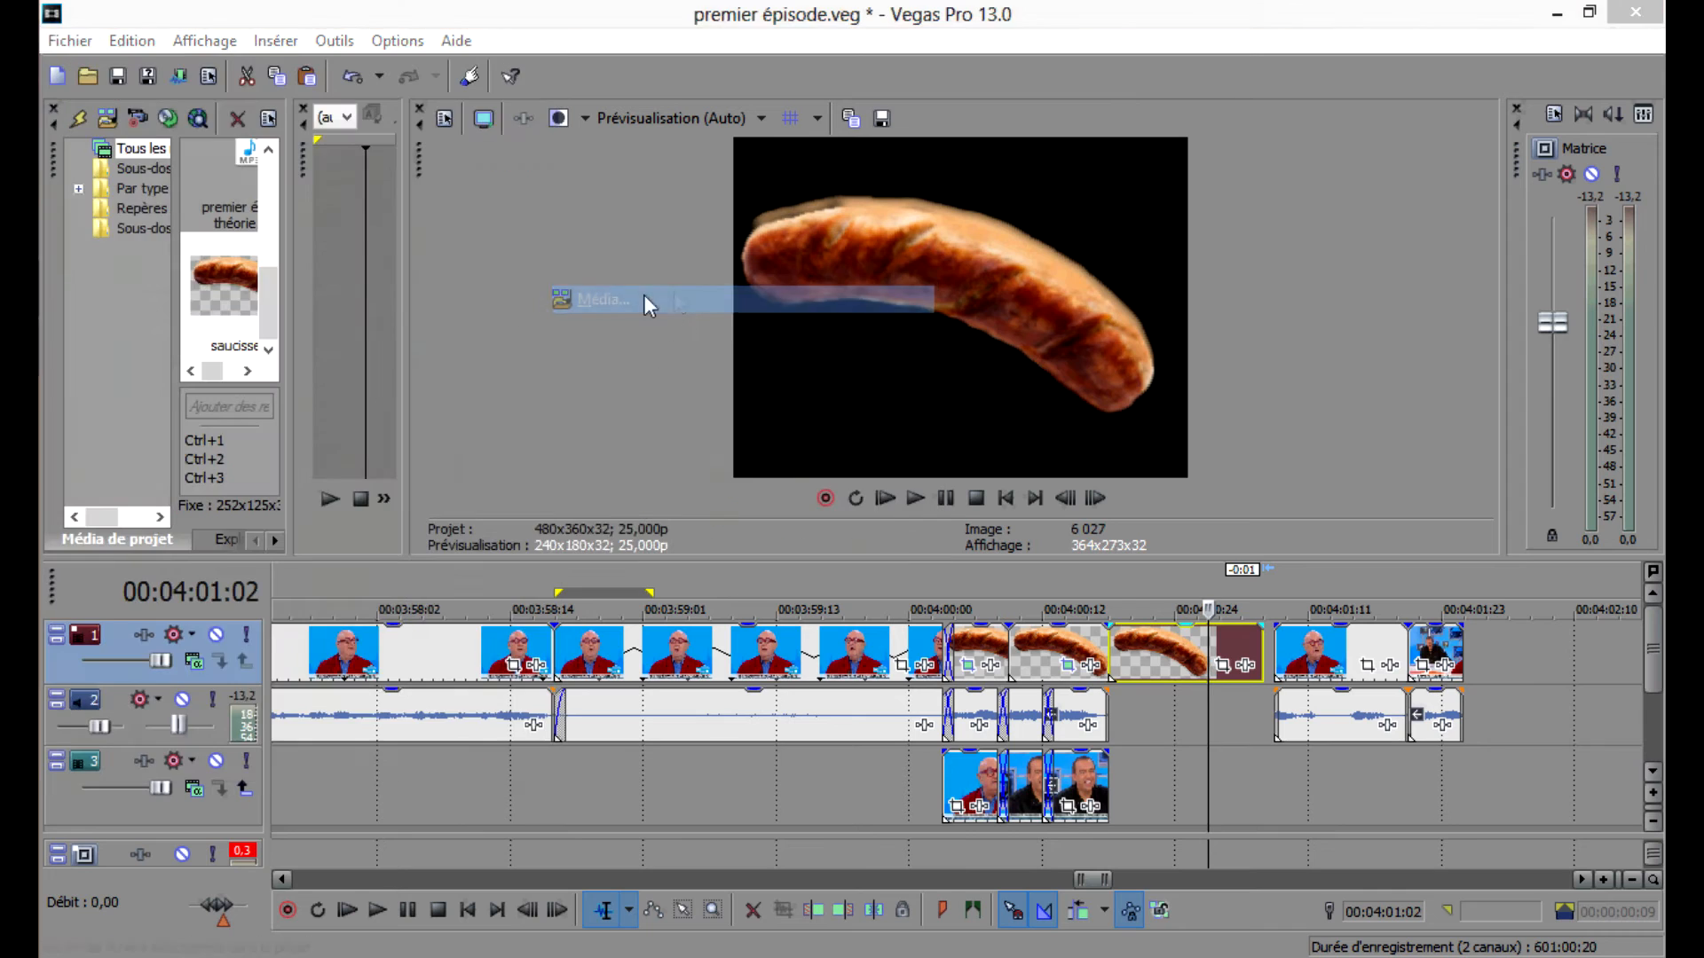
left_click(544, 65)
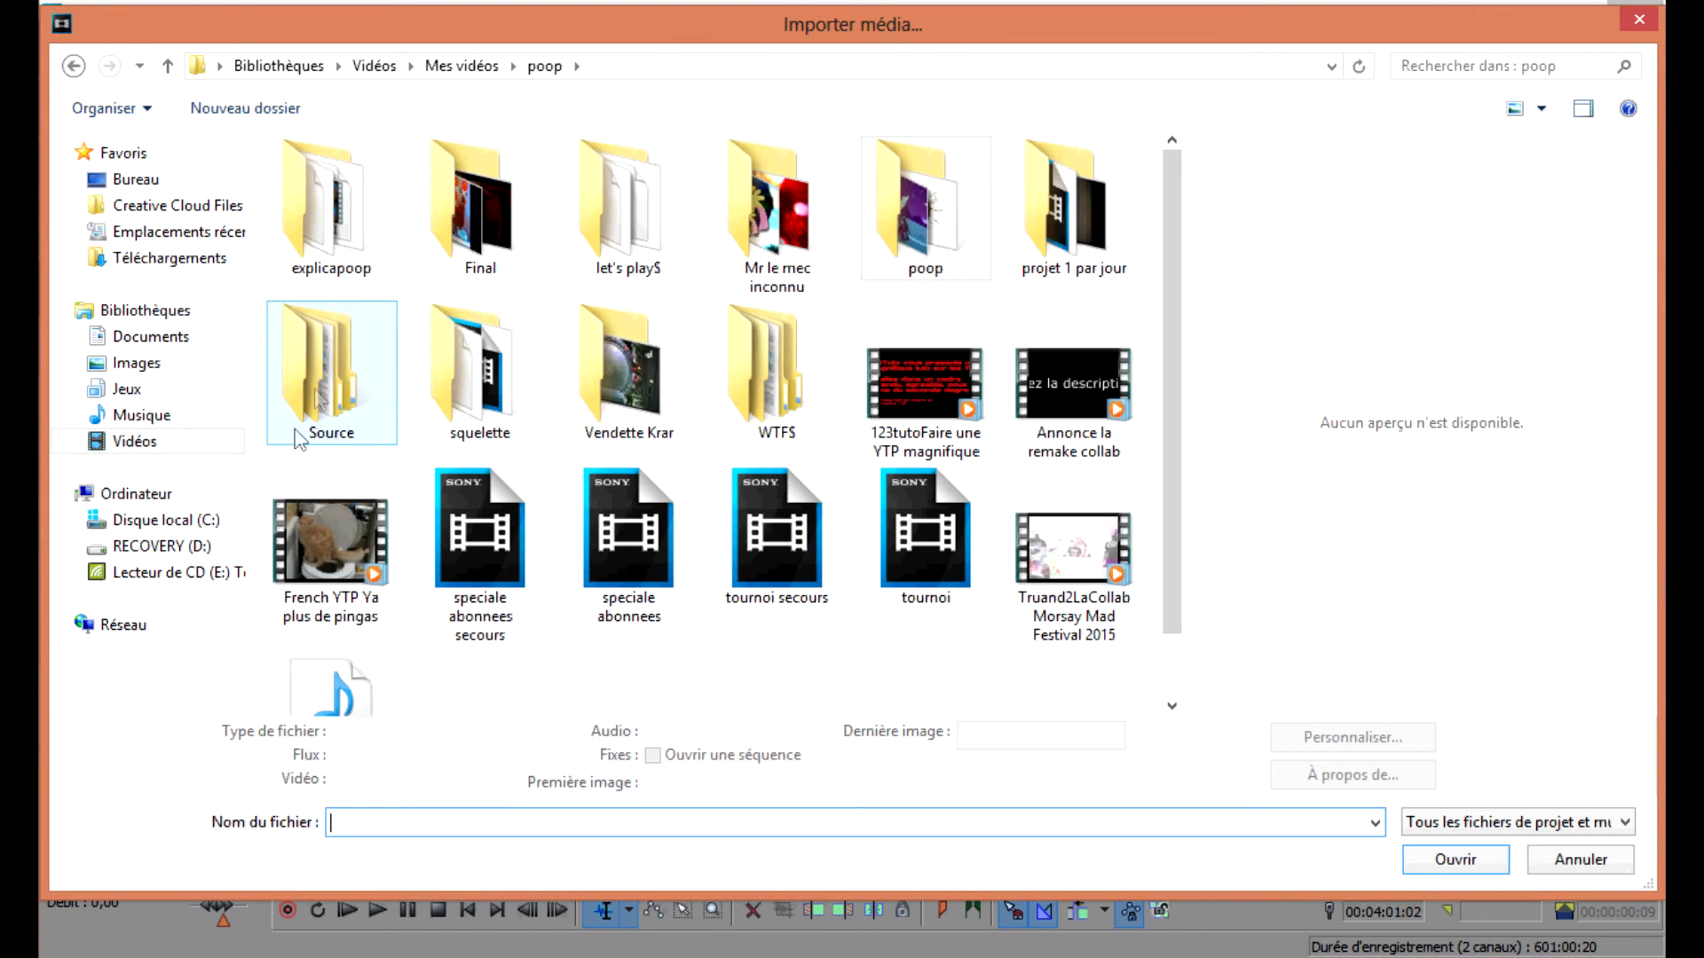
double_click(309, 417)
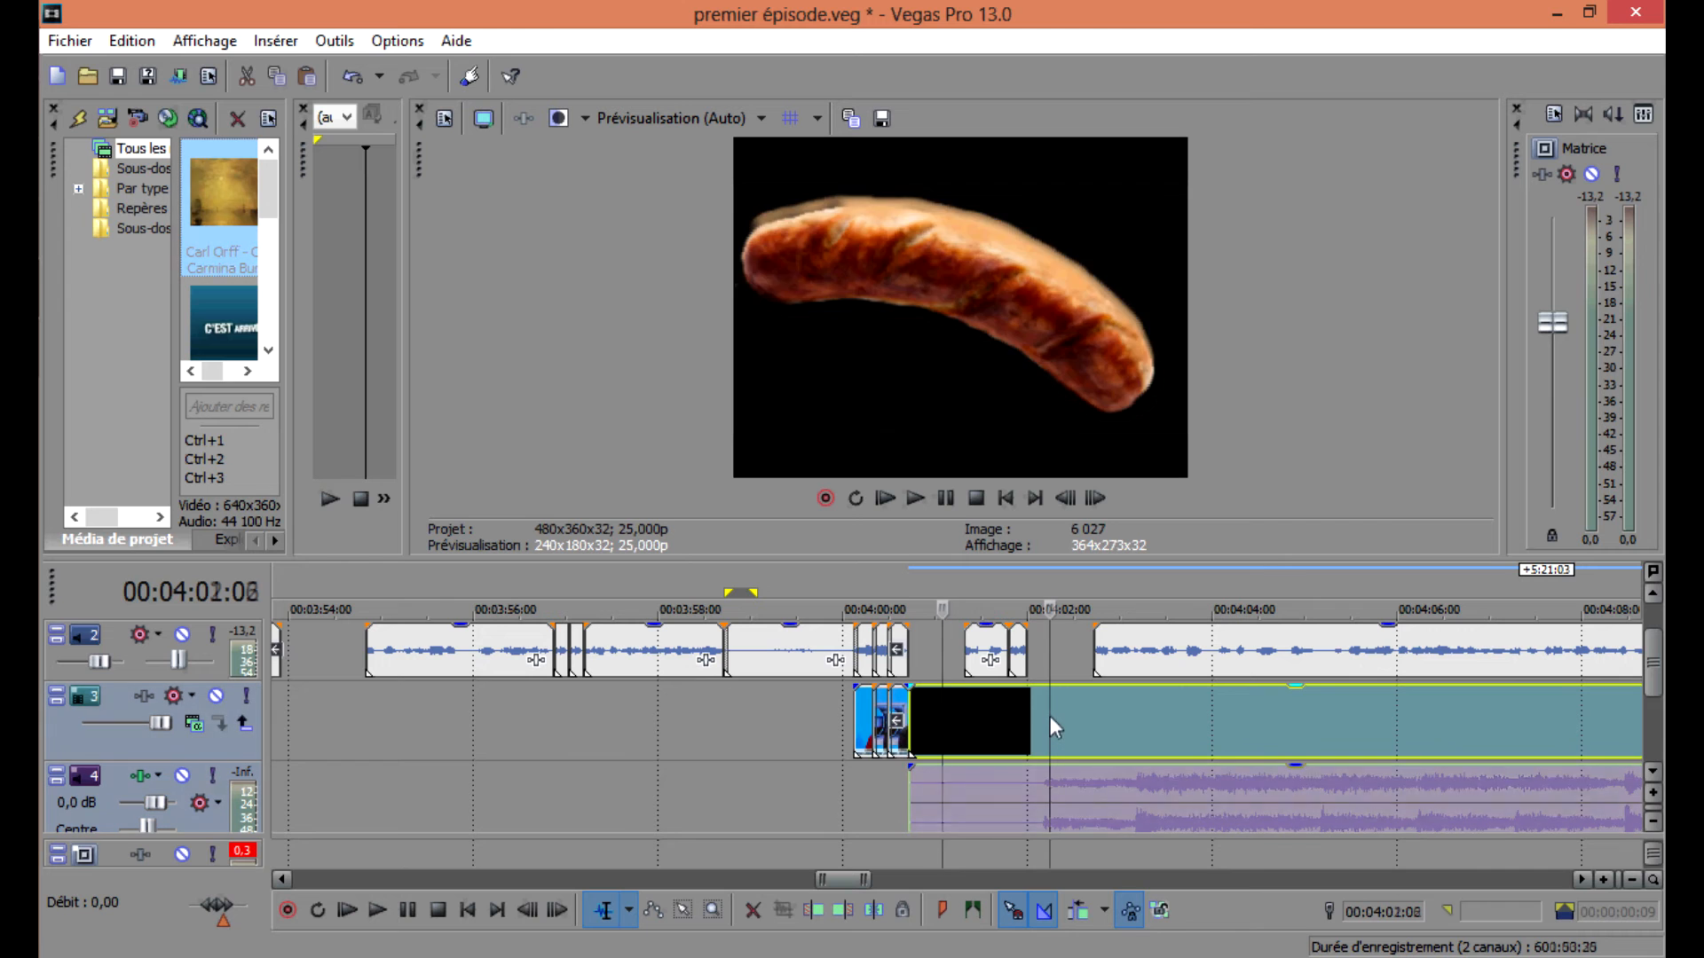
Play back the imported music track on the timeline to review its start.
left_click(1051, 716)
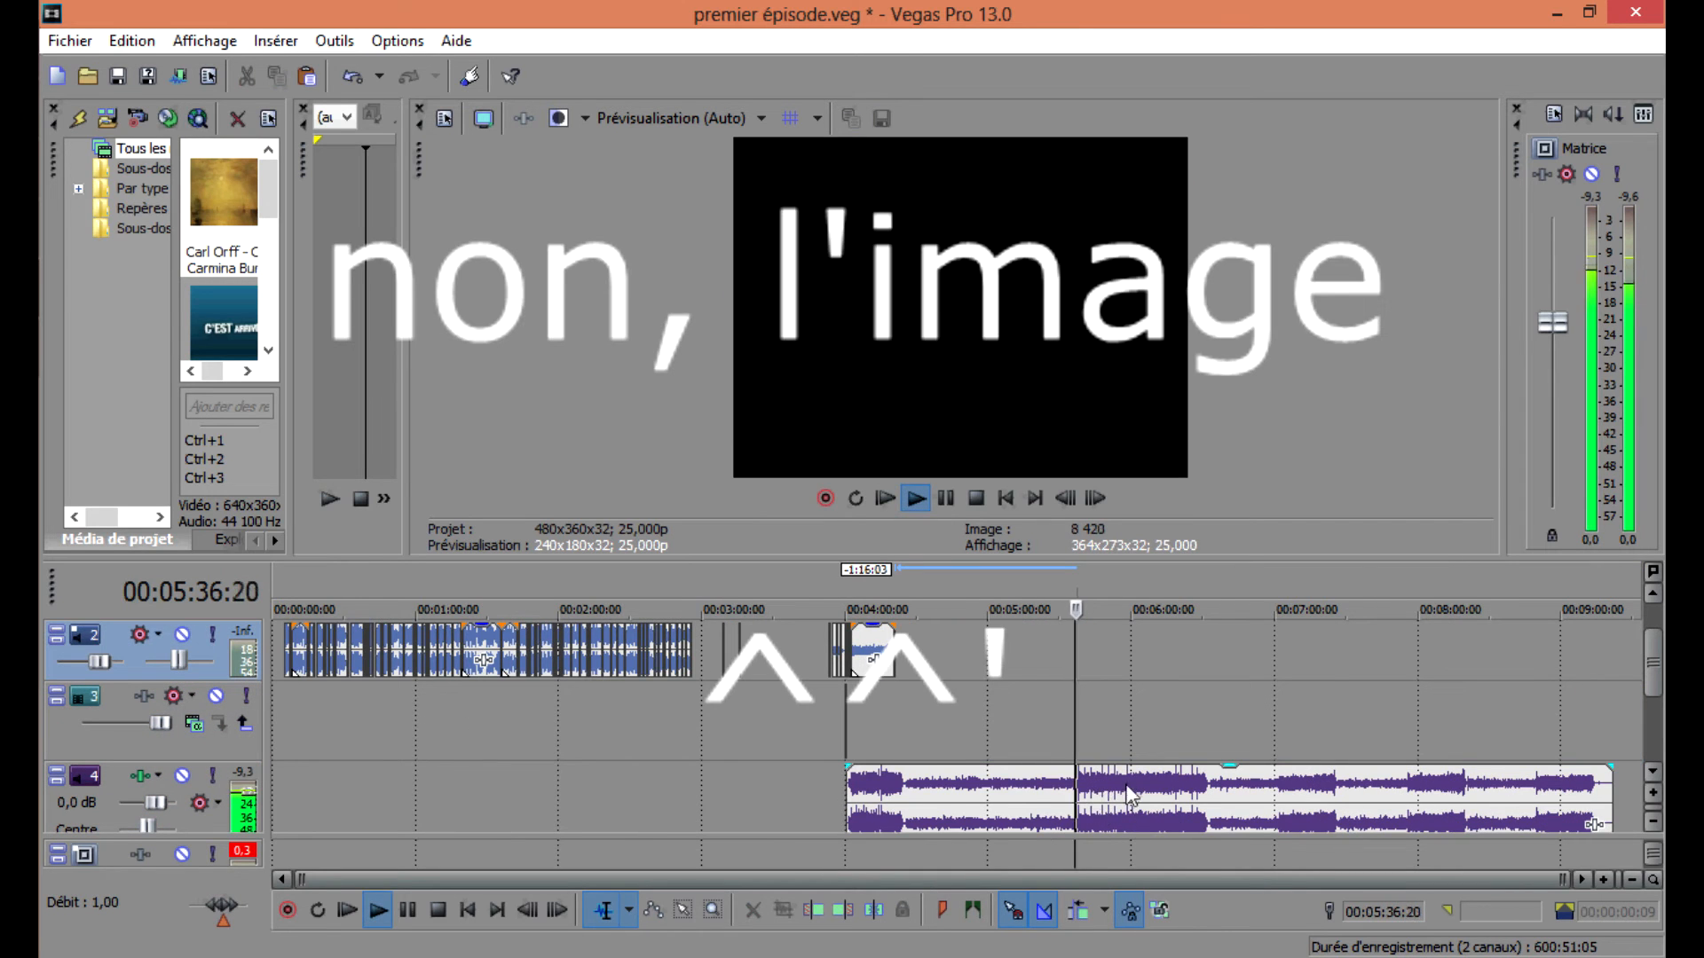
scroll(1129, 792, "up", 10)
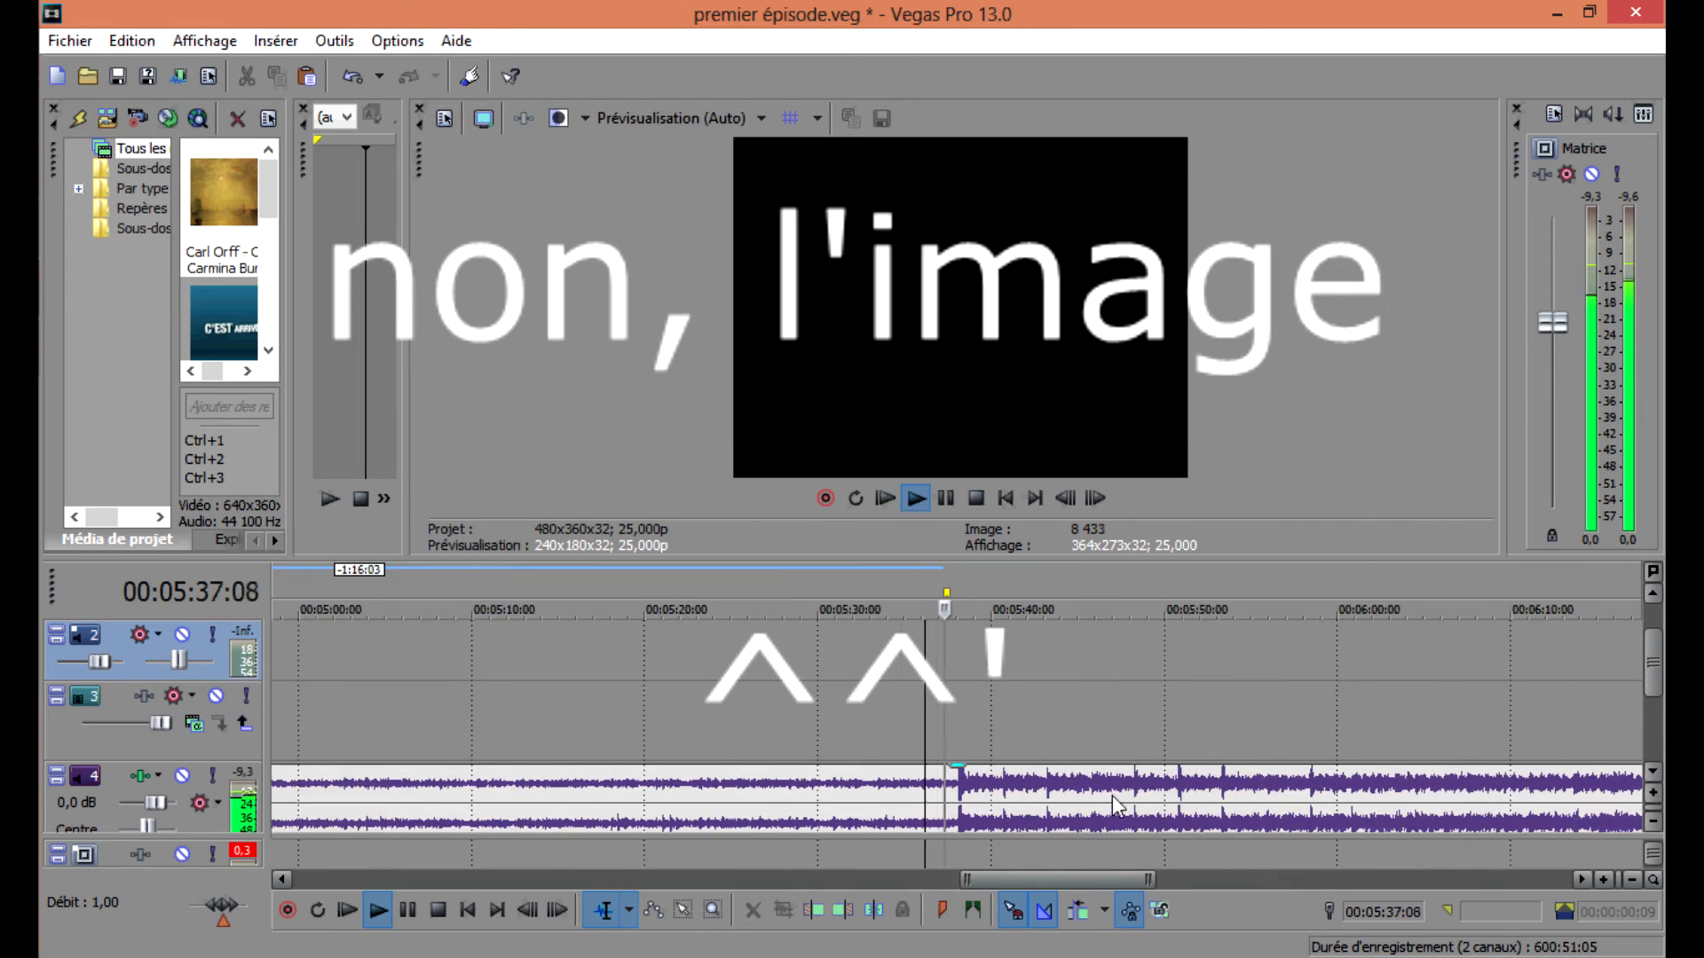
key("space")
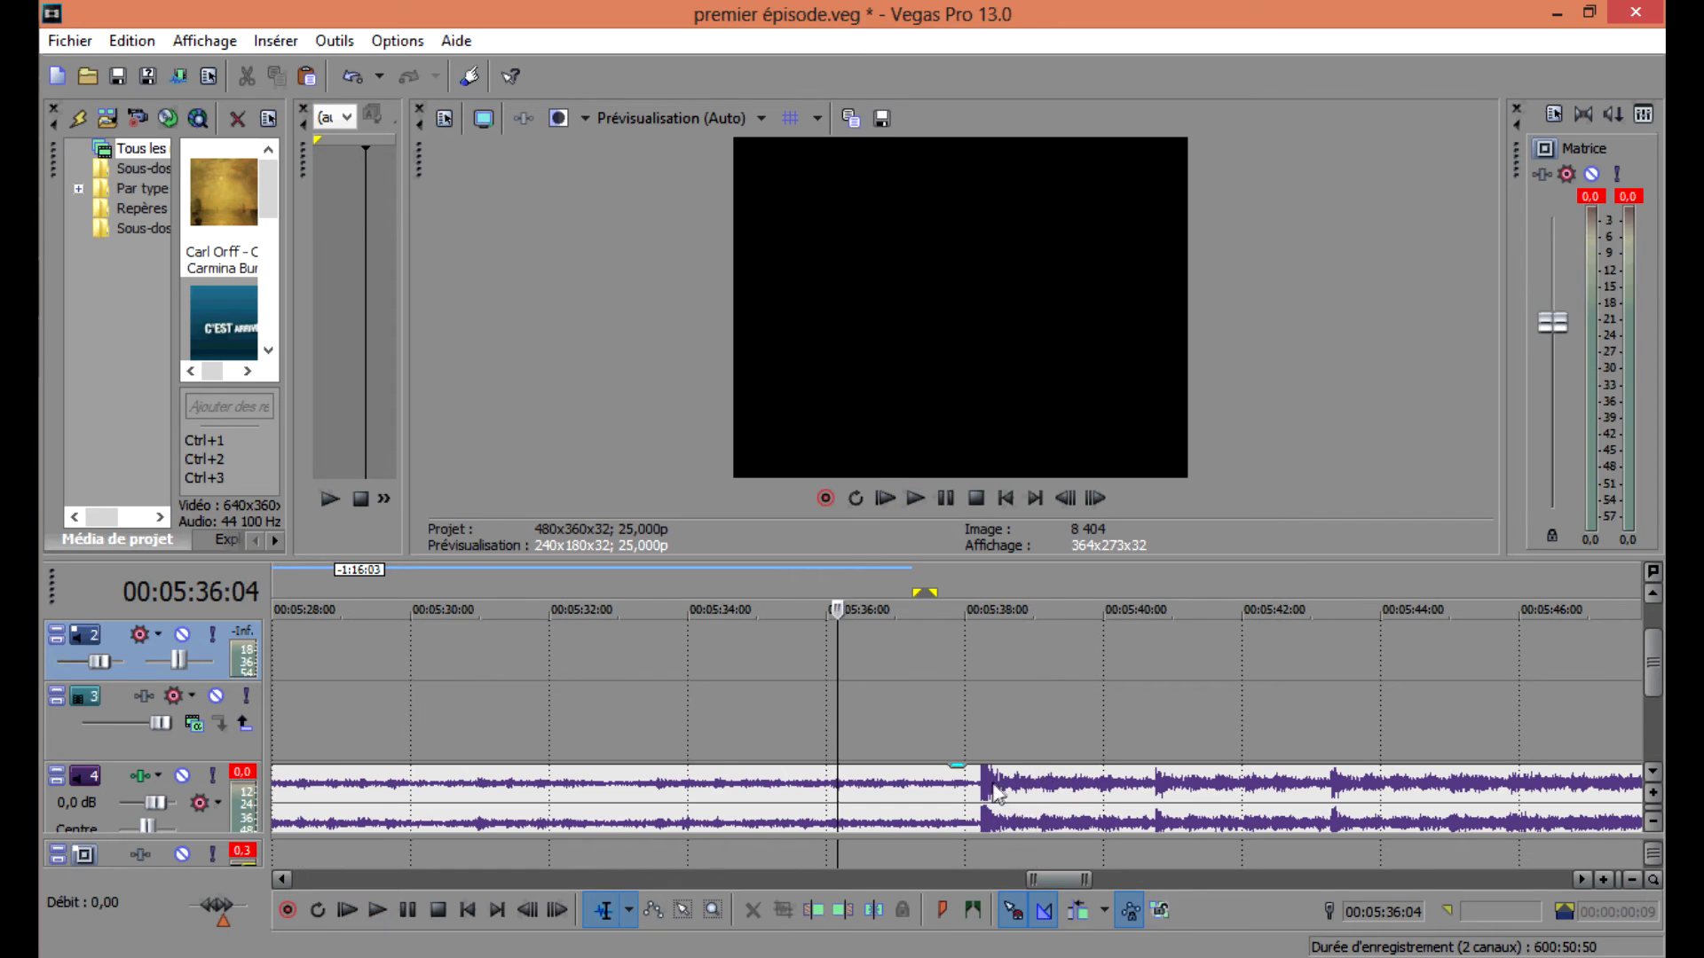
left_click(980, 790)
key("space")
key("space")
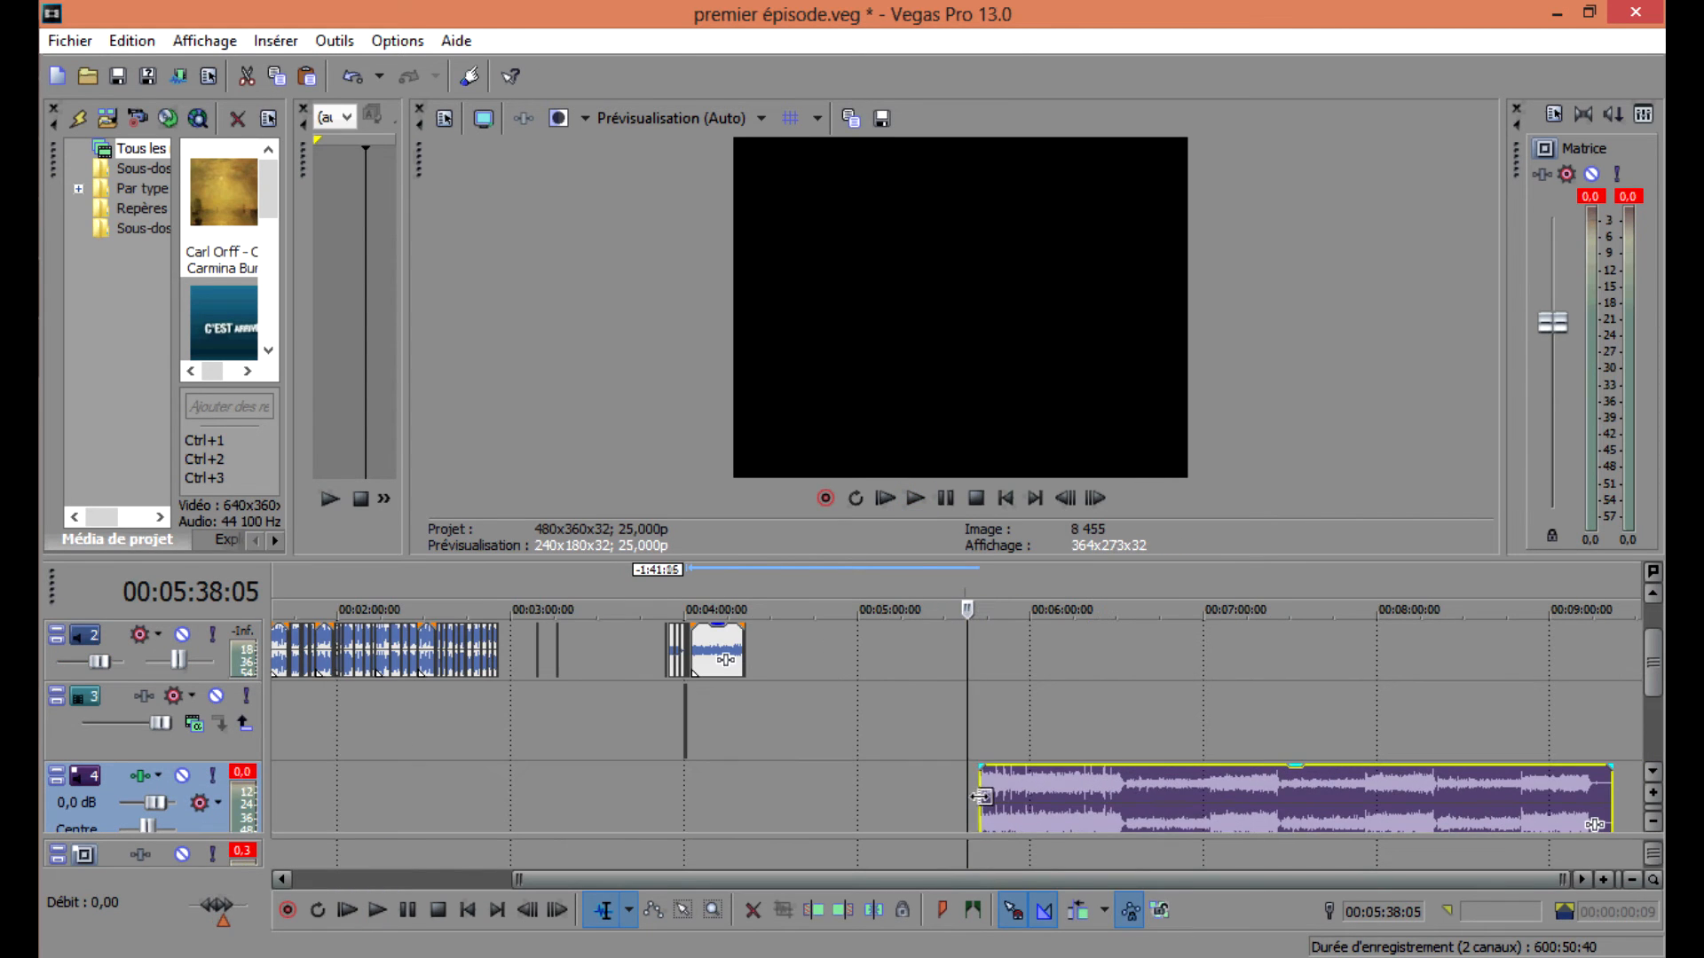
left_click(1019, 800)
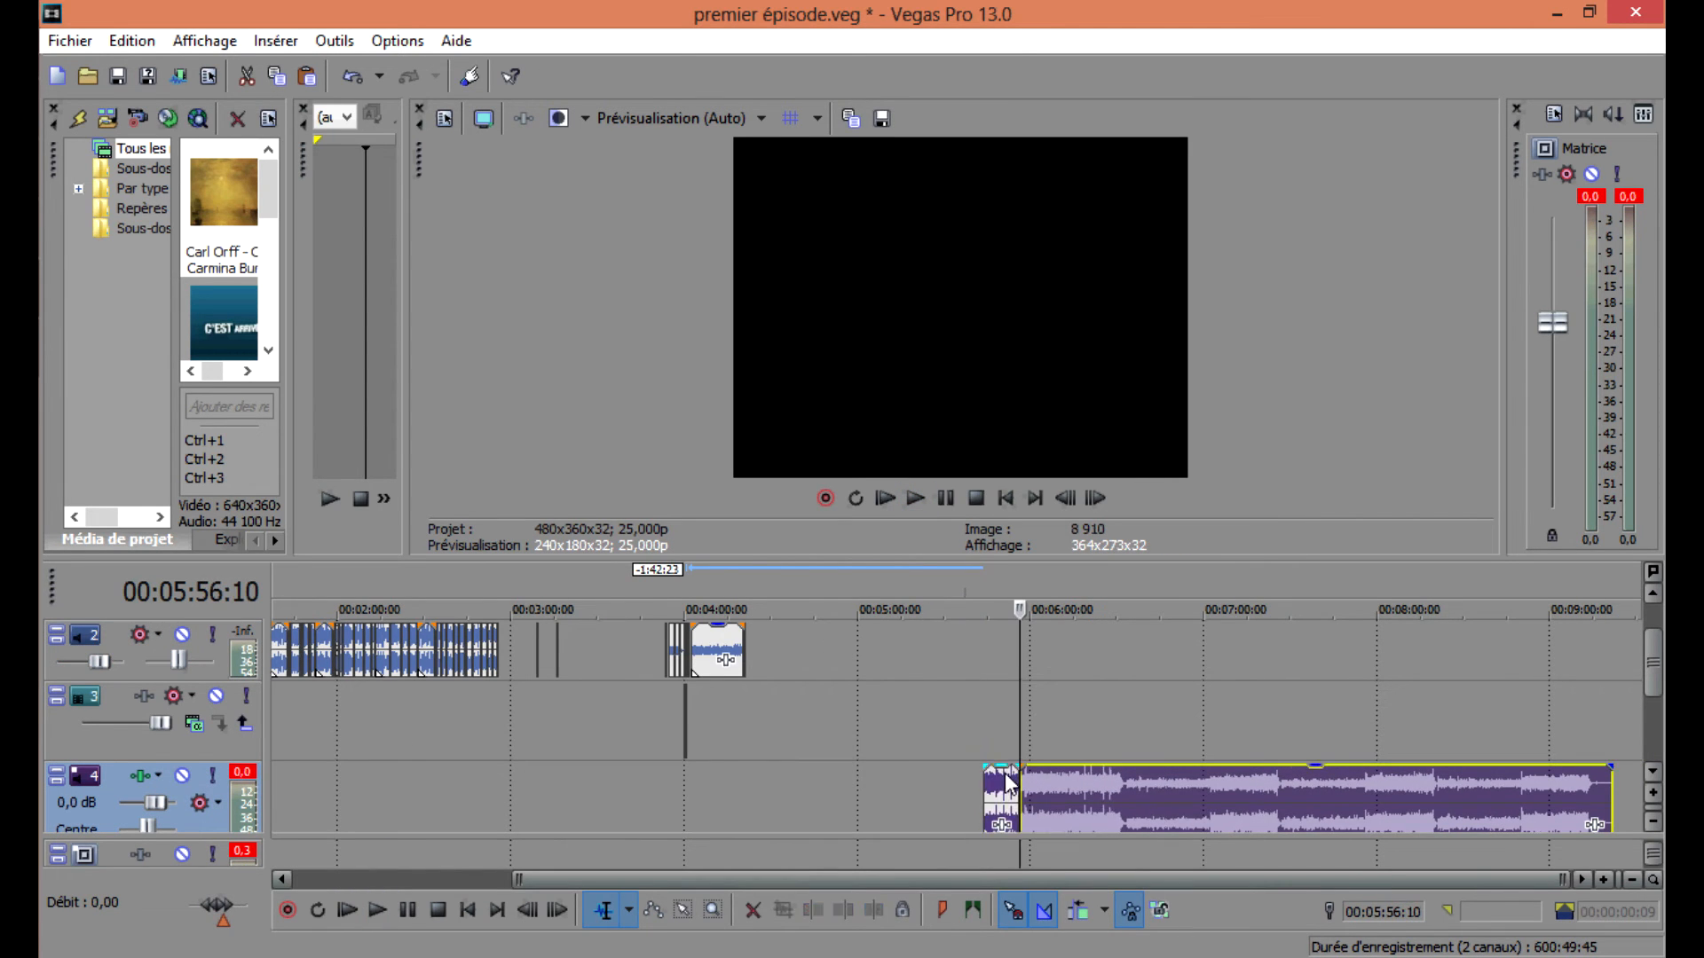
Delete the excess music pieces and move the remaining Carmina Burana clip back toward the sausage segment.
key("Delete")
left_click_drag(1003, 798, 704, 773)
scroll(704, 772, "up", 9)
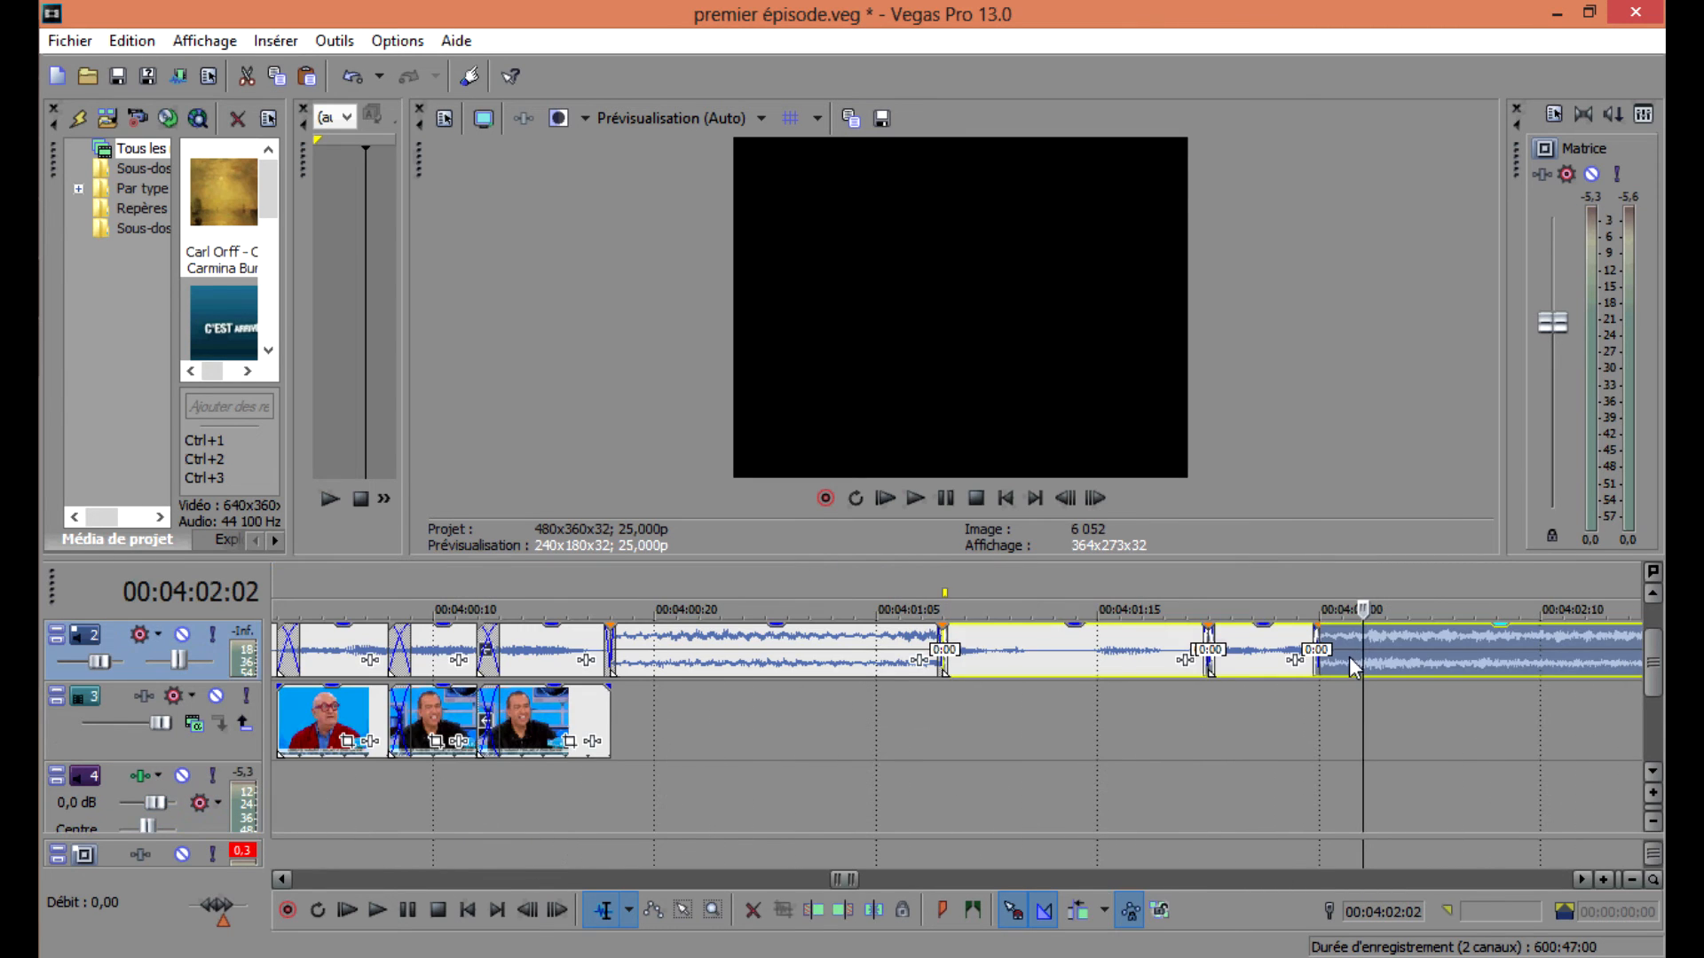
key("Delete")
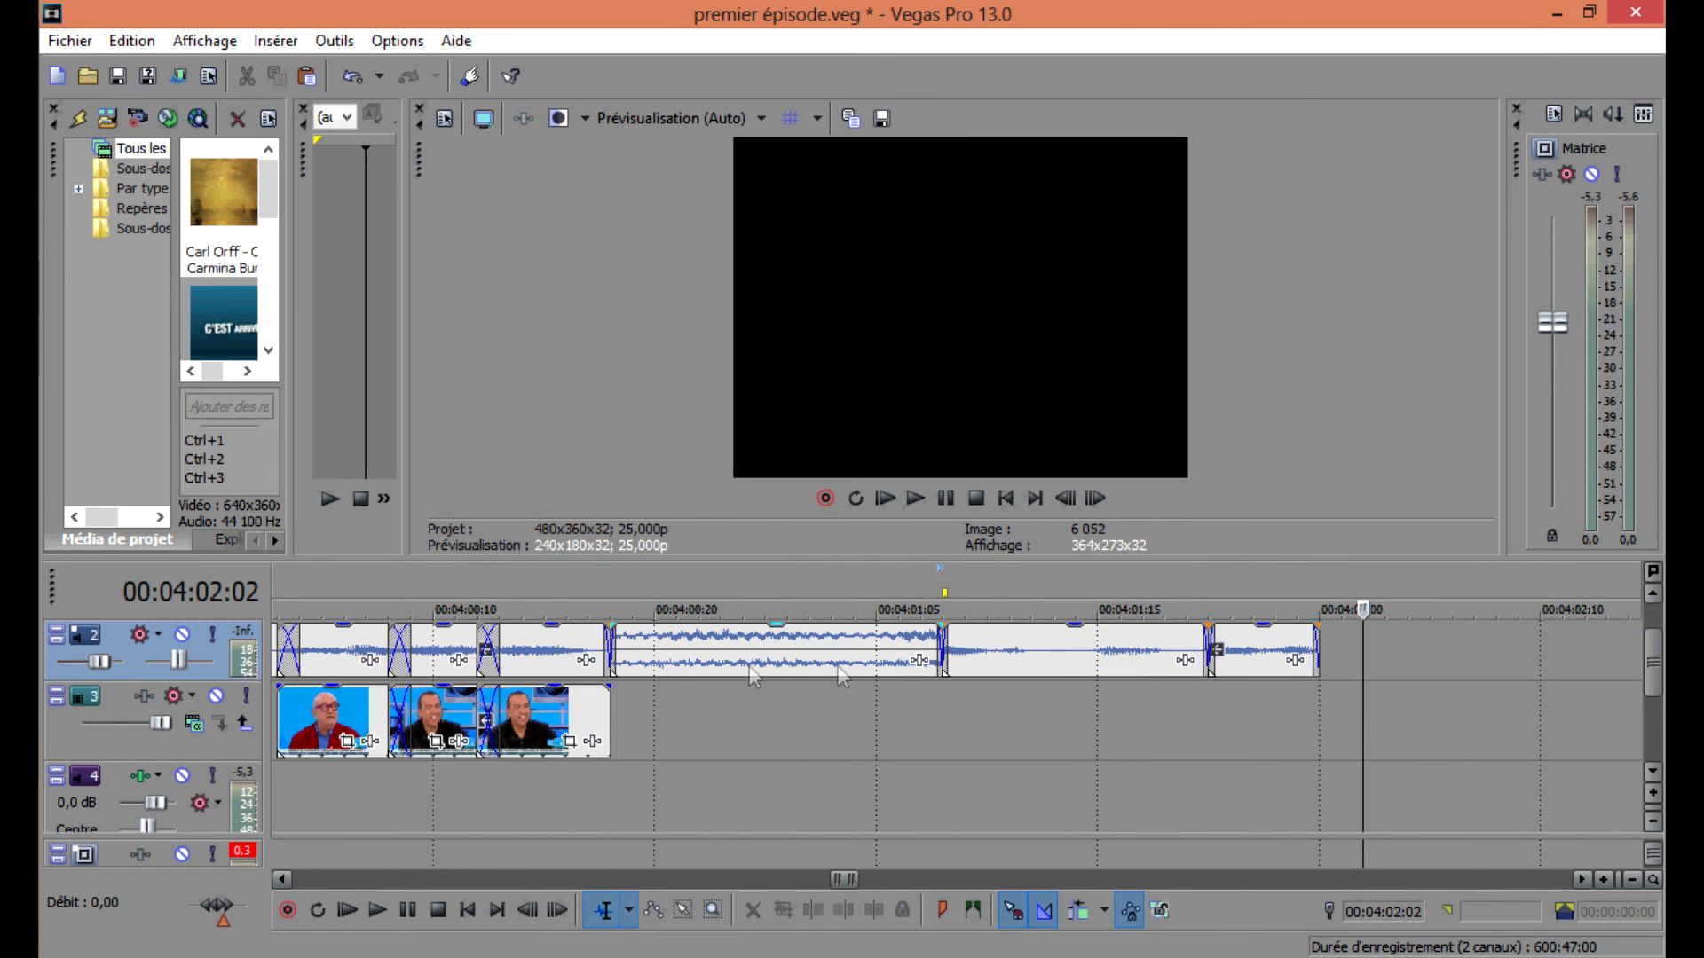
Play back the timeline around the sausage segment to check the edit.
scroll(753, 669, "down", 4)
left_click_drag(717, 656, 715, 655)
key("space")
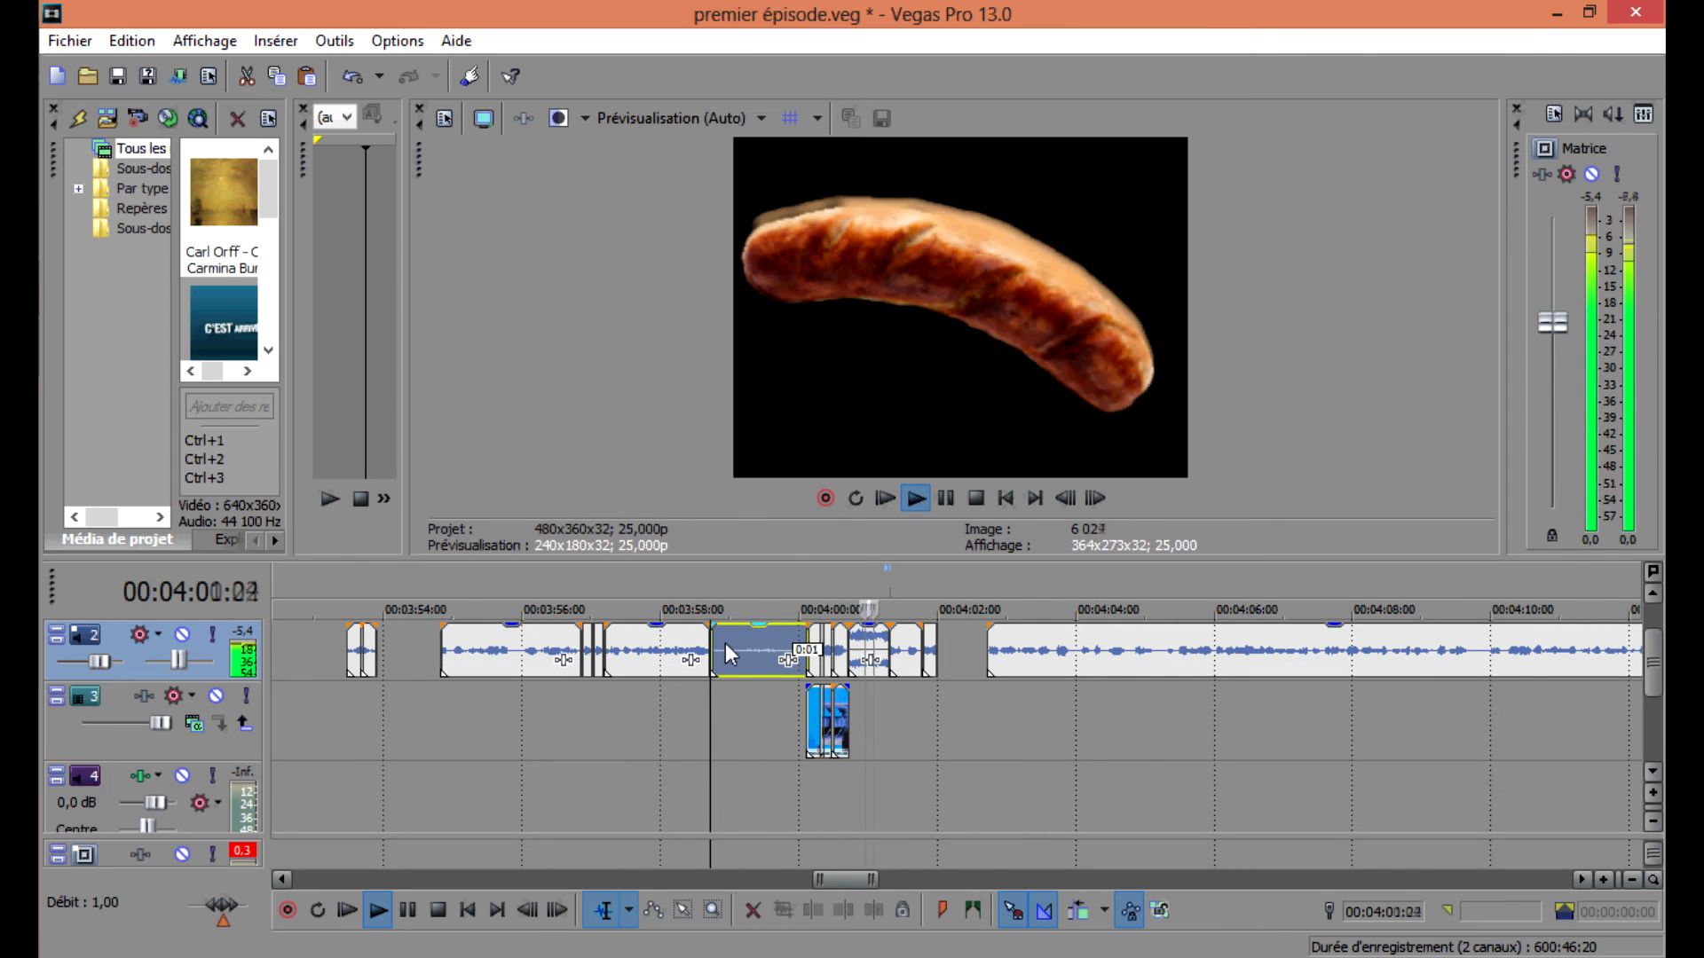
key("space")
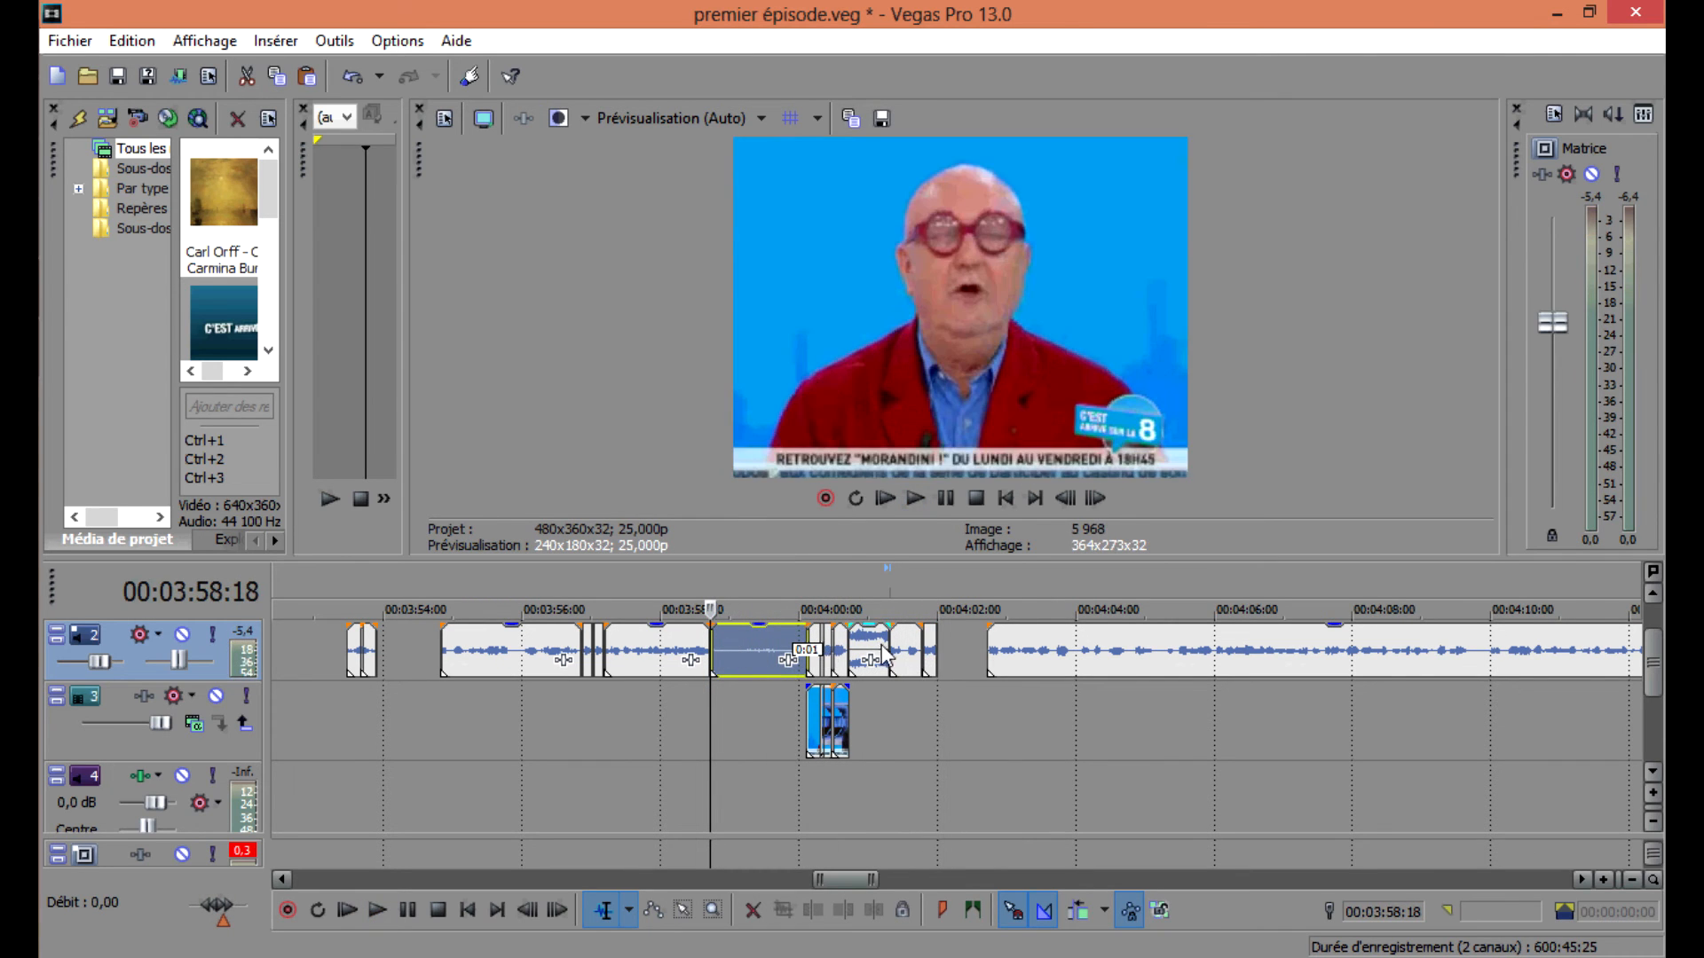
Paste the copied music clip onto the music track at 00:04:01:17 and play it back.
left_click(883, 655)
left_click(915, 808)
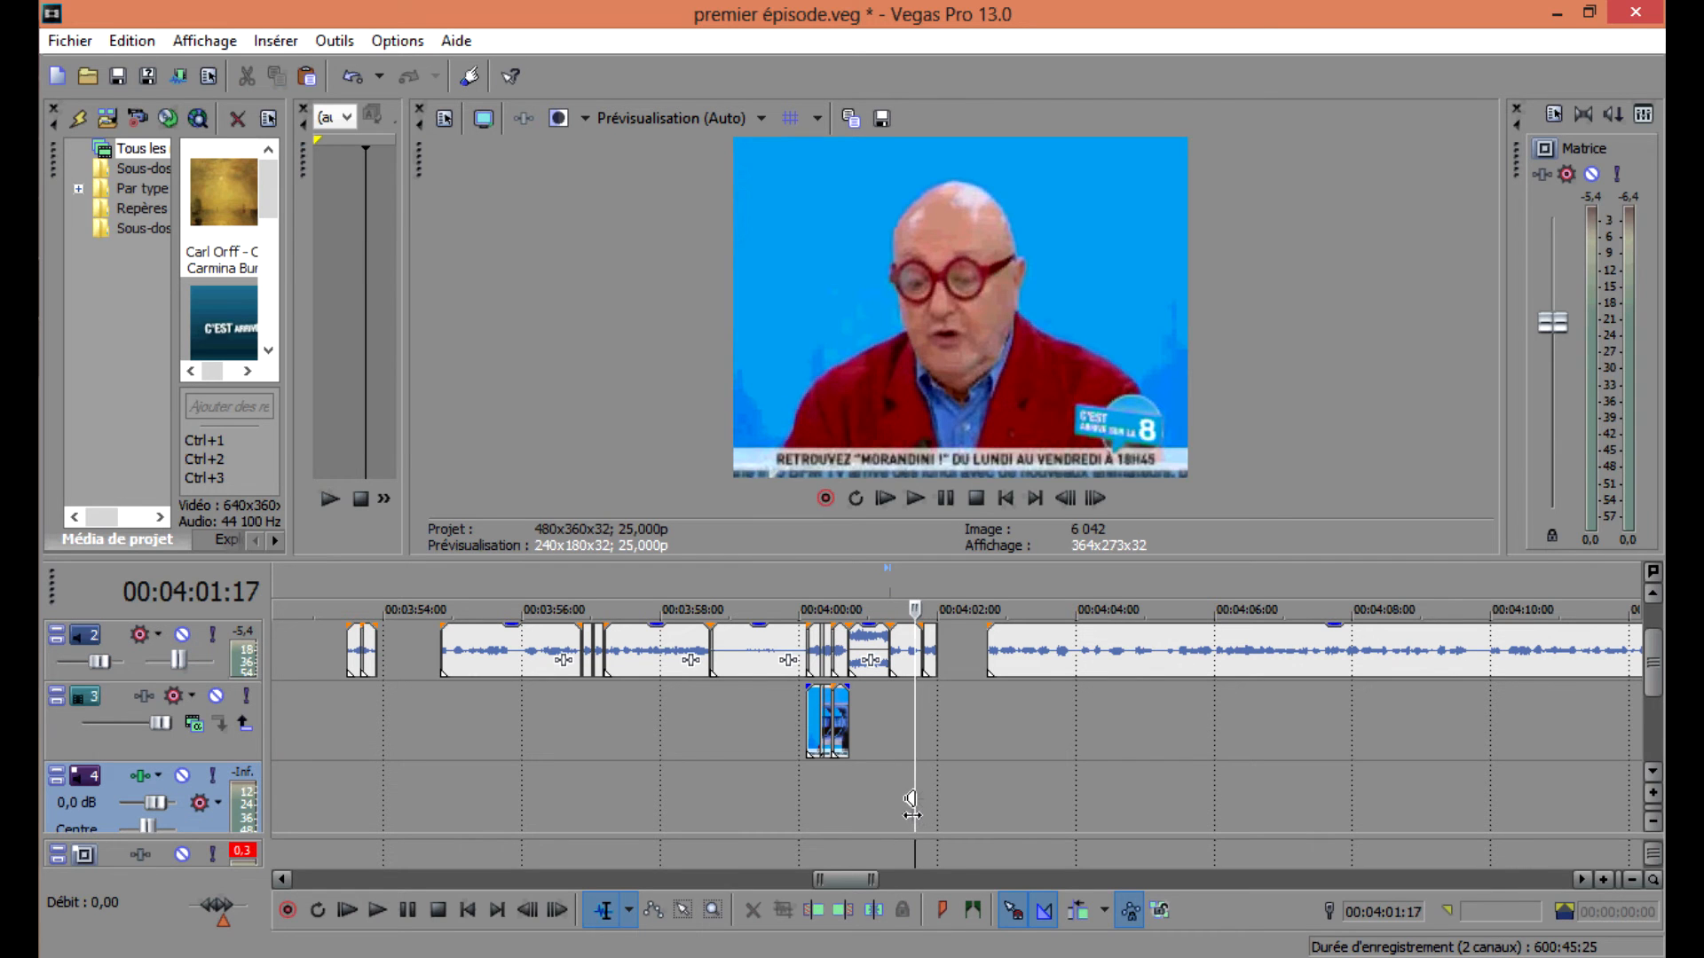
key("ctrl+v")
left_click(715, 661)
key("space")
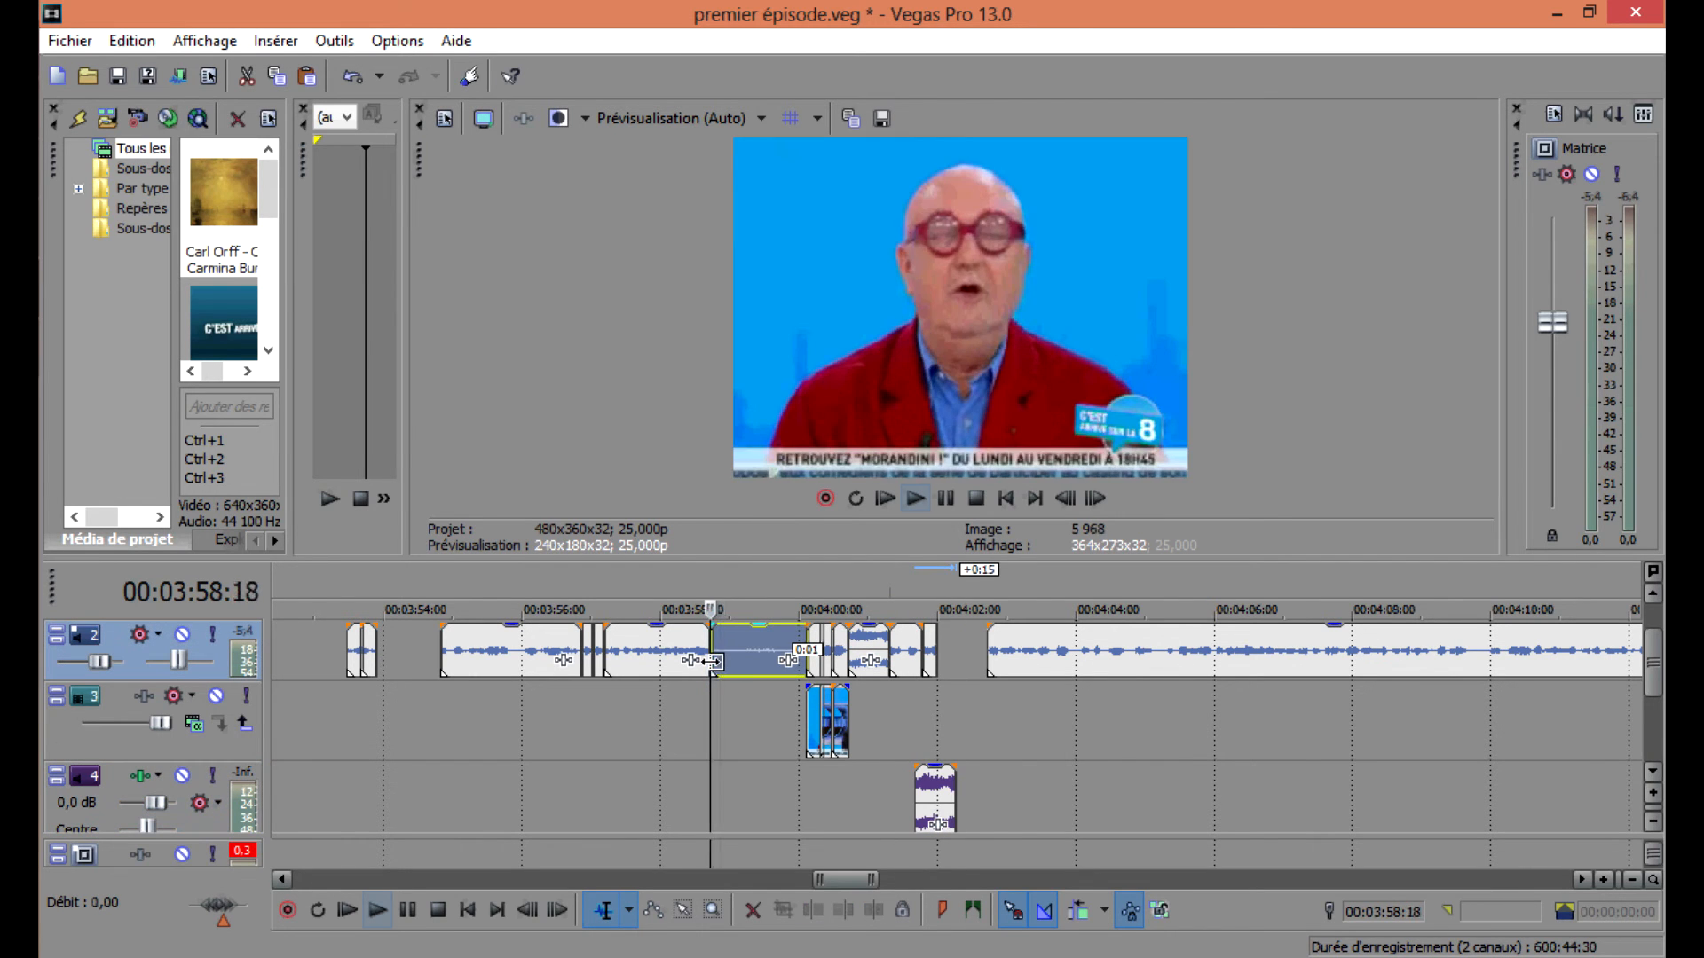
key("space")
Adjust the music clips and delete the unwanted music piece from the music track.
left_click(937, 800)
scroll(727, 801, "down", 5)
mouse_move(916, 800)
left_mouse_down()
mouse_move(728, 800)
mouse_move(913, 790)
left_mouse_up()
left_click(729, 801)
key("space")
key("Delete")
key("space")
Play back the edited section around 00:04:00 to review the music and video.
left_click(908, 659)
key("space")
key("space")
key("space")
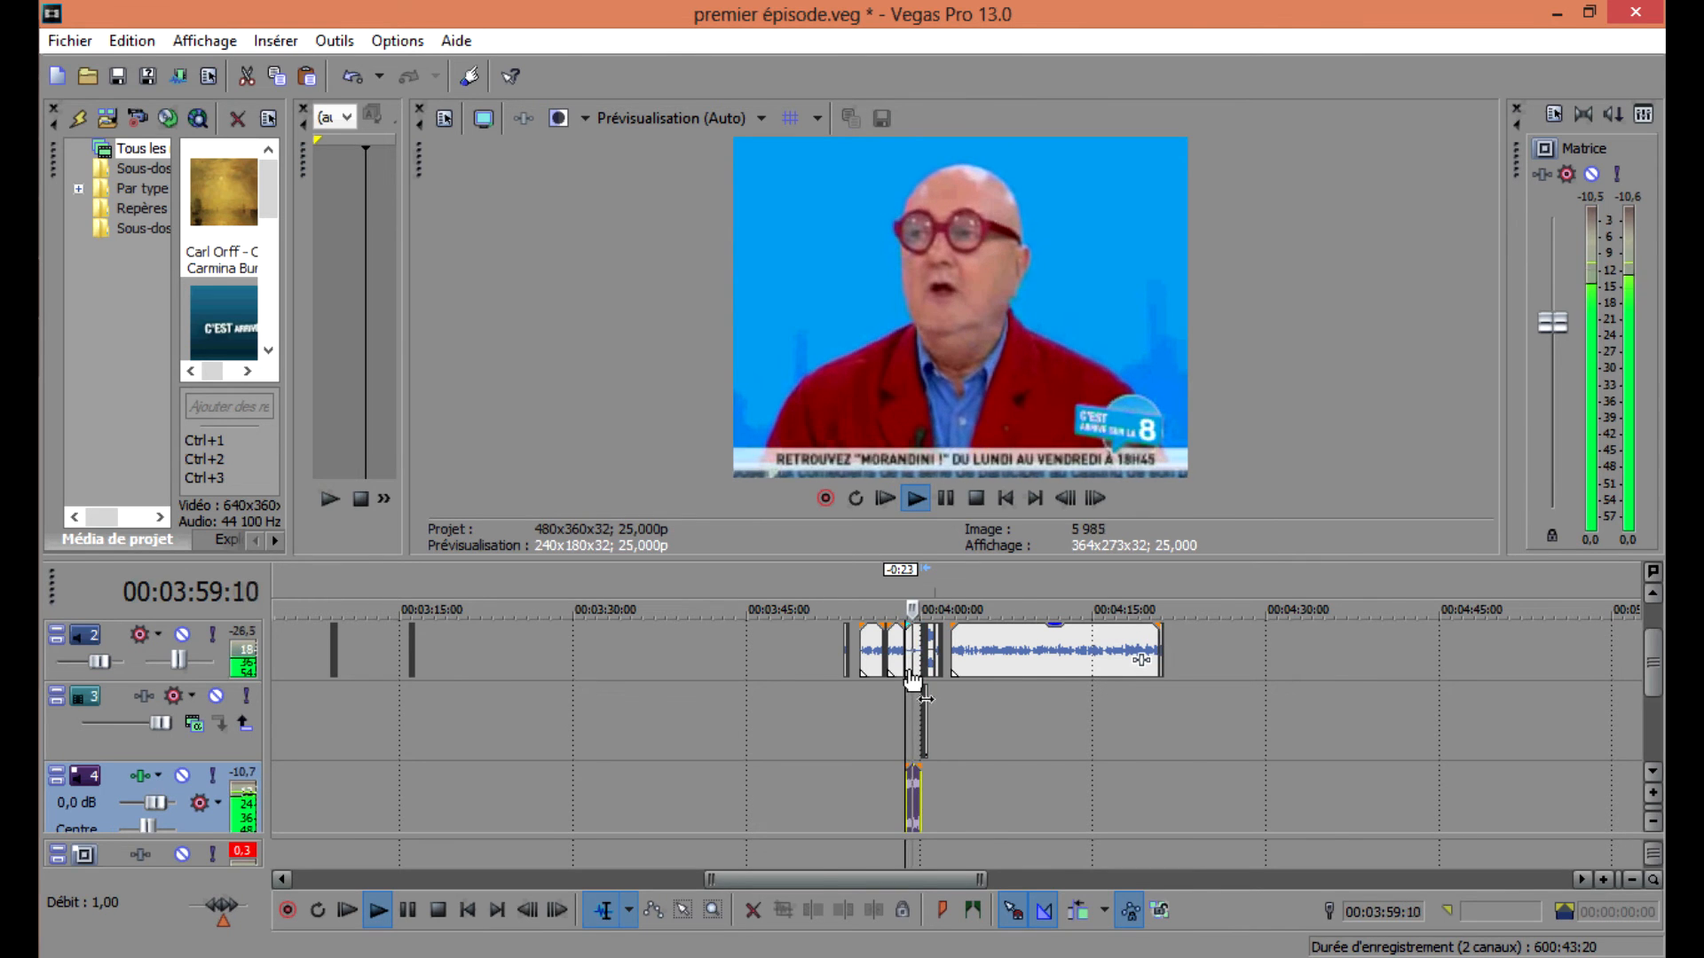
scroll(919, 678, "up", 5)
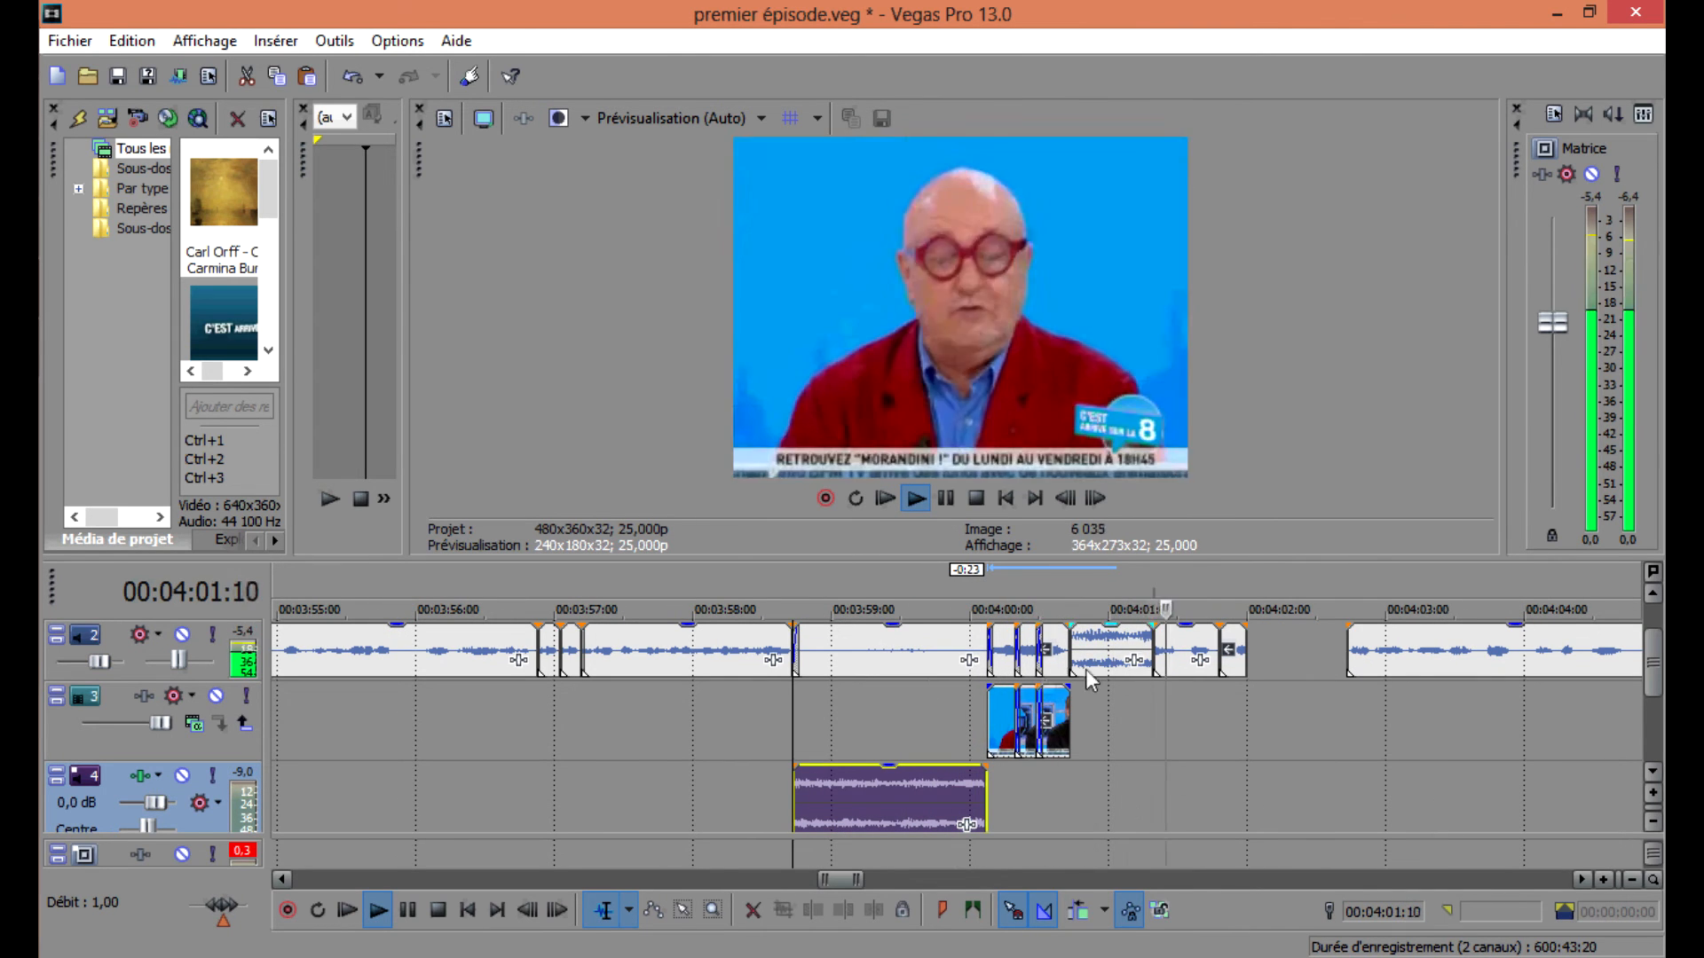
key("space")
Delete the video event after 00:04:01:20 on track 1 and stretch the neighbouring events to close the gap.
mouse_move(18, 169)
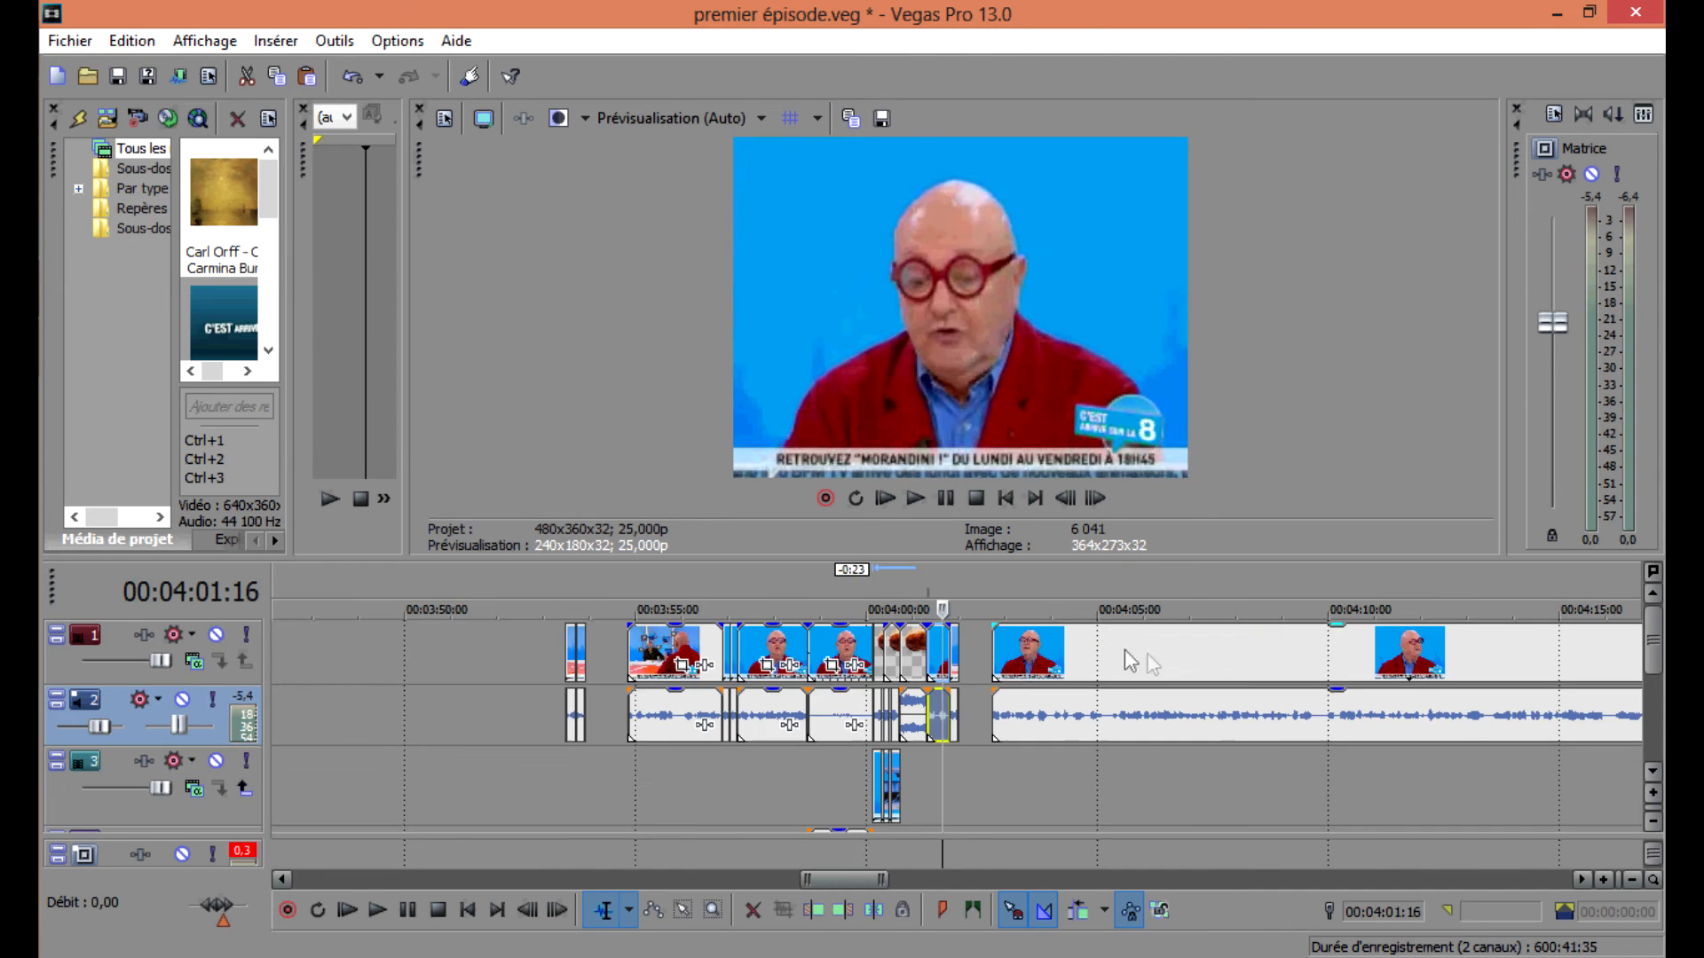
left_click(951, 658)
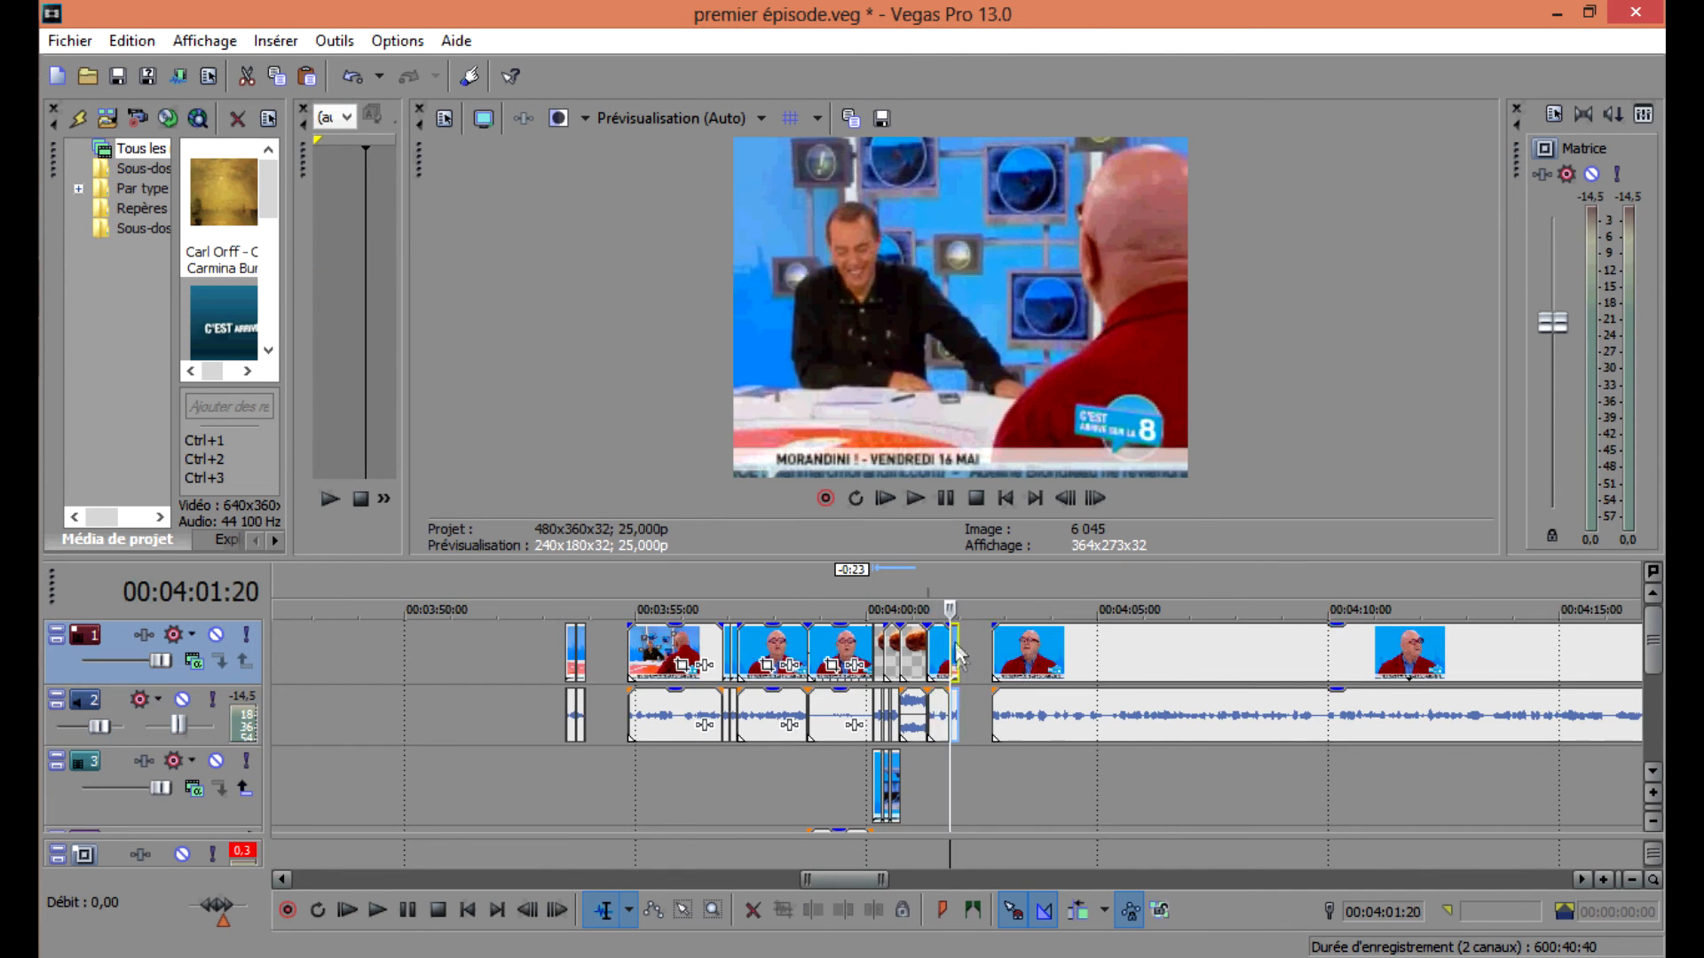
scroll(952, 659, "up", 5)
left_click(971, 650)
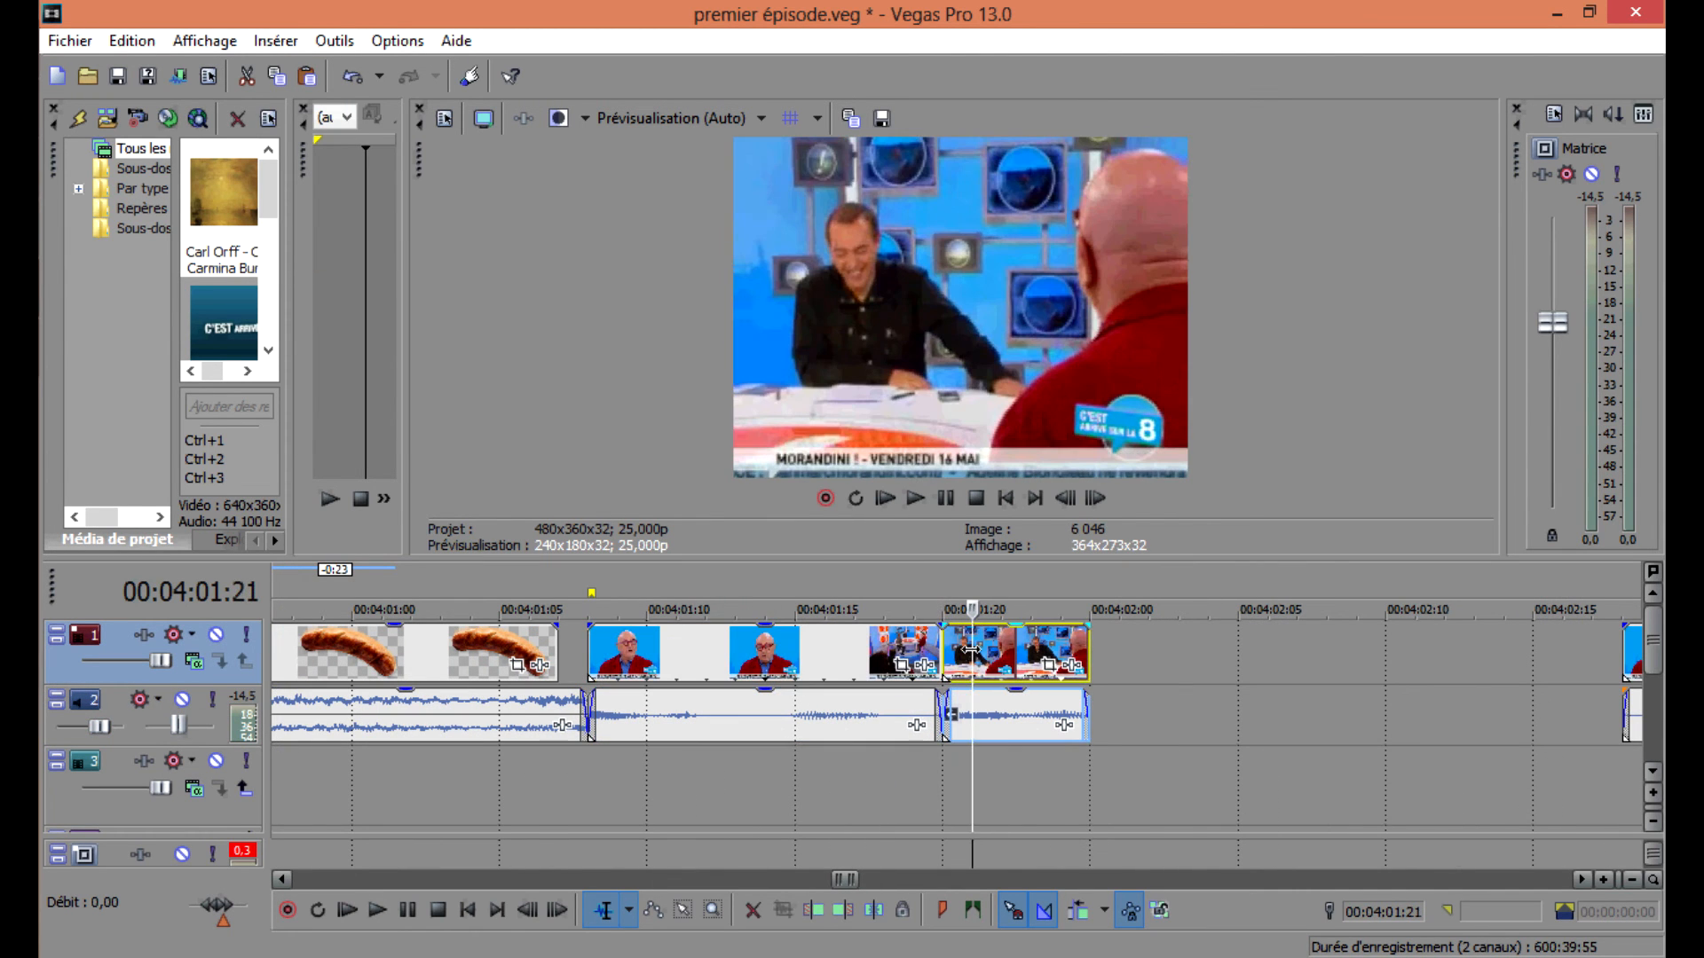
left_click(1000, 679)
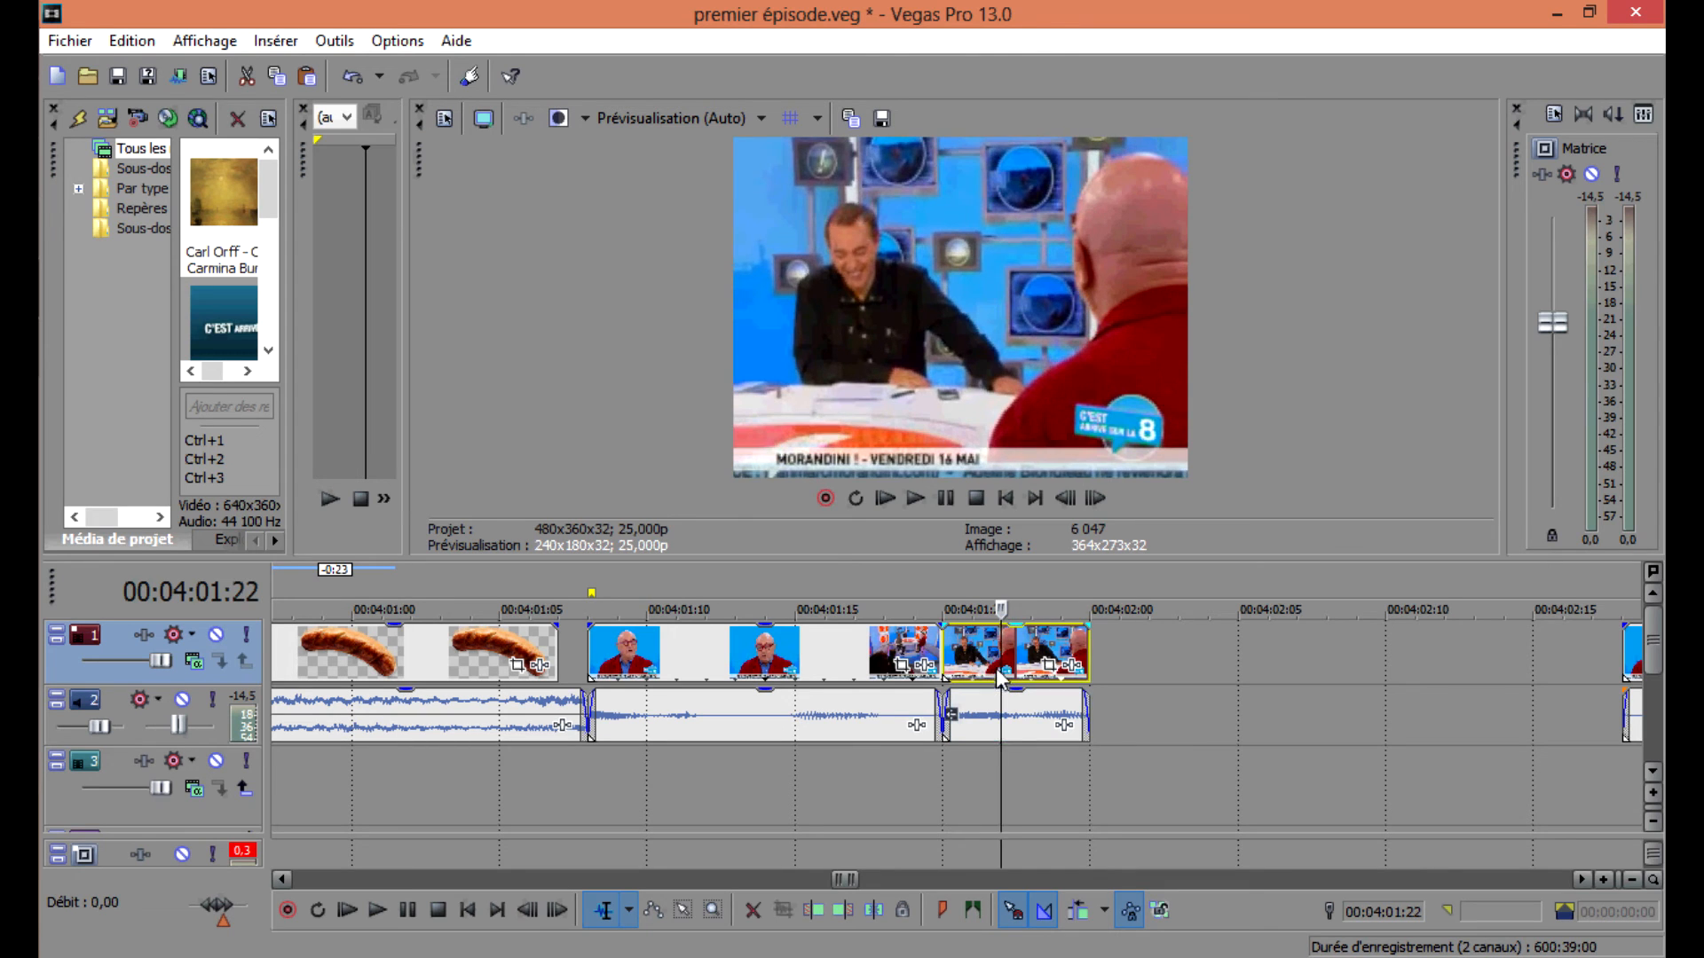
key("Delete")
left_click(911, 655)
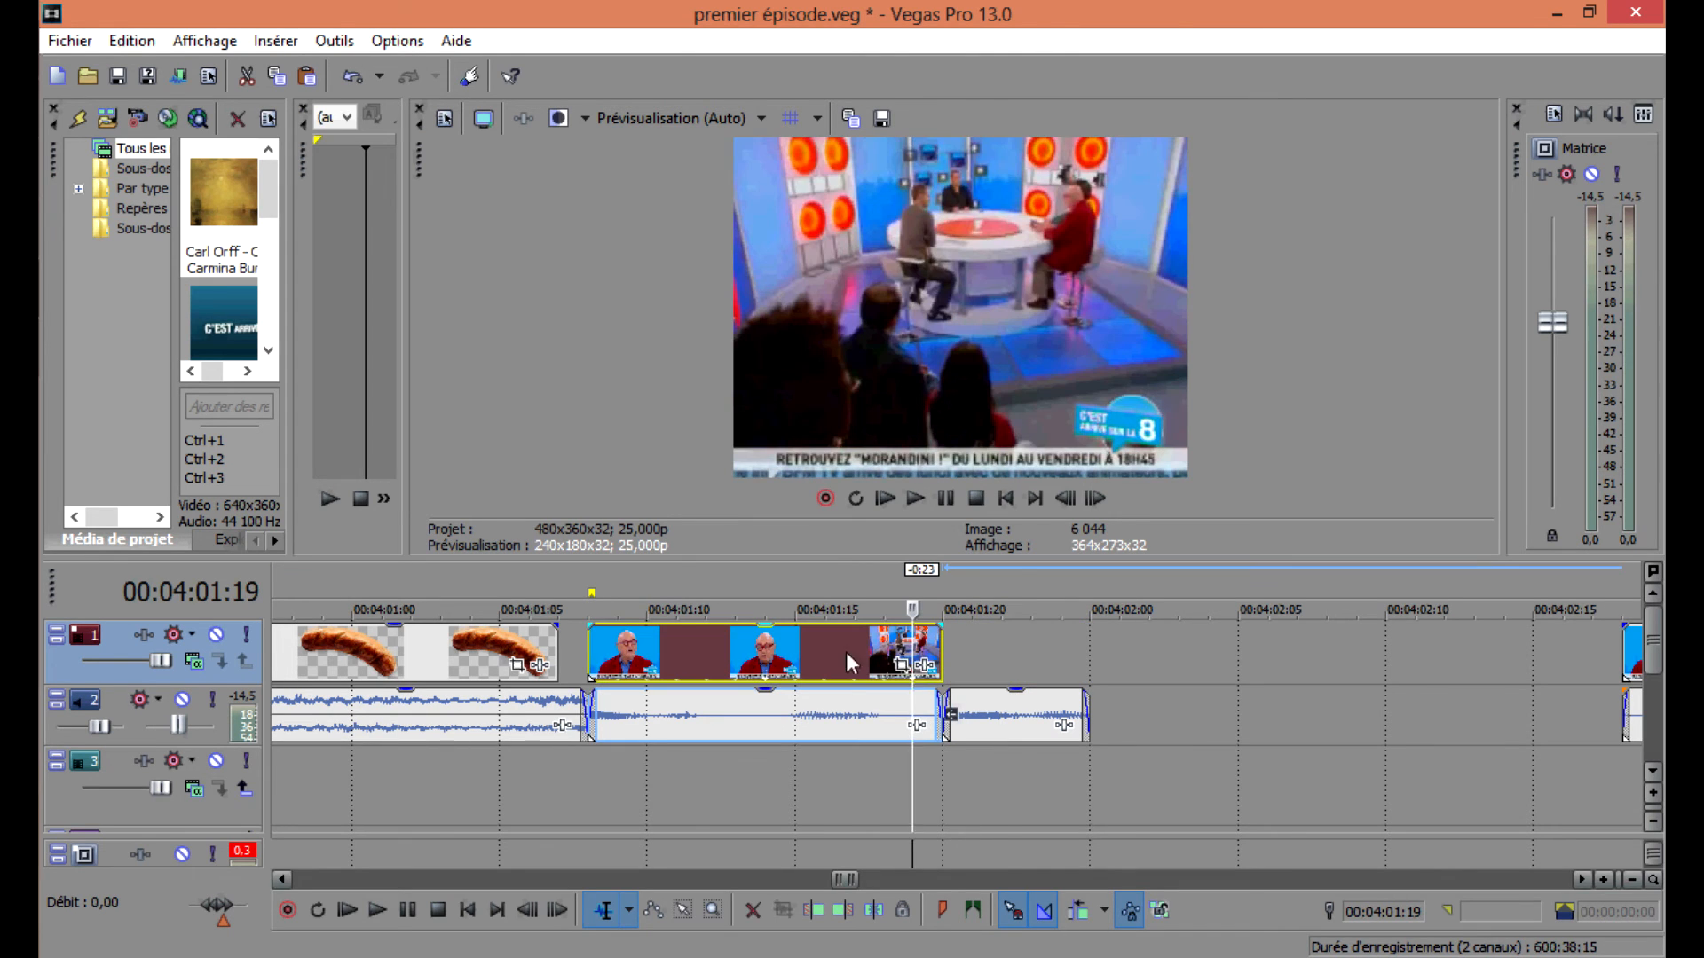
left_click(842, 658)
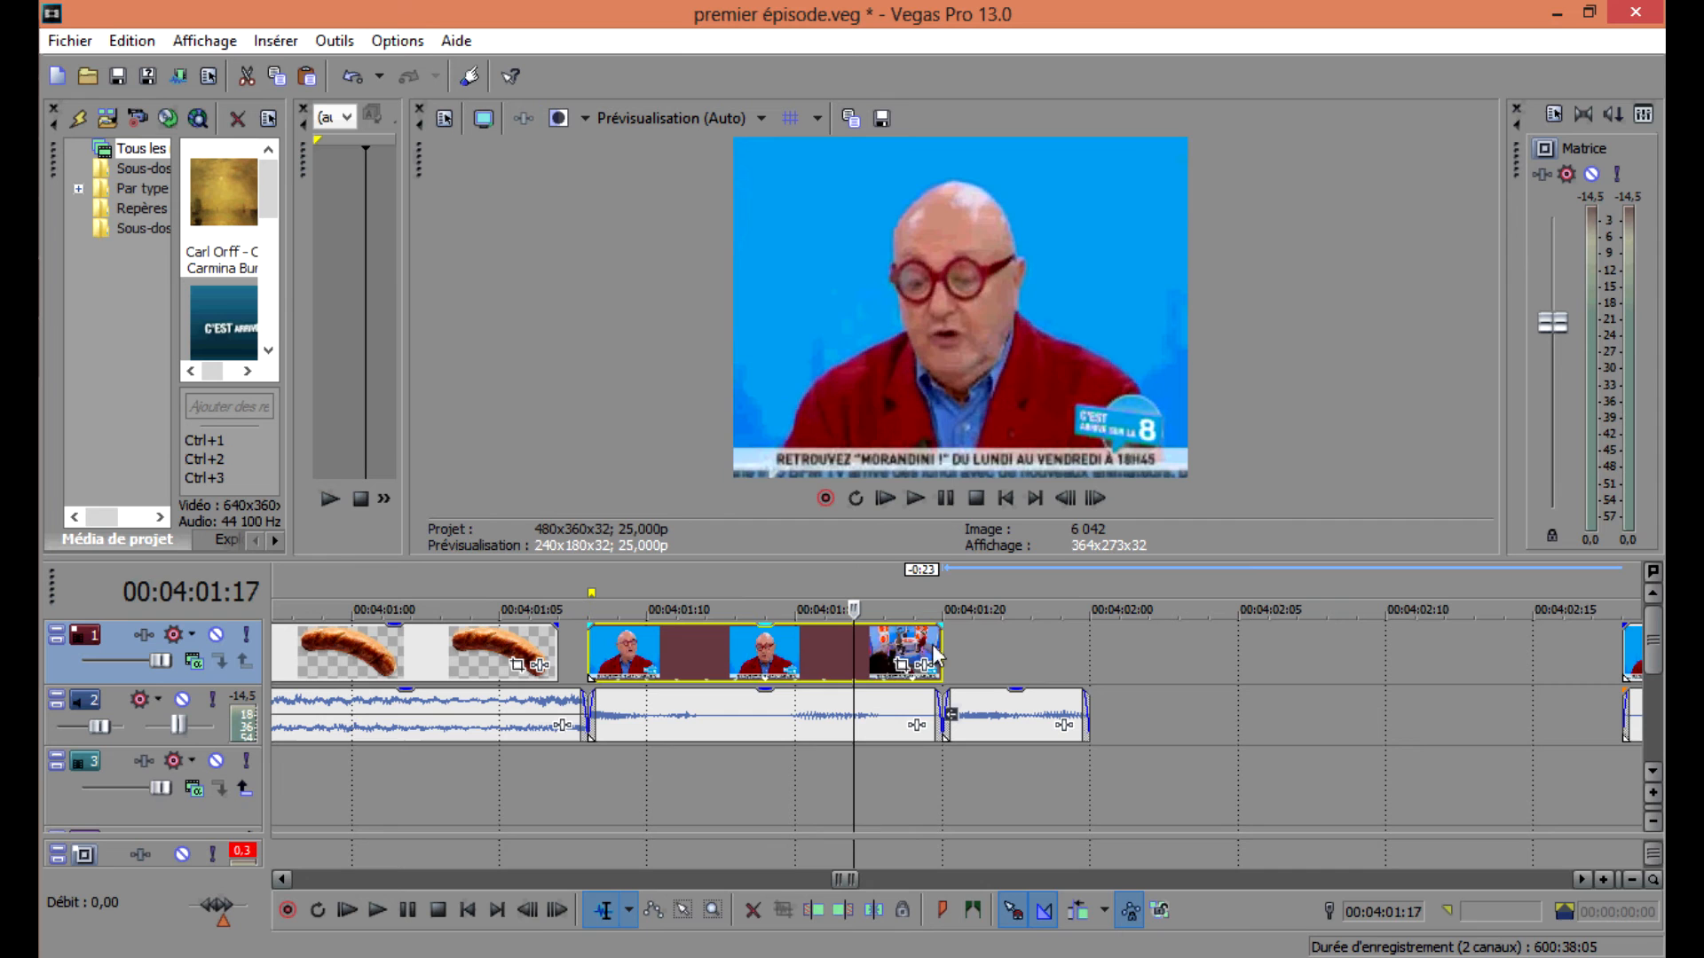
left_click_drag(938, 646, 1088, 647)
left_click_drag(557, 652, 585, 652)
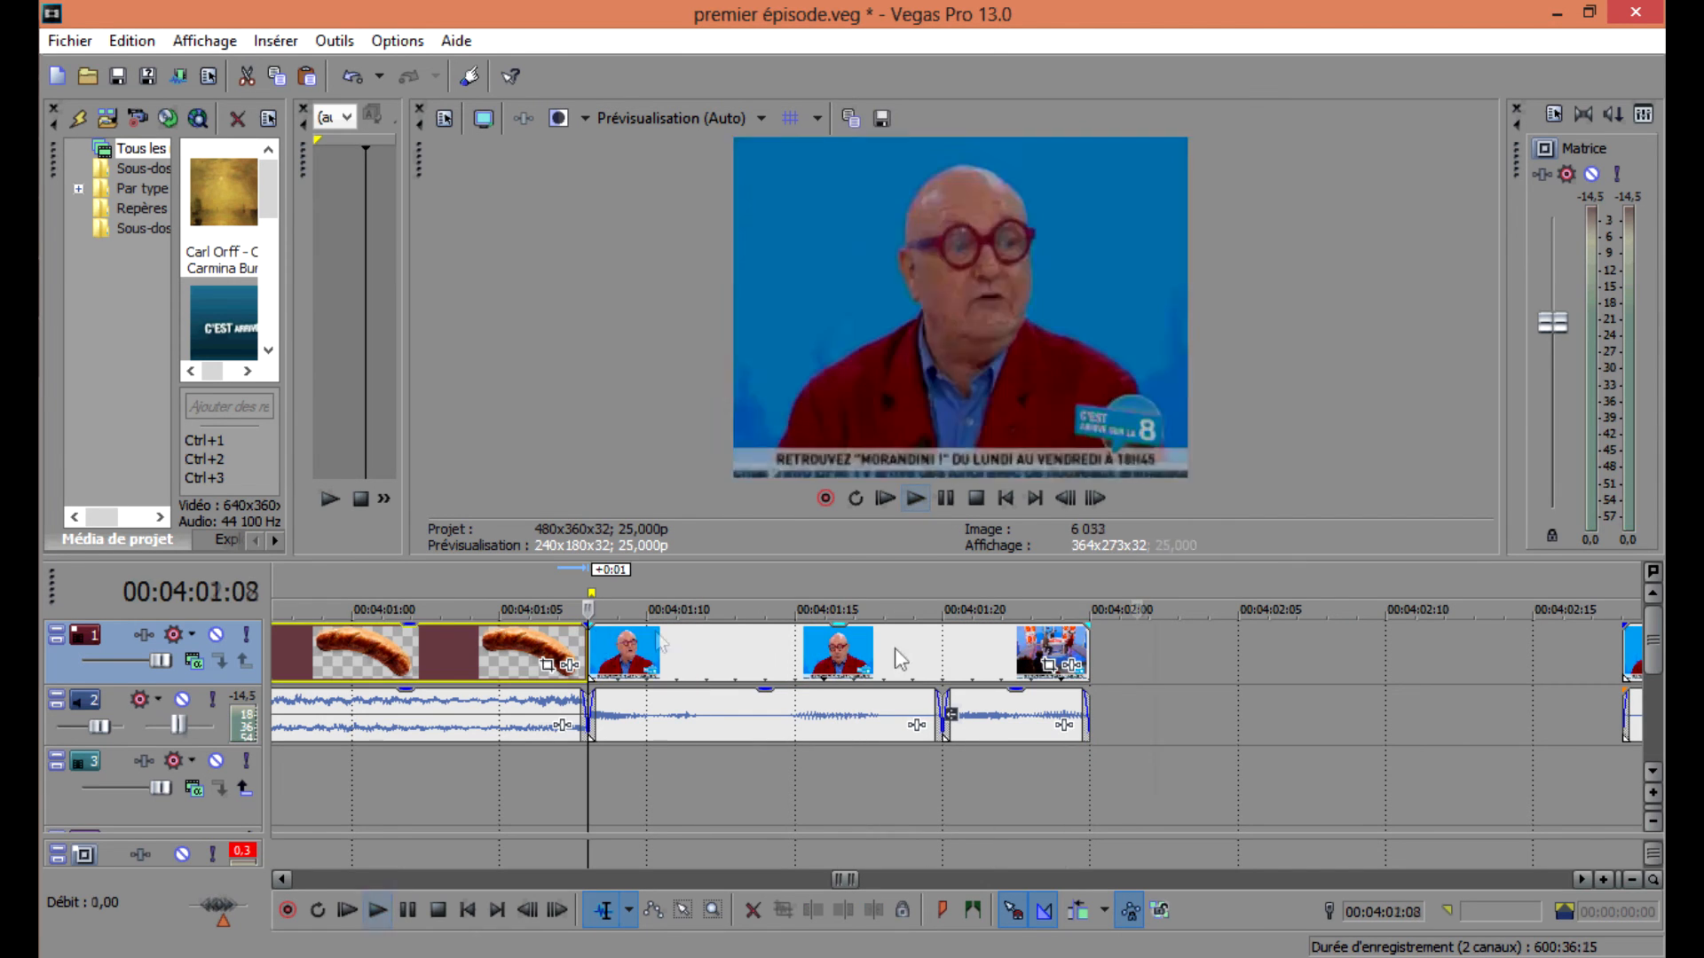
Split the Morandini event on track 1 near 00:04:01:15 and preview the result.
left_click(935, 654)
key("Left")
key("Right")
left_click(891, 654)
left_click(867, 659)
key("s")
left_click(613, 650)
key("space")
key("space")
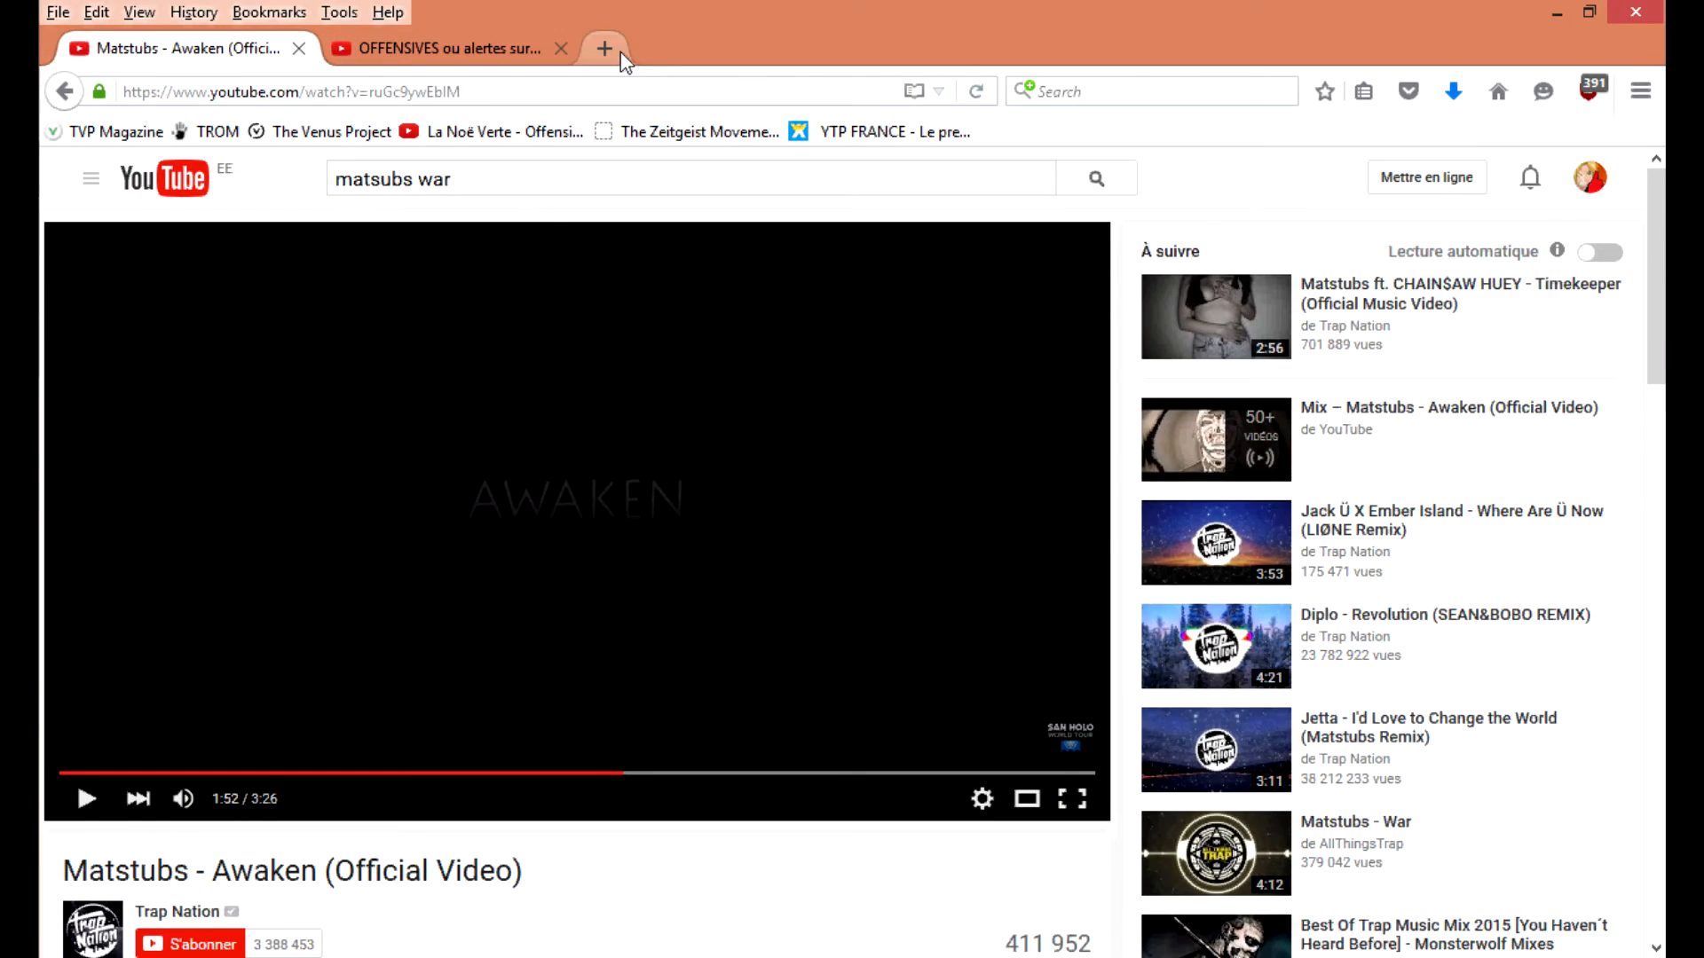
Switch to the browser and bring a Hortefeux photo from the DuckDuckGo image results into the timeline.
left_click(589, 49)
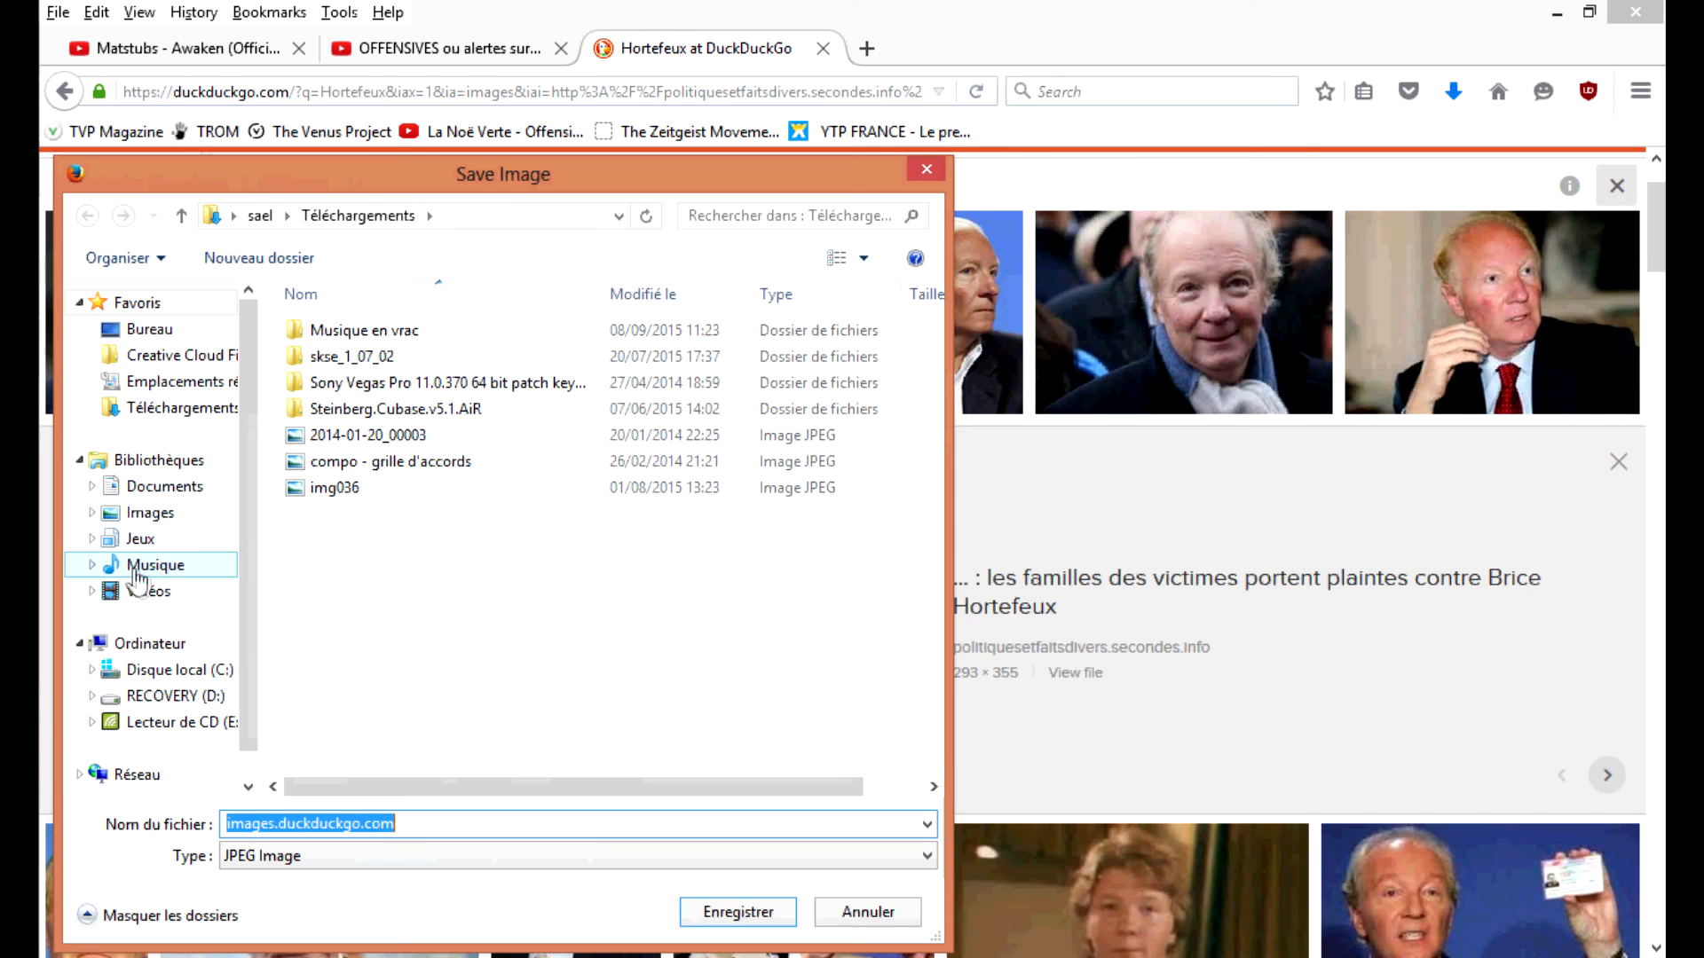
left_click(135, 574)
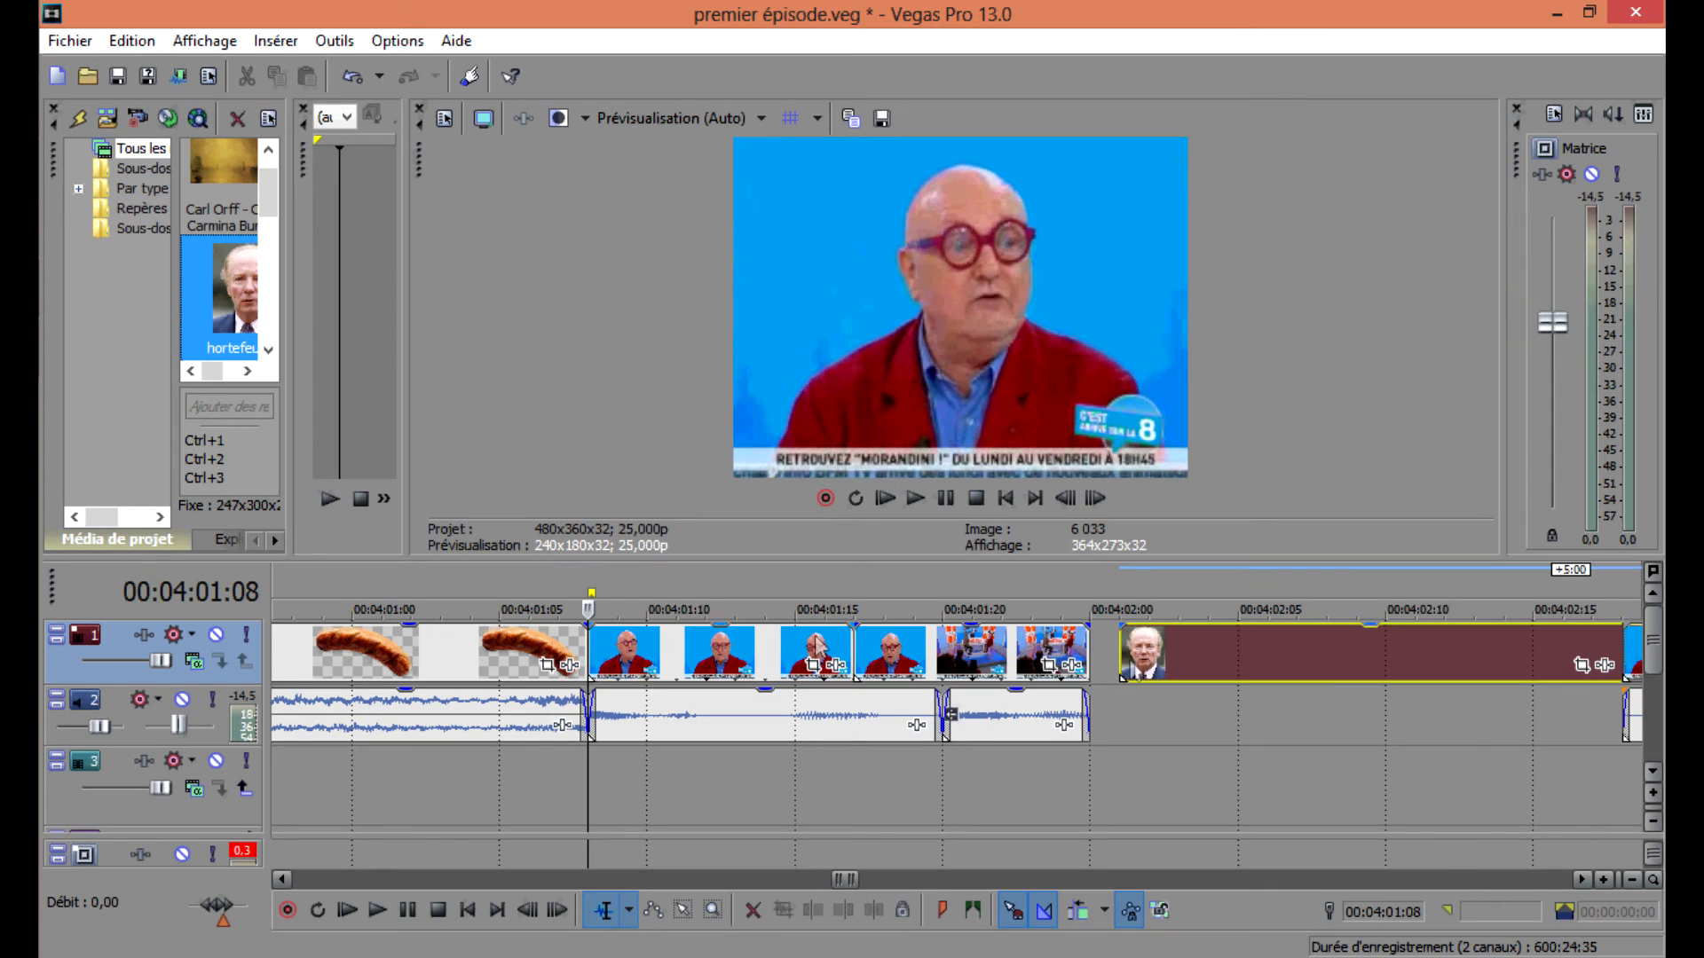
Move the Morandini clip down to track 3, place the Hortefeux image in its slot on track 1, and split it at 00:04:01:17.
left_click_drag(837, 645, 745, 765)
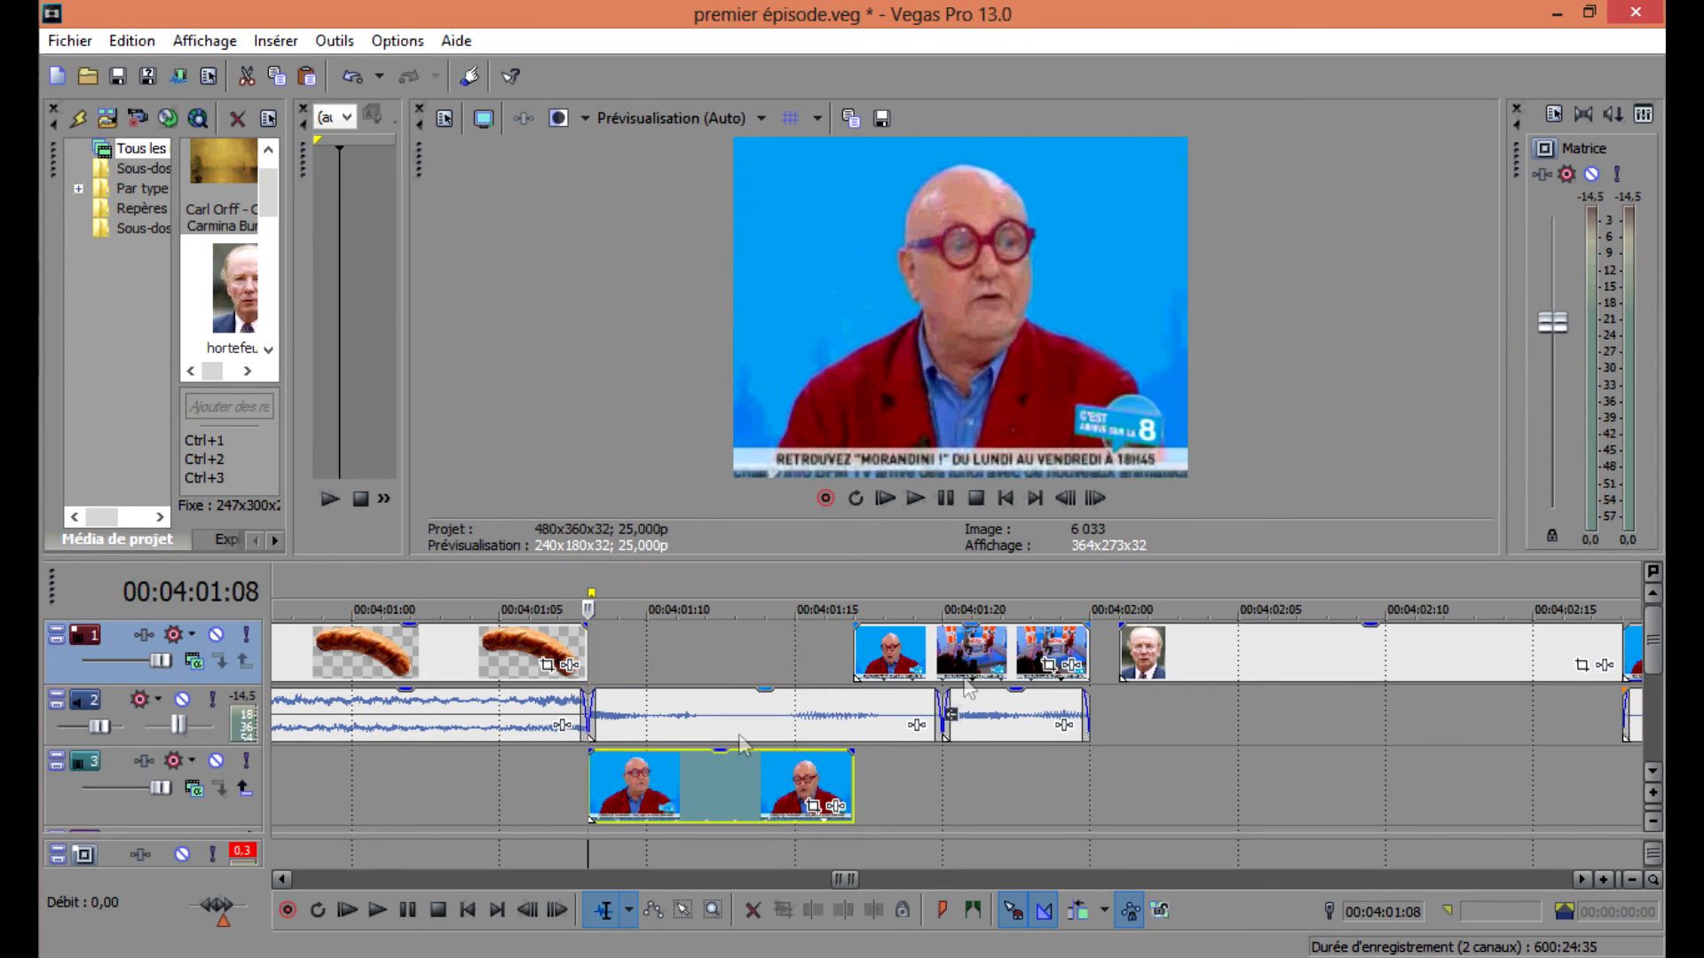
left_click_drag(1209, 666, 669, 683)
left_click(848, 652)
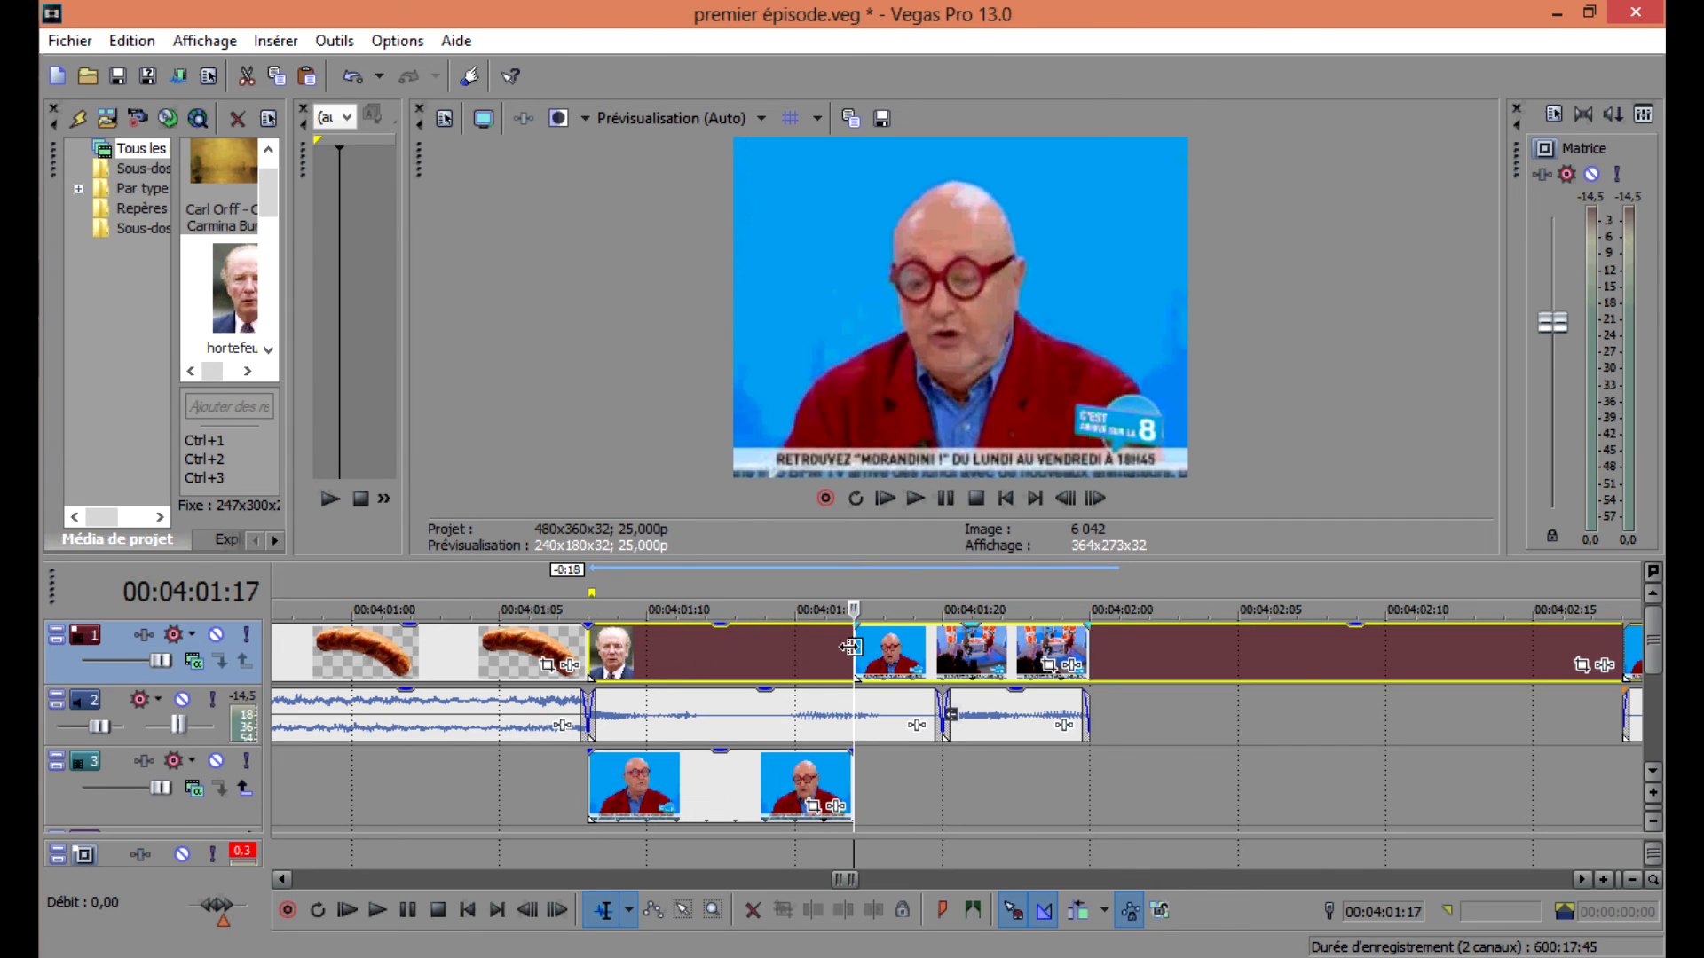
key("s")
left_click(733, 666)
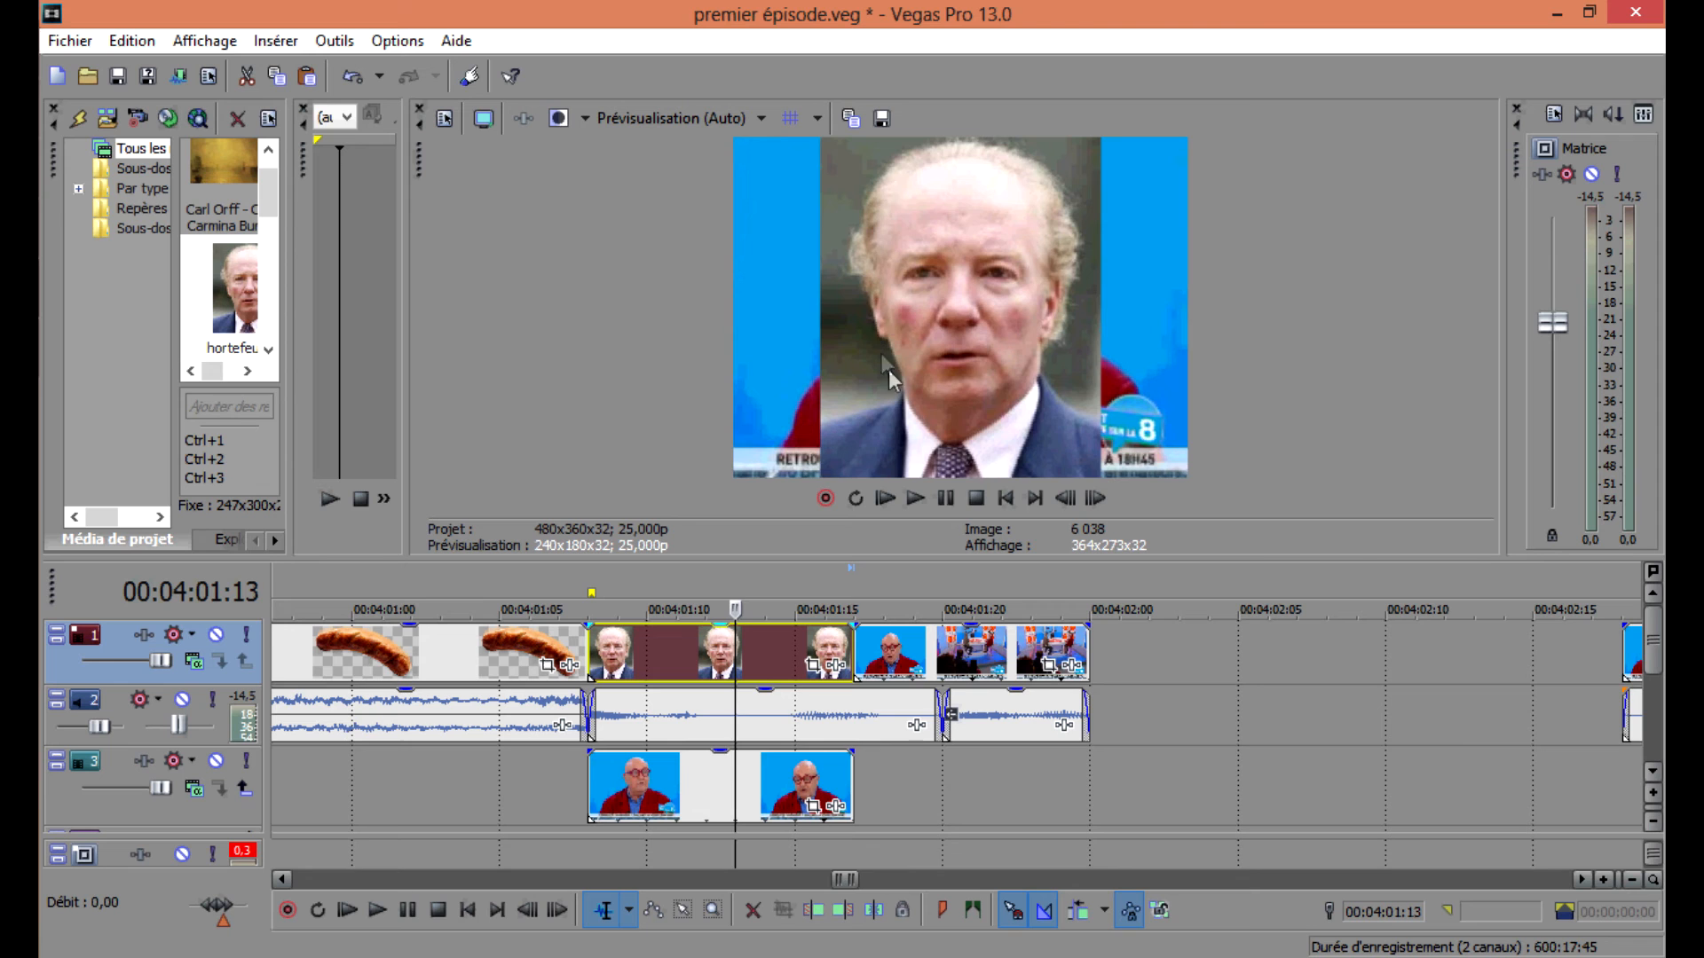
left_click_drag(762, 679, 699, 661)
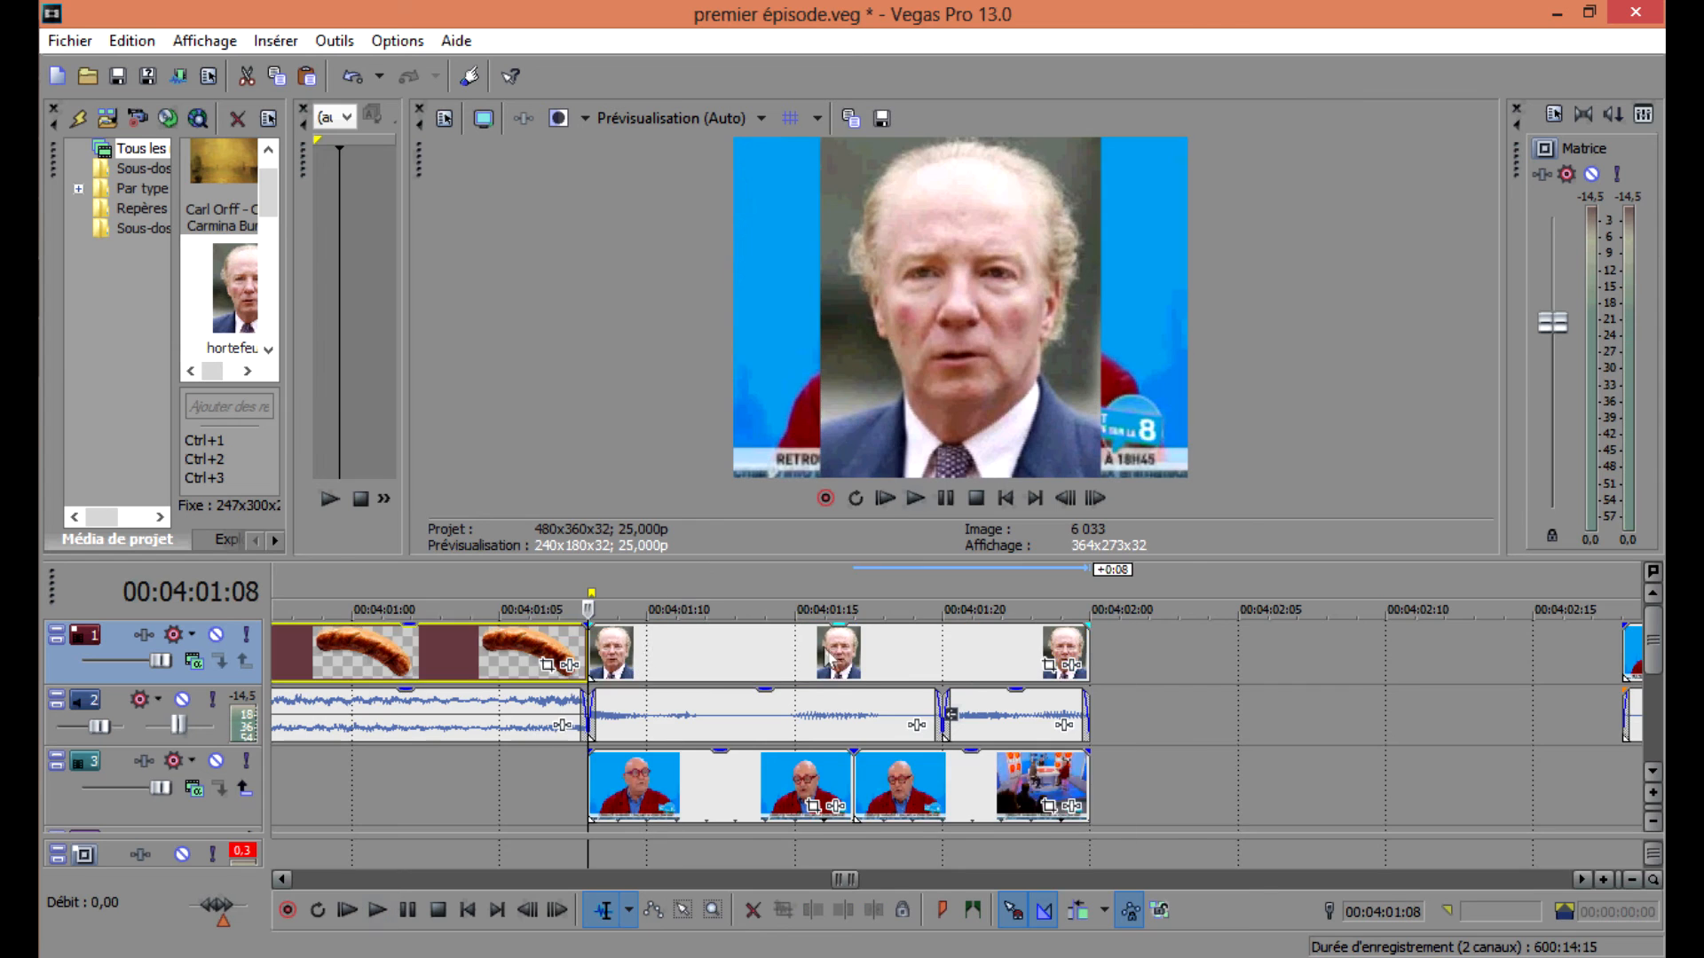
Split the track 1 event at 00:04:19:13.
scroll(1042, 671, "down", 4)
scroll(968, 668, "up", 1)
scroll(966, 665, "down", 3)
left_click(992, 647)
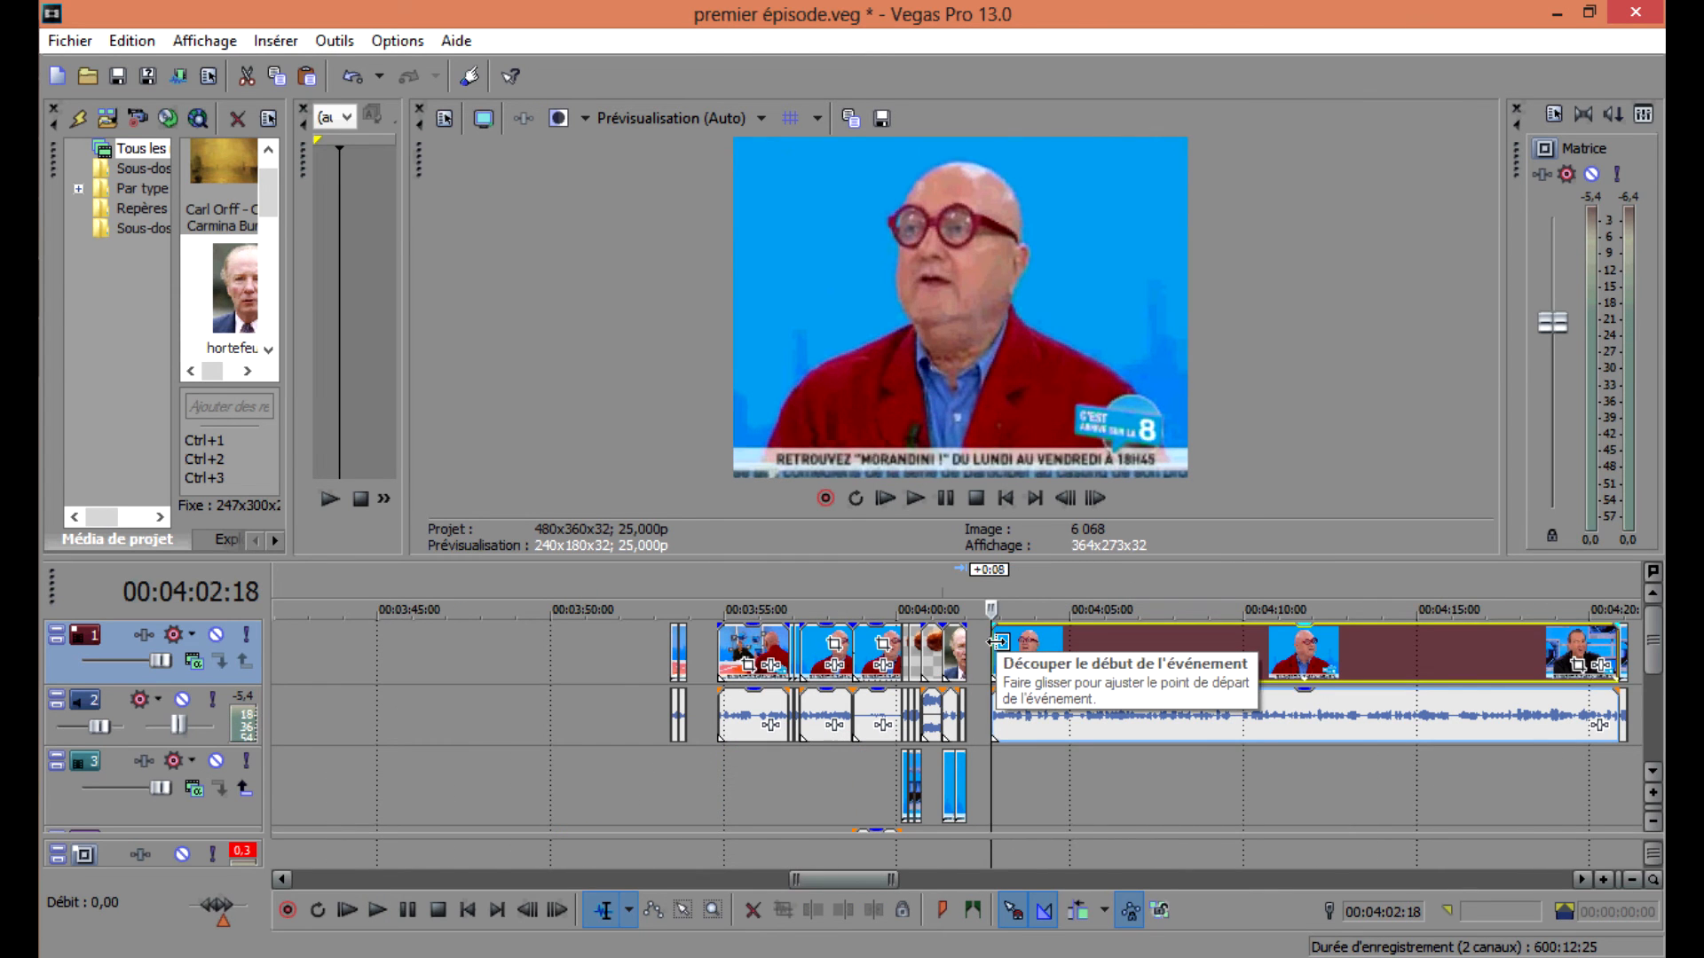
scroll(1048, 635, "down", 4)
left_click(1087, 701)
scroll(1078, 692, "up", 6)
key("s")
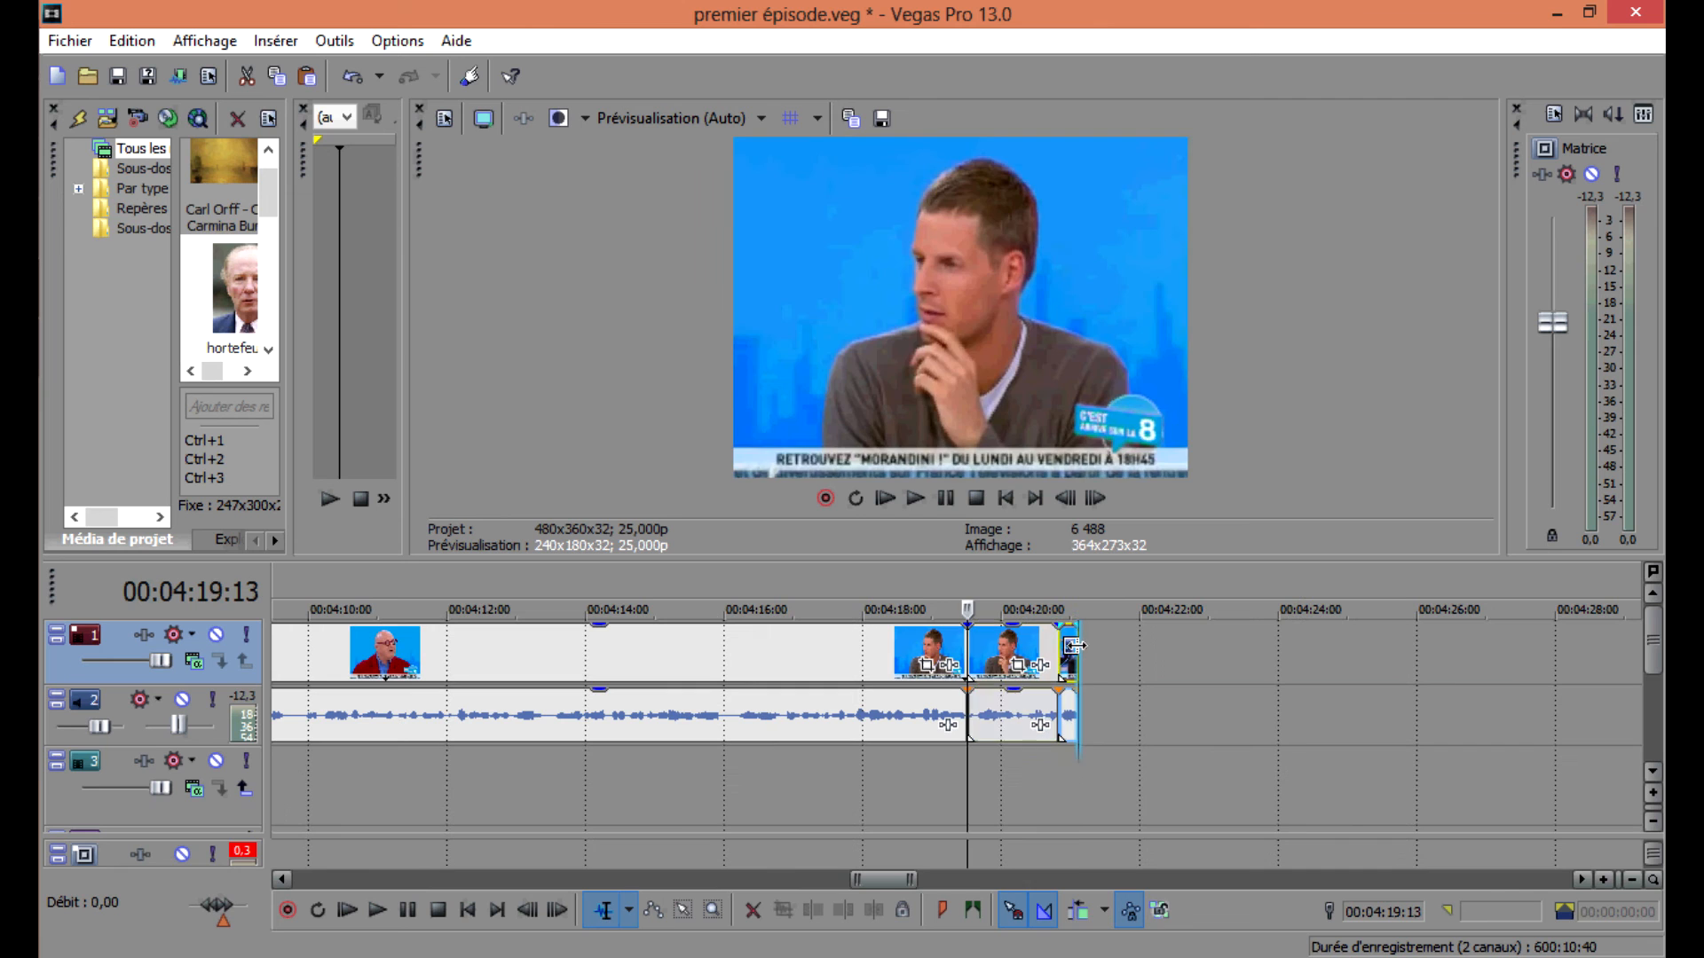
Extend the last clip's end to about 00:04:20:23 and play it back.
left_click(1074, 646)
left_click_drag(1056, 650, 1170, 650)
left_click(964, 650)
key("space")
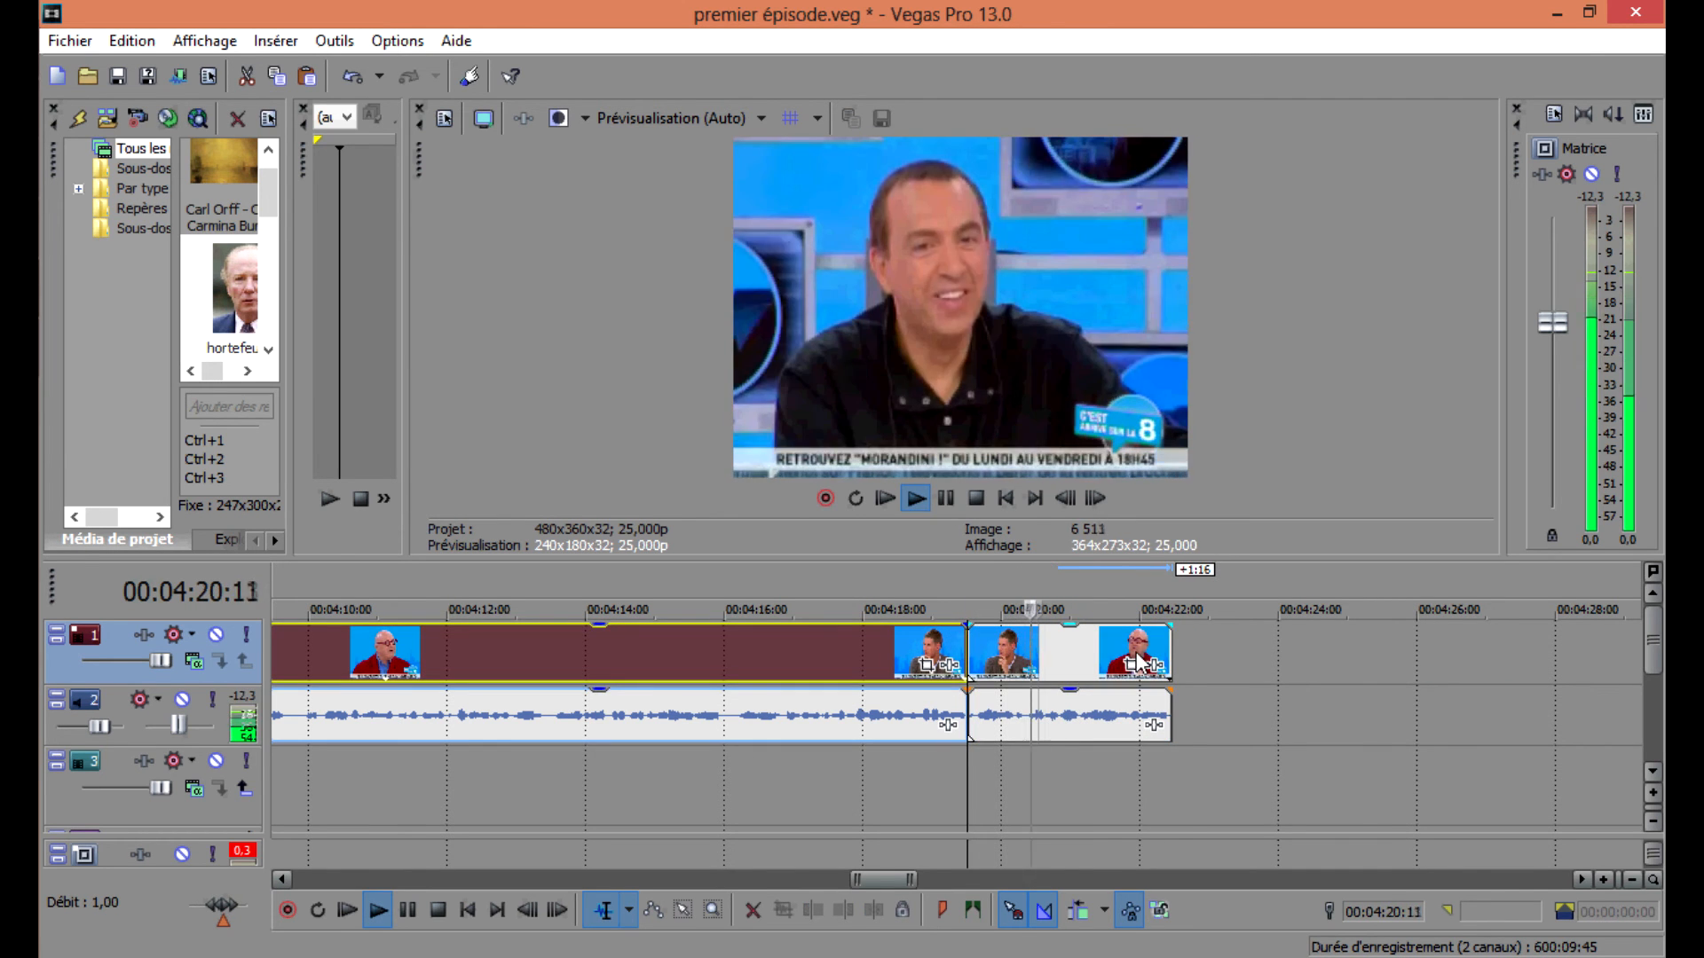
left_click_drag(1170, 656, 1138, 656)
left_click(992, 644)
key("space")
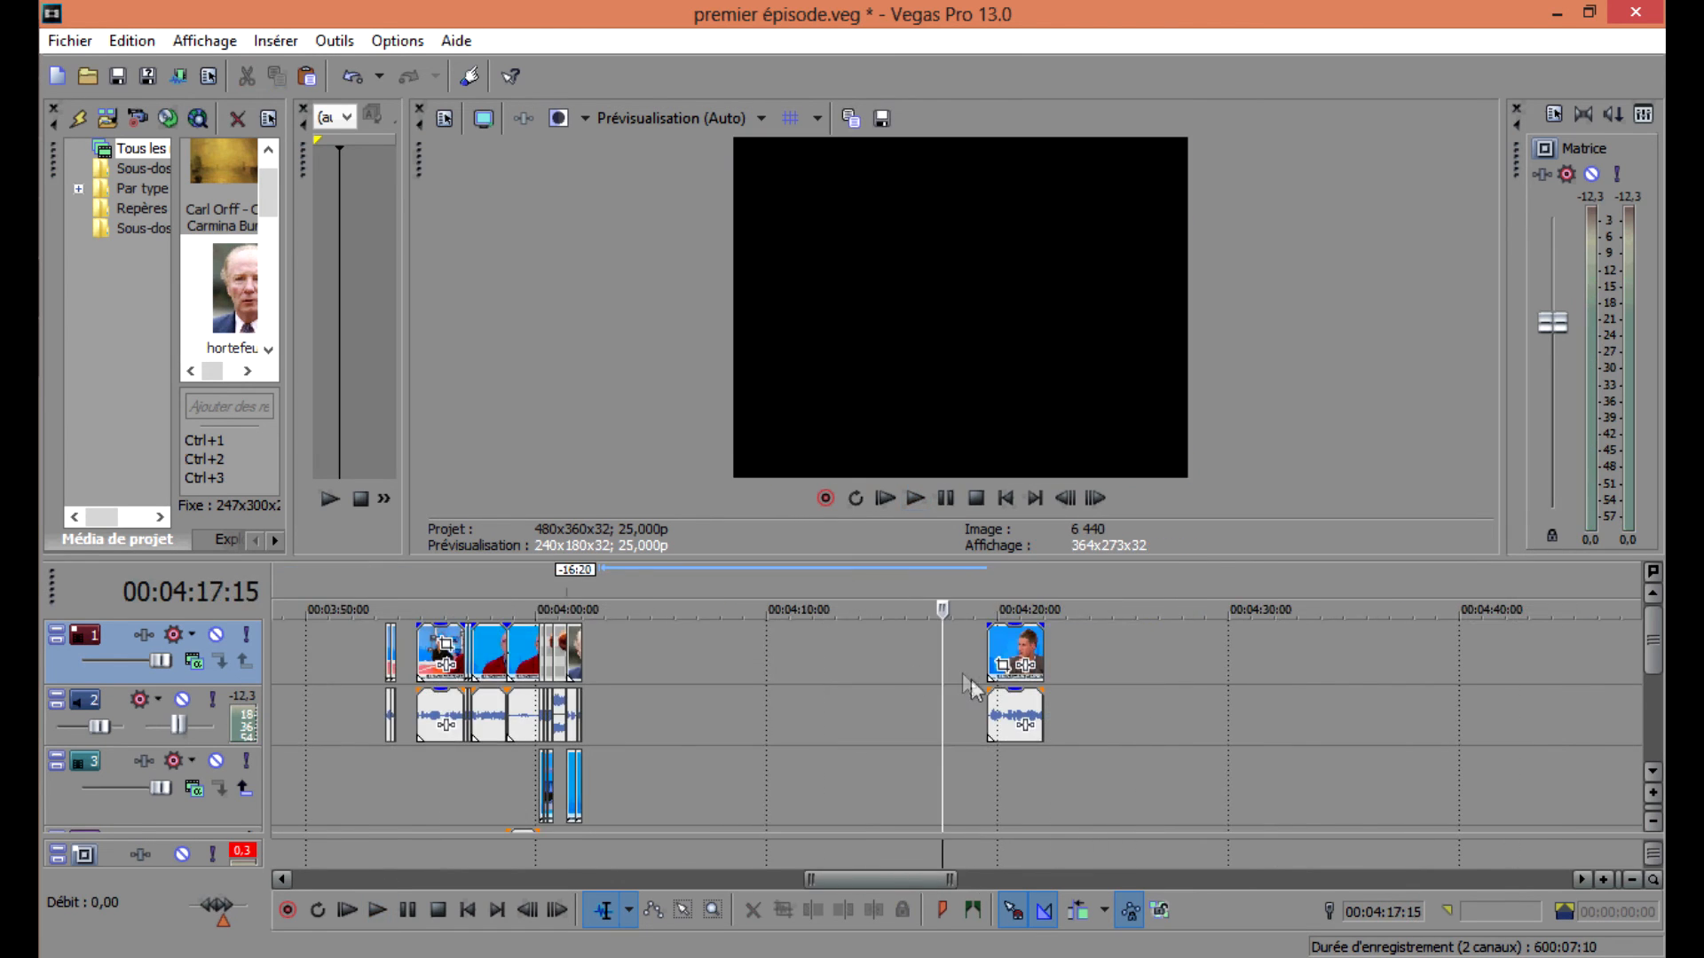
Play back different parts of the timeline to review the edits.
left_click(989, 657)
scroll(989, 657, "up", 6)
key("space")
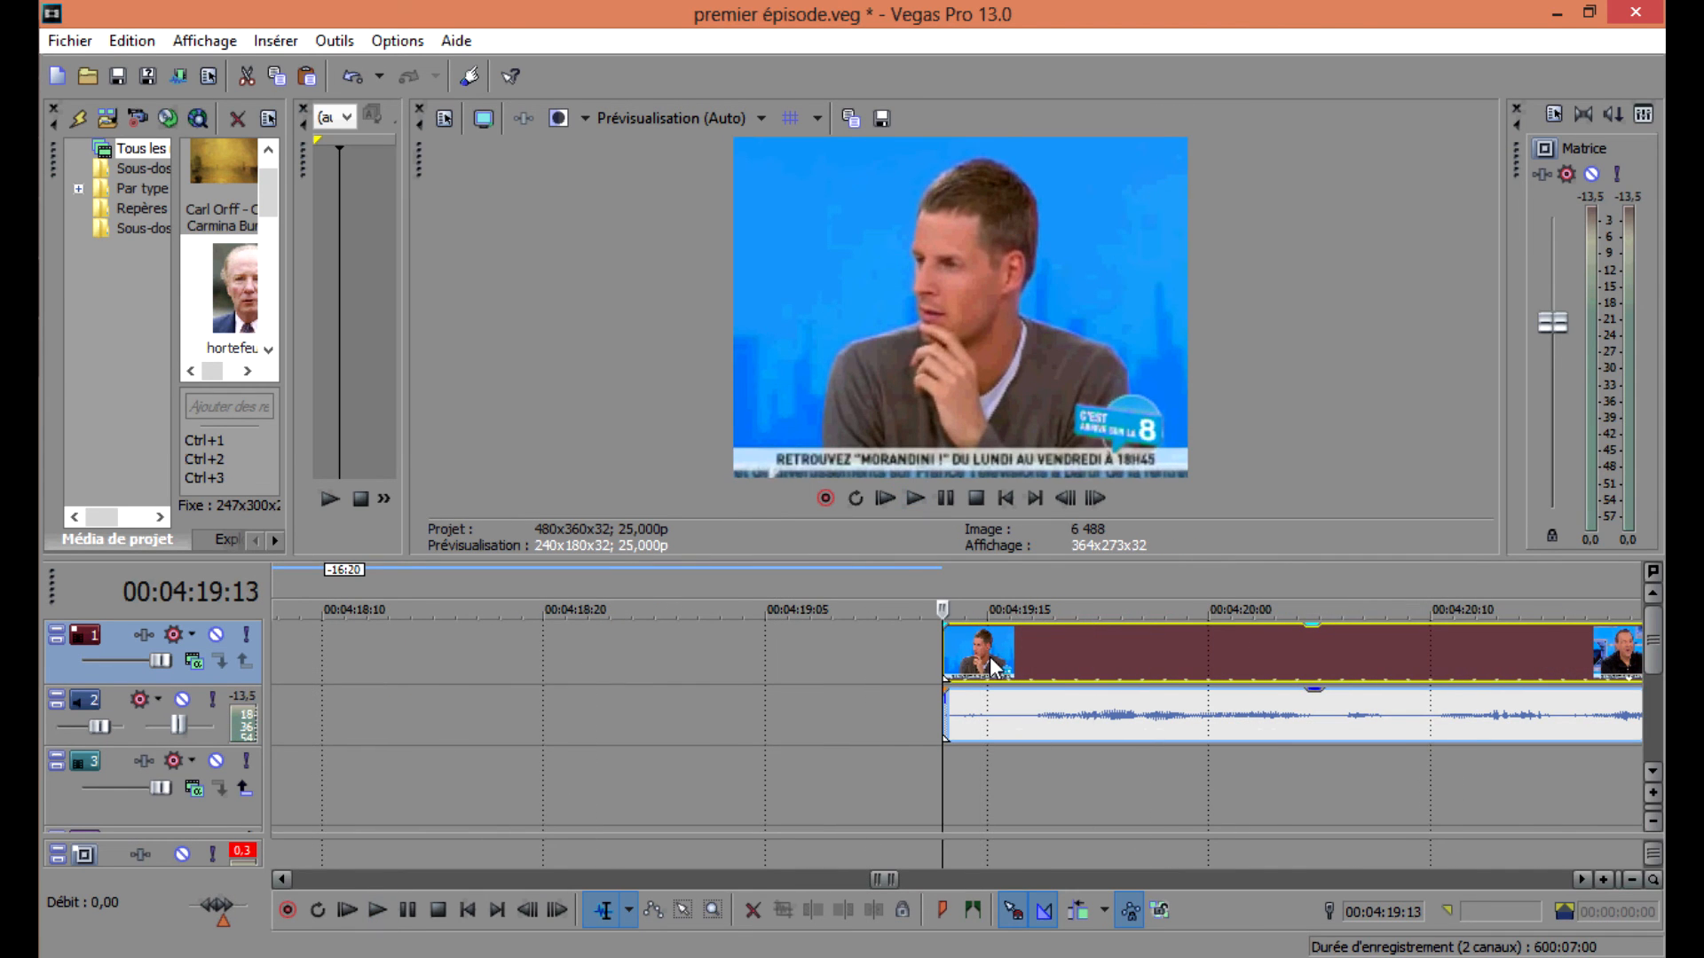
scroll(817, 694, "down", 4)
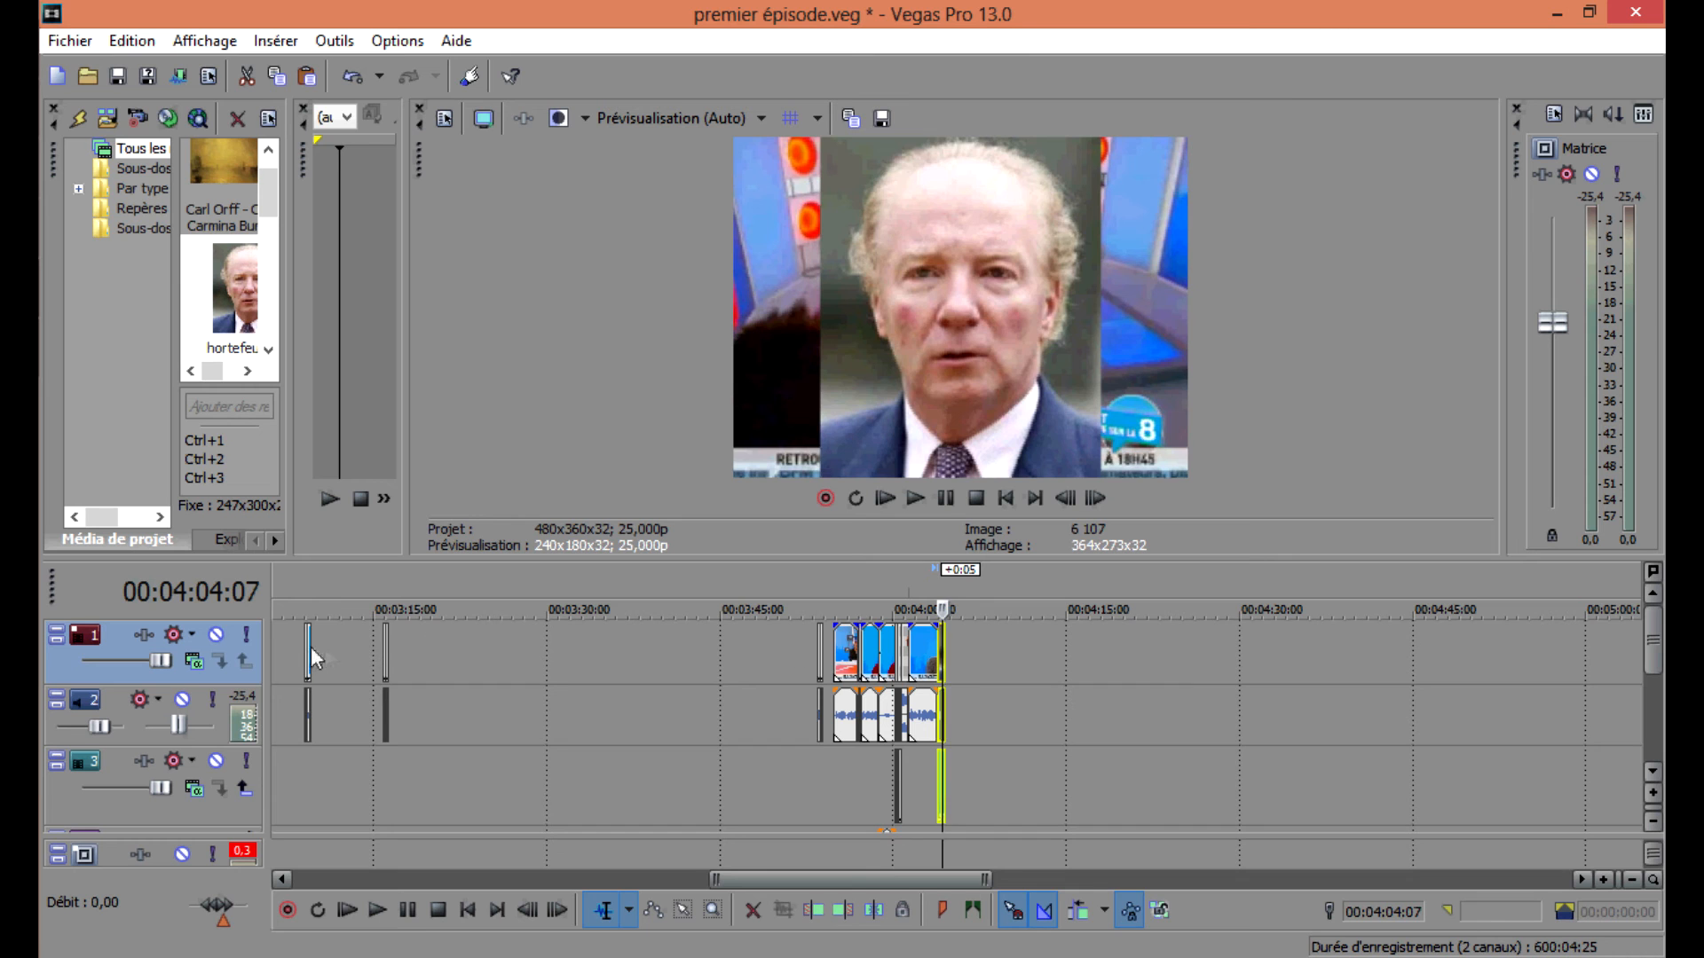
left_click(300, 651)
left_click(383, 641)
key("space")
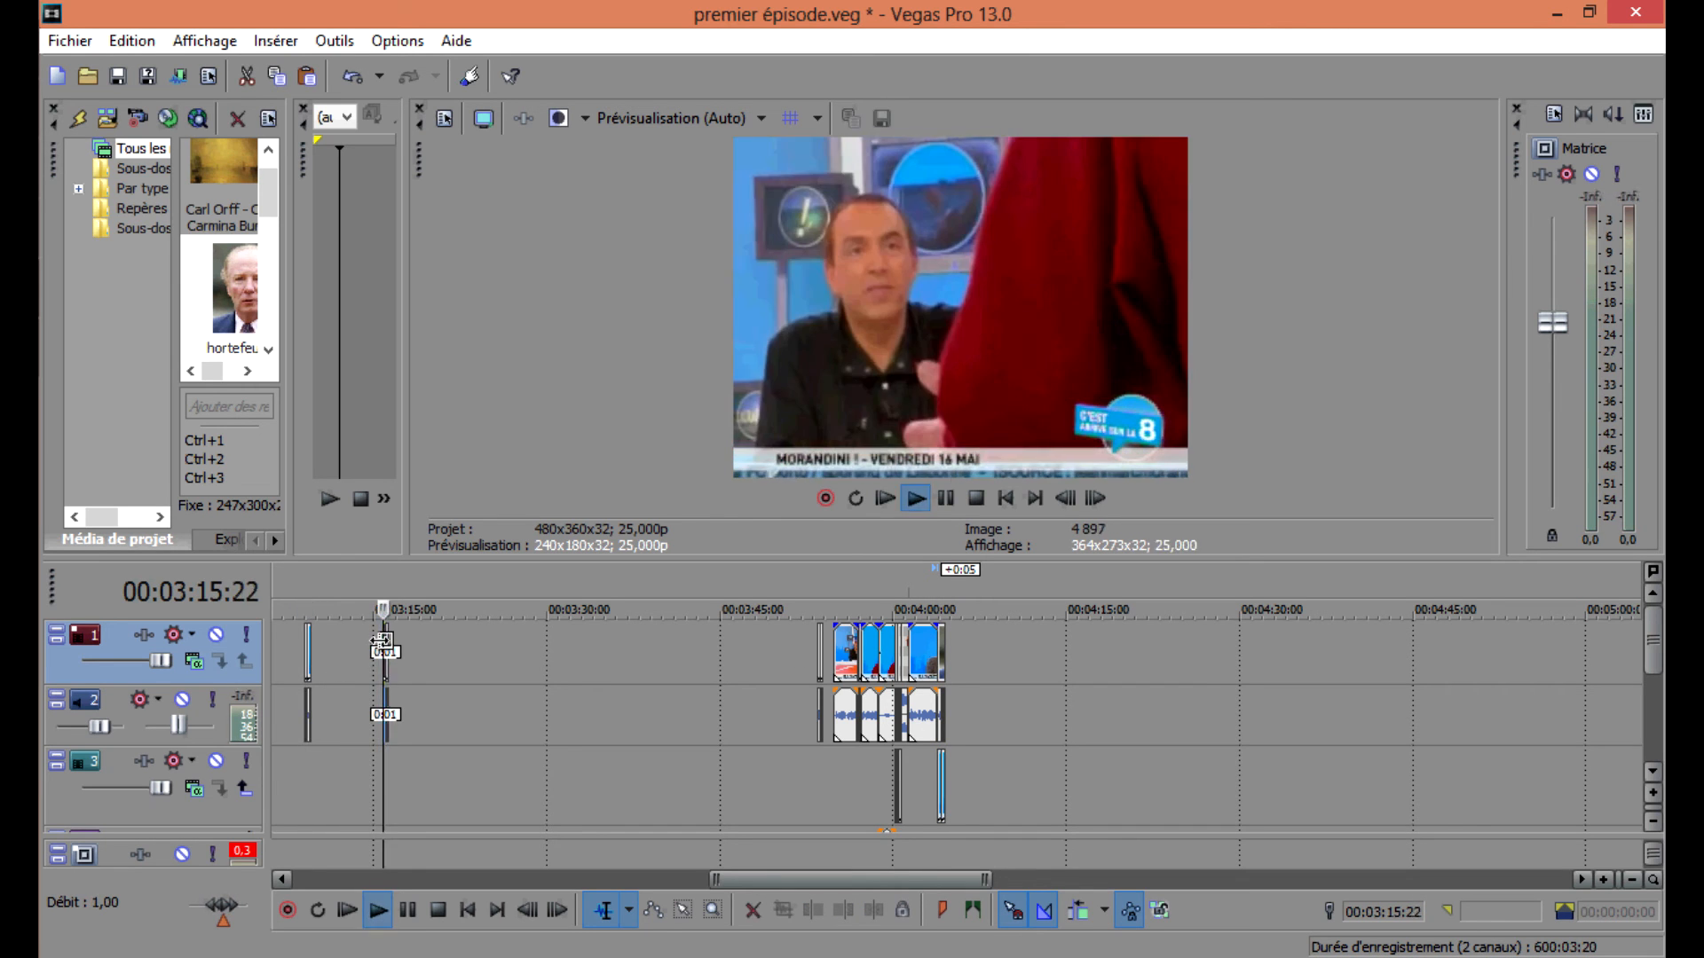
Copy the short clip near 00:03:09 and paste it onto the timeline at about 00:04:11:00.
left_click(812, 664)
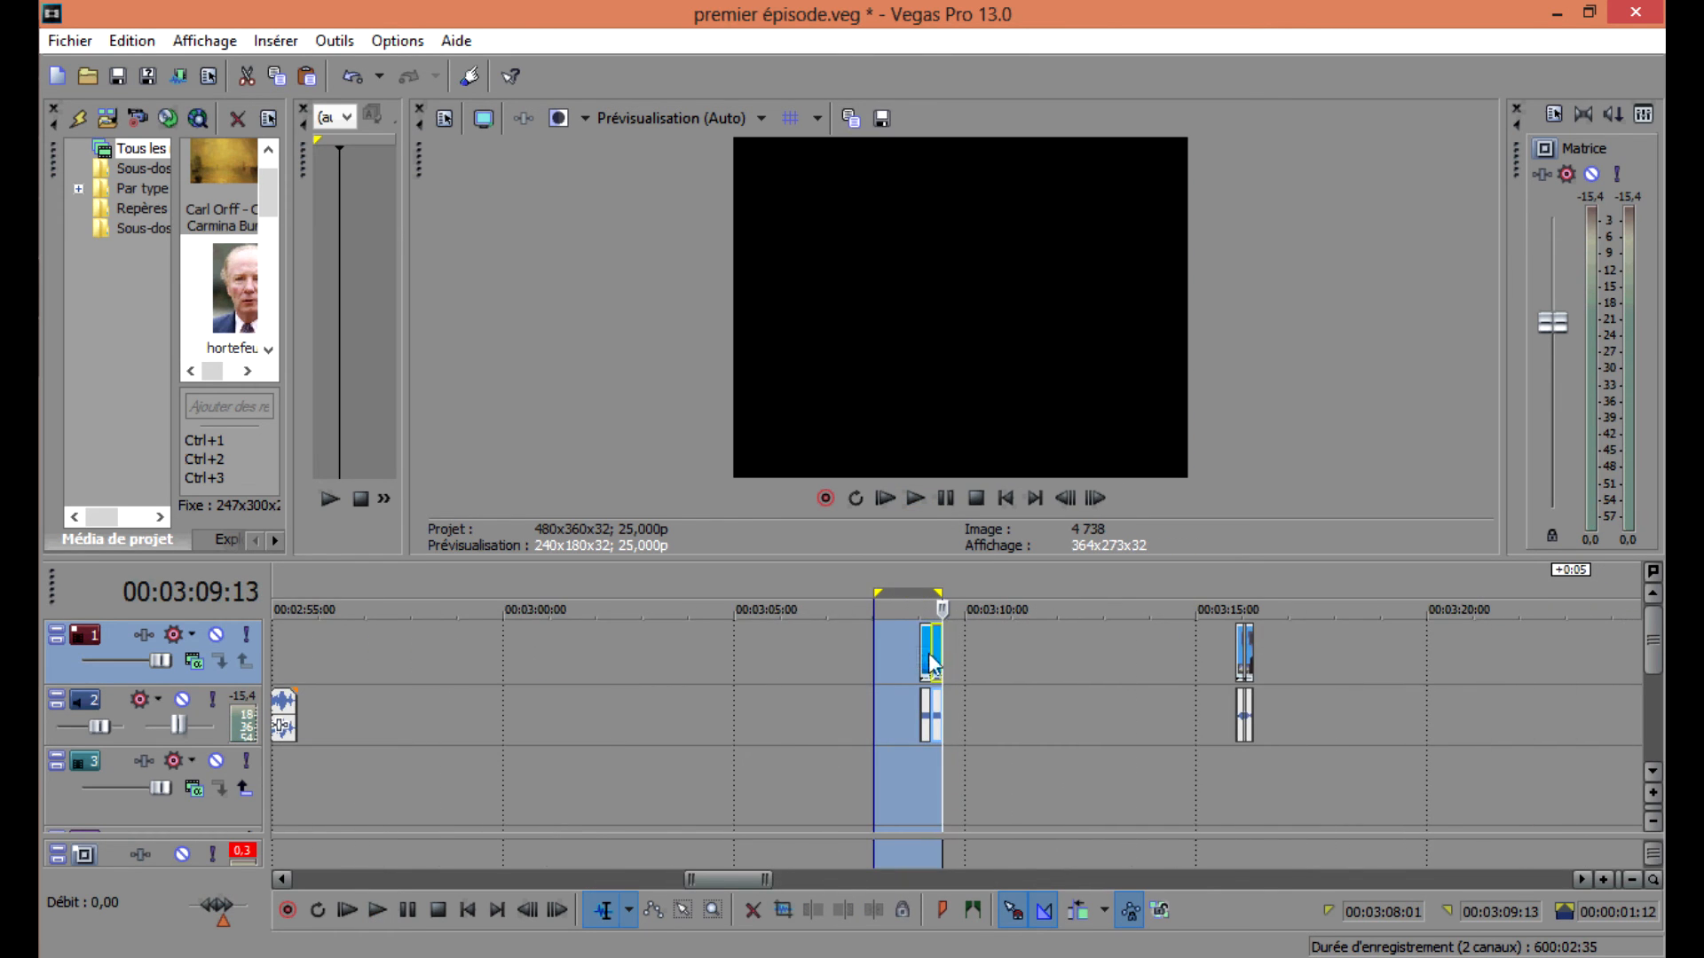
left_click(928, 656)
left_click_drag(924, 646, 512, 661)
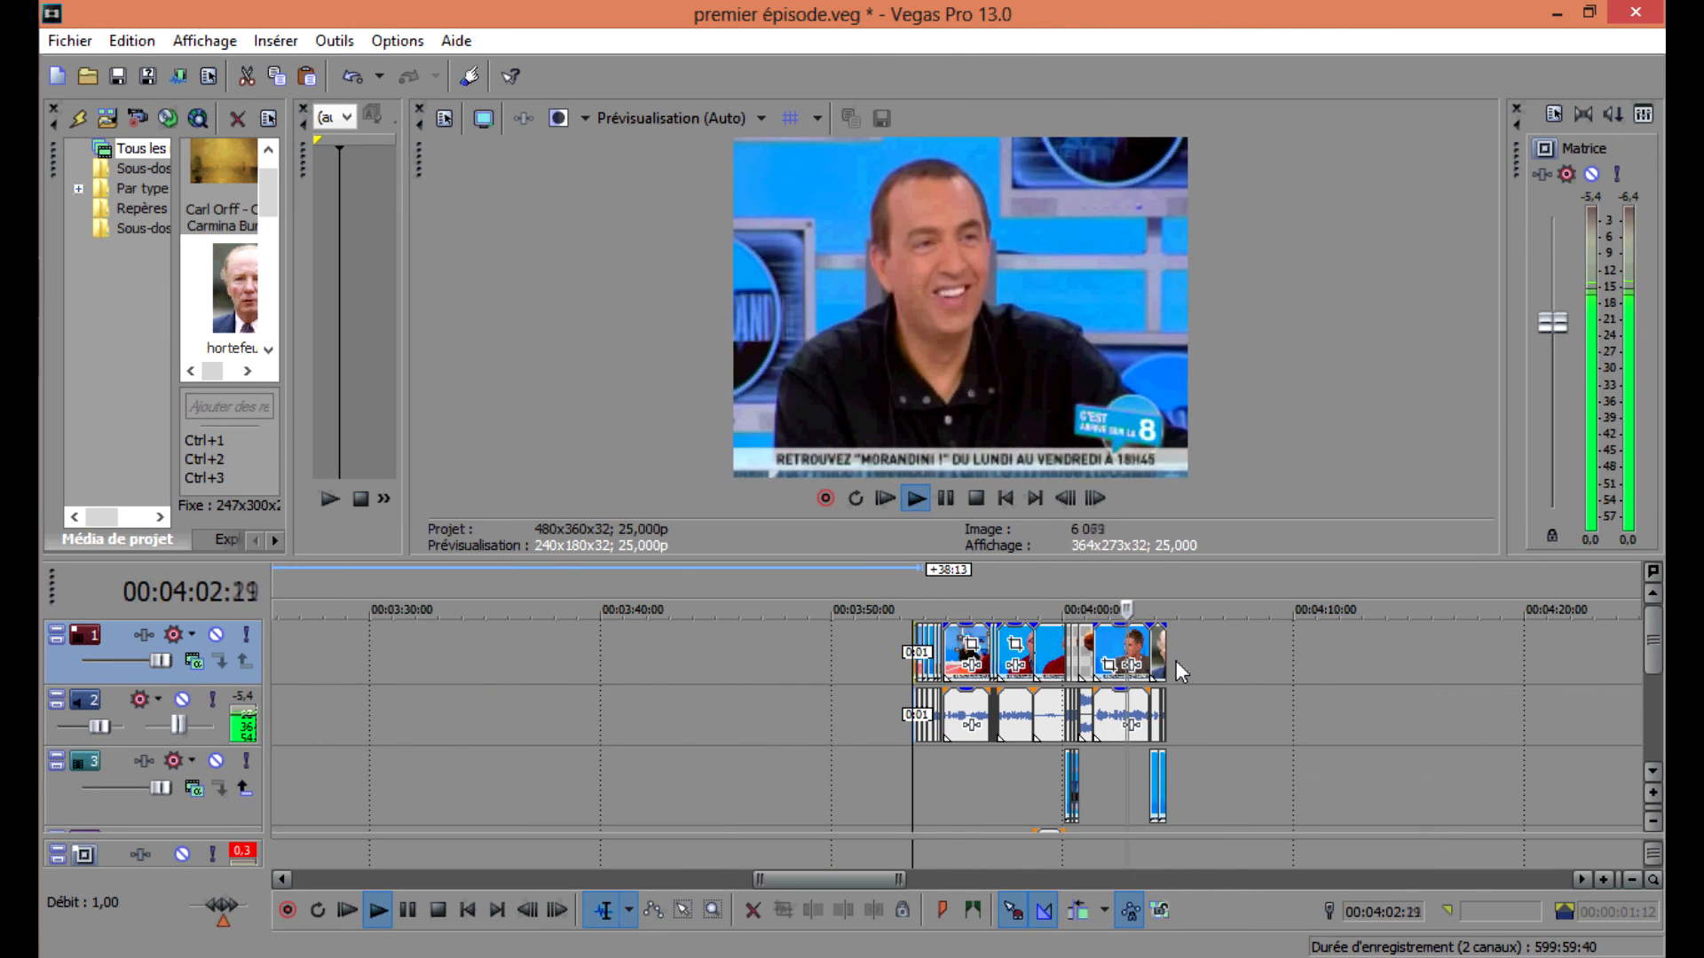
left_click(1248, 666)
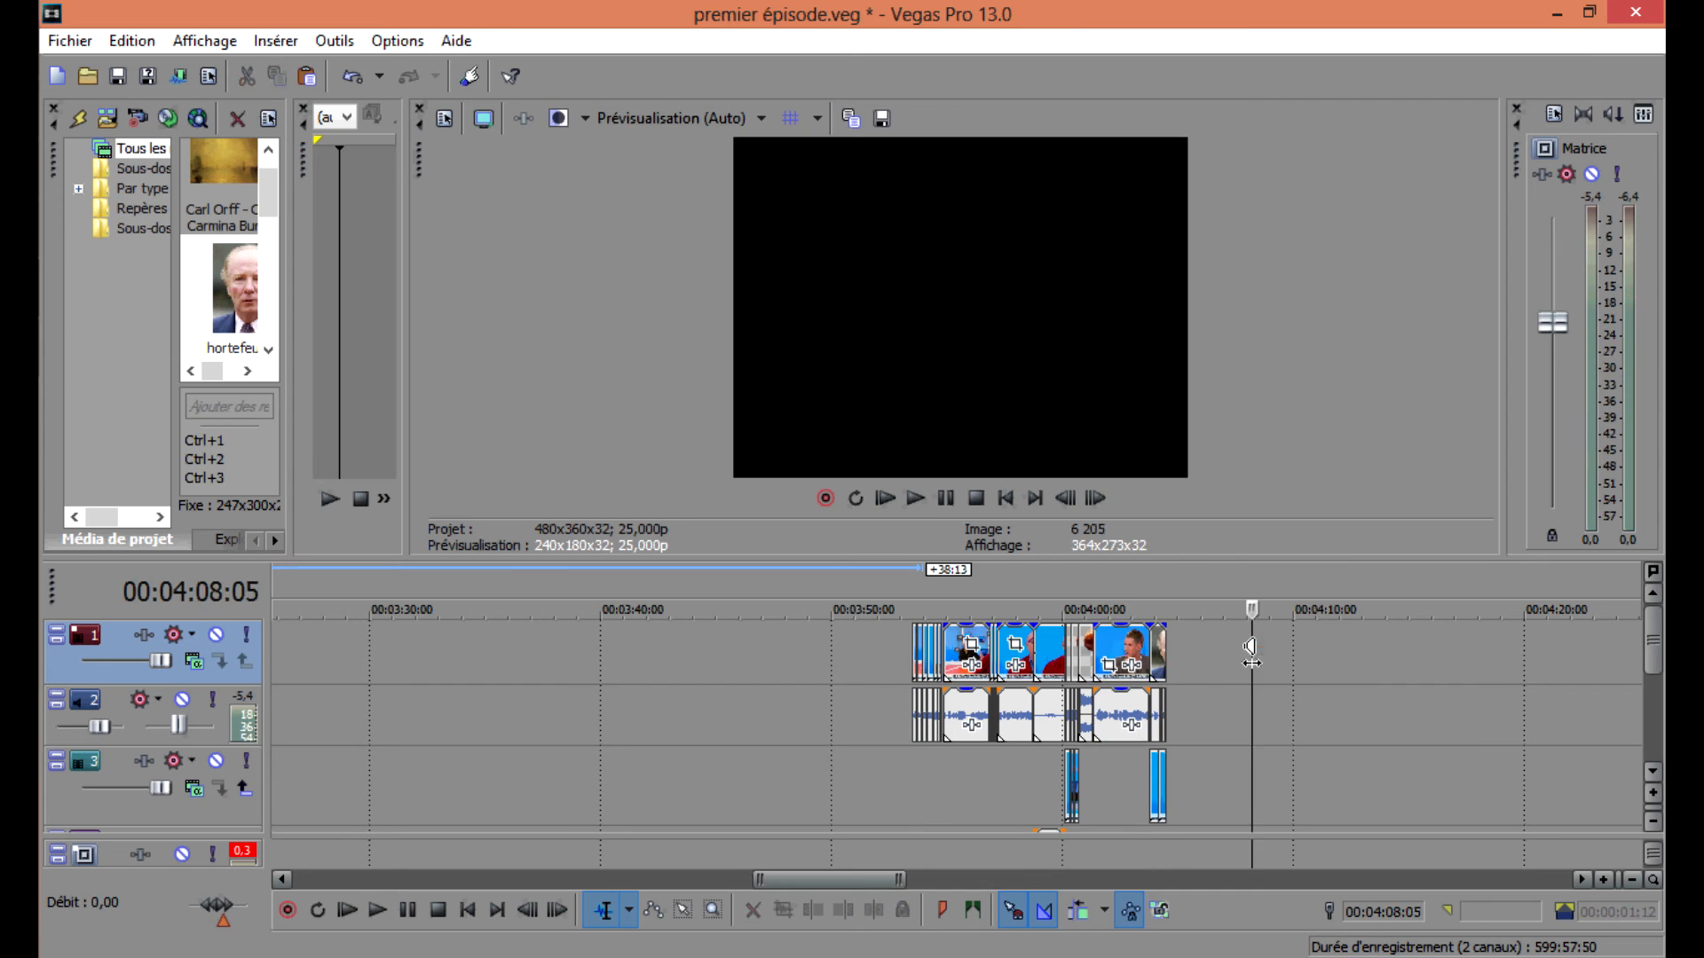
key("ctrl+v")
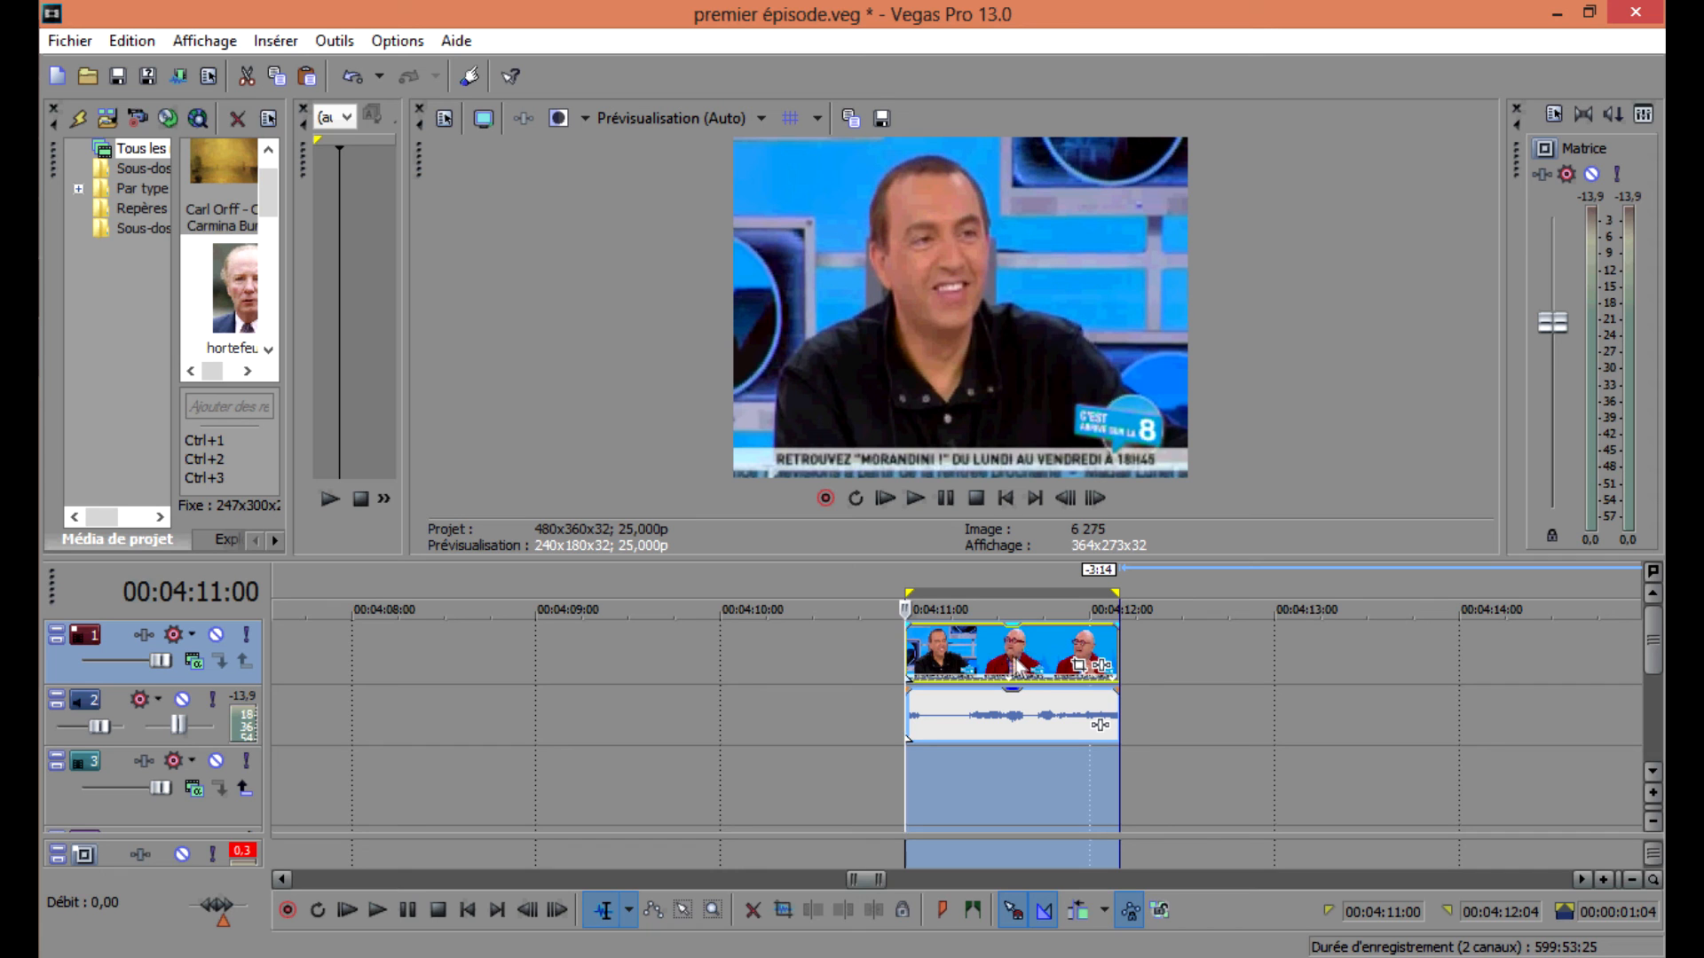
Play back the pasted clip to find a cut point.
key("space")
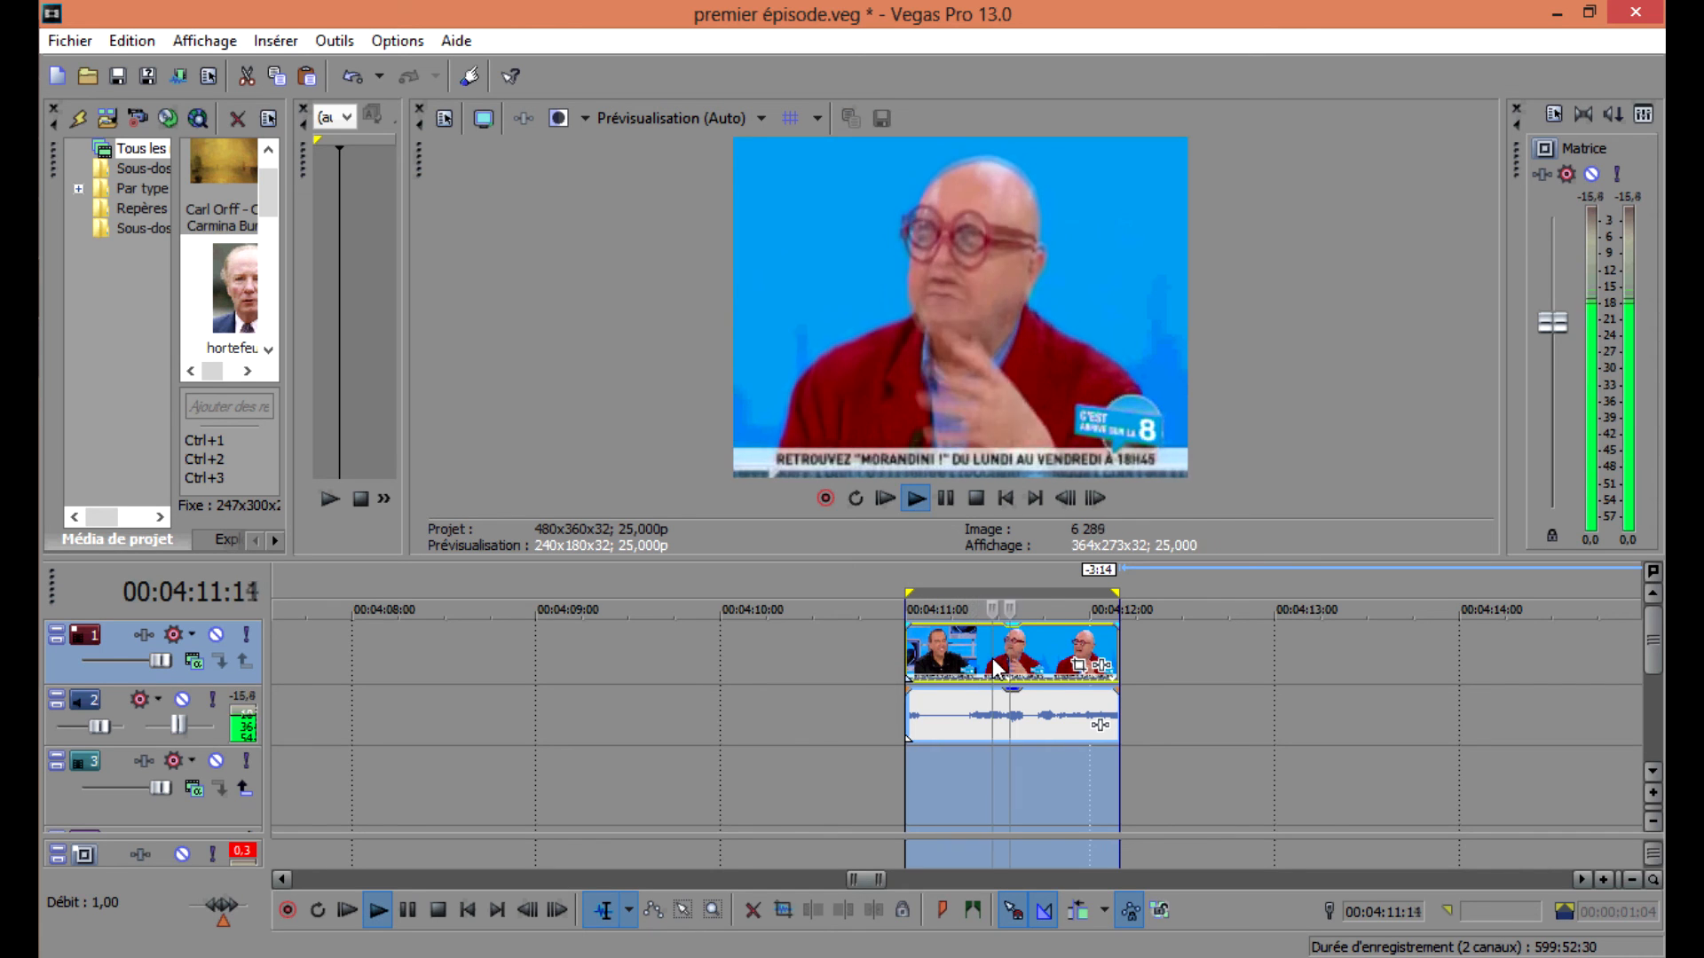
key("space")
key("space")
left_click(1001, 648)
key("space")
Split the pasted clip at 00:04:11:13, delete one part, and move the rest next to the sequence near 00:04:04.
key("space")
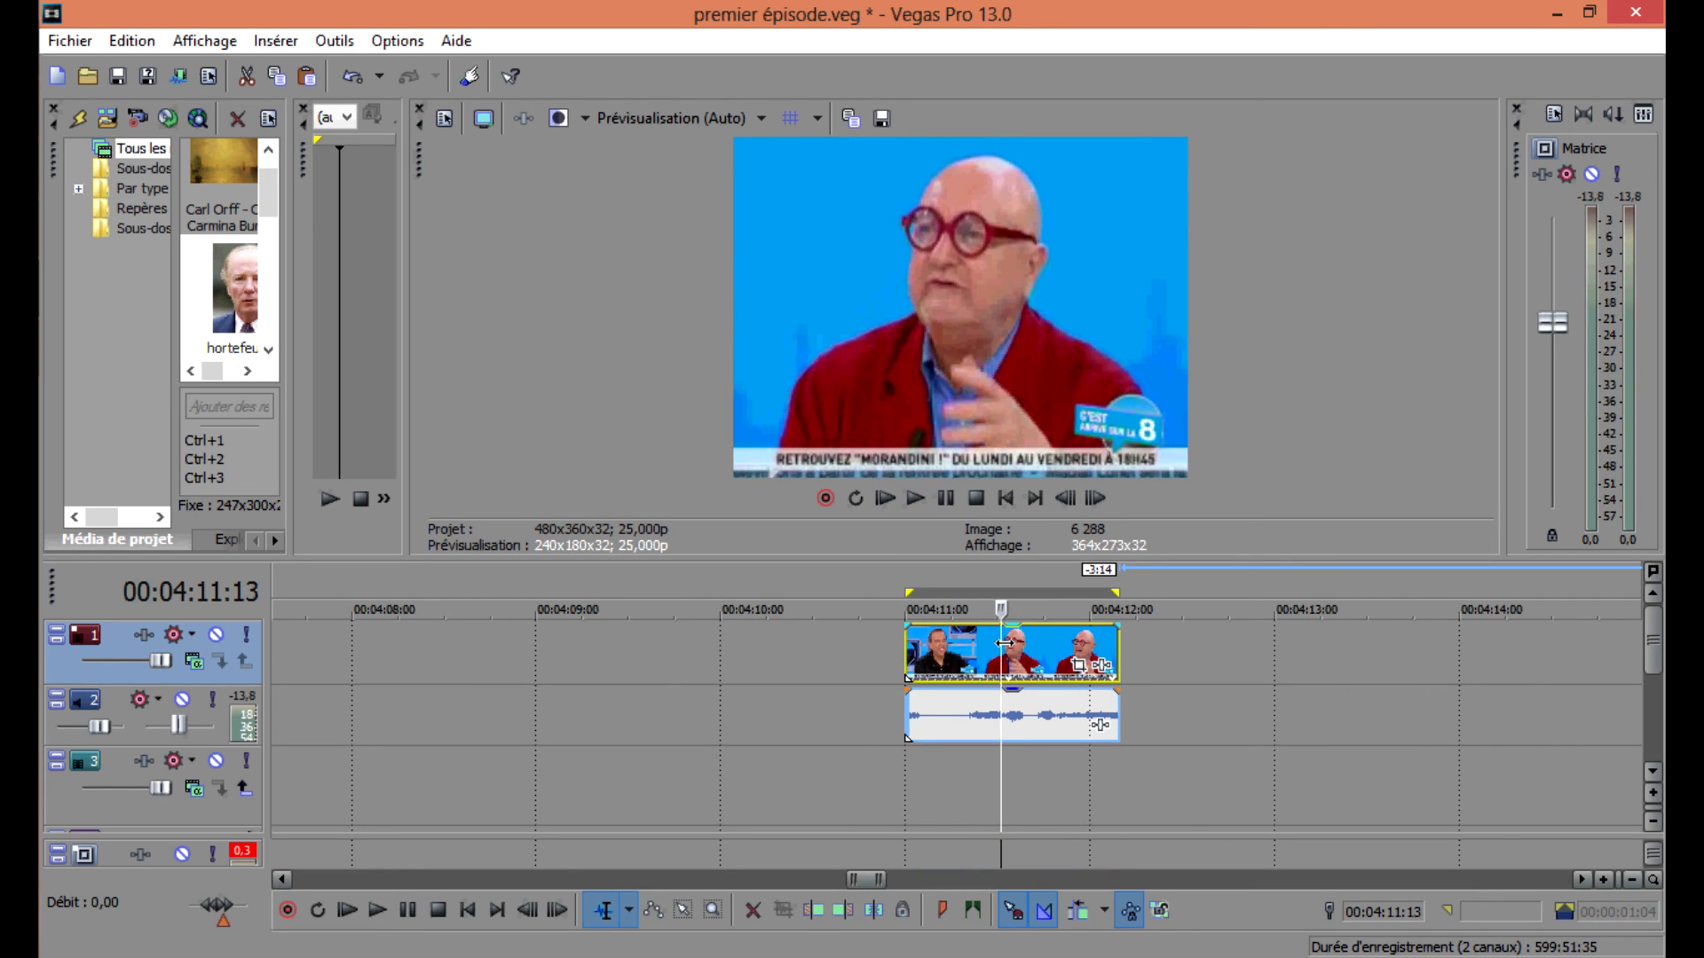
key("s")
key("space")
key("space")
key("Delete")
left_click_drag(931, 654, 361, 661)
scroll(577, 655, "down", 2)
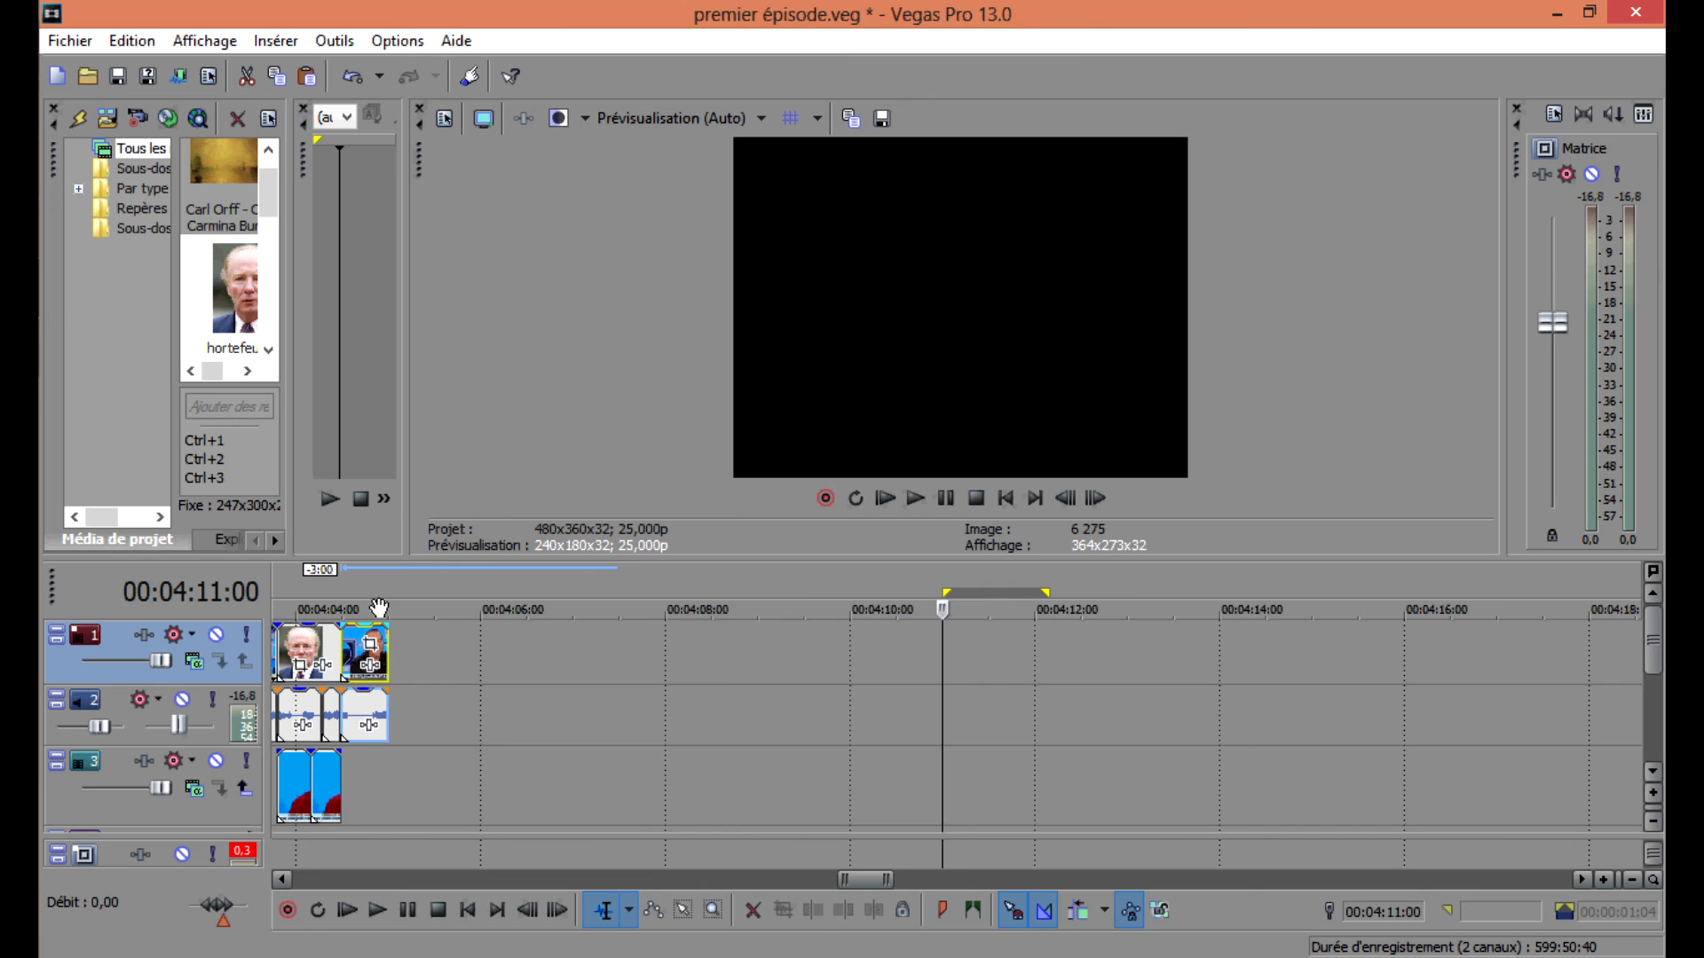
Move the Hortefeux image clip on the third track to line up with the end of the sequence near 00:04:04.
scroll(626, 649, "down", 4)
left_click_drag(630, 765, 839, 765)
scroll(825, 765, "up", 4)
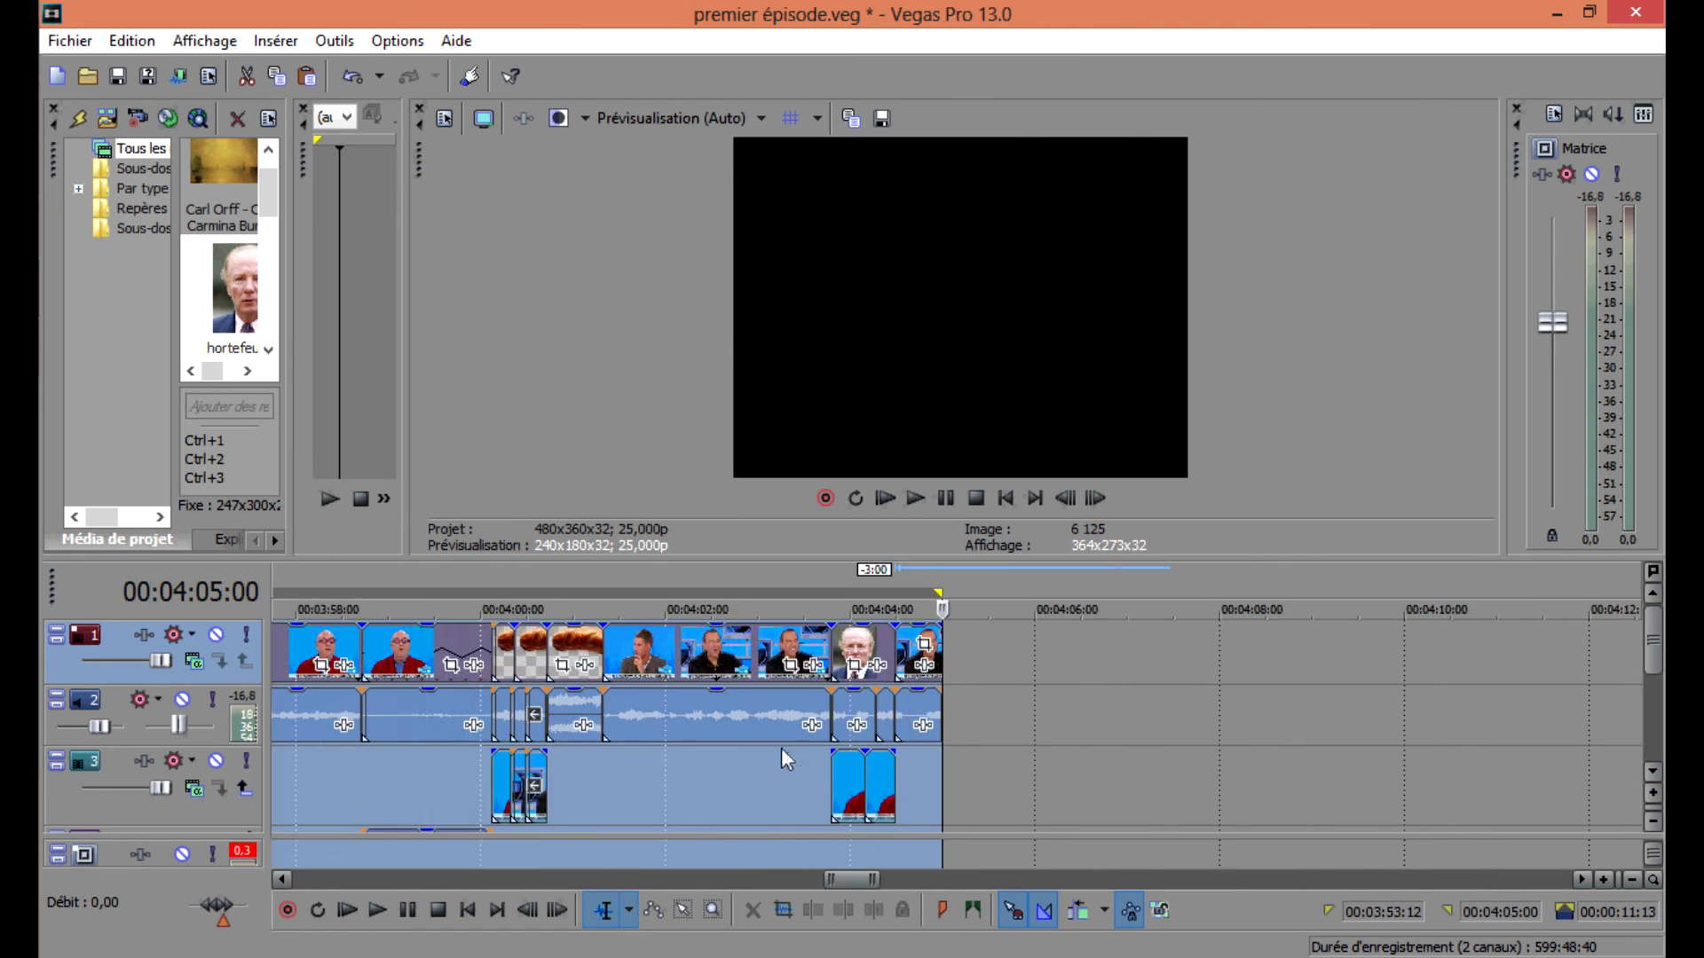
left_click(1065, 780)
mouse_move(944, 783)
left_mouse_down()
mouse_move(1482, 772)
mouse_move(942, 754)
left_mouse_up()
left_click(1435, 776)
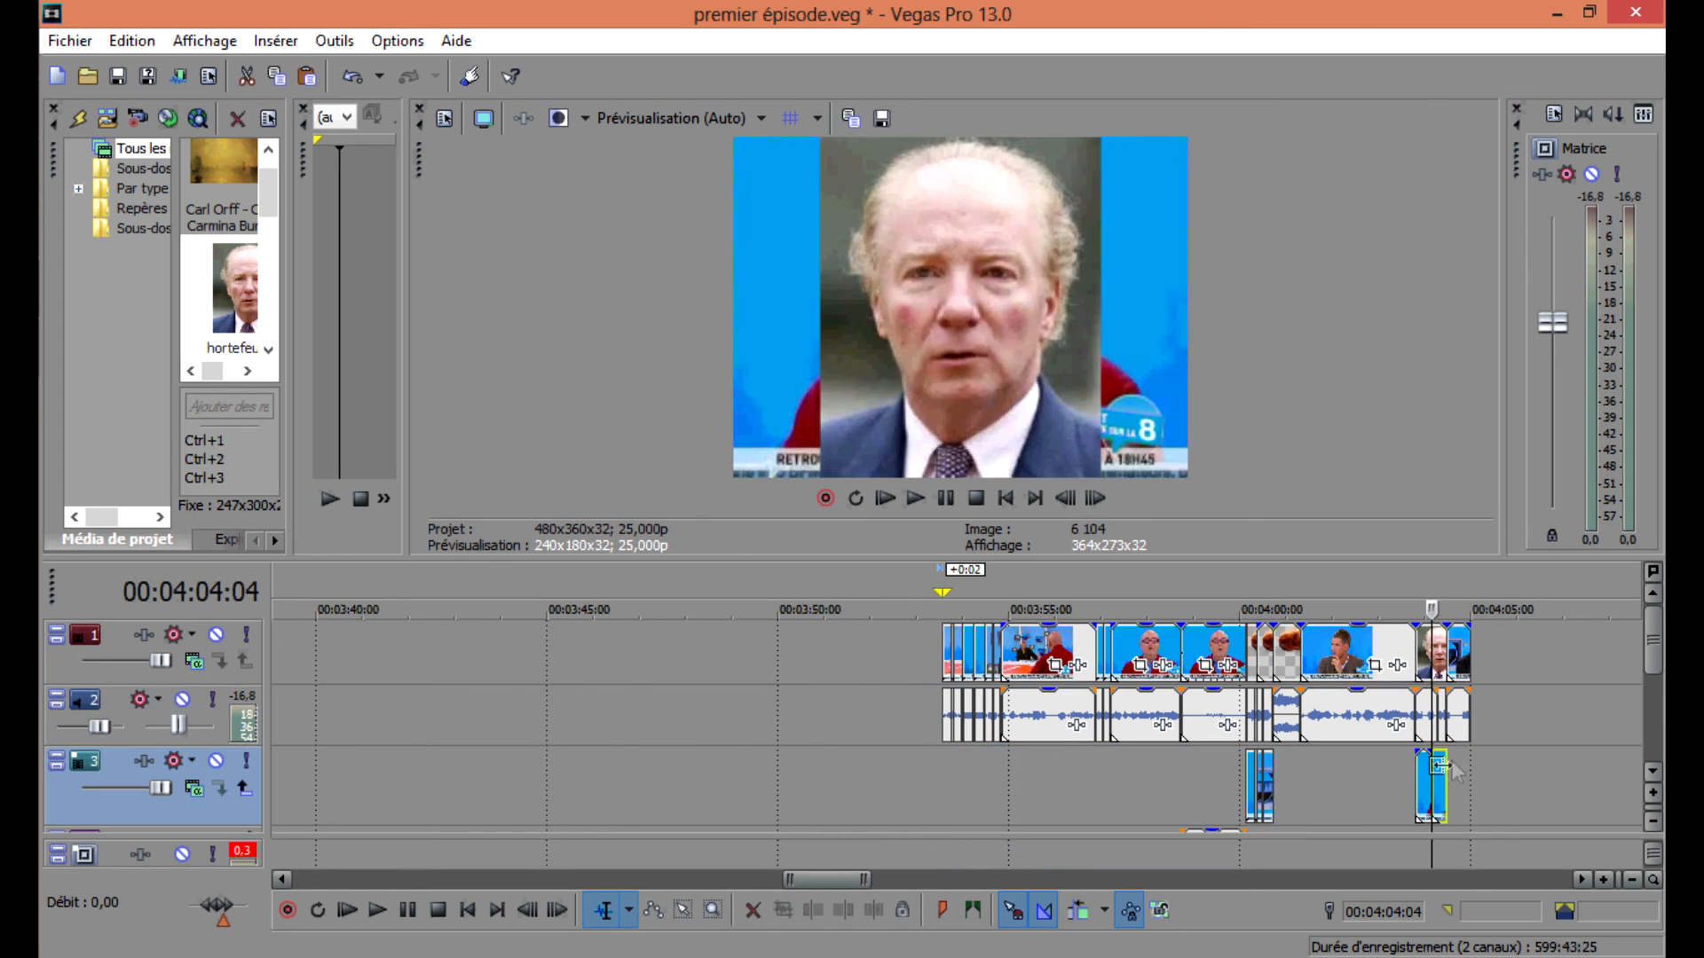
Place the cursor at 00:03:53:00 and survey the whole timeline zoomed out.
left_click(1470, 774)
left_click(1022, 713)
left_click(917, 713)
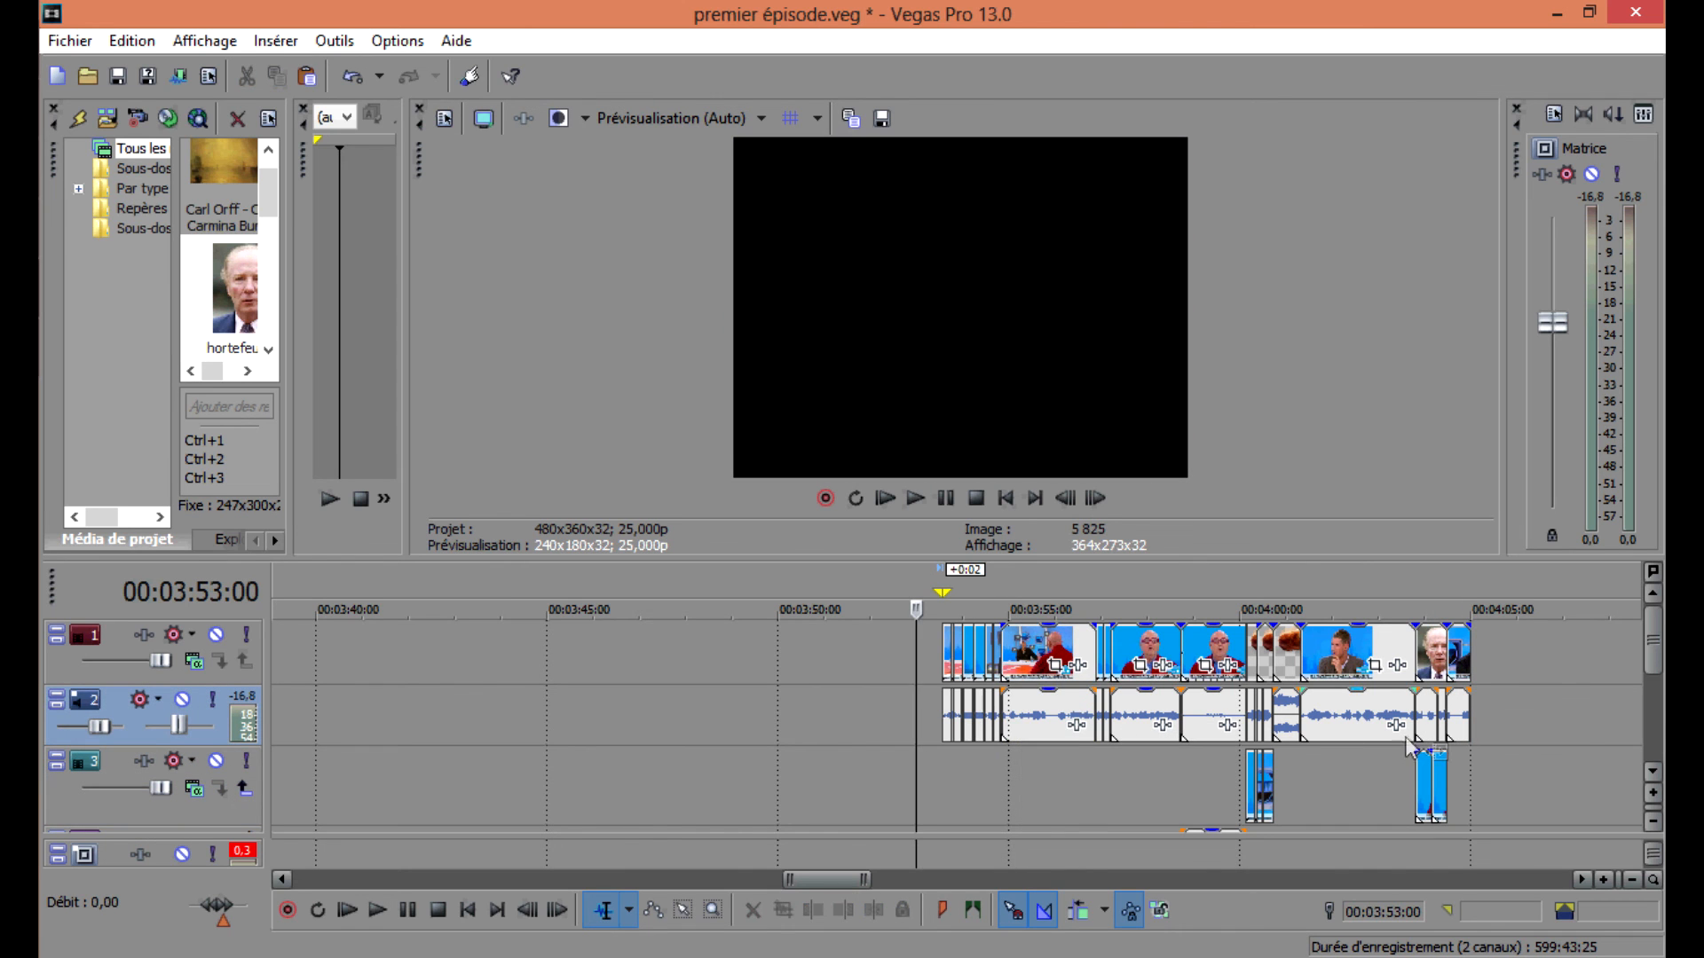
scroll(941, 739, "down", 2)
scroll(1092, 768, "up", 3)
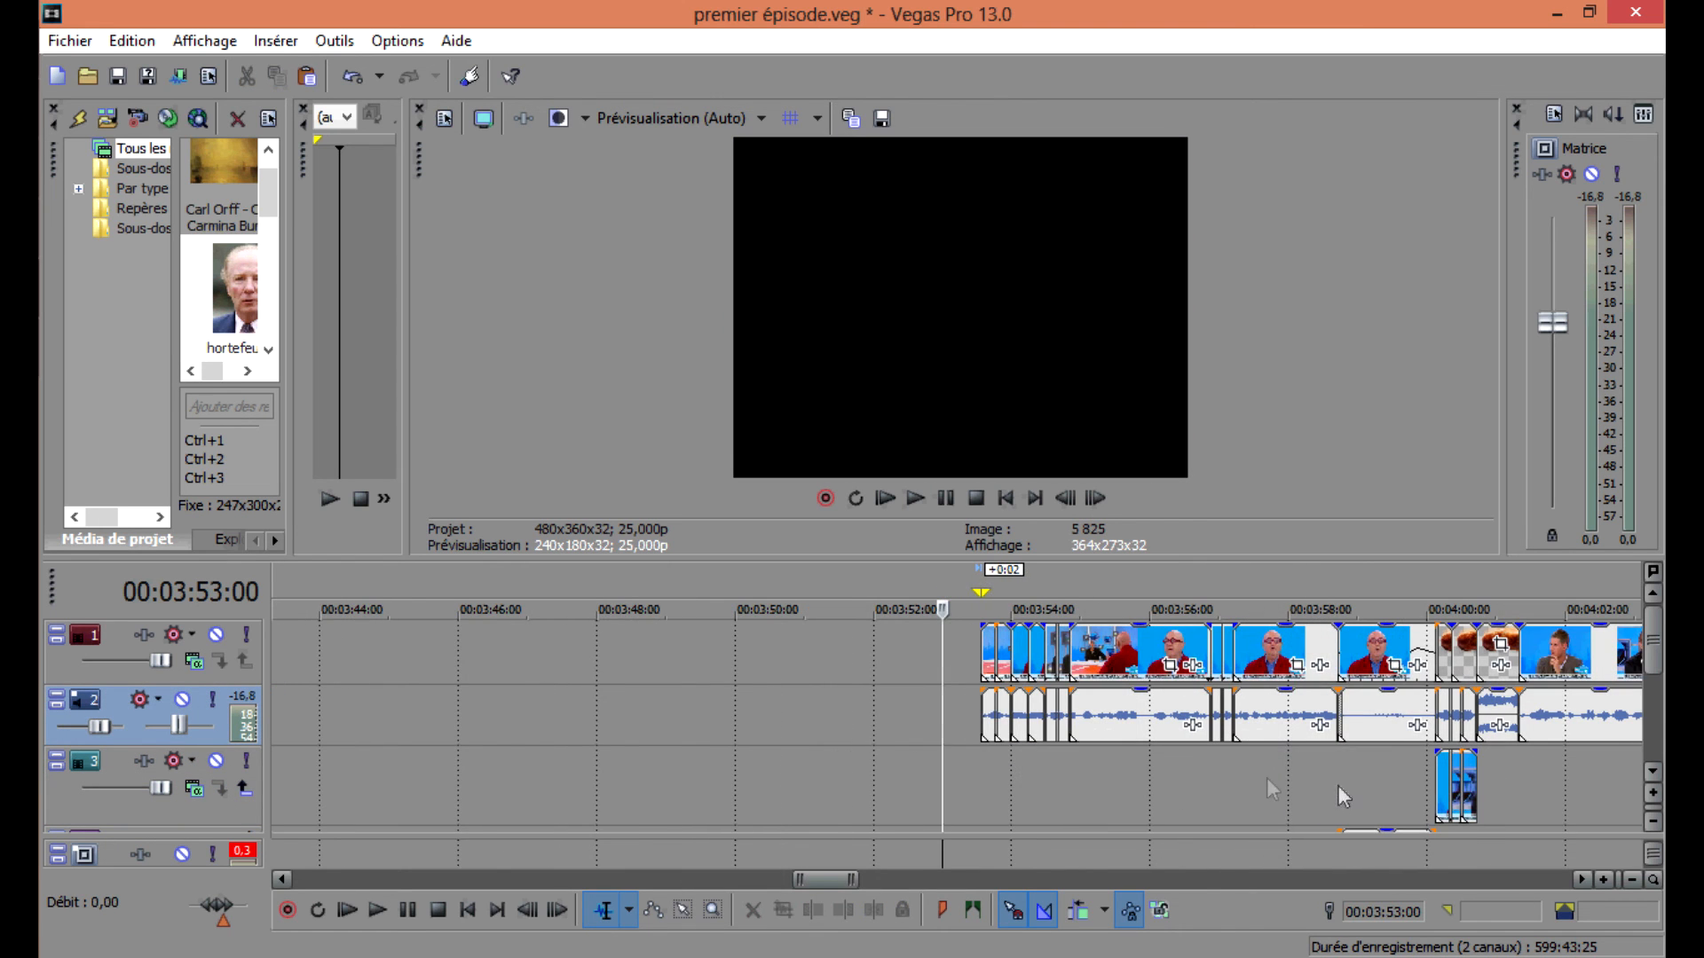
scroll(731, 780, "down", 5)
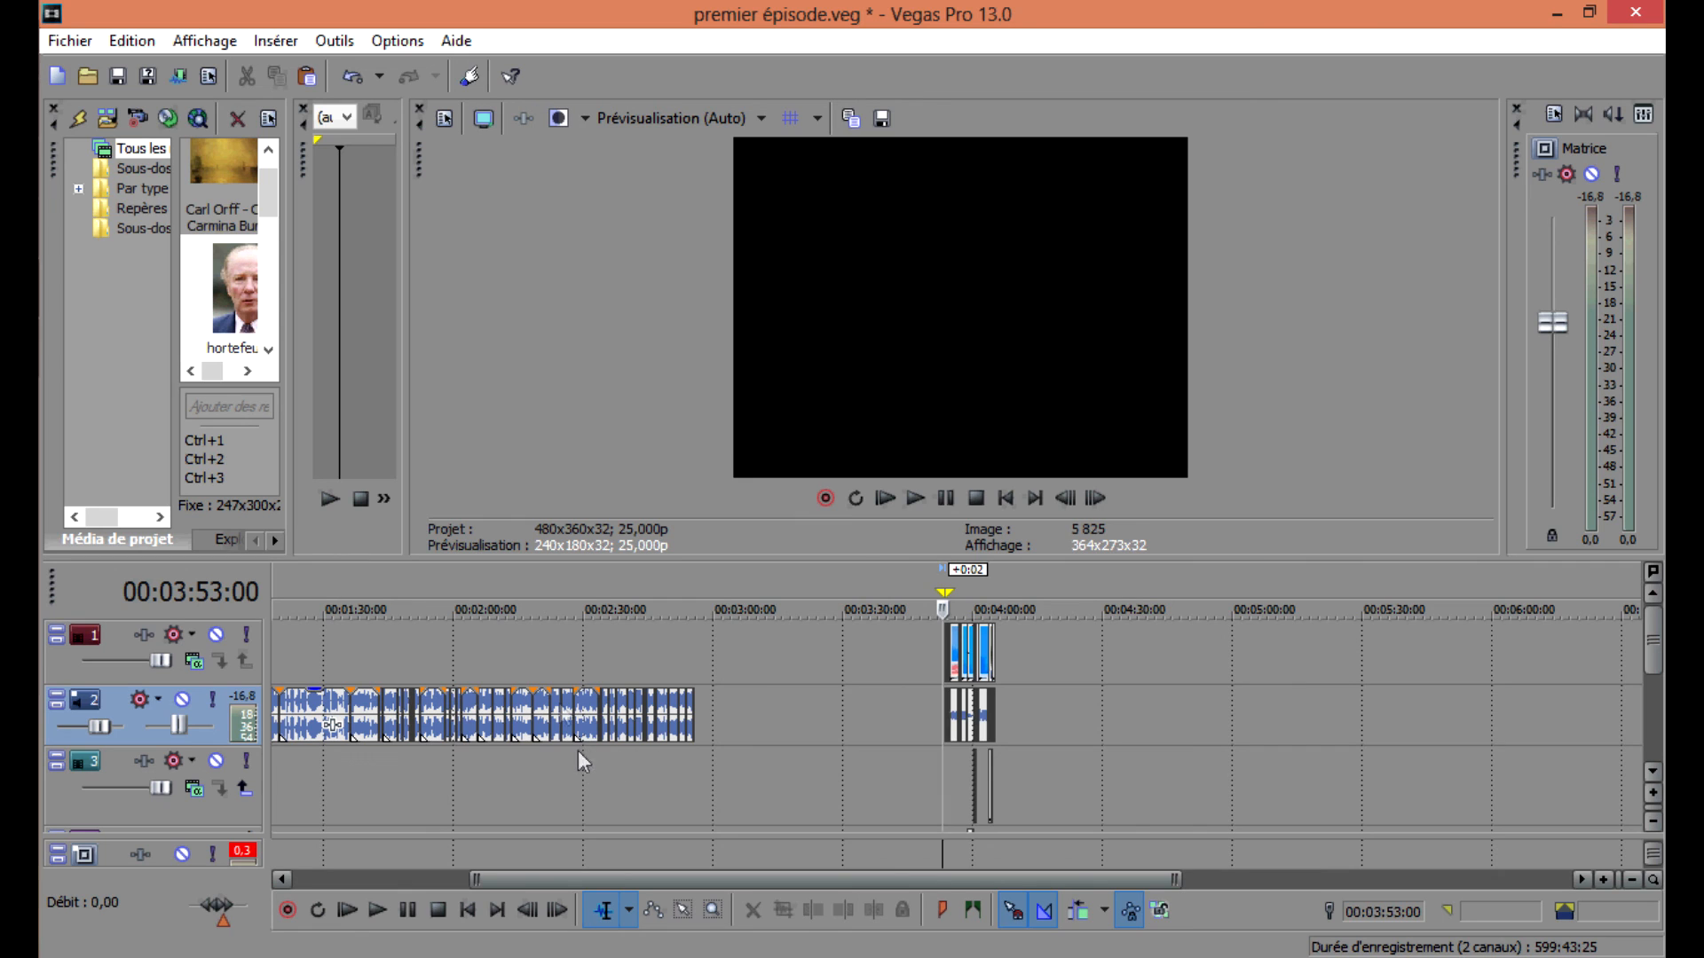
Switch to the explicapoop WordPad document.
mouse_move(20, 212)
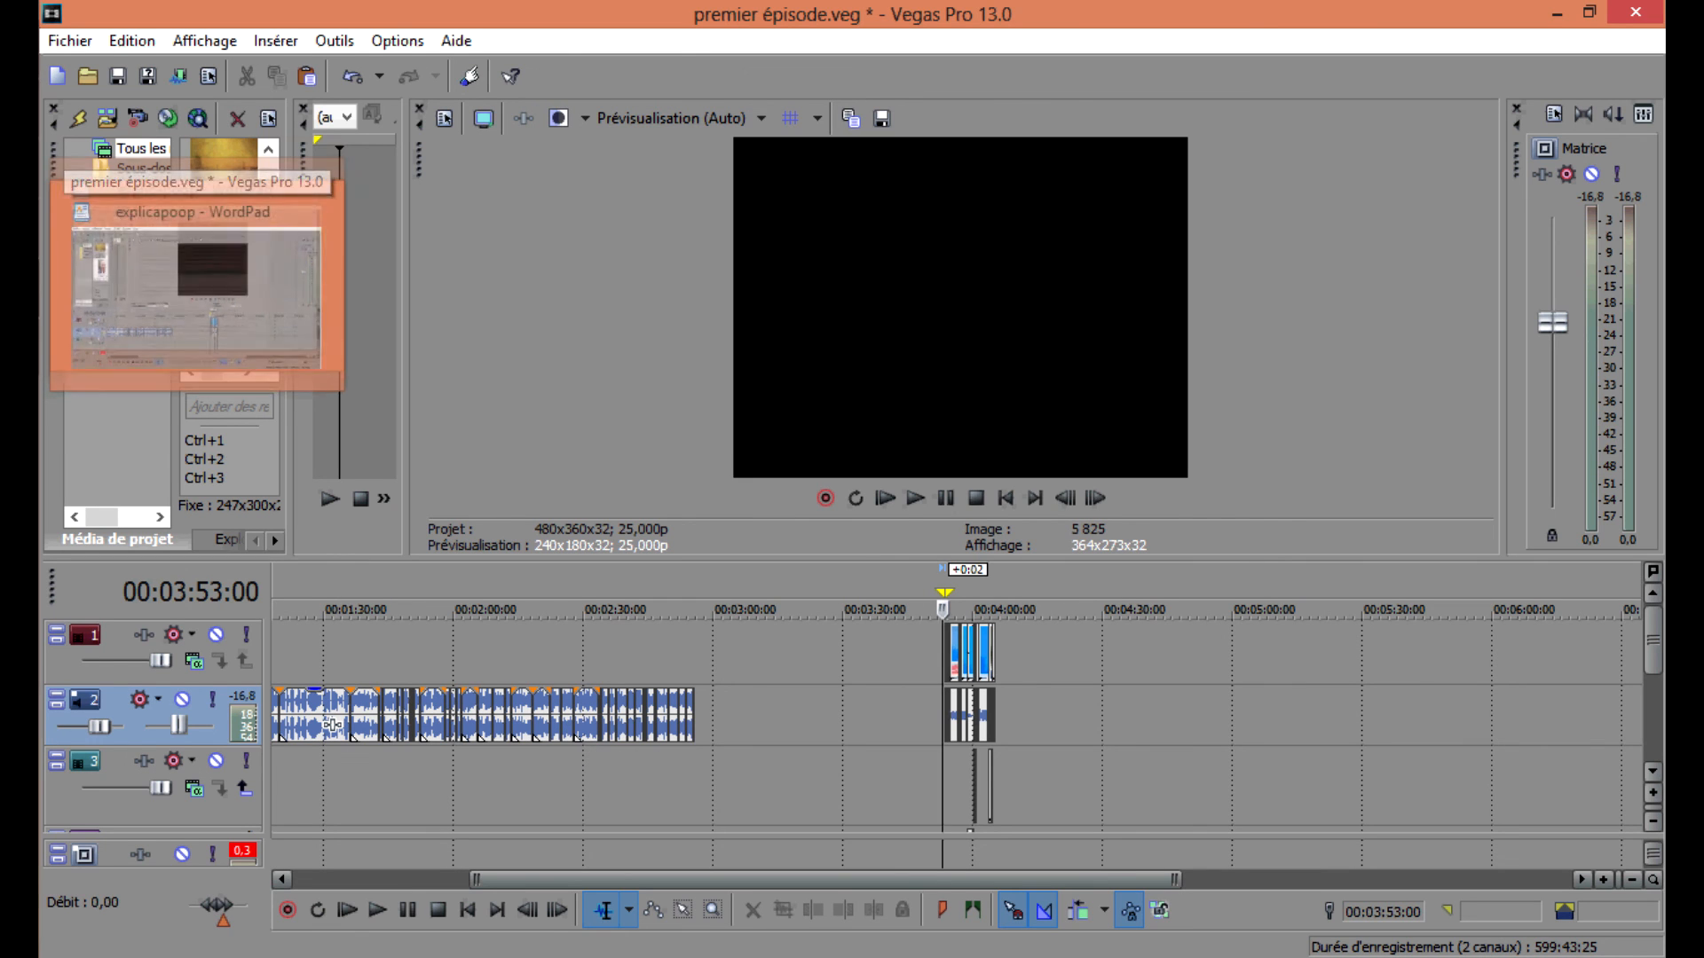
mouse_move(19, 142)
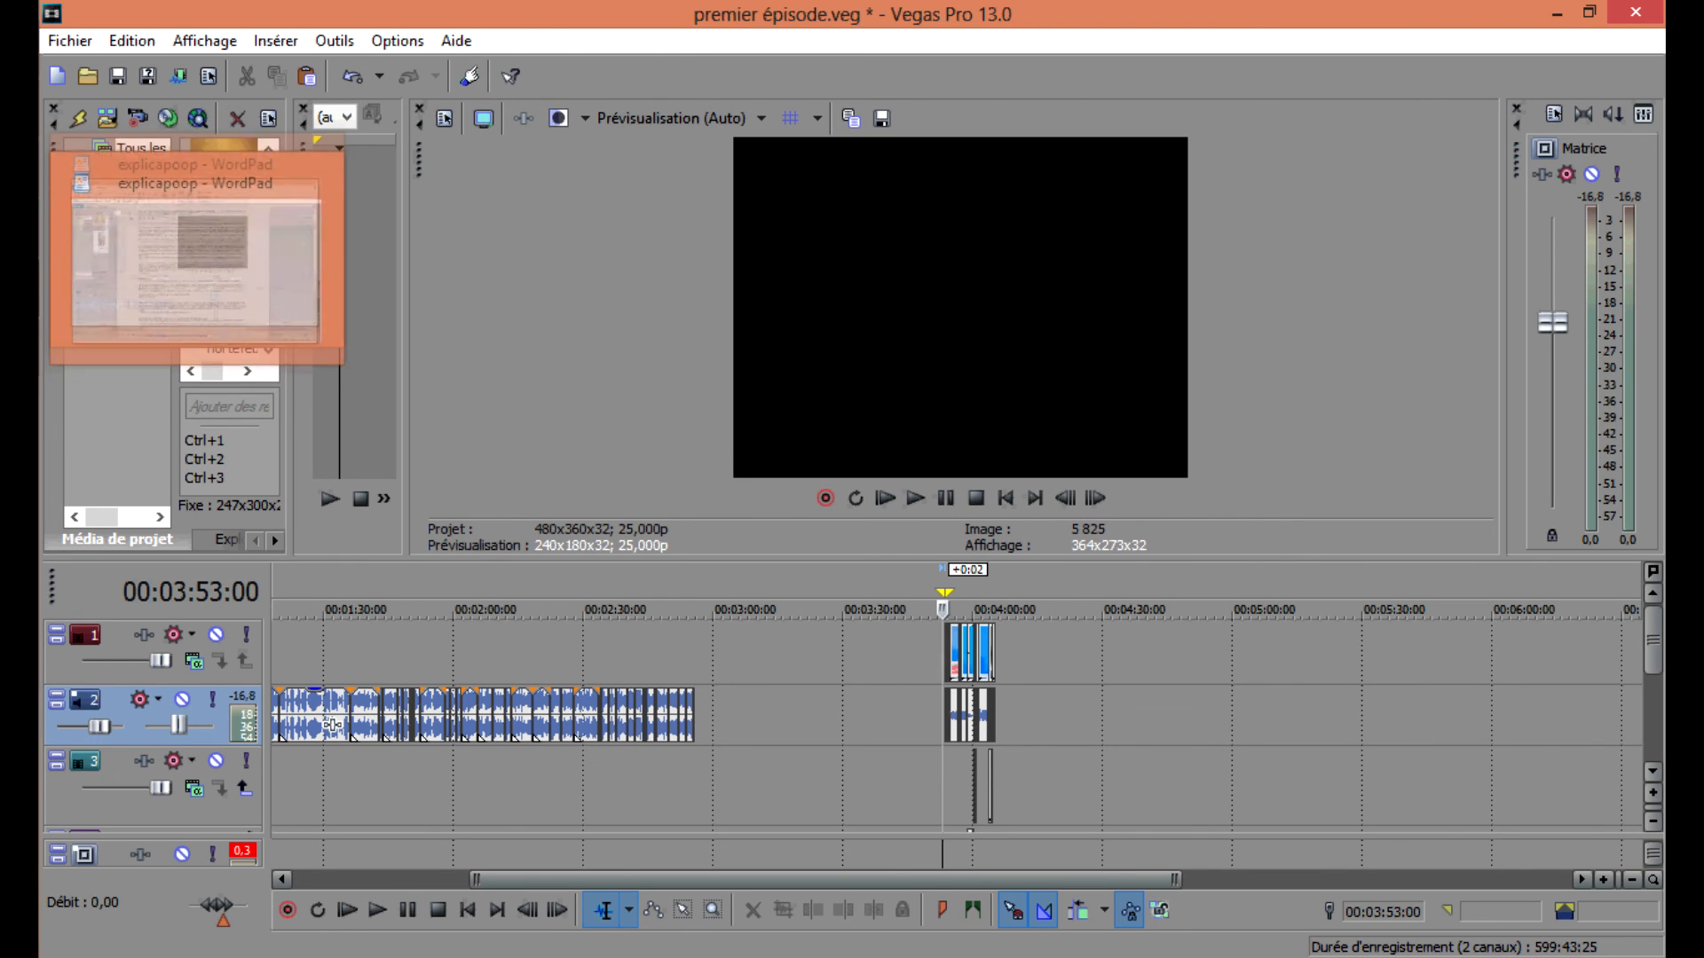